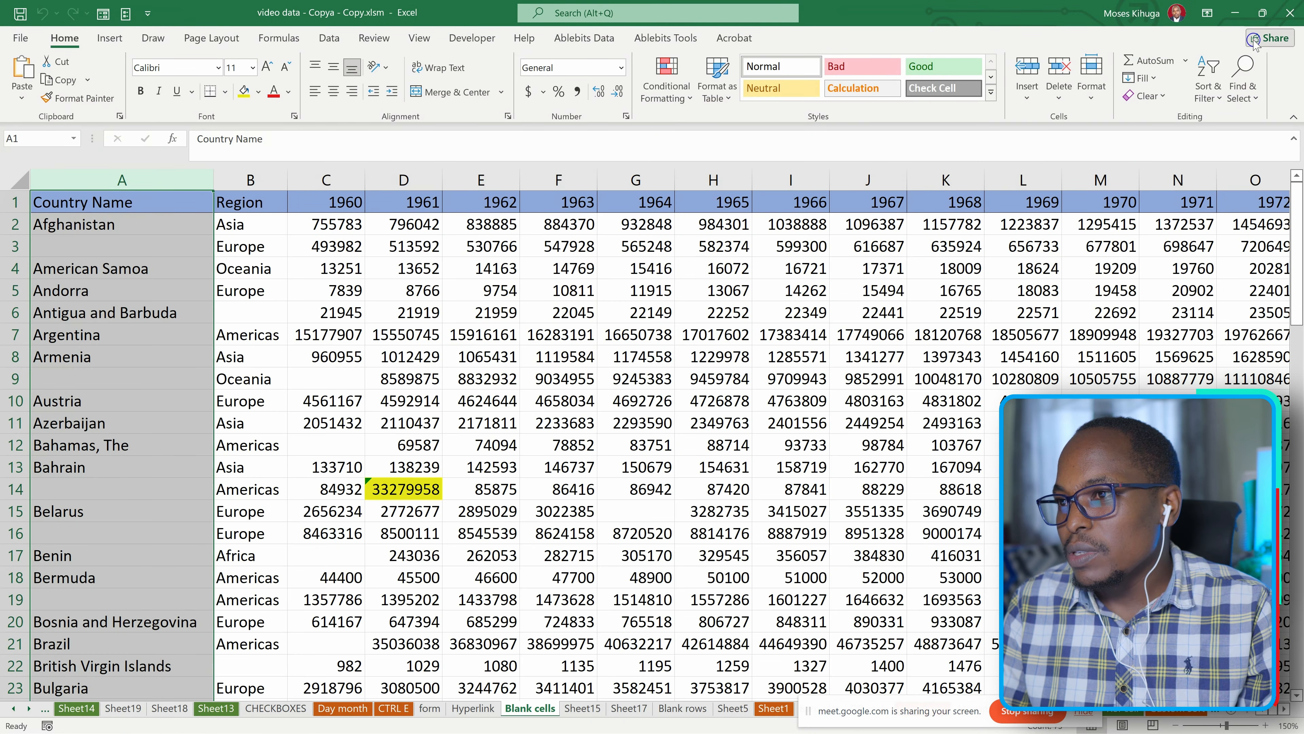
# Check which Microsoft account is signed in.
pyautogui.click(1175, 16)
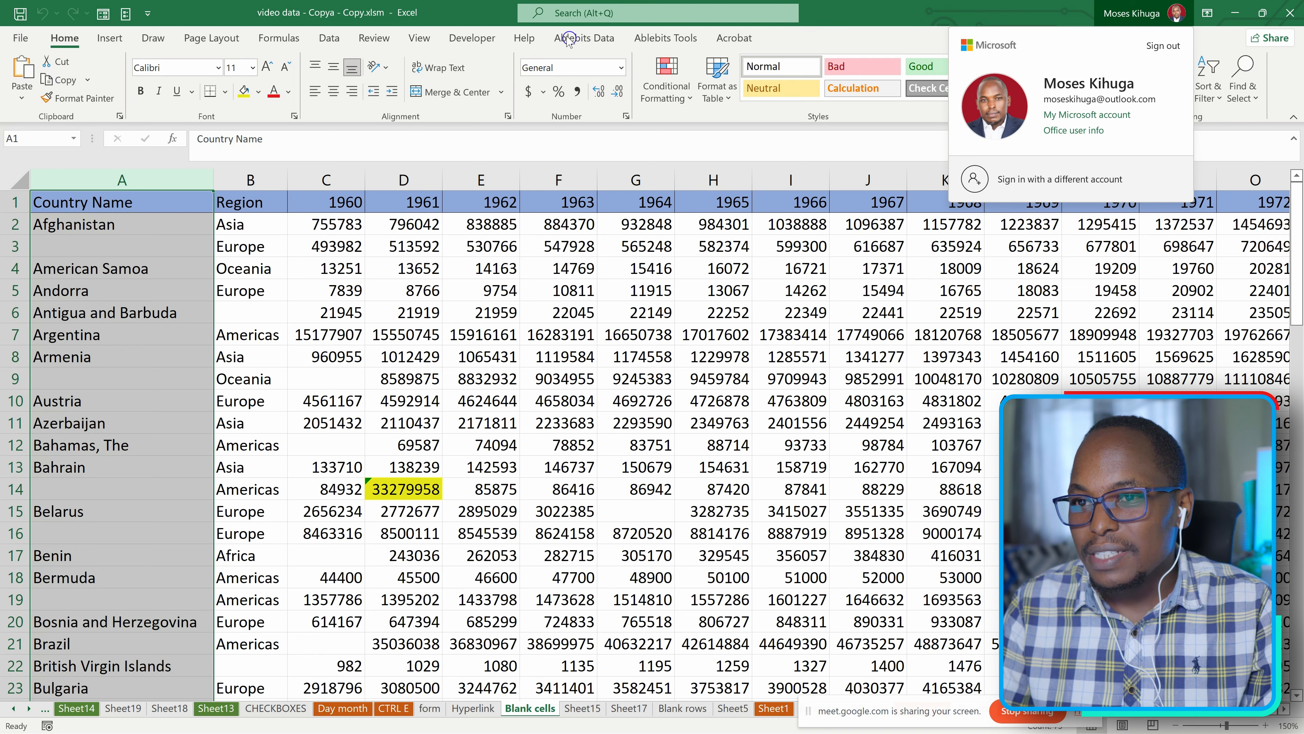
pyautogui.click(606, 140)
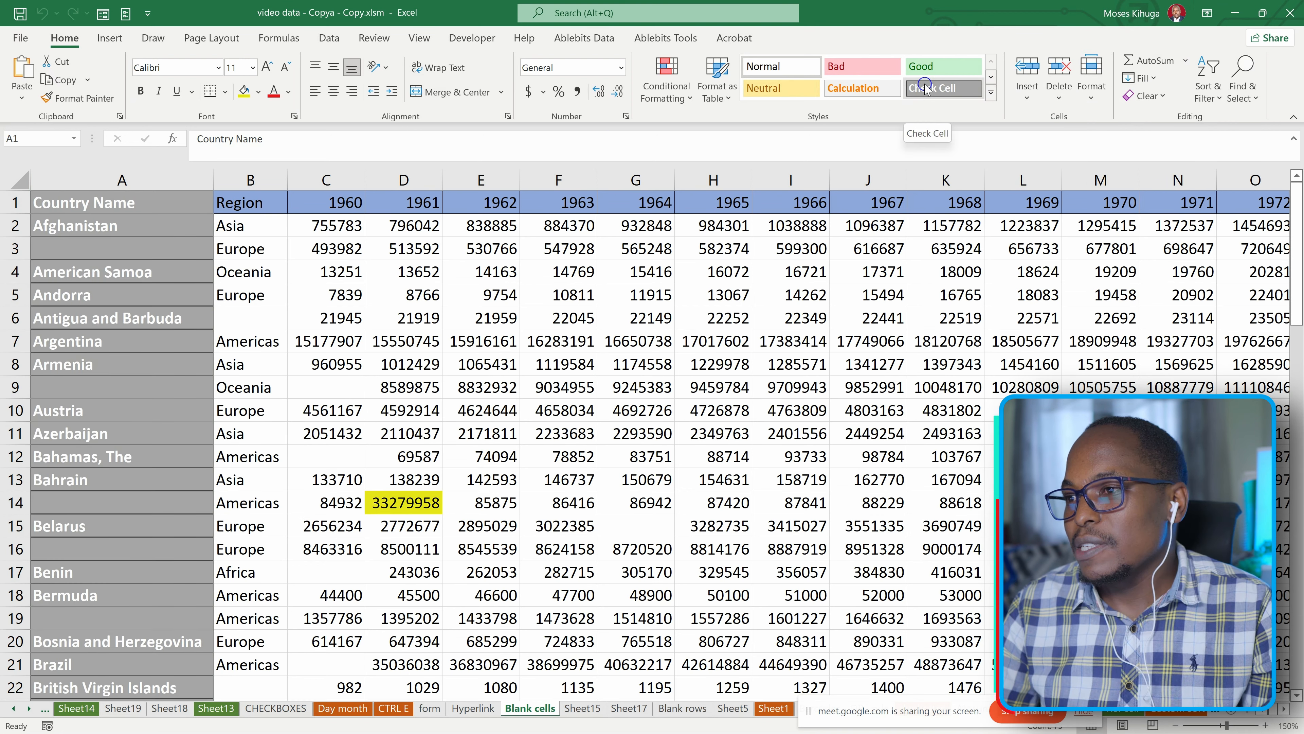
pyautogui.scroll(-4, 408, 413)
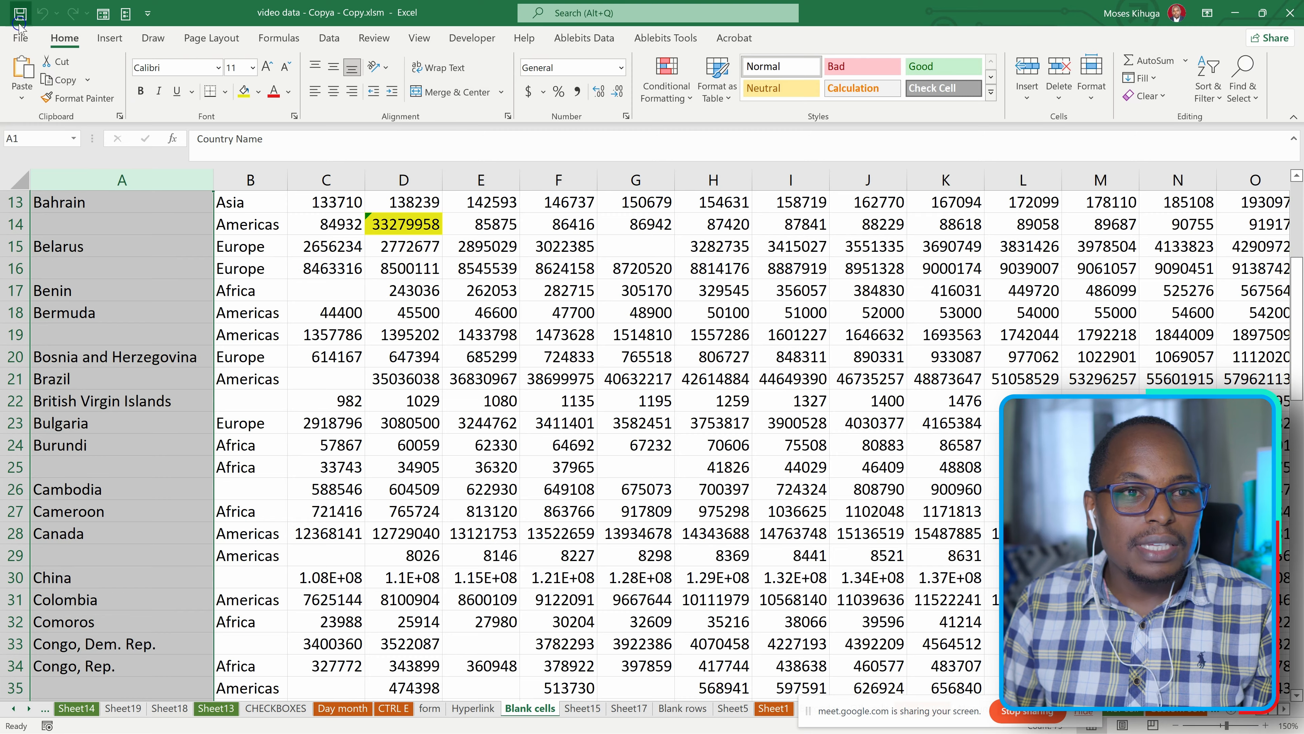
pyautogui.click(20, 37)
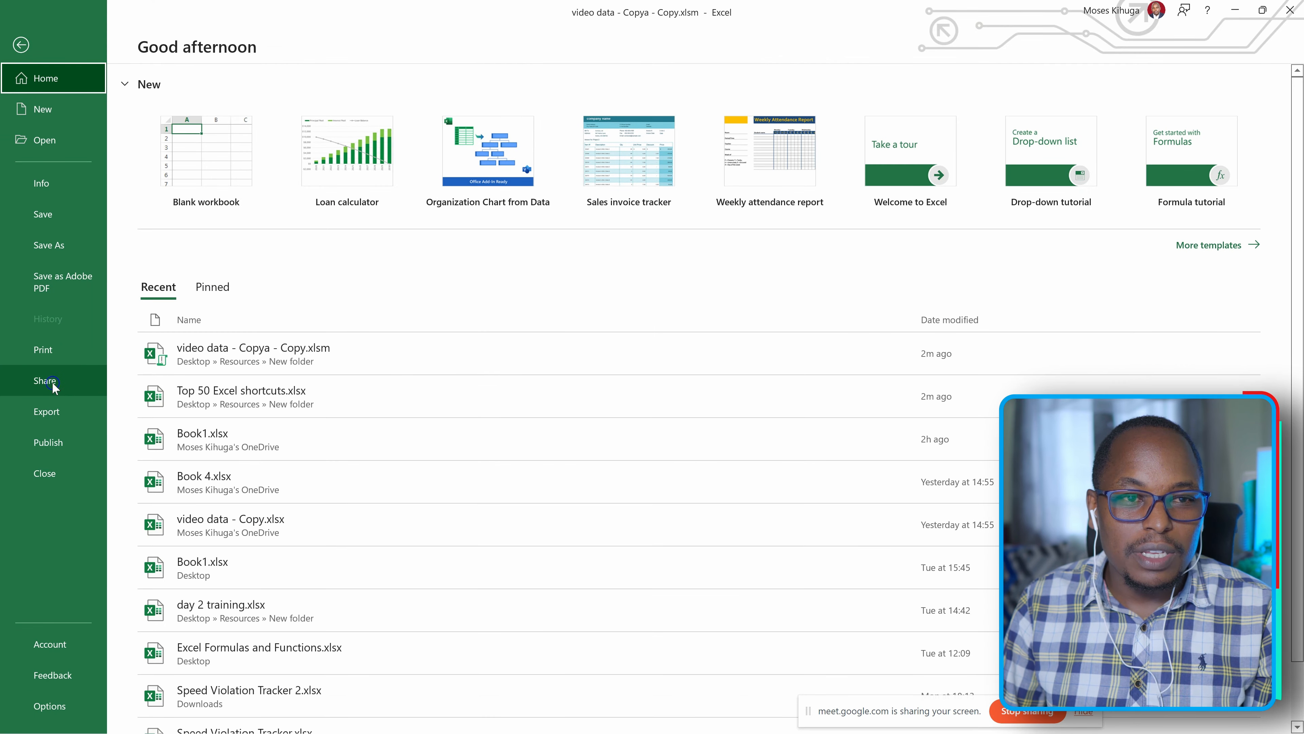
pyautogui.click(21, 45)
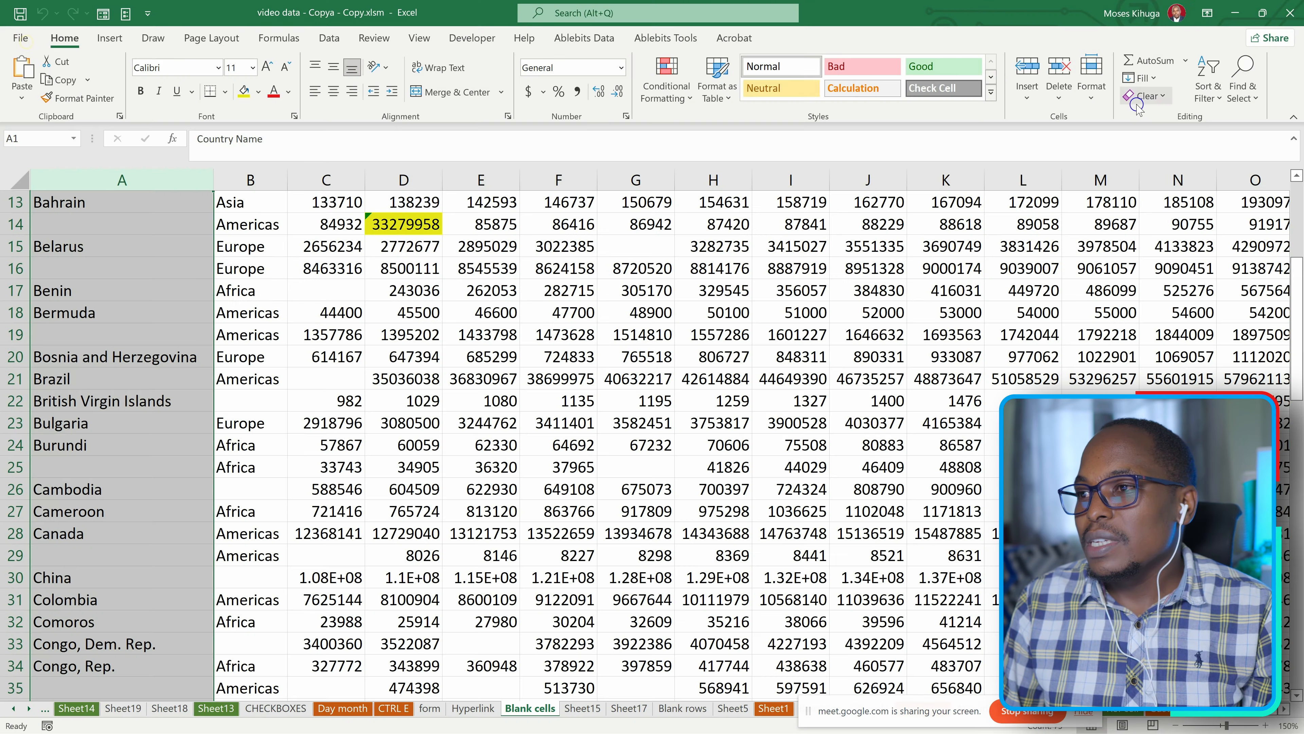
# Start sharing the open workbook by saving a copy of it to the personal OneDrive.
pyautogui.click(1282, 40)
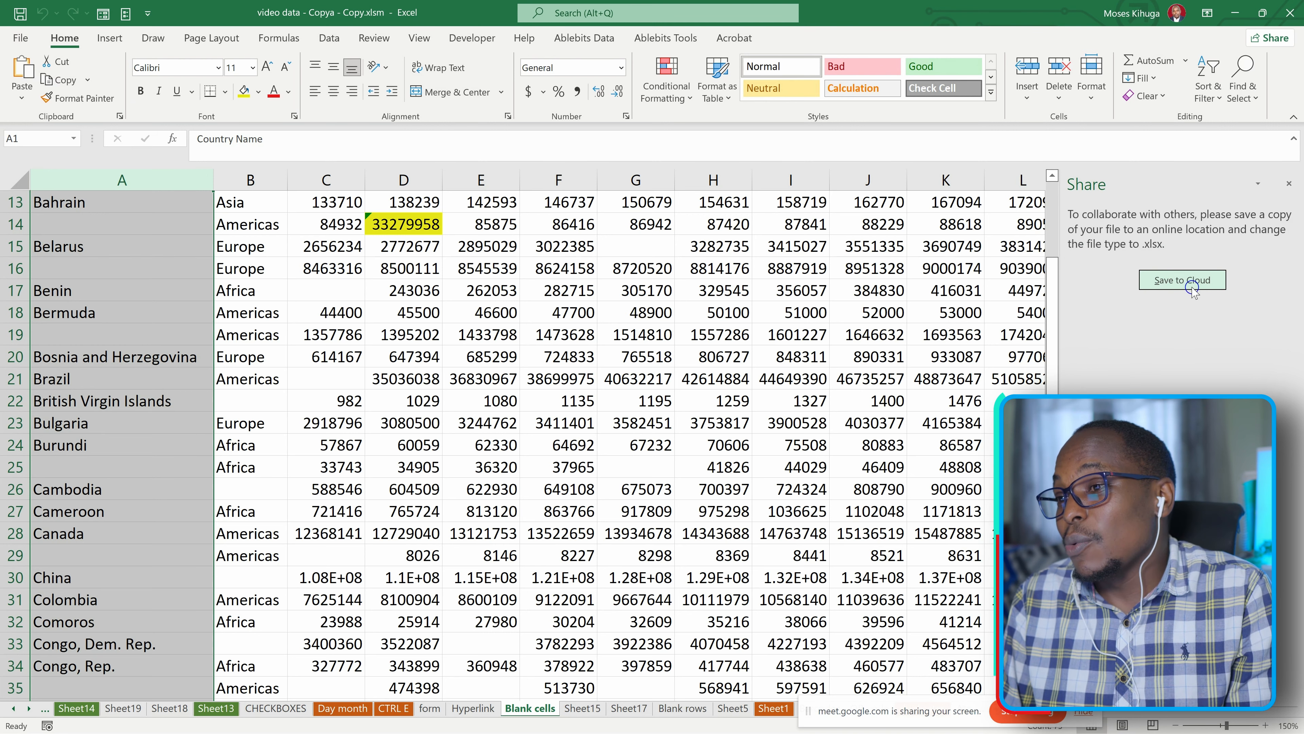
pyautogui.click(1171, 281)
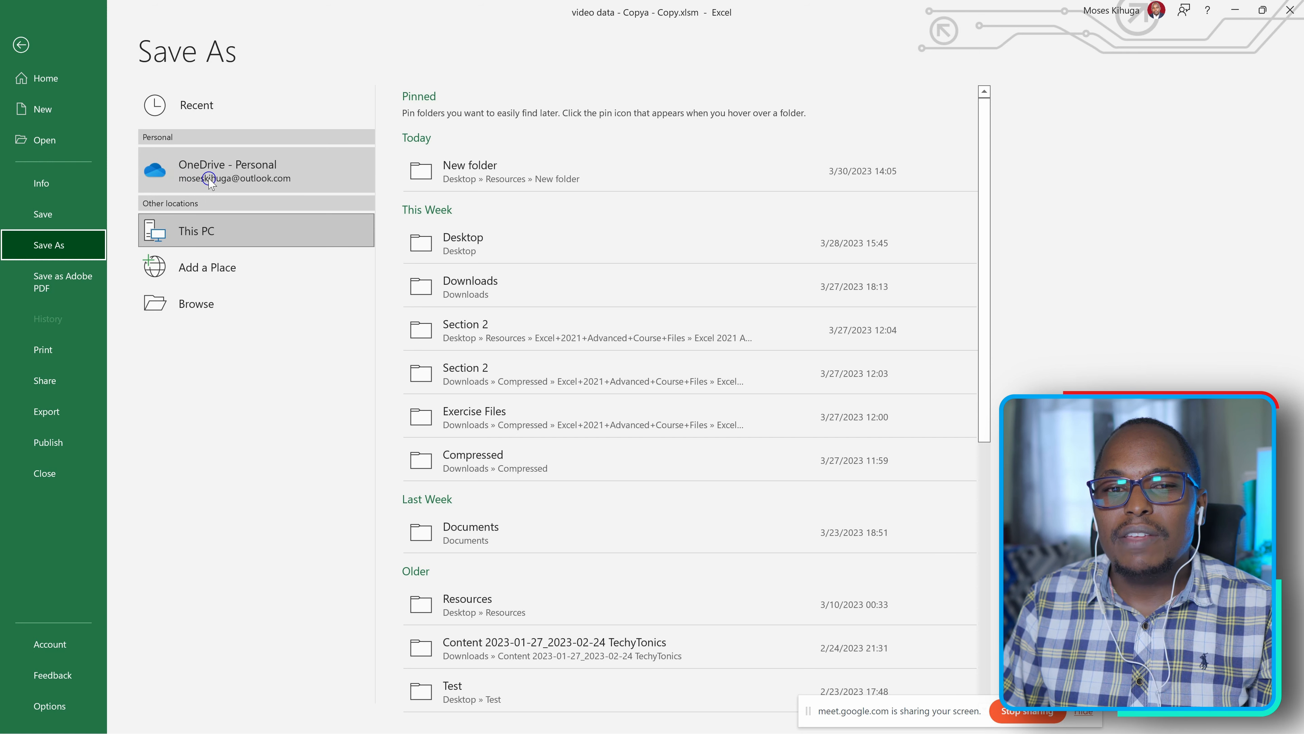
pyautogui.click(187, 177)
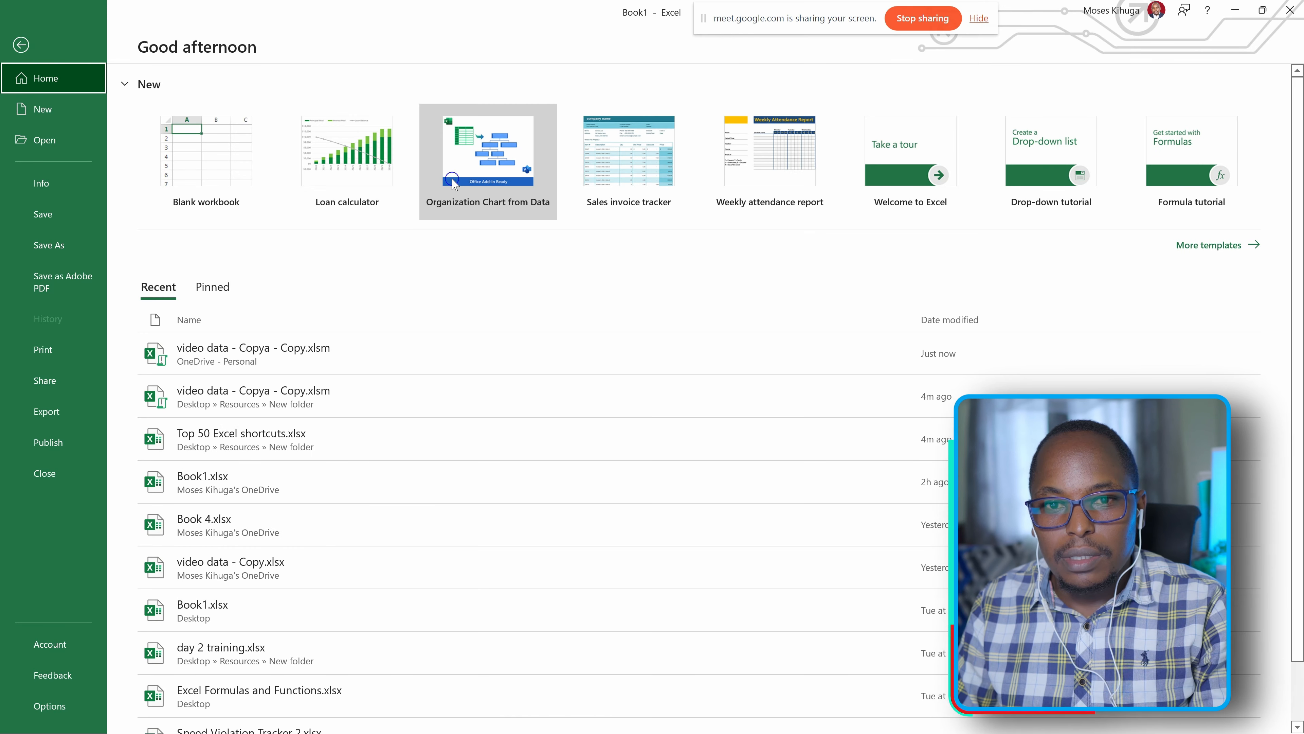
# Create a new workbook from the Loan calculator template.
pyautogui.click(344, 175)
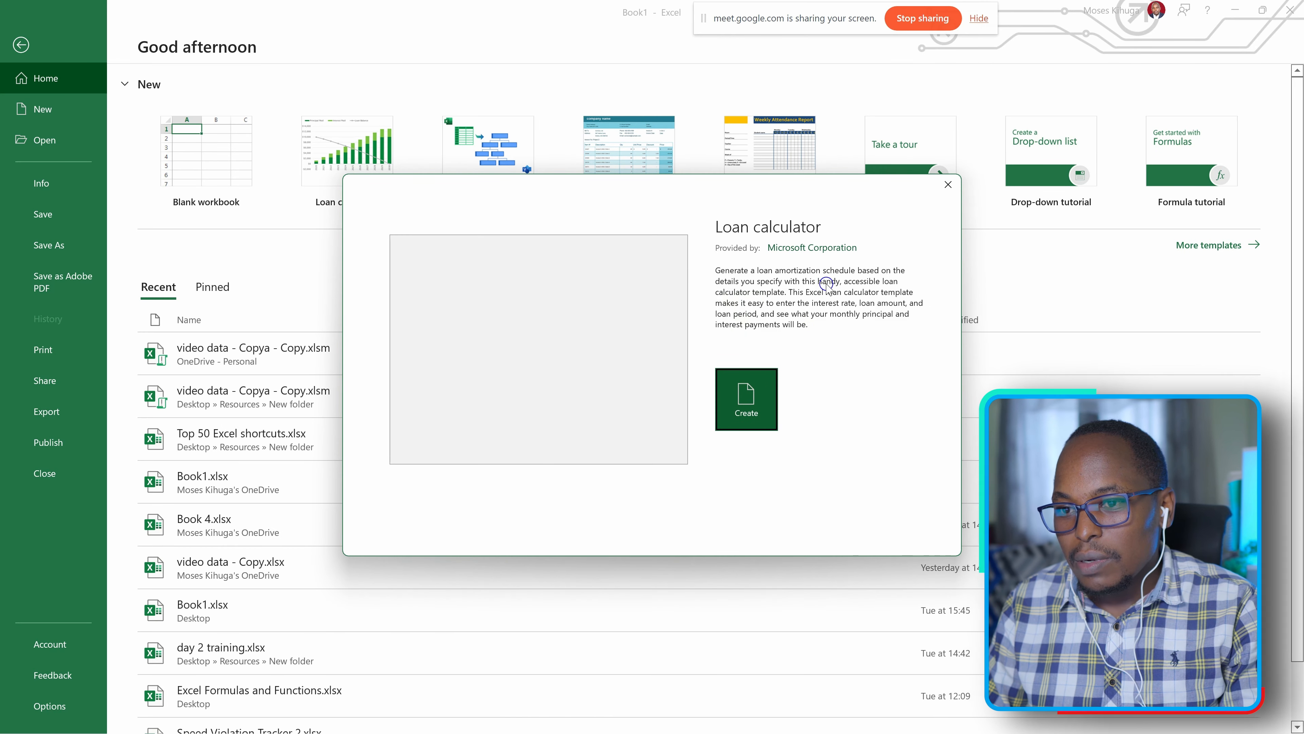
pyautogui.click(744, 415)
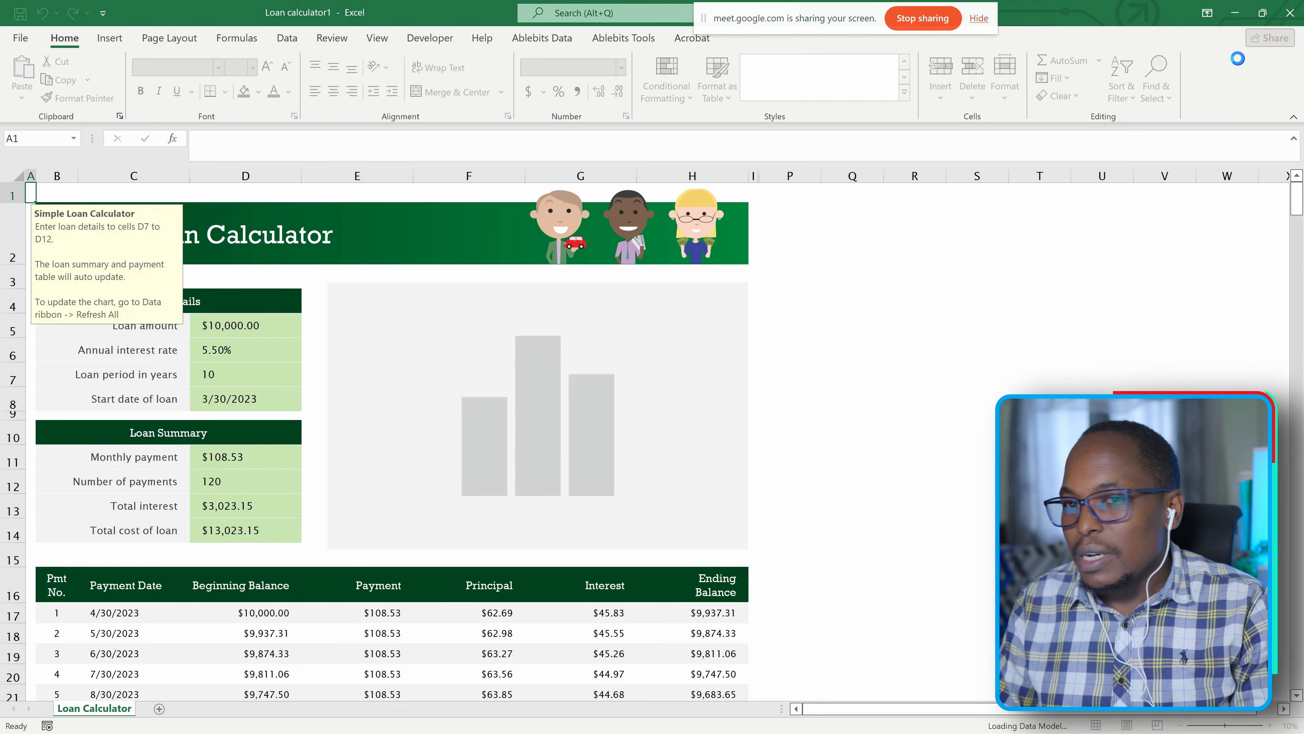
pyautogui.click(932, 372)
# Start sharing the loan workbook by saving it to the personal OneDrive folder as Loan calculator1.xlsx.
pyautogui.click(1270, 37)
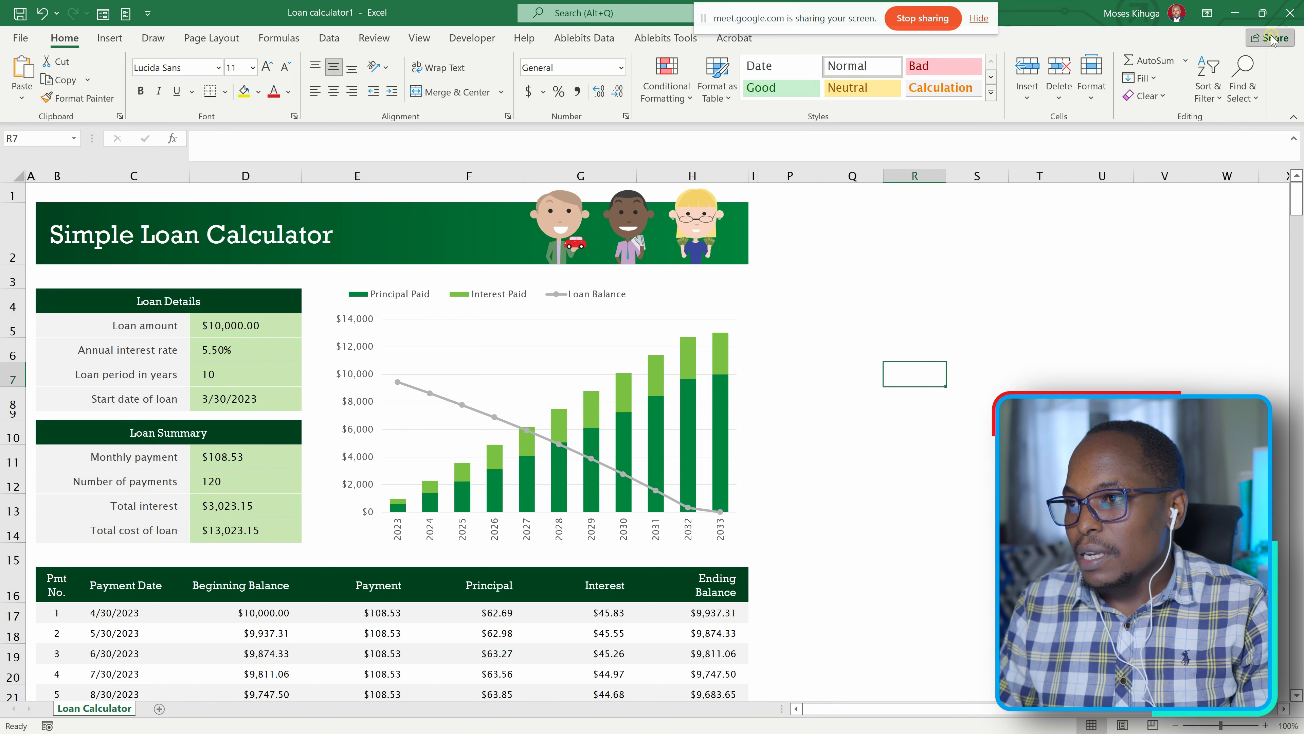
pyautogui.click(1181, 264)
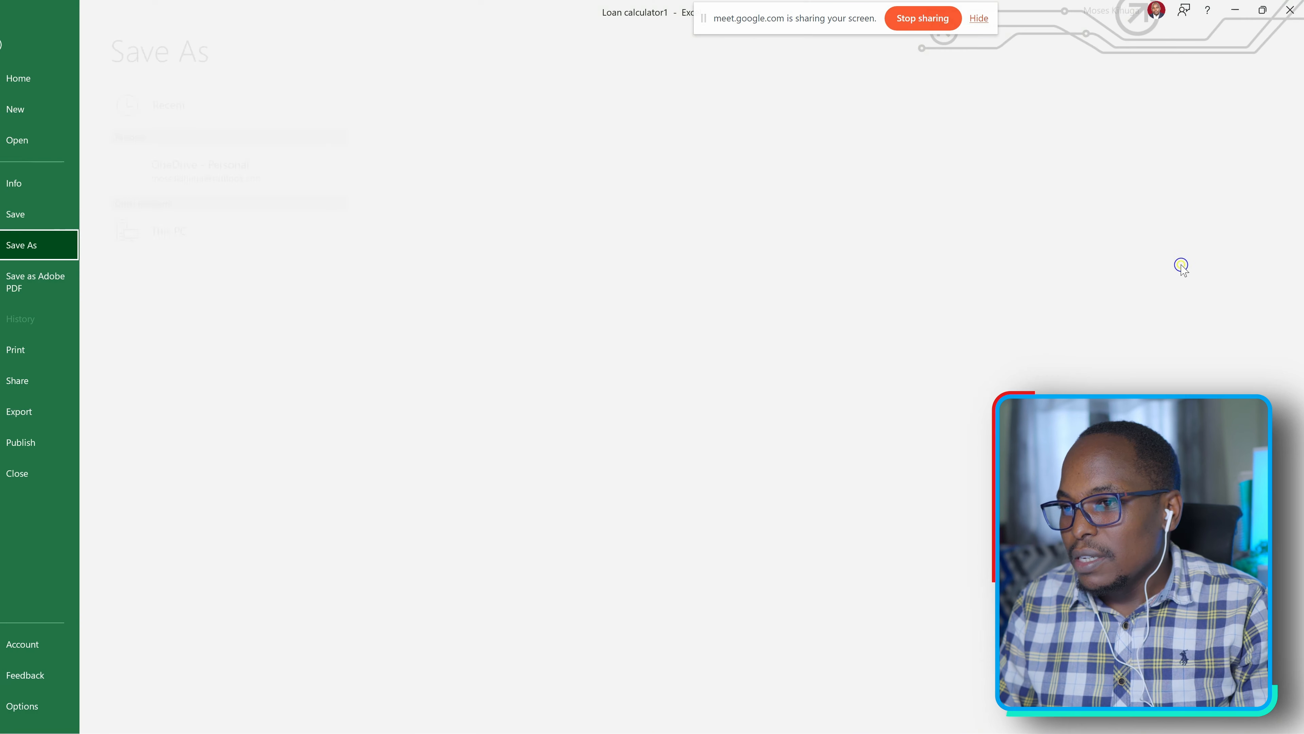
pyautogui.click(304, 191)
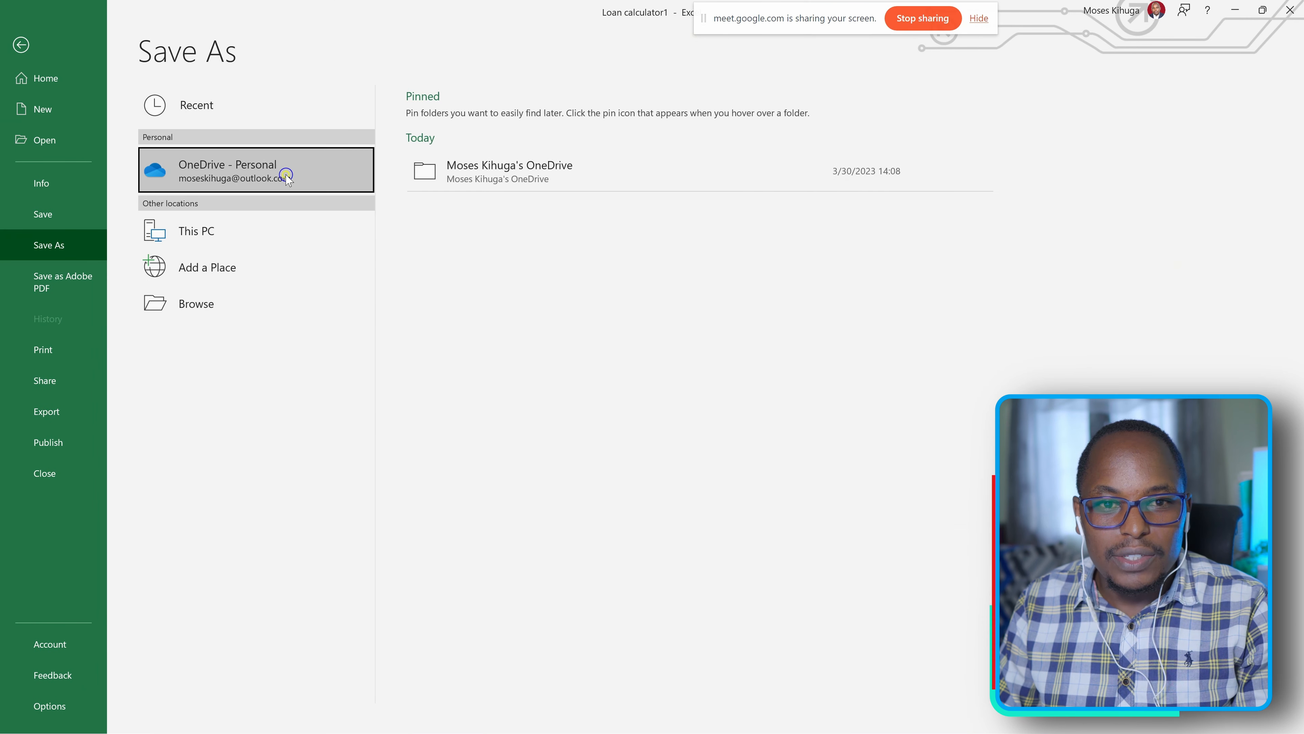
pyautogui.click(483, 178)
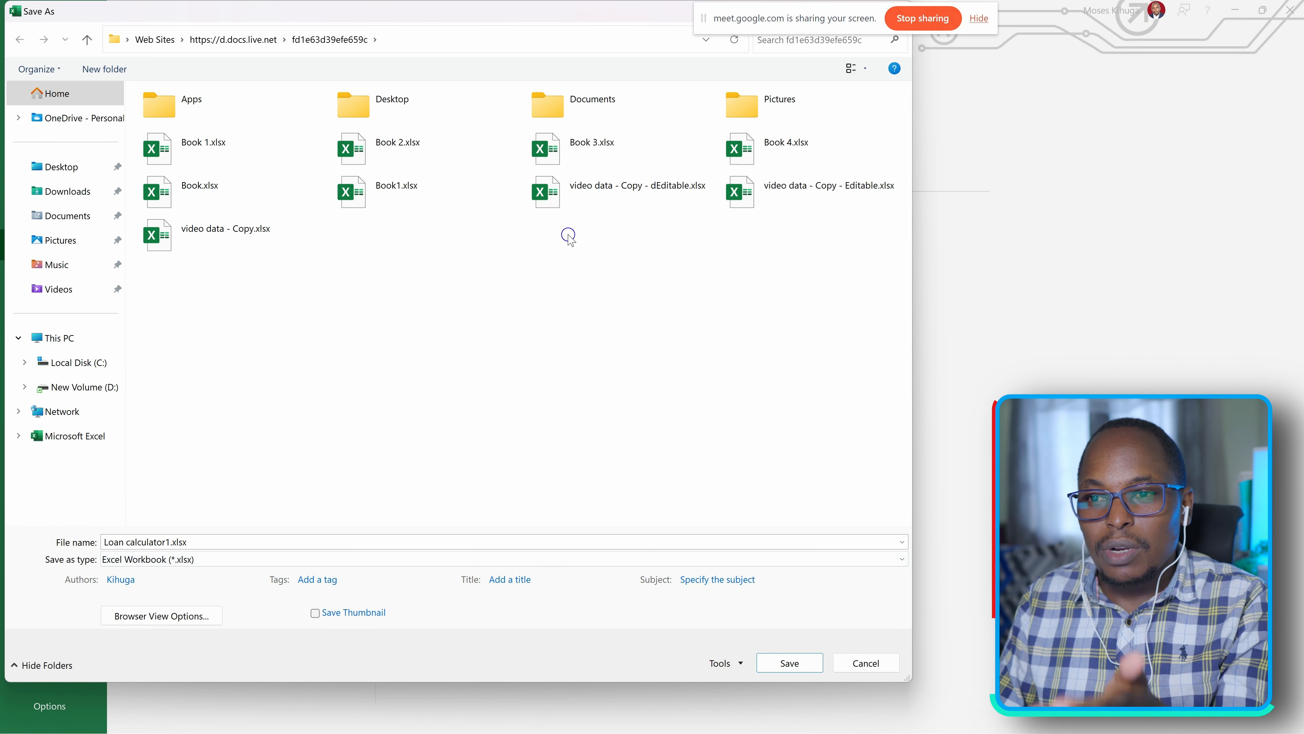
pyautogui.click(790, 663)
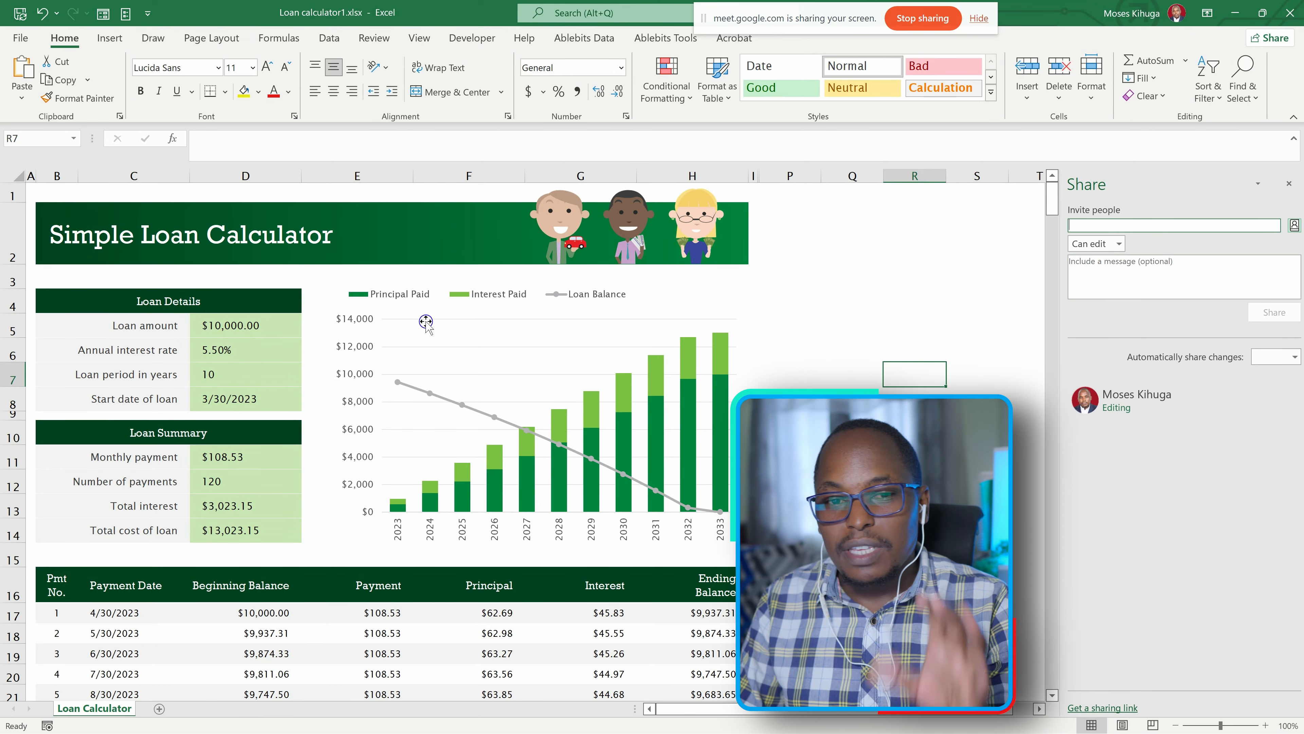
pyautogui.scroll(-4, 185, 308)
pyautogui.scroll(3, 184, 342)
pyautogui.scroll(1, 185, 352)
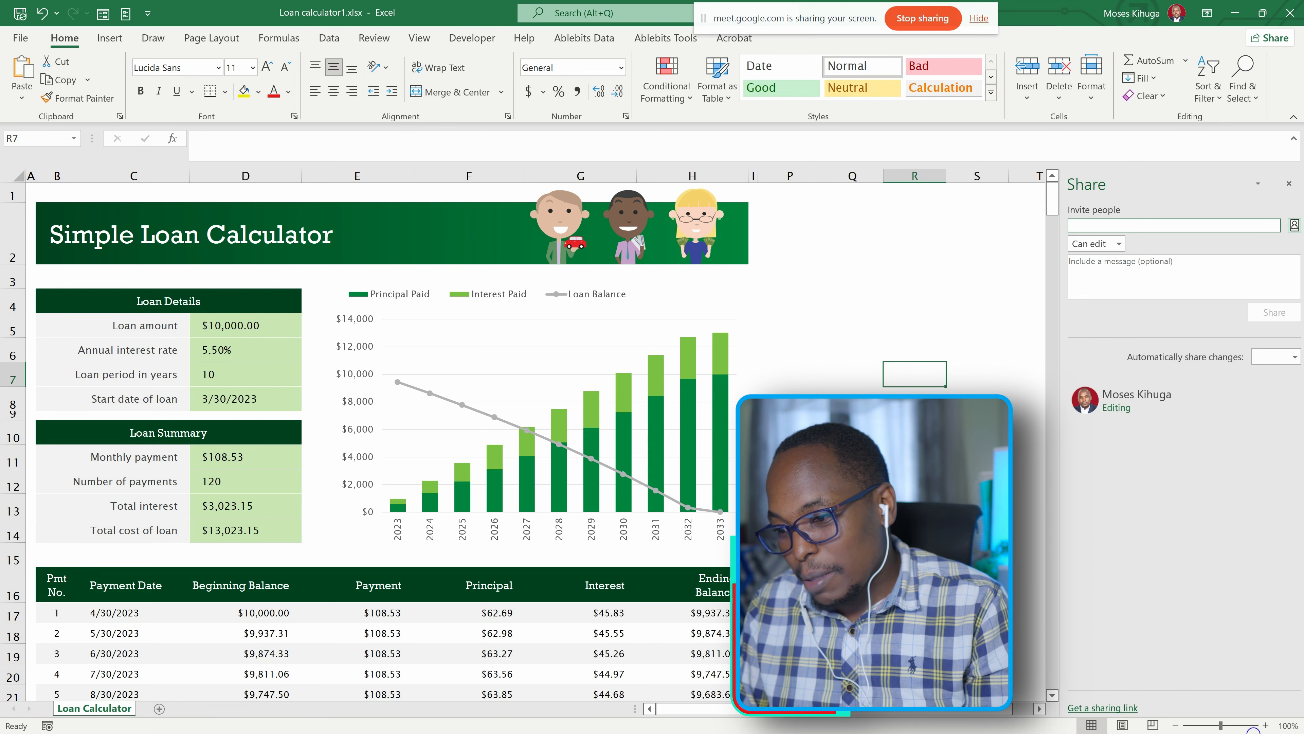
pyautogui.moveTo(623, 452)
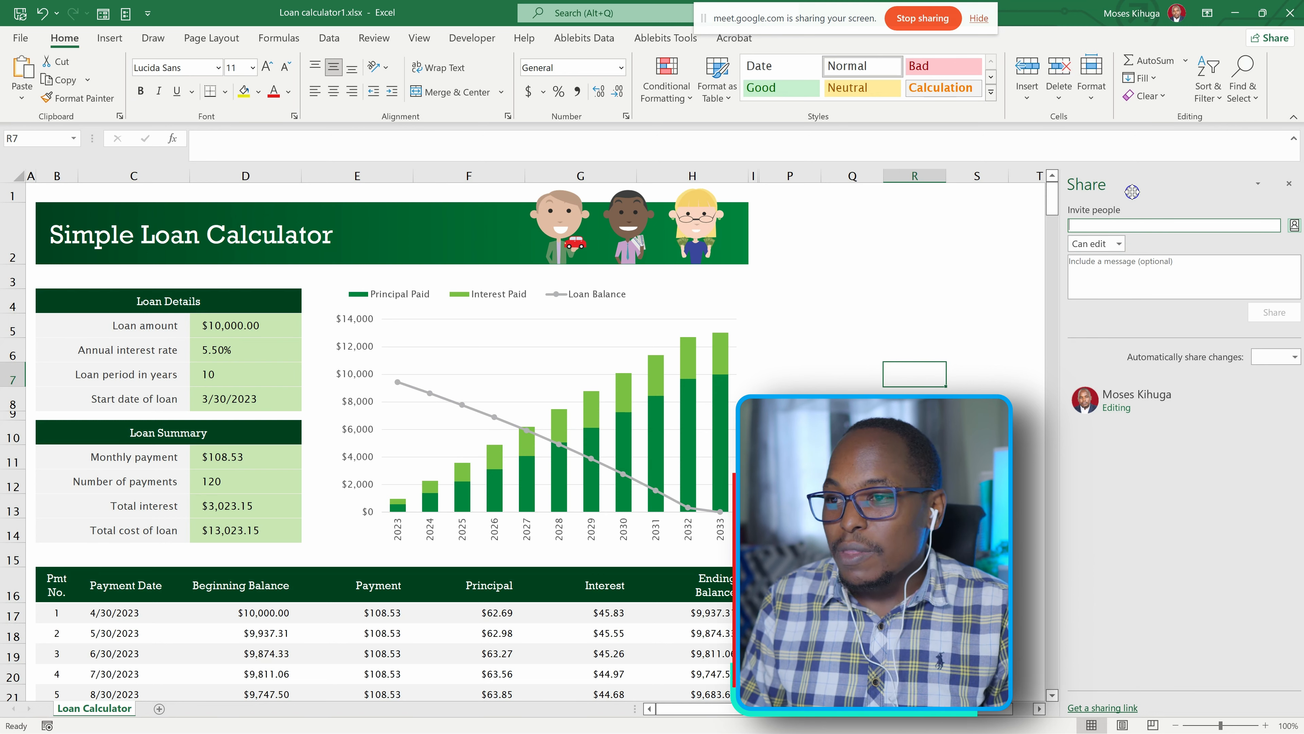
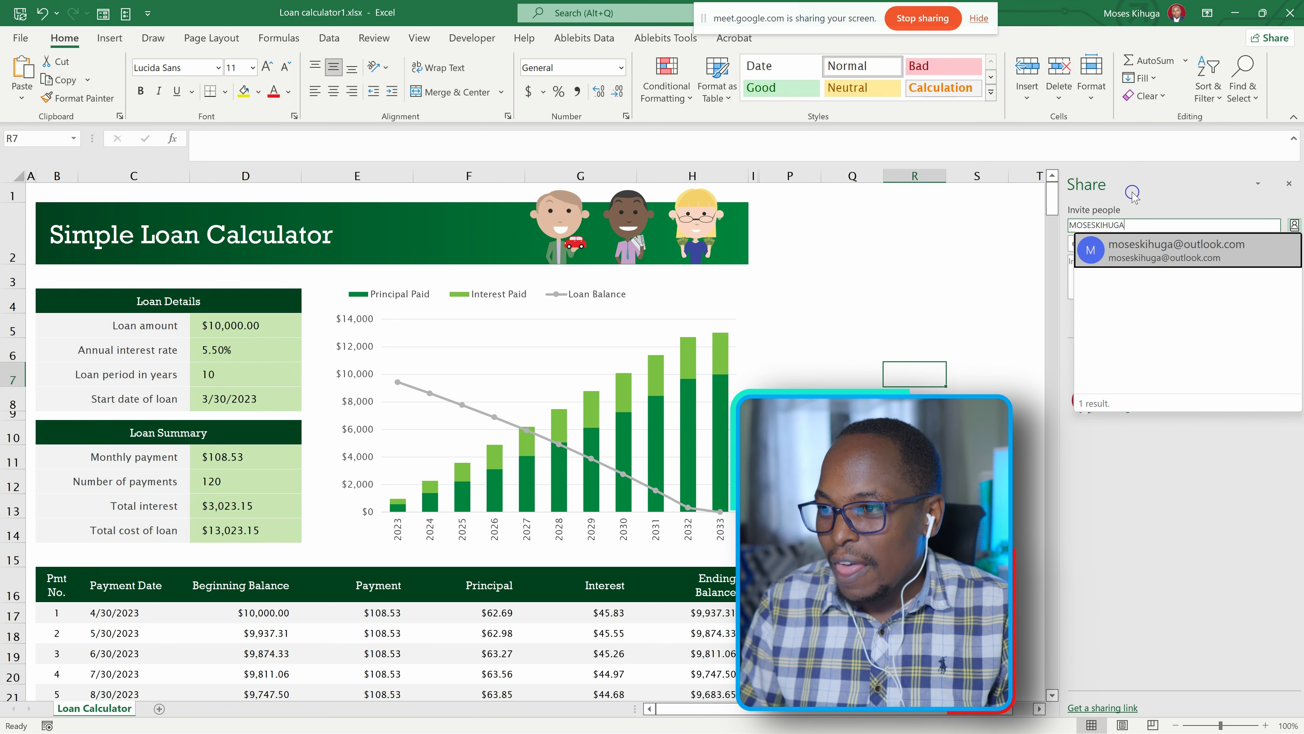
pyautogui.click(1177, 252)
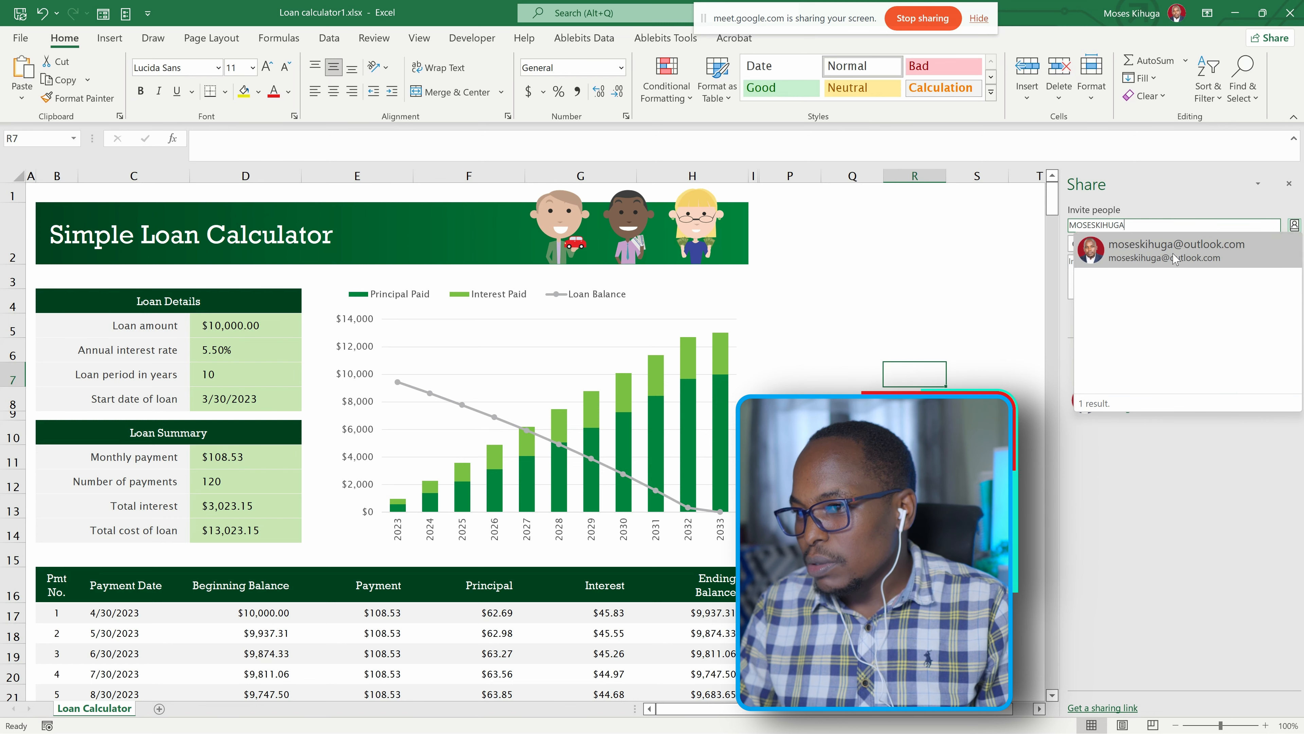
pyautogui.press('BackSpace')
pyautogui.press('BackSpace')
pyautogui.press('BackSpace')
pyautogui.press('BackSpace')
pyautogui.press('BackSpace')
pyautogui.press('BackSpace')
pyautogui.press('BackSpace')
pyautogui.press('BackSpace')
pyautogui.press('BackSpace')
pyautogui.press('BackSpace')
pyautogui.press('BackSpace')
pyautogui.press('BackSpace')
pyautogui.press('BackSpace')
pyautogui.press('BackSpace')
pyautogui.press('BackSpace')
pyautogui.press('BackSpace')
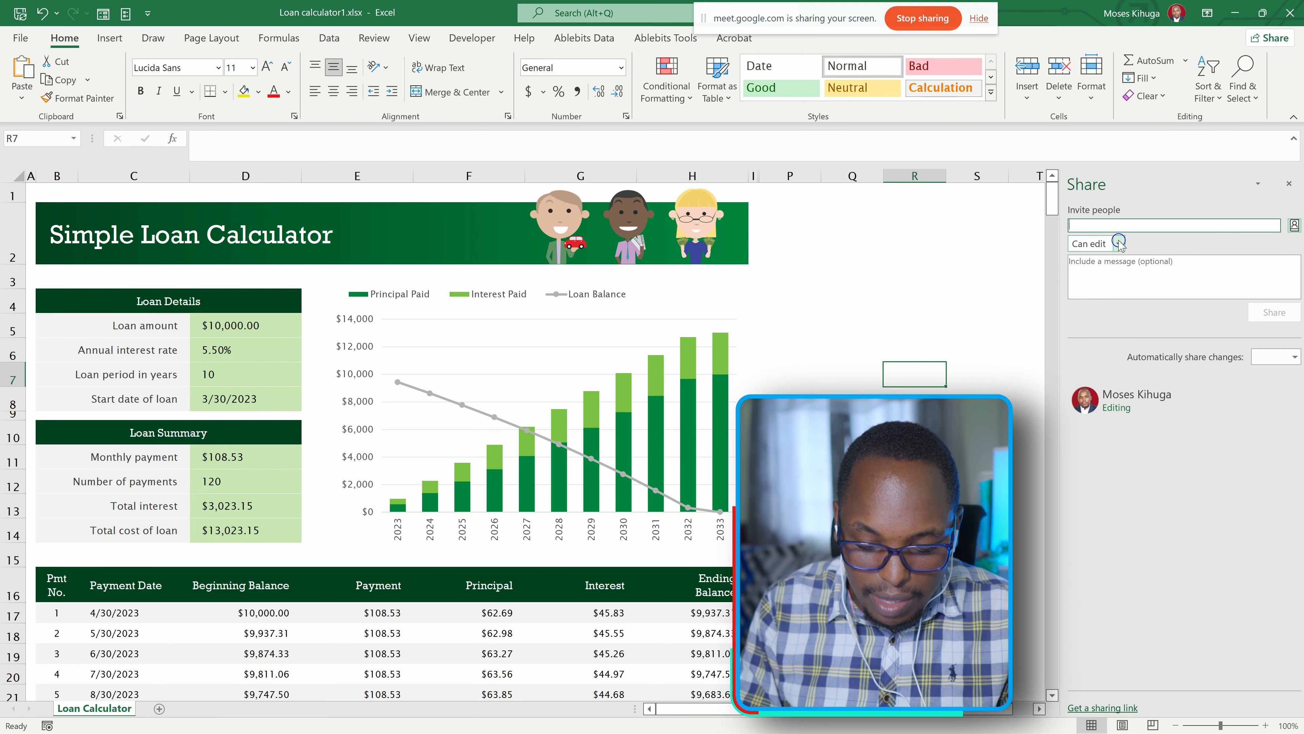
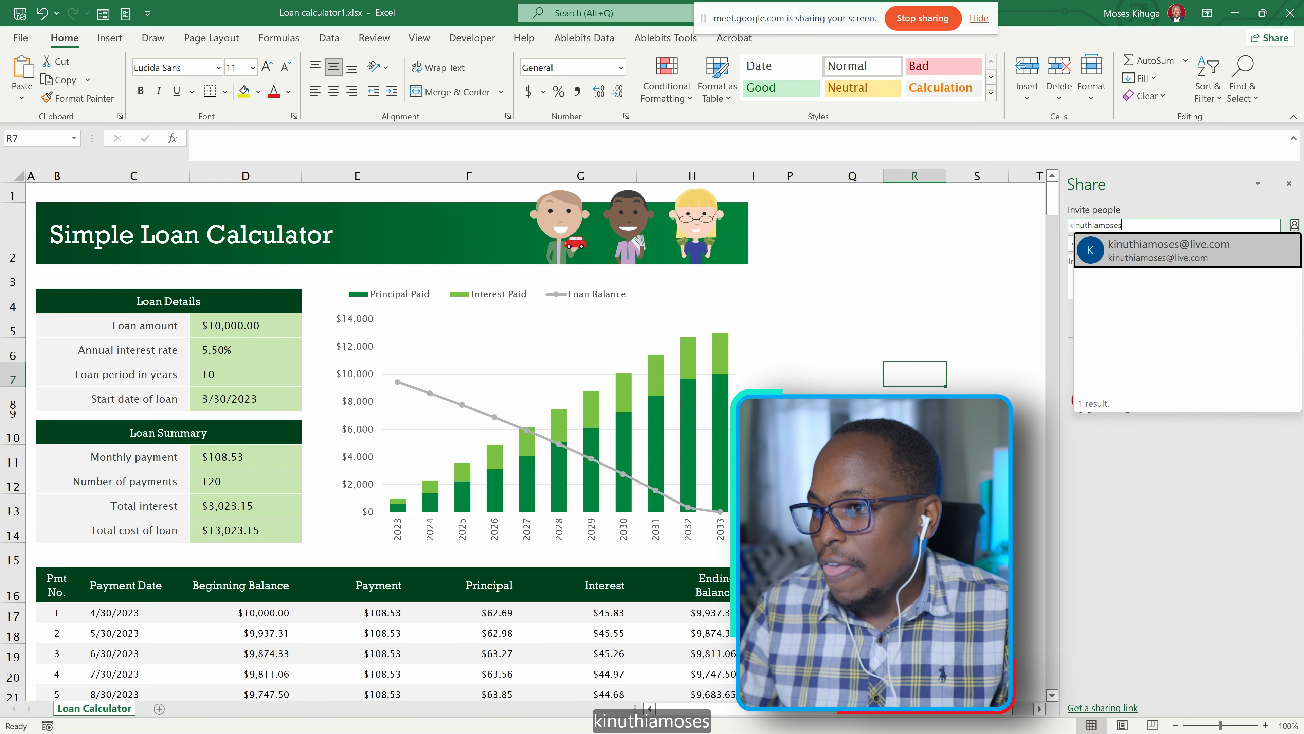
# Invite the collaborator by e-mail address to the loan workbook with the Can edit permission and send the share.
pyautogui.click(1221, 260)
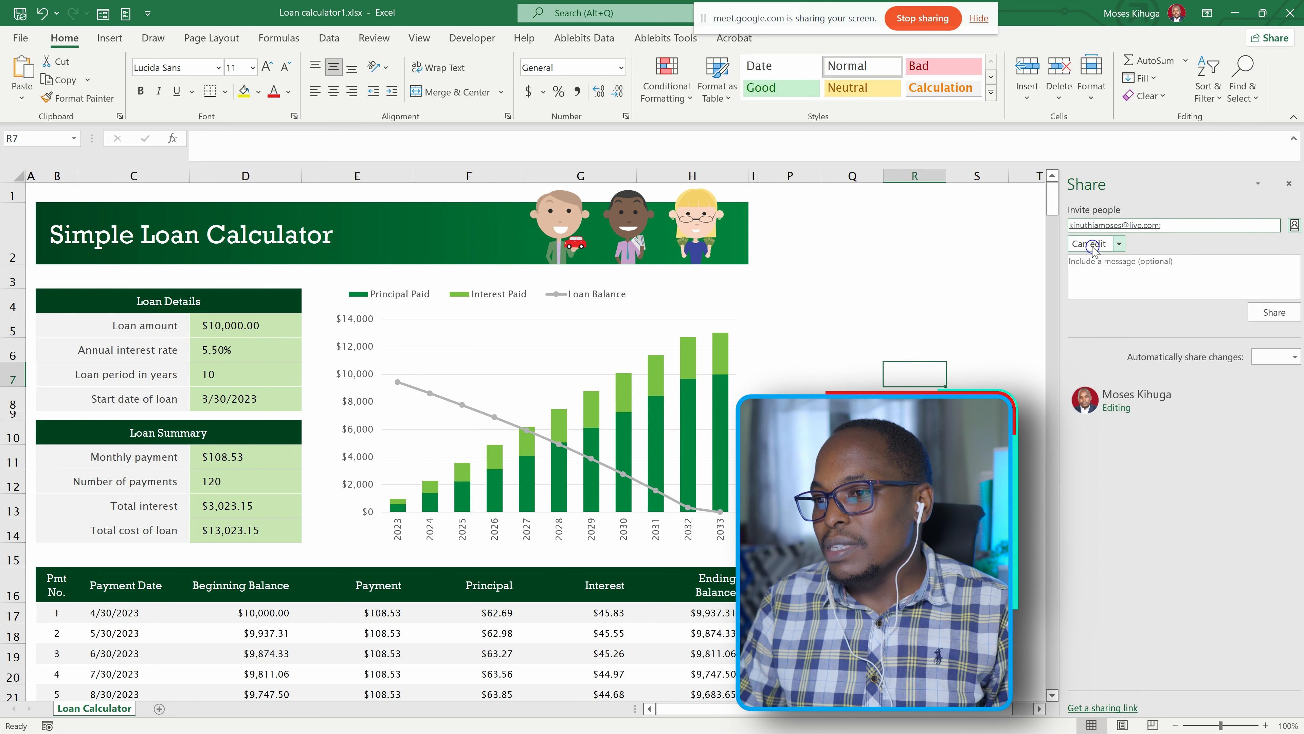
pyautogui.click(1119, 243)
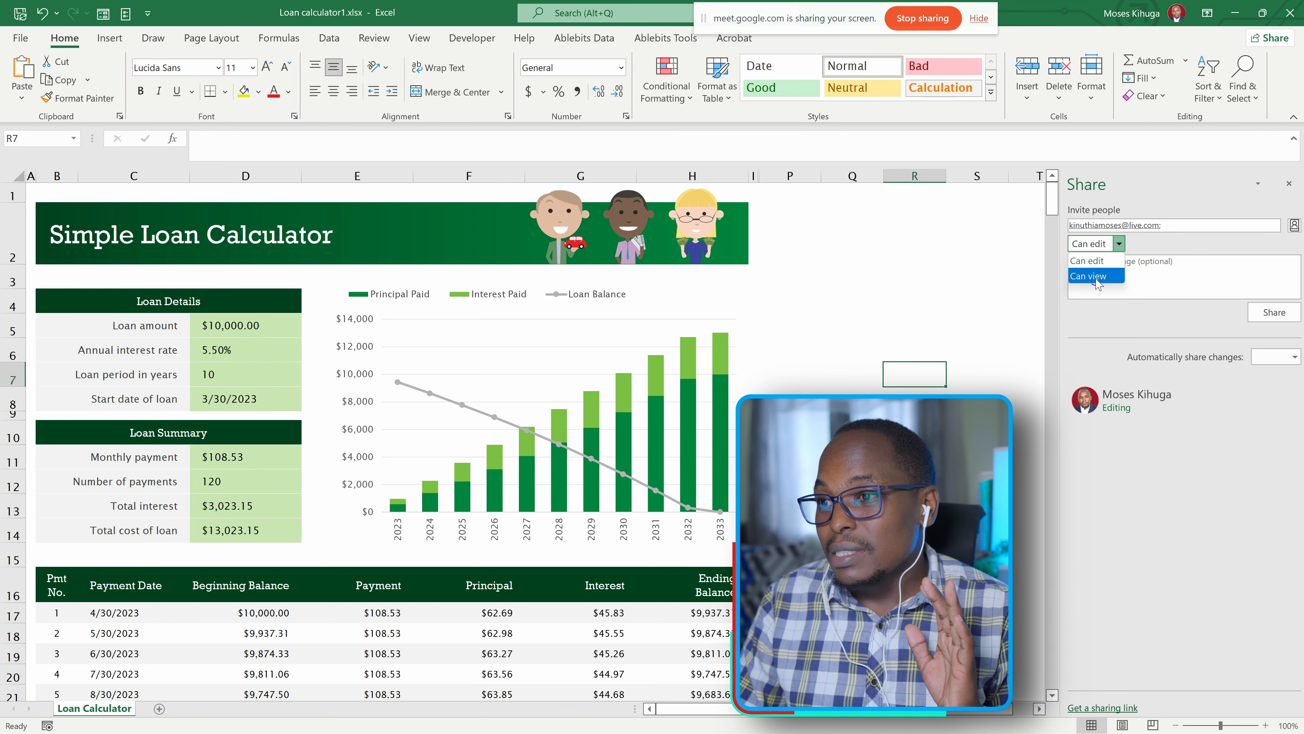
pyautogui.click(1088, 261)
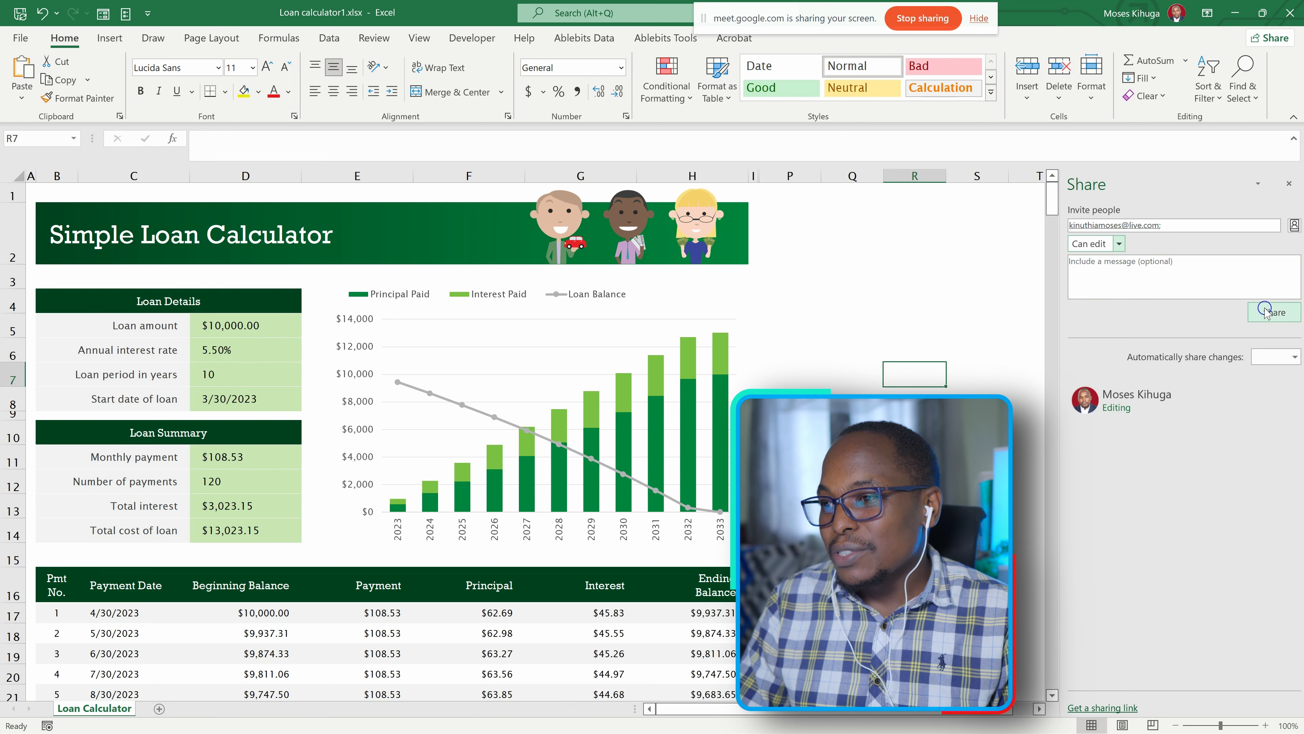
pyautogui.click(1274, 312)
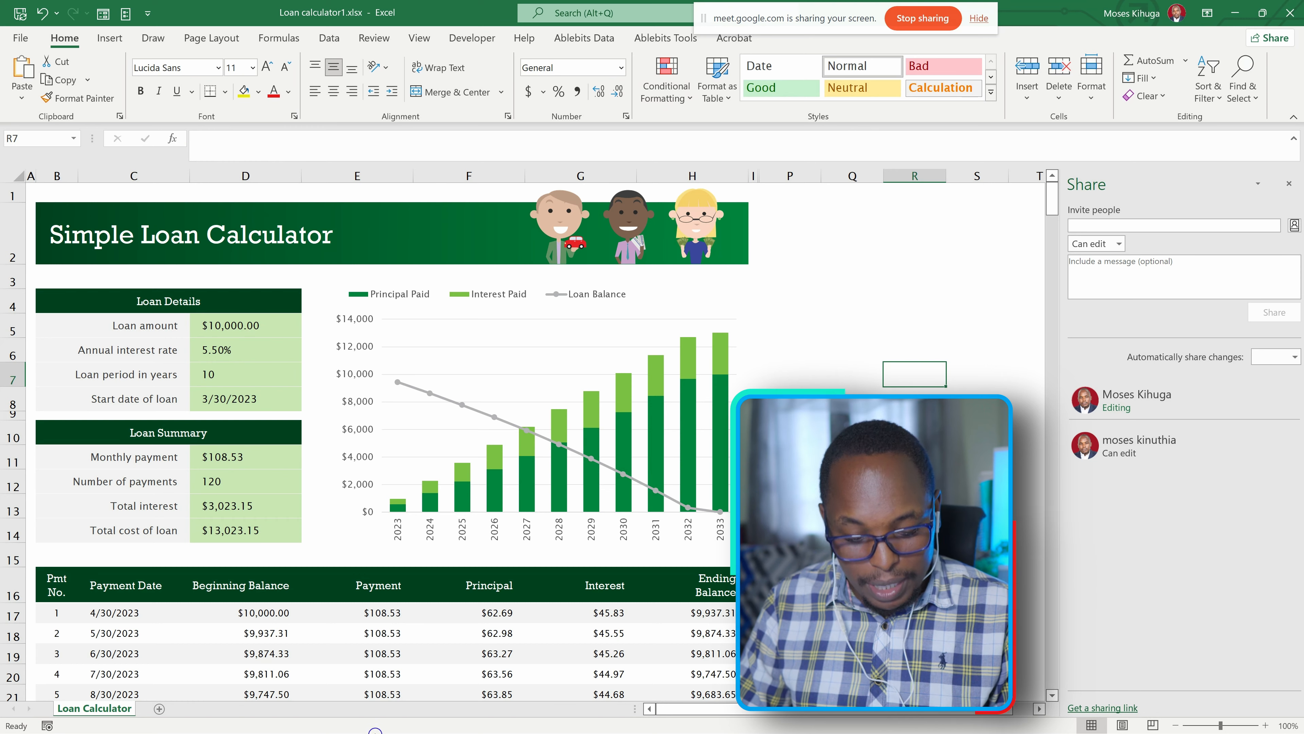
# Switch to Chrome and open the Excel page of Microsoft 365 through the office.com entry in the browsing history.
pyautogui.press('super')
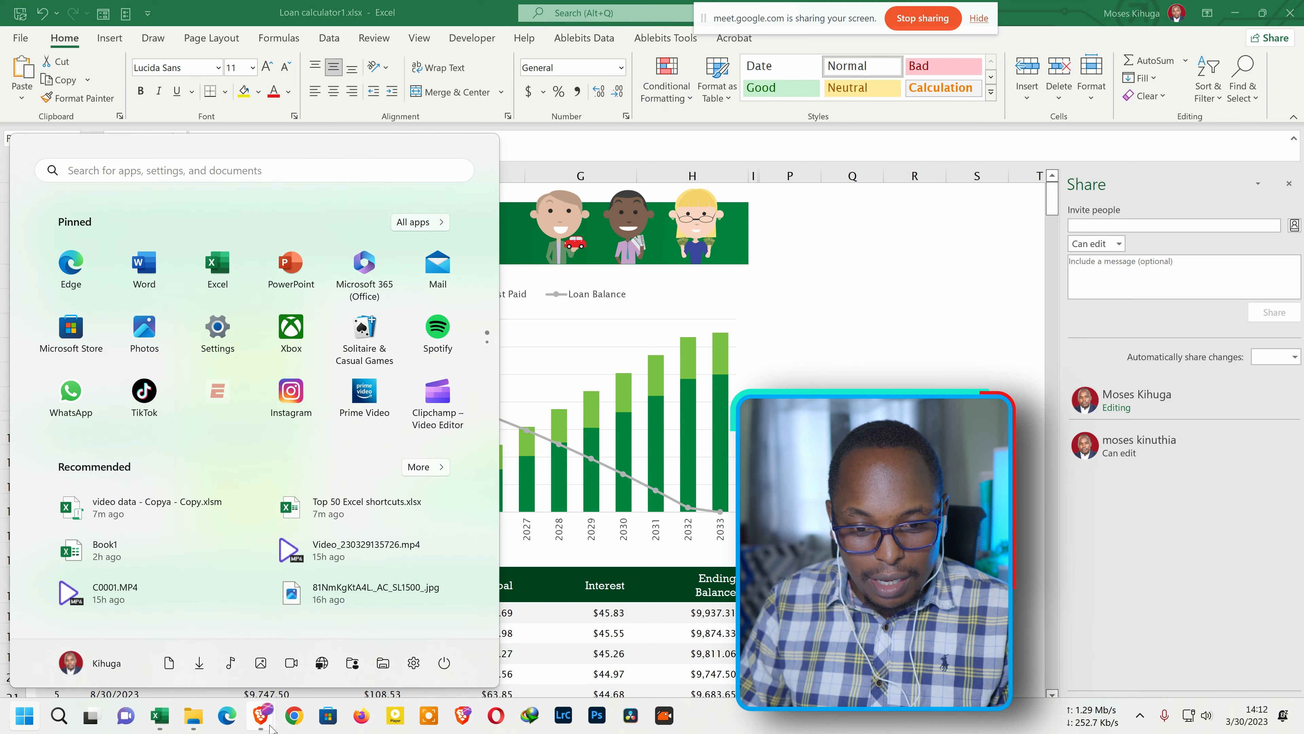
pyautogui.moveTo(262, 725)
pyautogui.moveTo(224, 652)
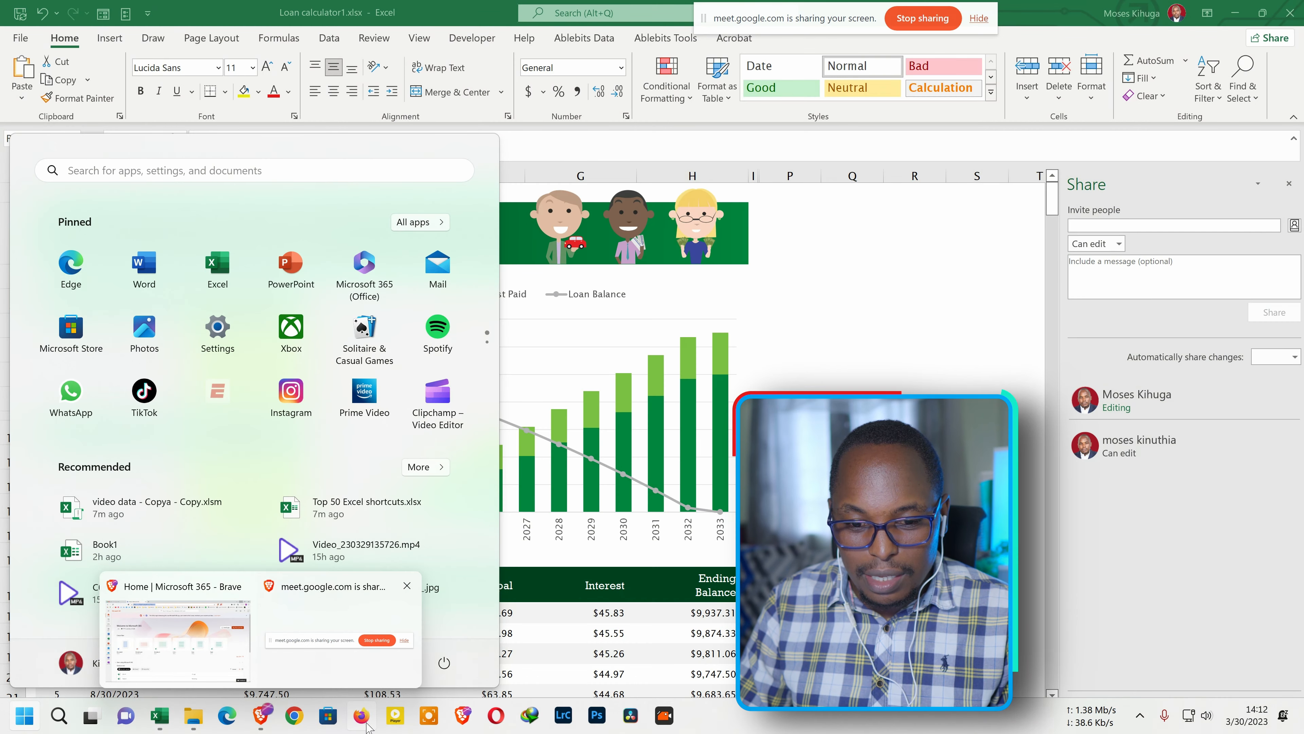
pyautogui.click(294, 715)
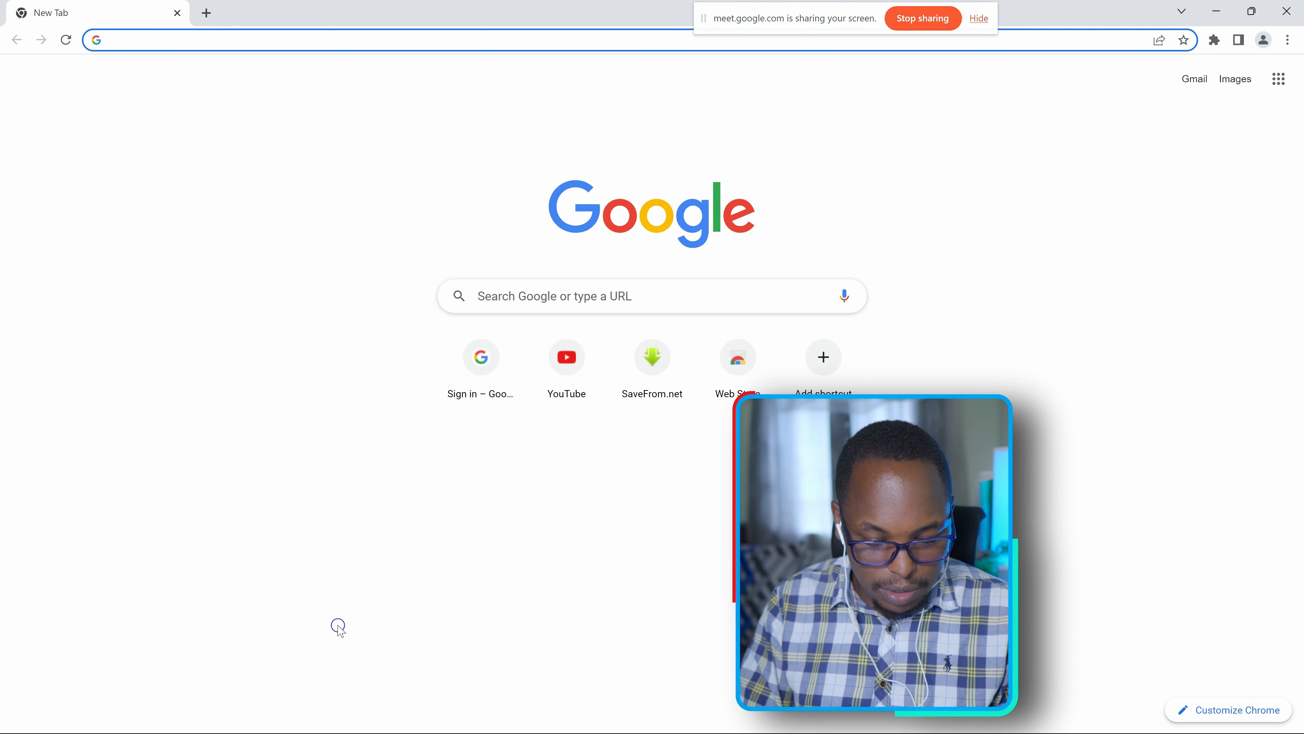
pyautogui.hotkey('ctrl', 'h')
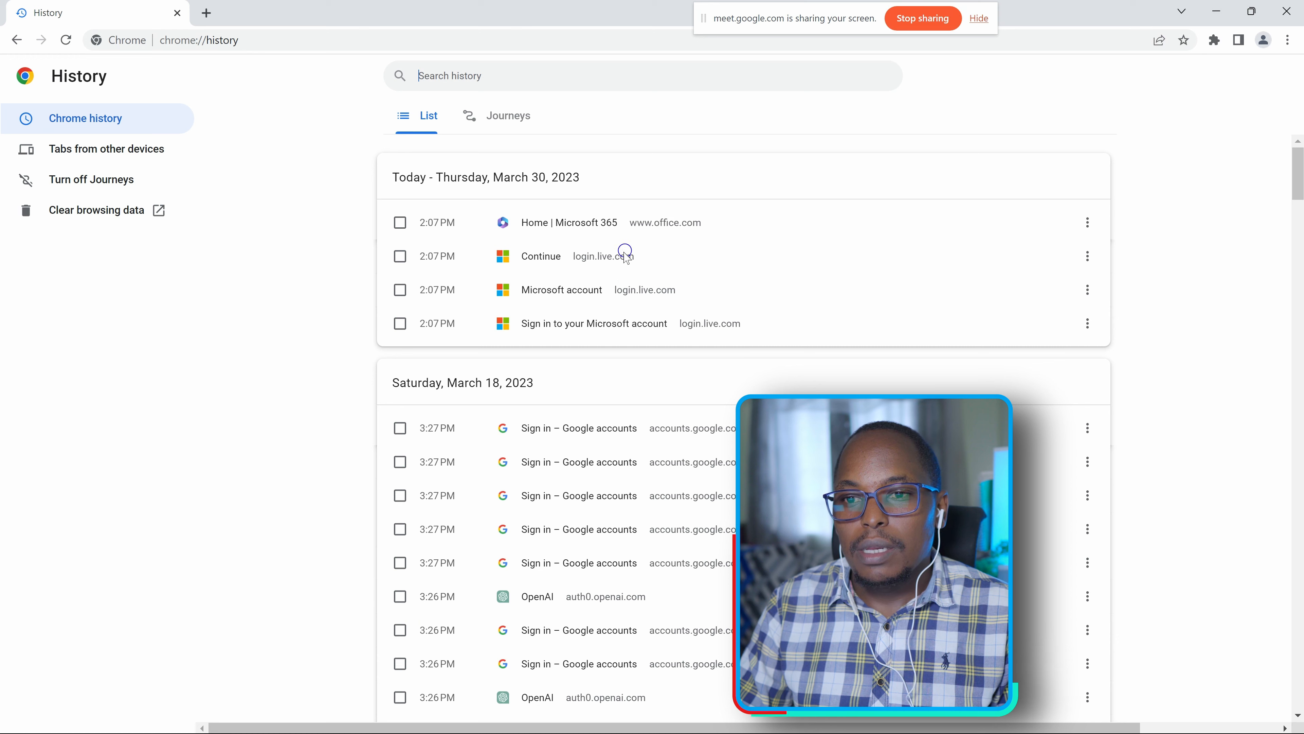
pyautogui.click(621, 226)
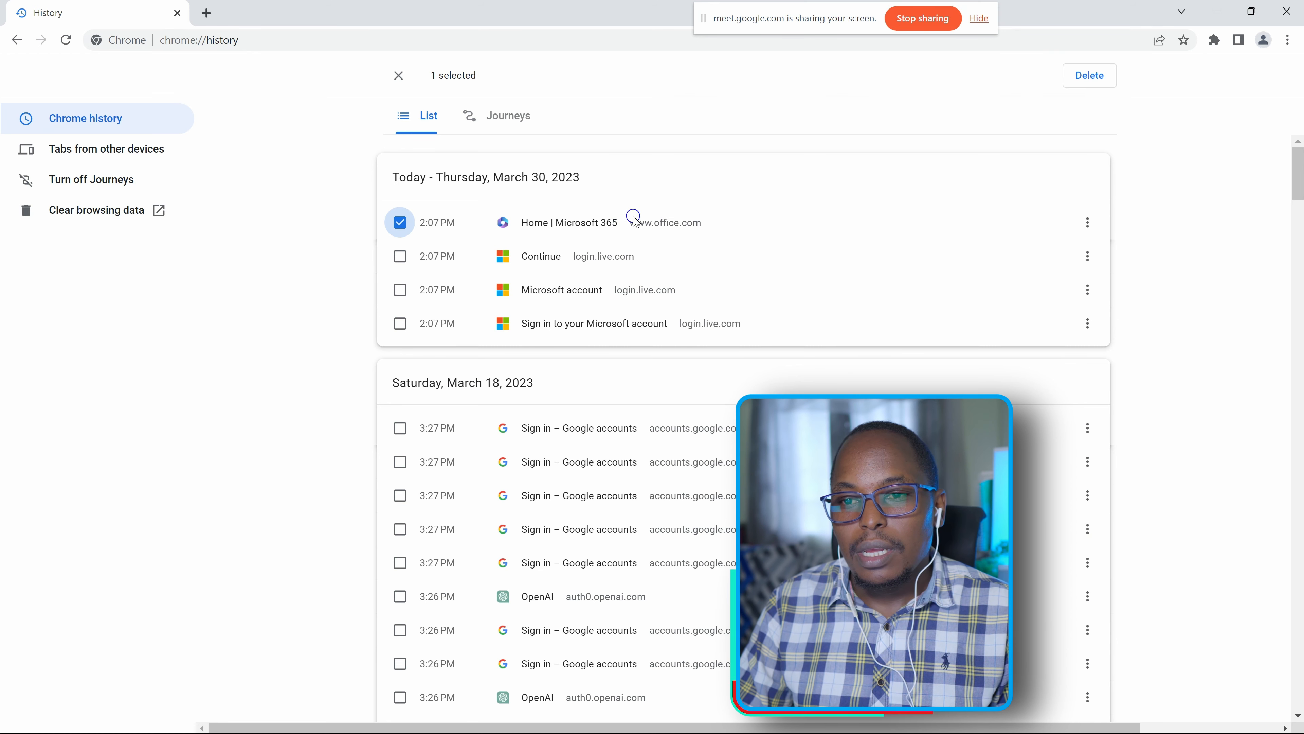
pyautogui.click(572, 225)
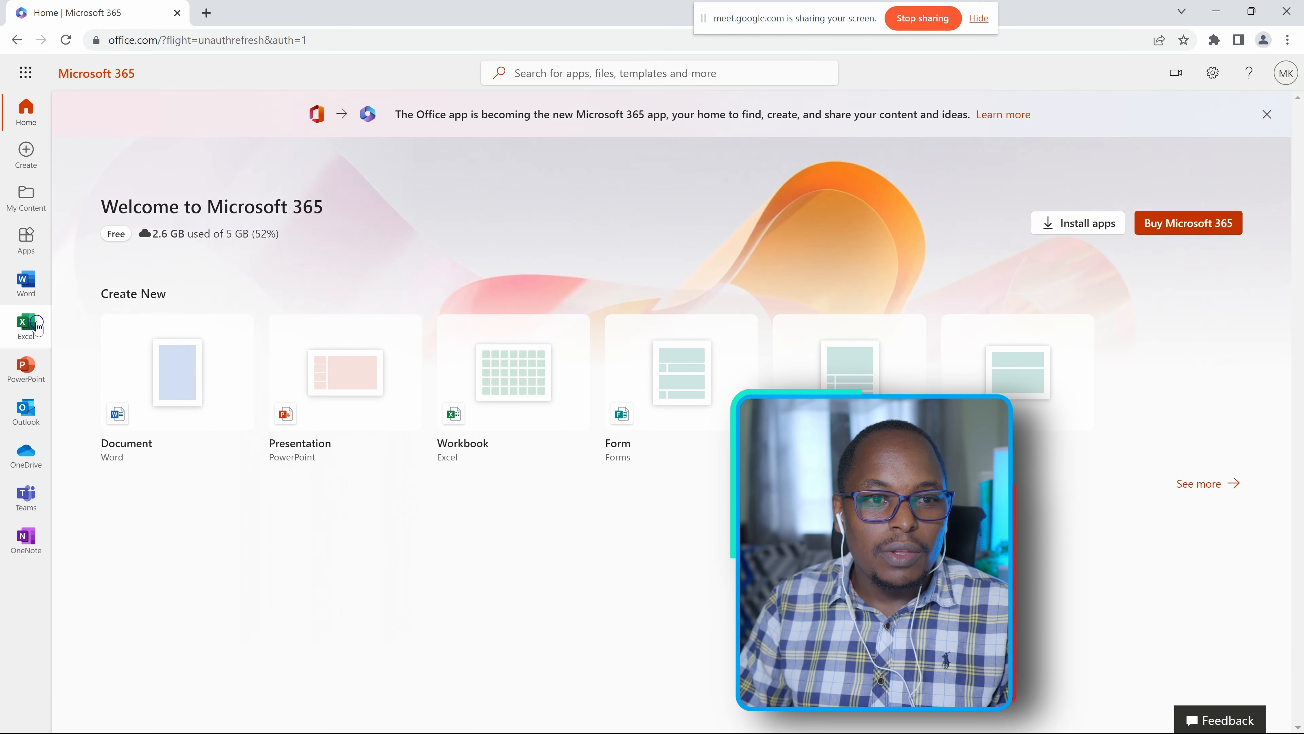
pyautogui.click(29, 327)
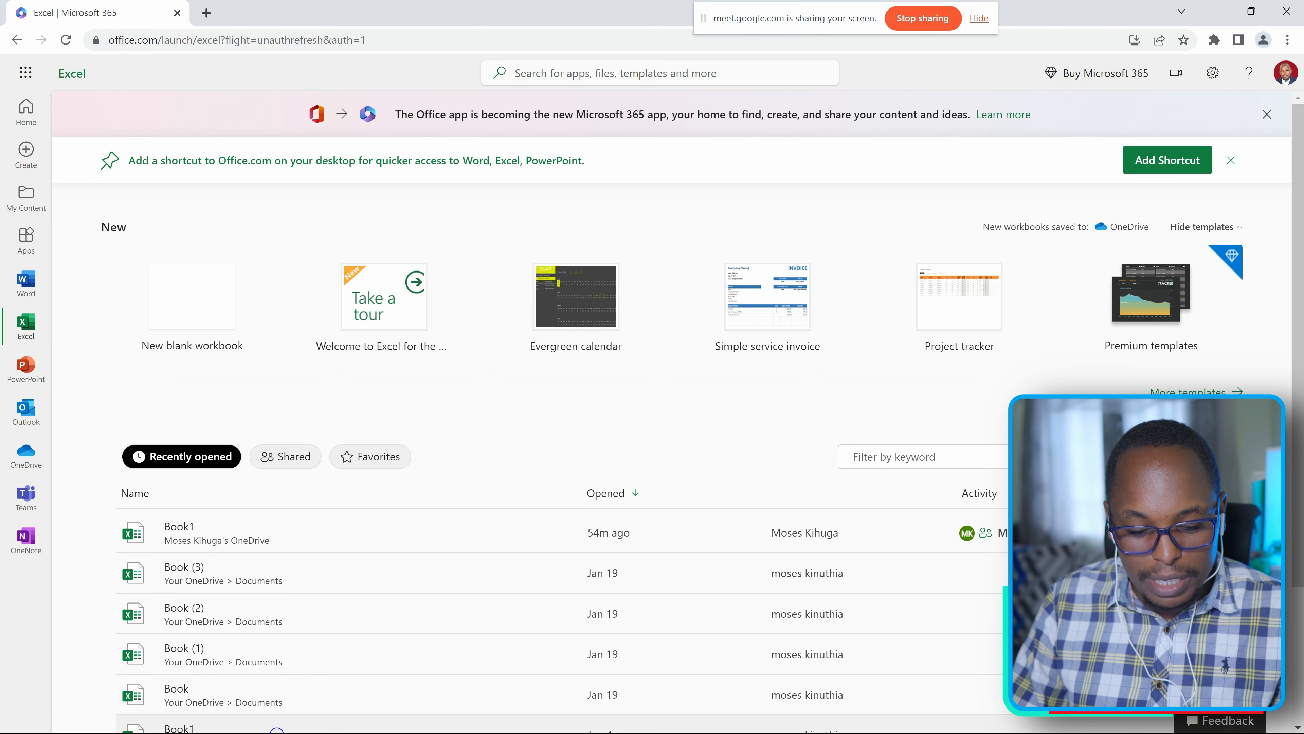
pyautogui.press('super')
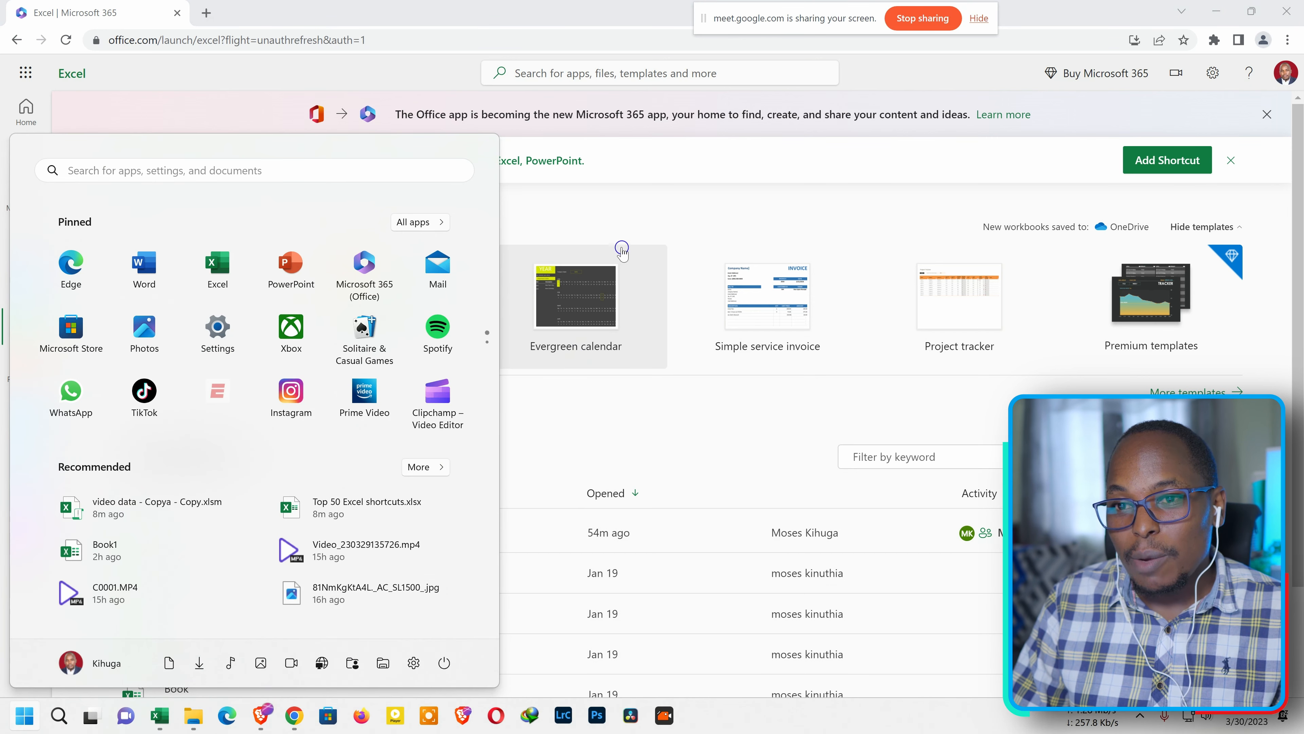
pyautogui.click(625, 212)
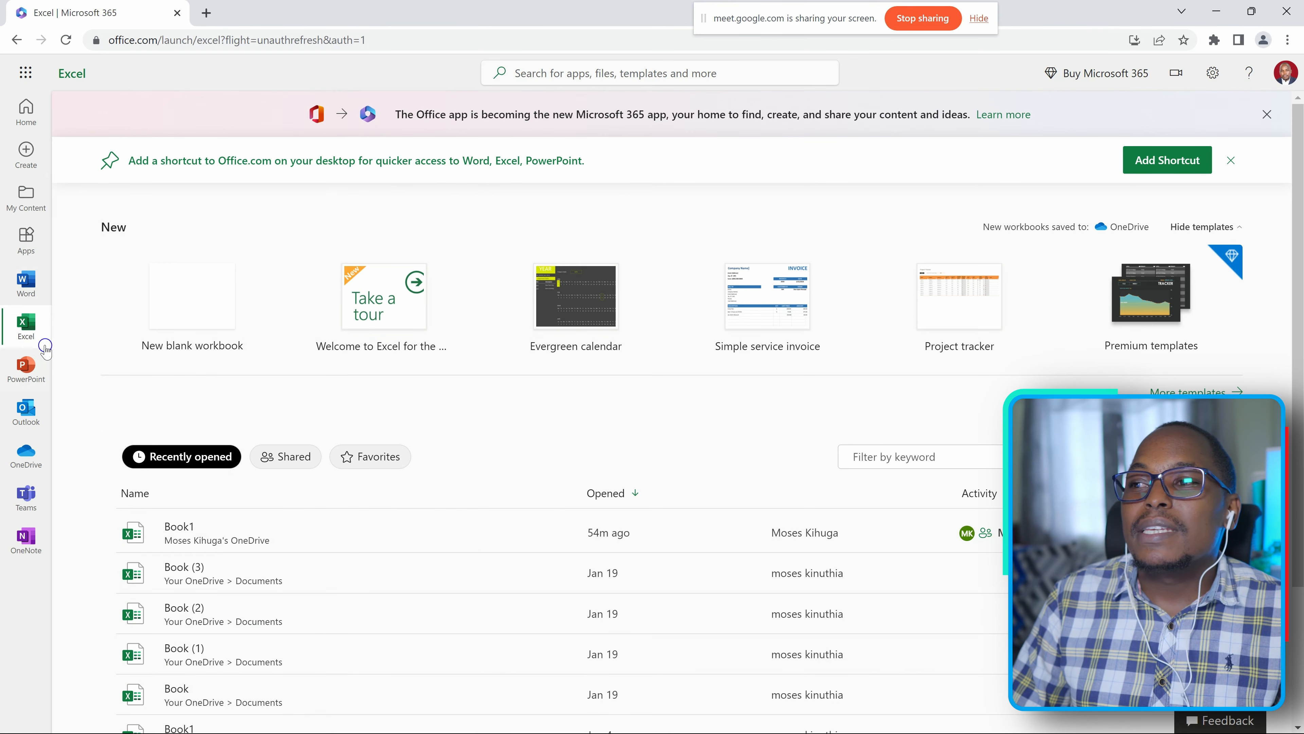
# Open the Loan calculator1.xlsx workbook from the files shared with the account in OneDrive and dismiss the notice above the sheet.
pyautogui.click(1286, 73)
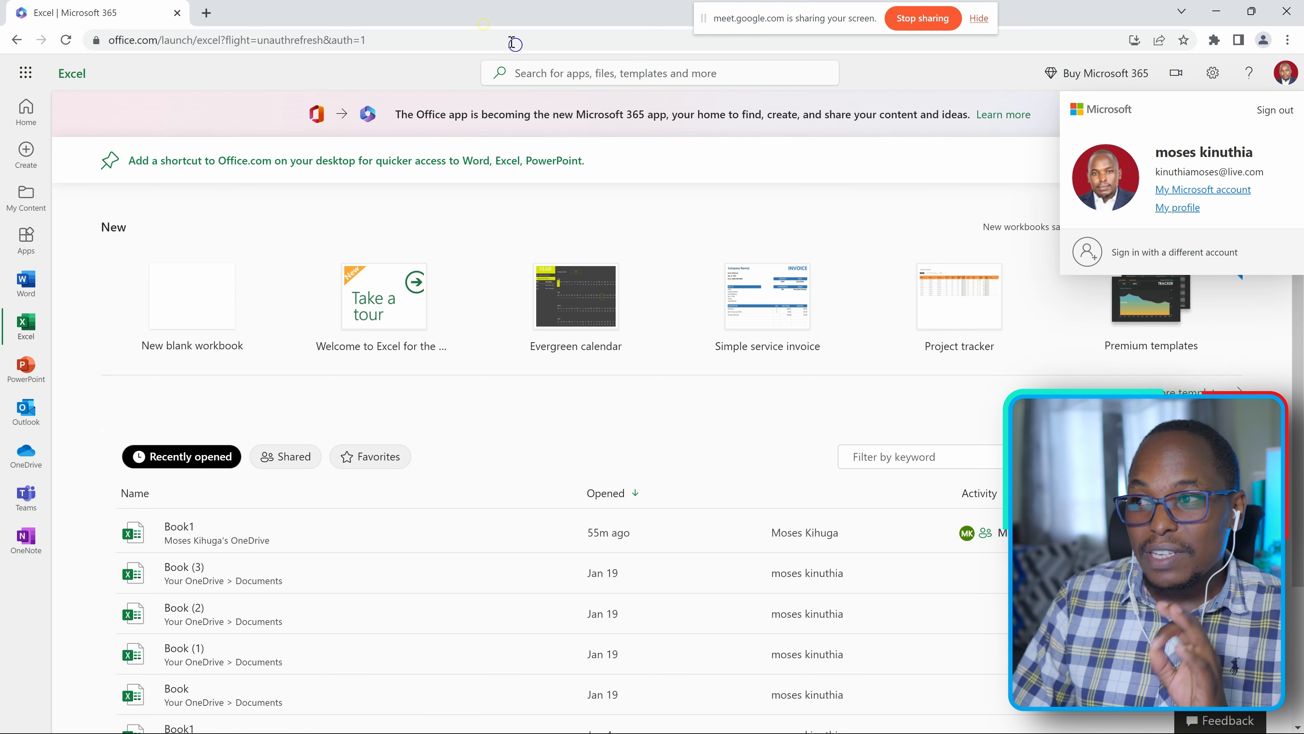
pyautogui.click(764, 90)
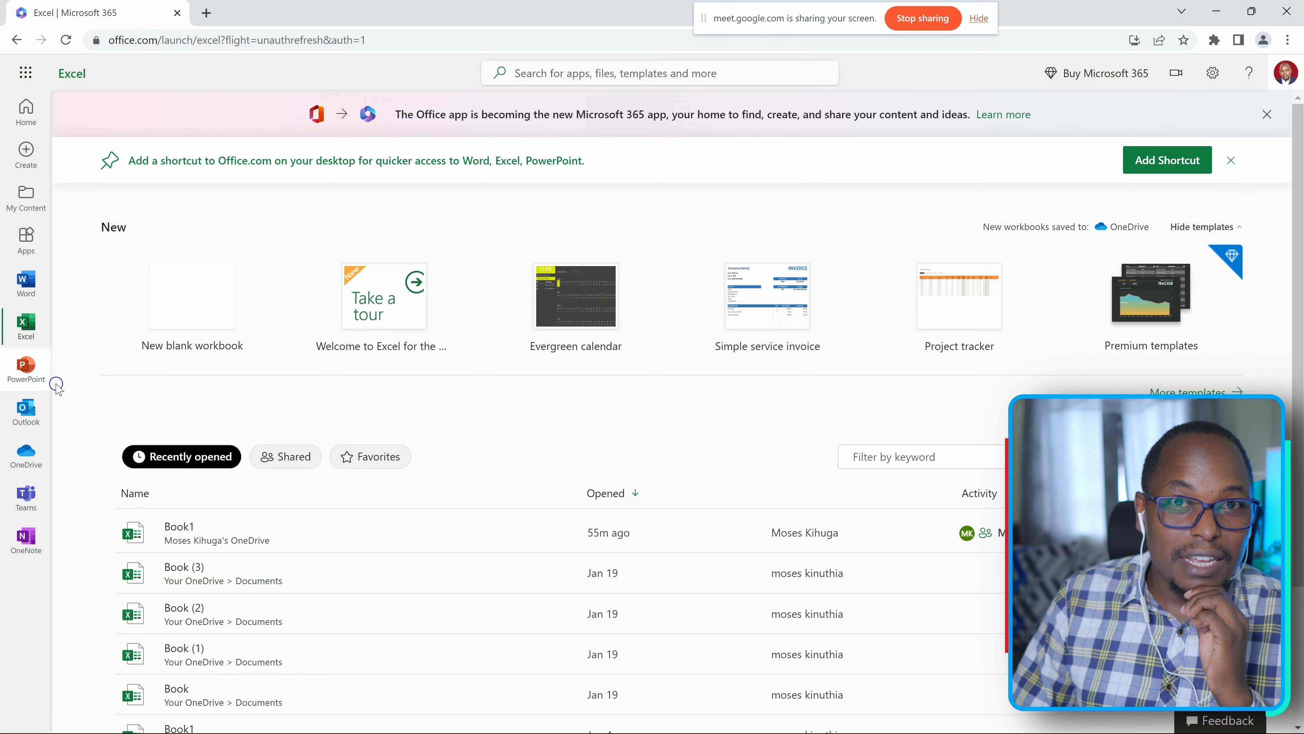
pyautogui.click(25, 465)
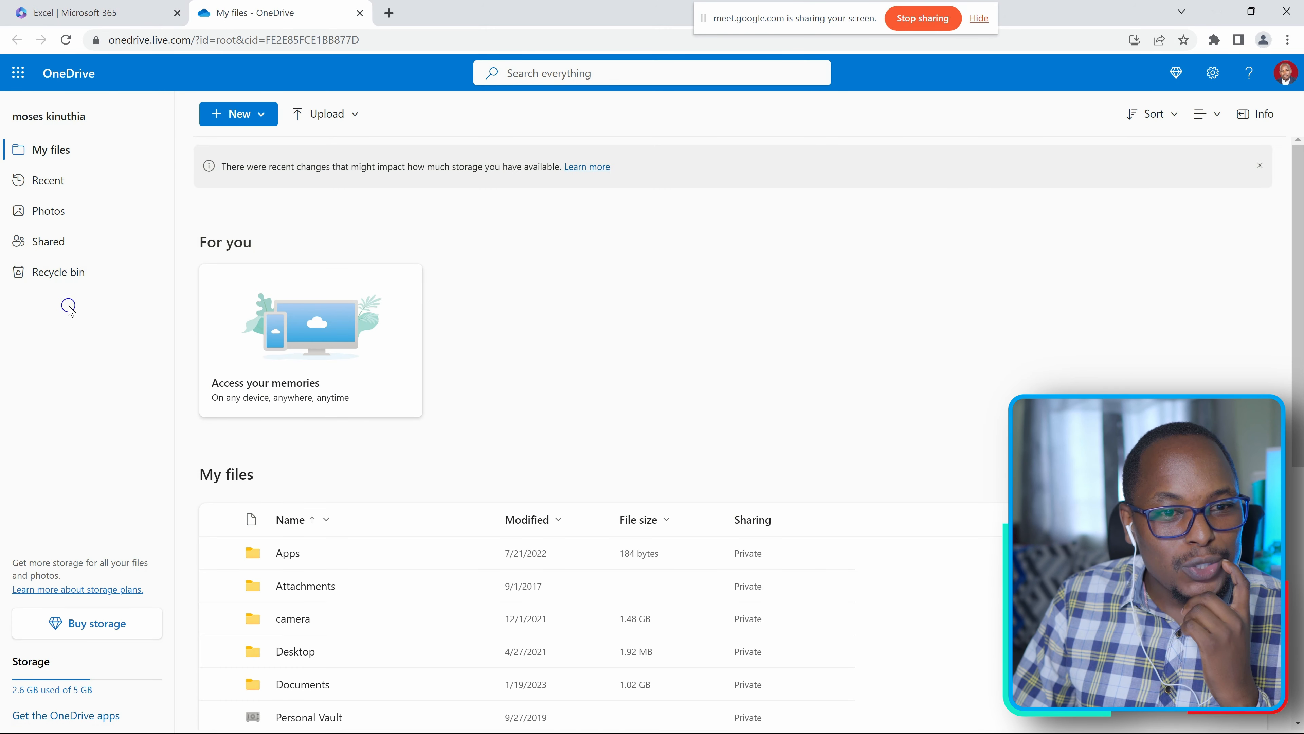
pyautogui.click(47, 245)
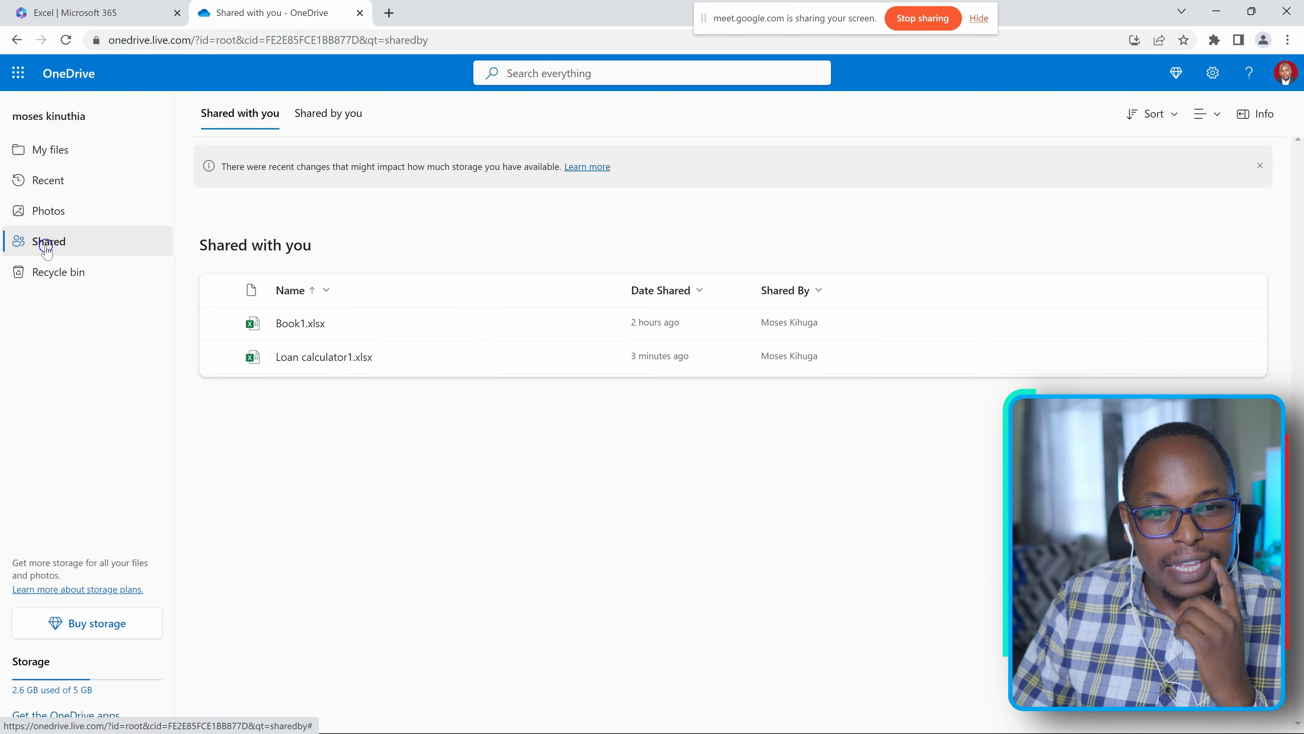
pyautogui.doubleClick(428, 361)
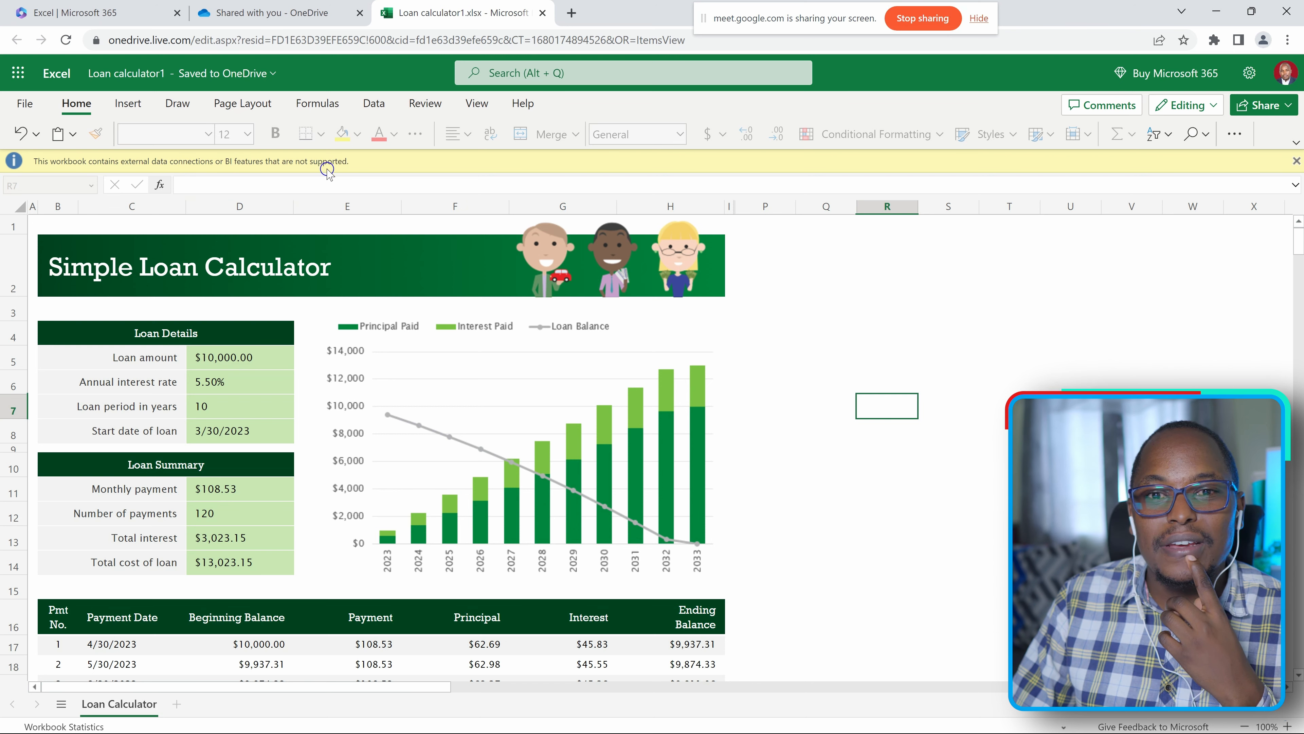
pyautogui.click(1297, 161)
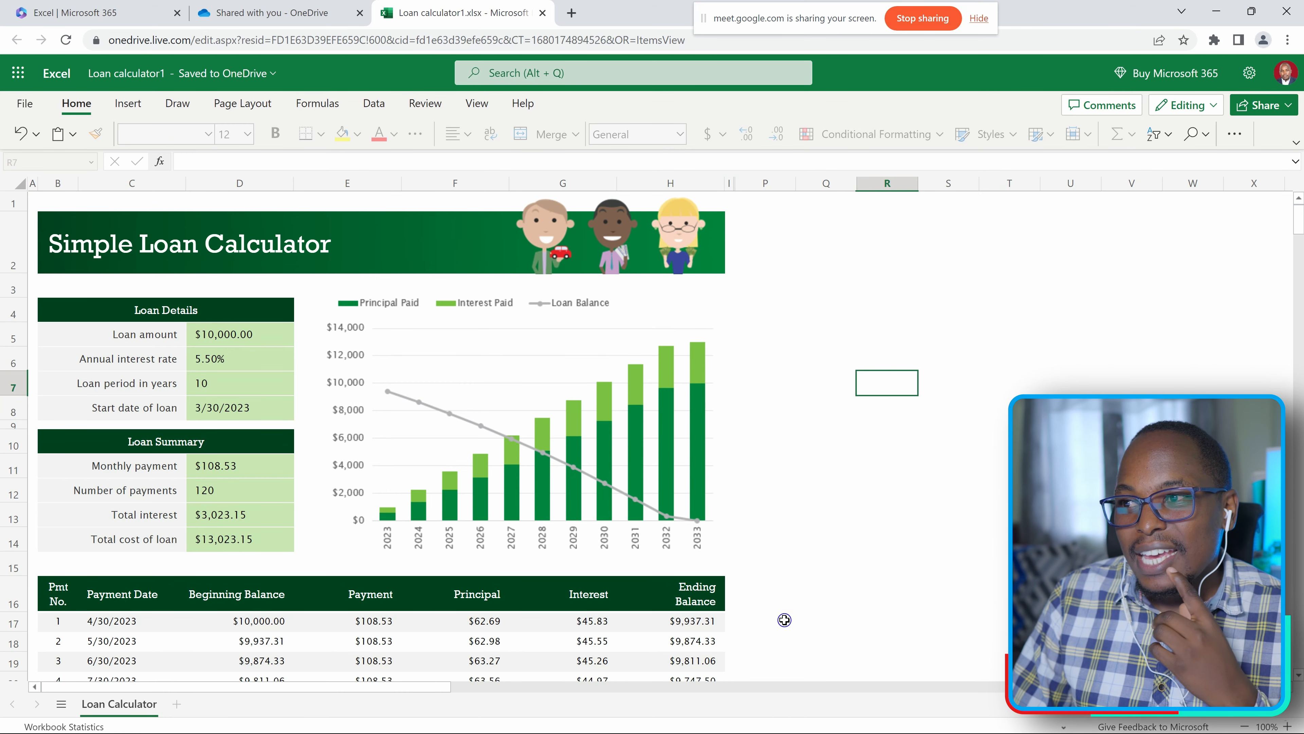
pyautogui.click(851, 264)
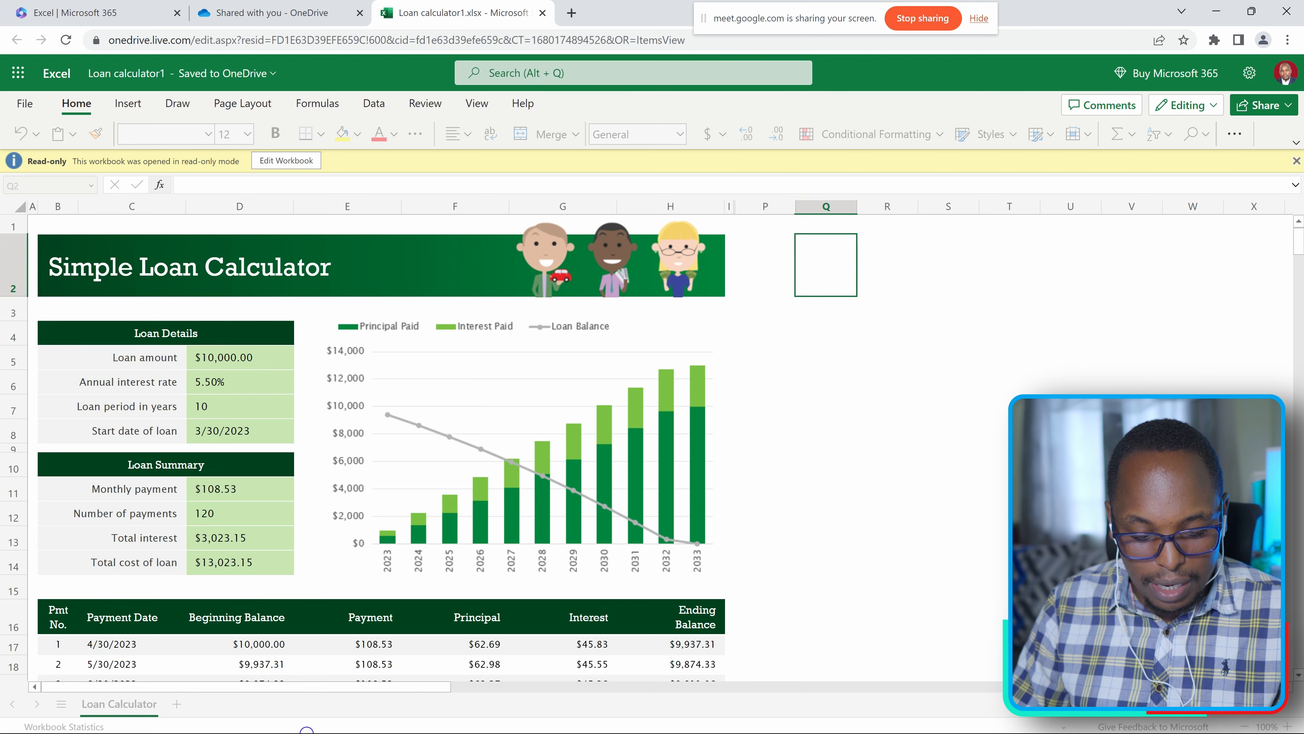
# Switch to desktop Excel and close the Loan calculator1.xlsx workbook there.
pyautogui.press('super')
pyautogui.click(860, 449)
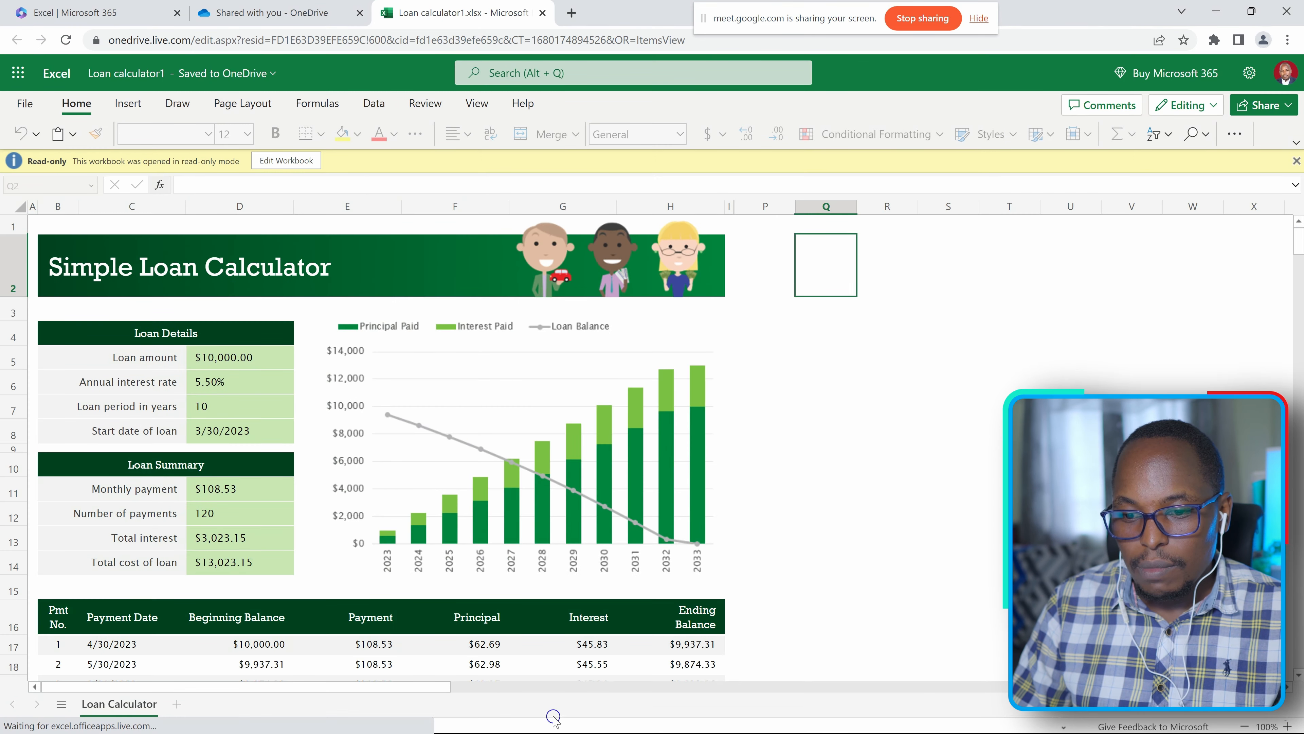
pyautogui.press('super')
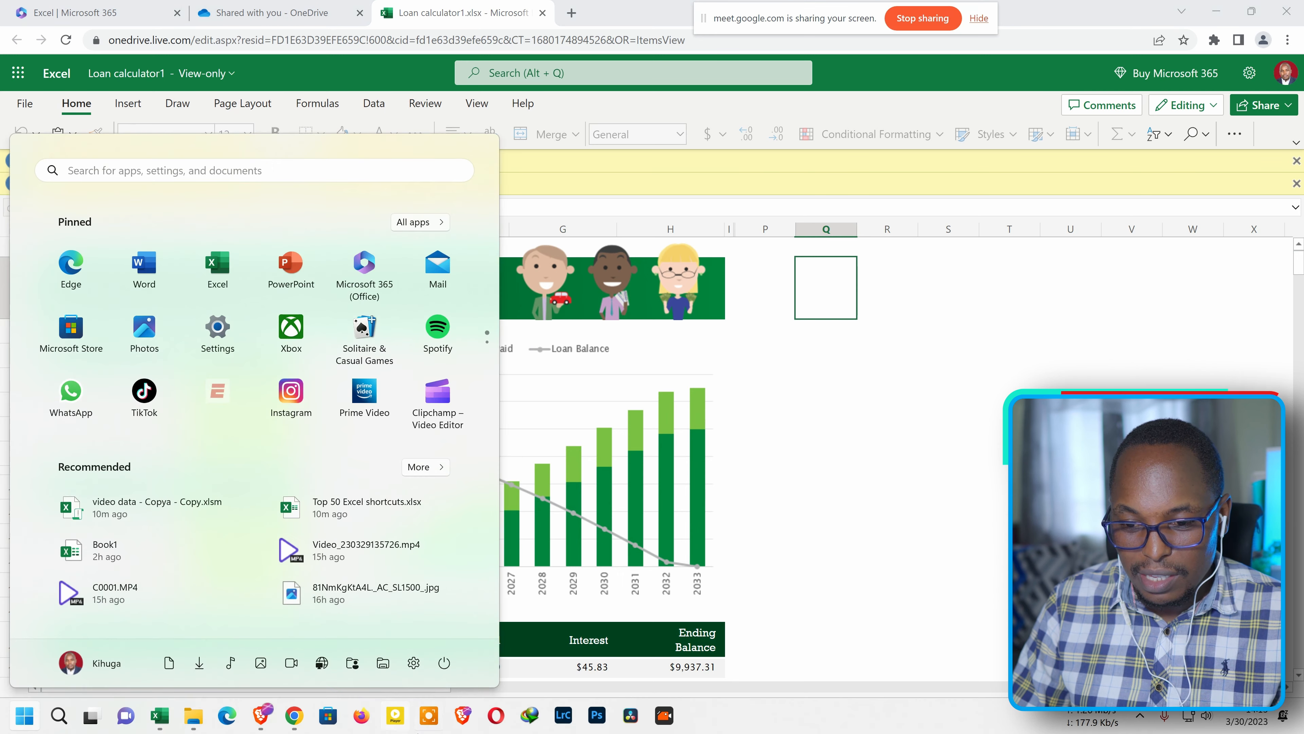
pyautogui.moveTo(166, 723)
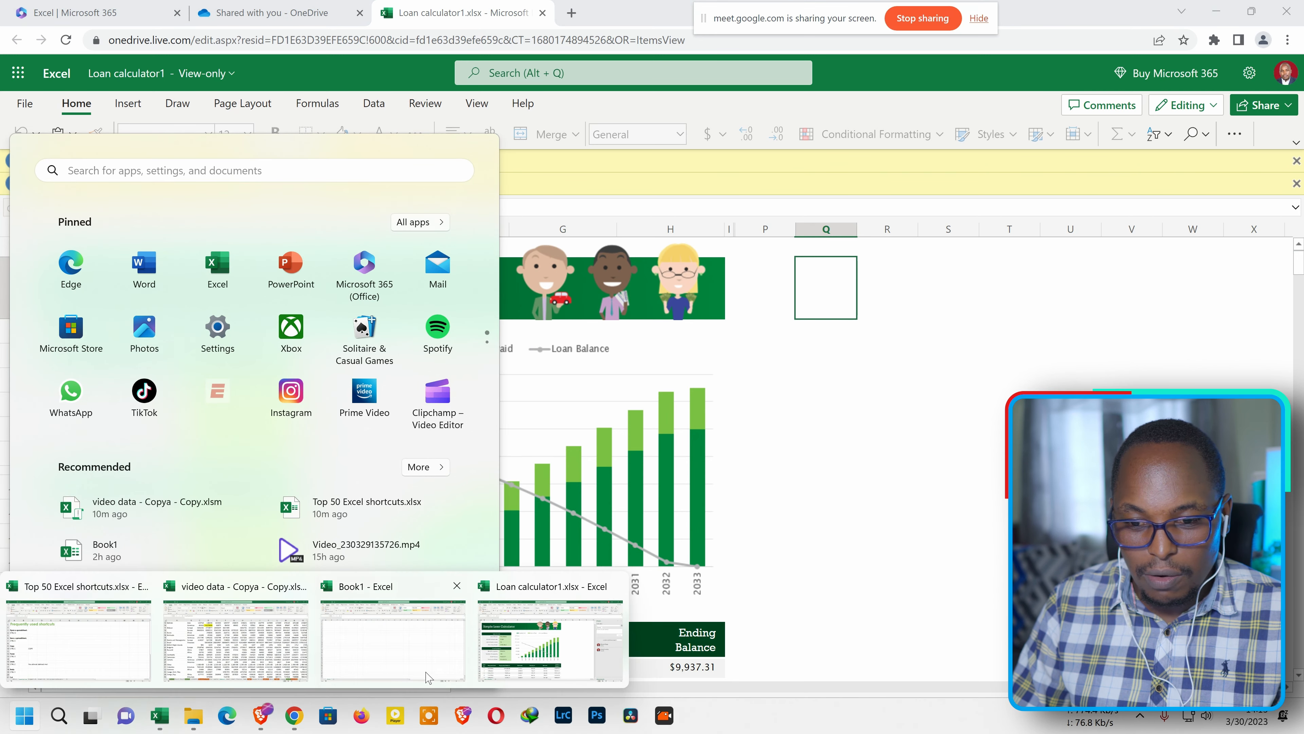
pyautogui.click(545, 642)
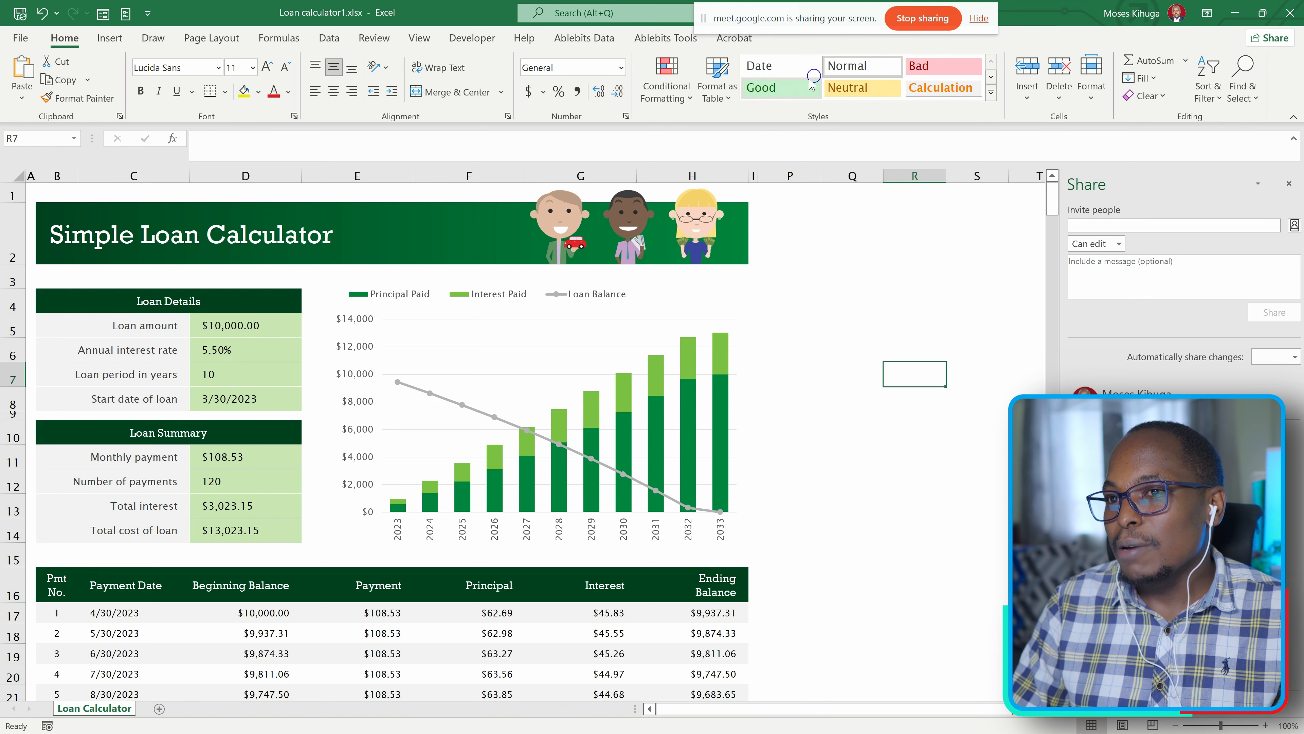
pyautogui.click(1288, 12)
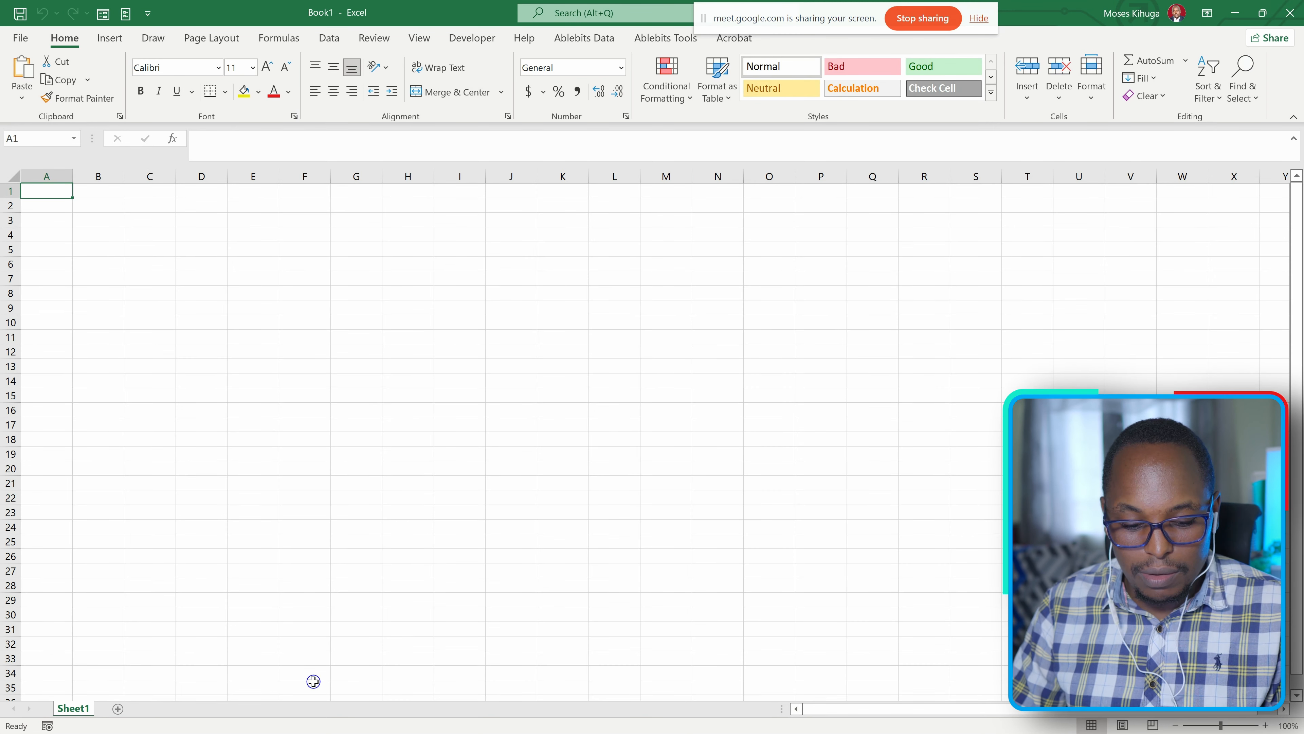
# Switch back to Chrome and reload the online Loan calculator1 workbook.
pyautogui.press('super')
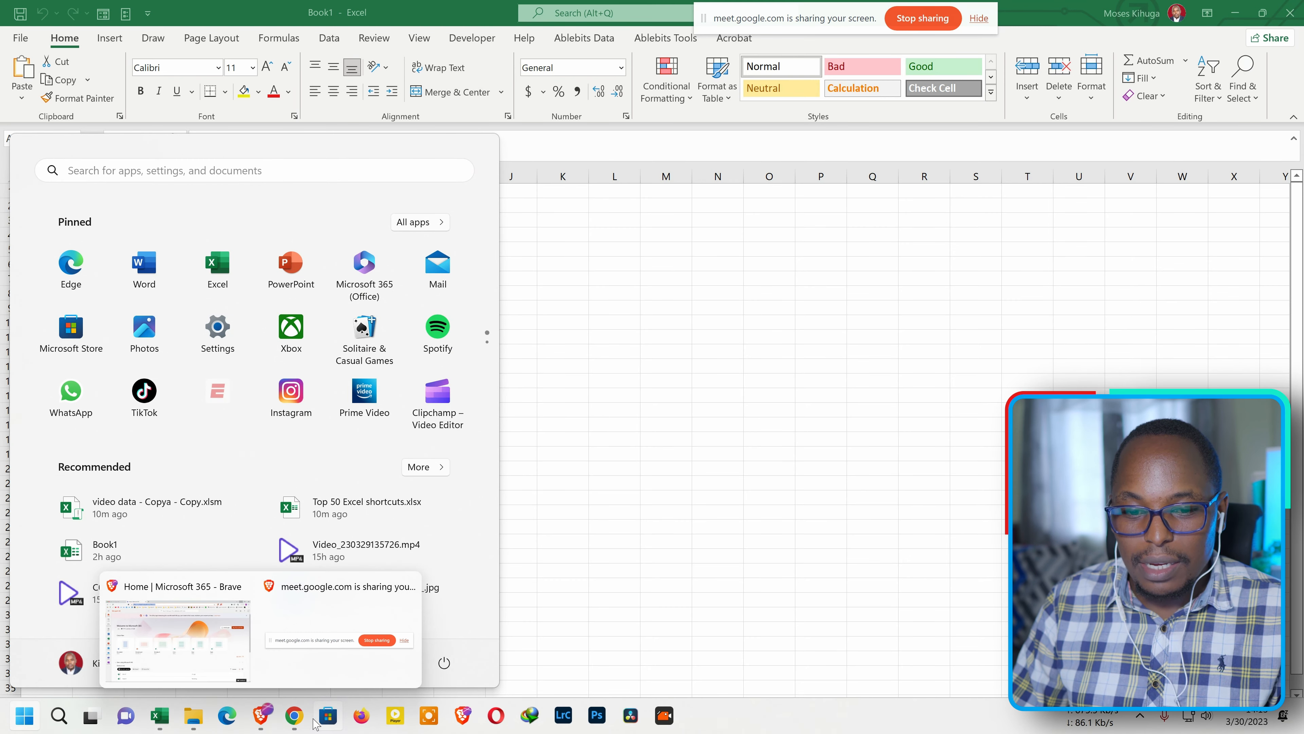
pyautogui.click(296, 715)
pyautogui.click(67, 41)
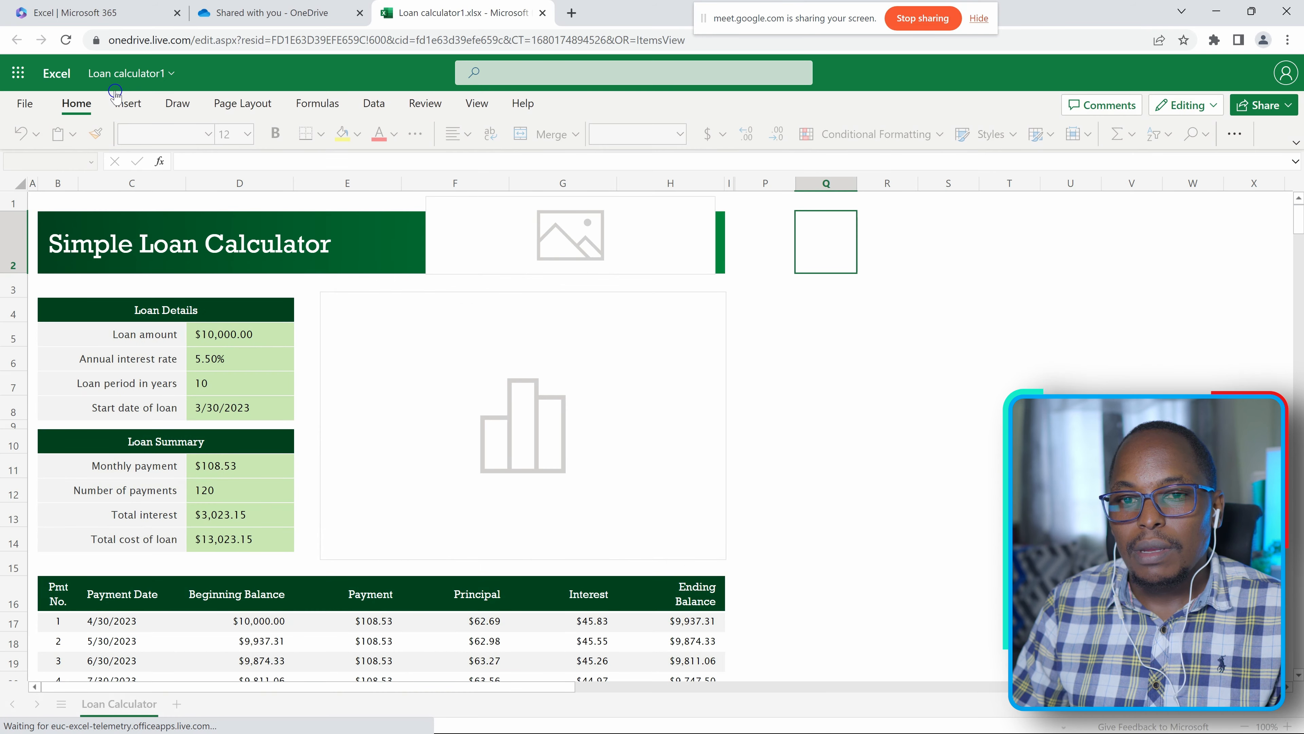
pyautogui.click(1035, 367)
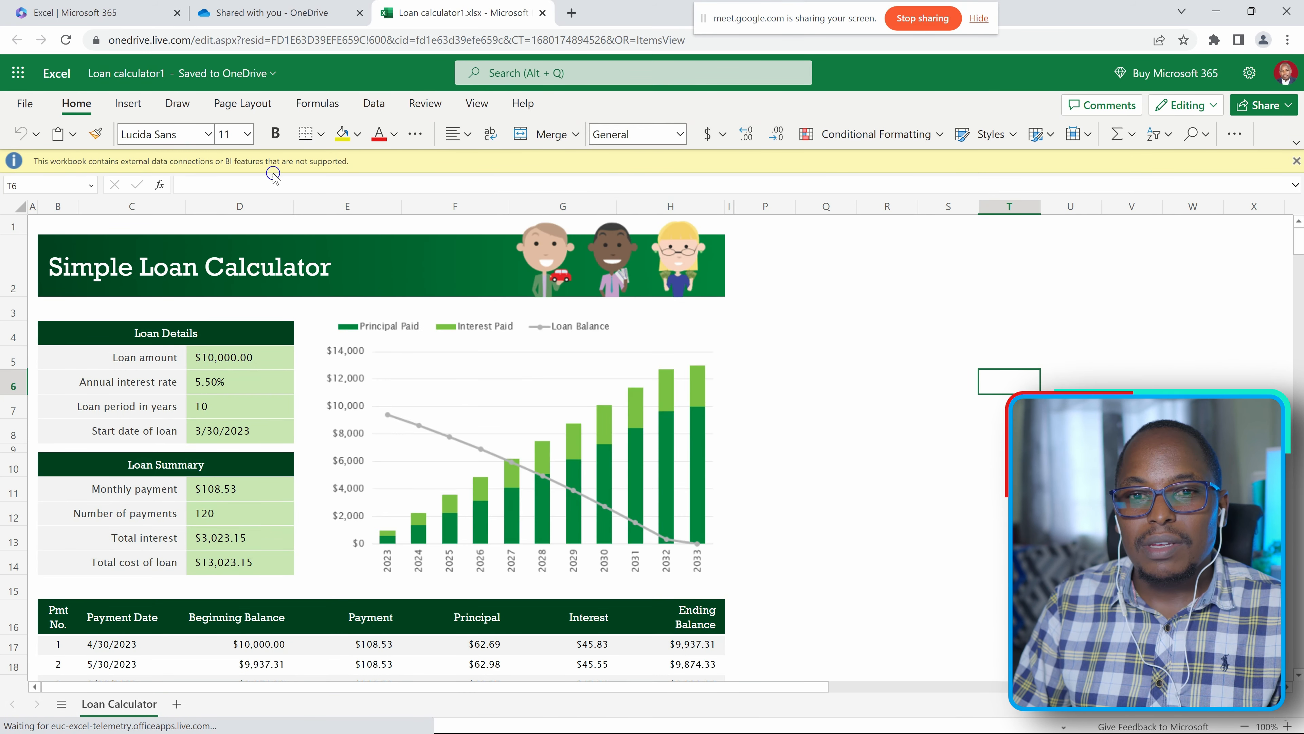
pyautogui.click(916, 300)
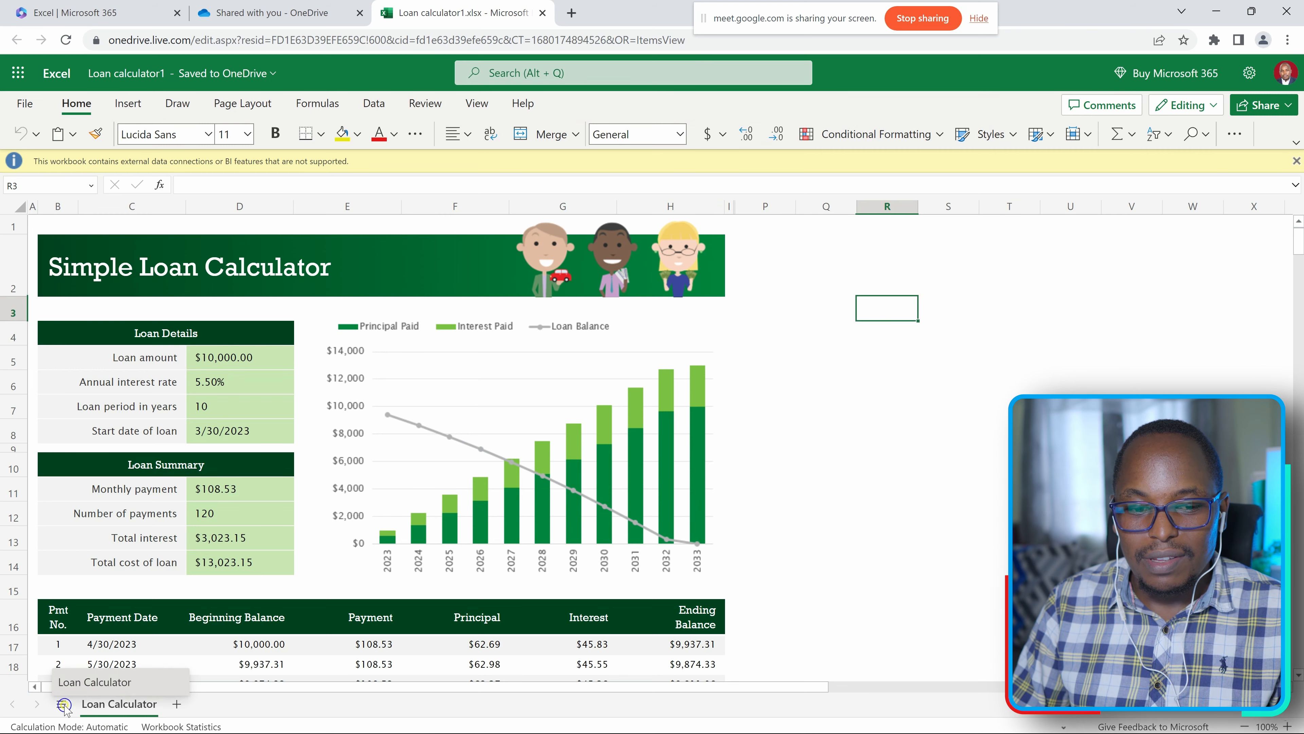
# Enter the sample texts fddfd in S5, sdf in R4, df in R6, and sf in both R8 and R12.
pyautogui.click(955, 352)
pyautogui.write('fddfd')
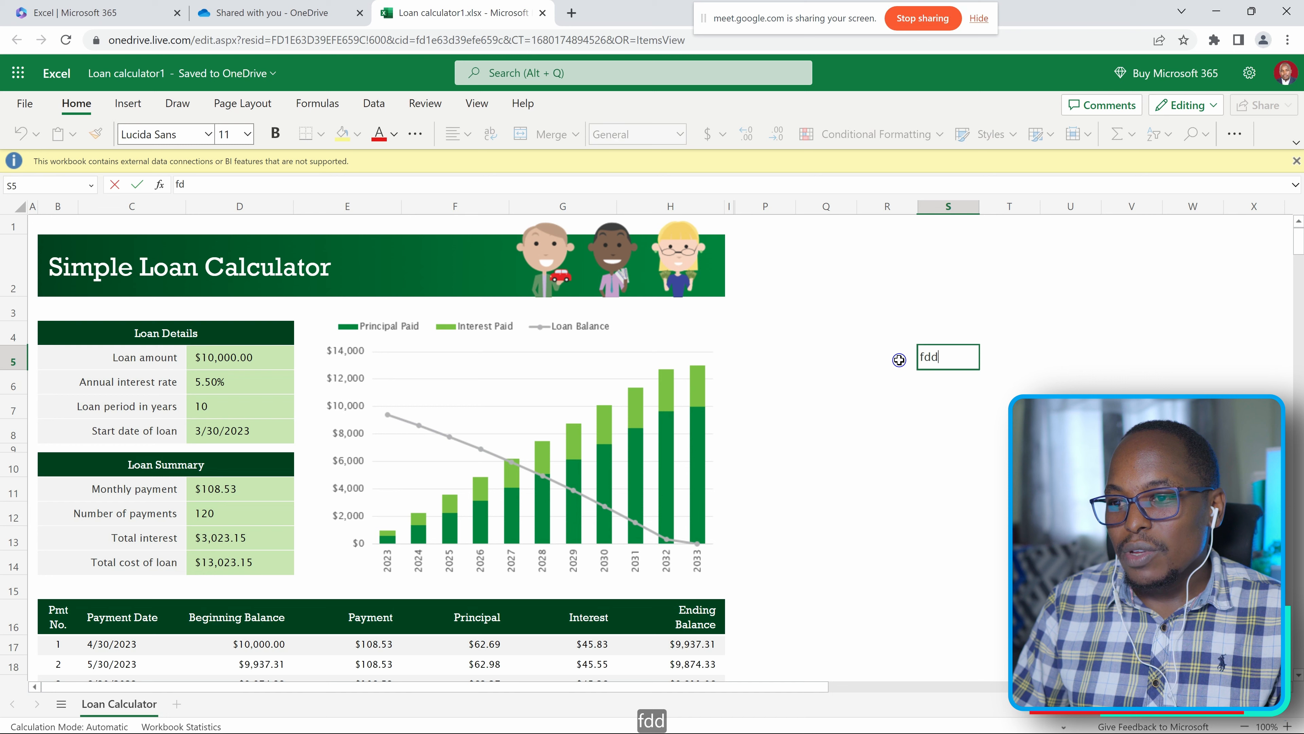
pyautogui.moveTo(902, 342); pyautogui.dragTo(905, 321)
pyautogui.write('sdf')
pyautogui.click(870, 386)
pyautogui.write('df')
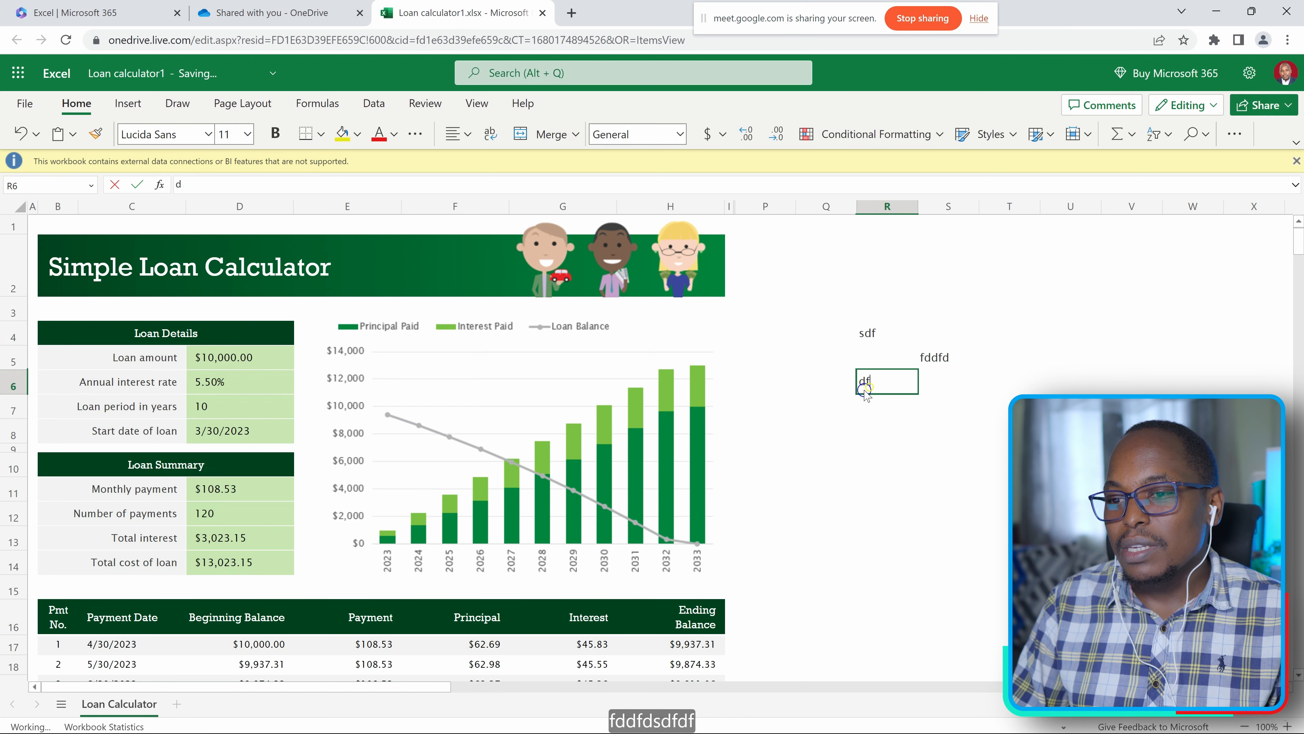
pyautogui.click(873, 431)
pyautogui.write('sf')
pyautogui.click(879, 502)
pyautogui.write('sf')
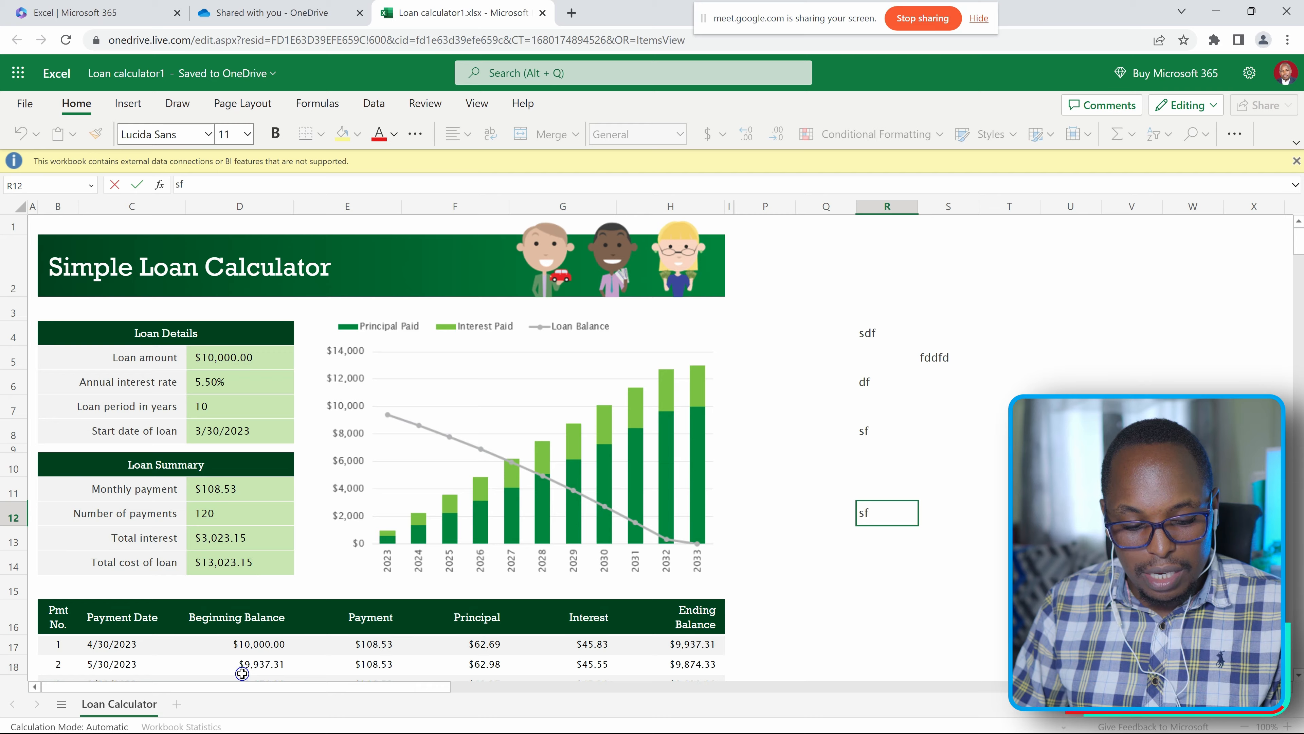
# Switch to desktop Excel and try to open Loan calculator1.xlsx from the recent files.
pyautogui.hotkey('alt', 'Tab')
pyautogui.hotkey('alt', 'Tab')
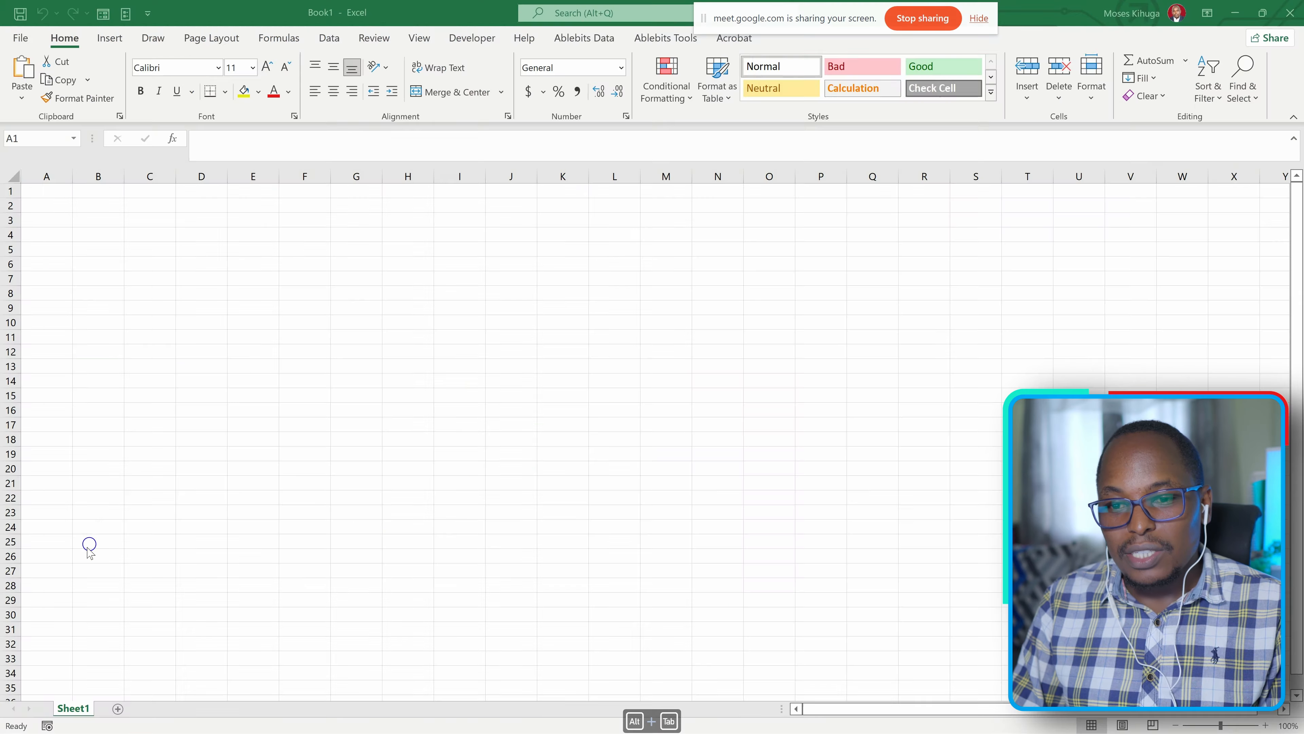
pyautogui.click(20, 37)
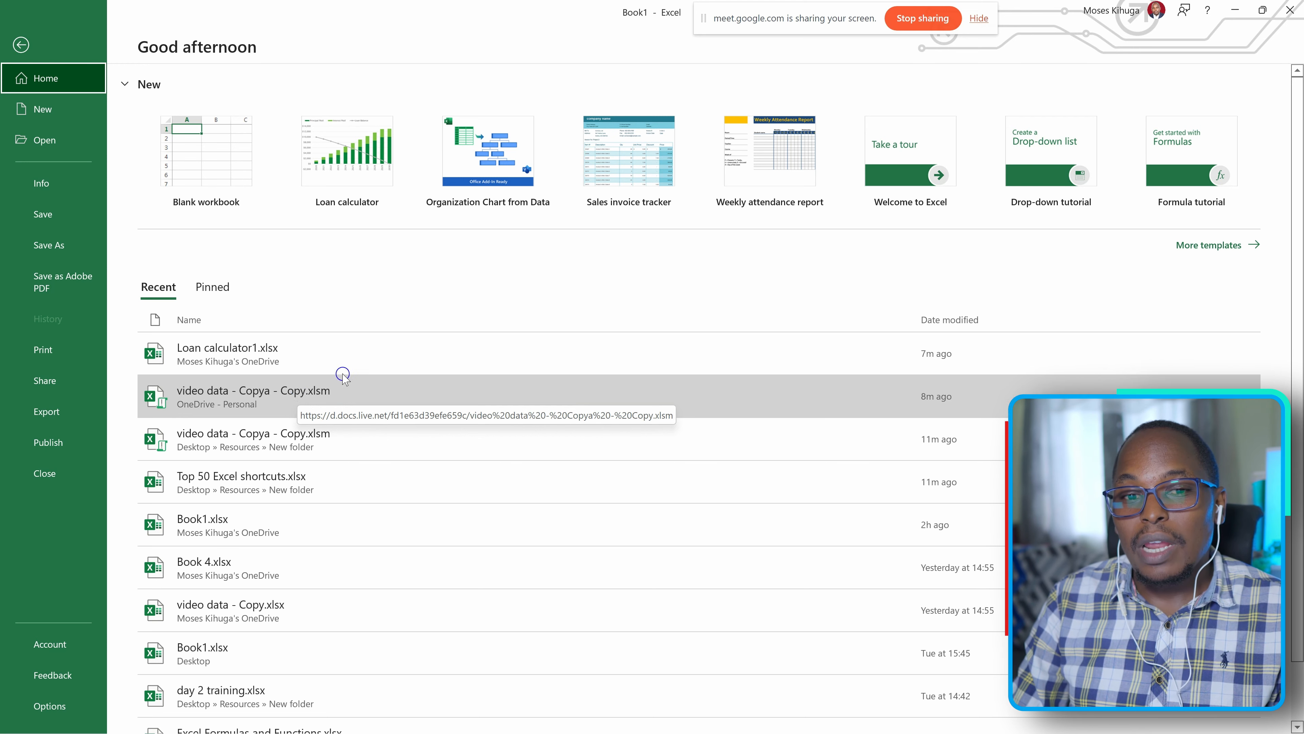
pyautogui.click(331, 354)
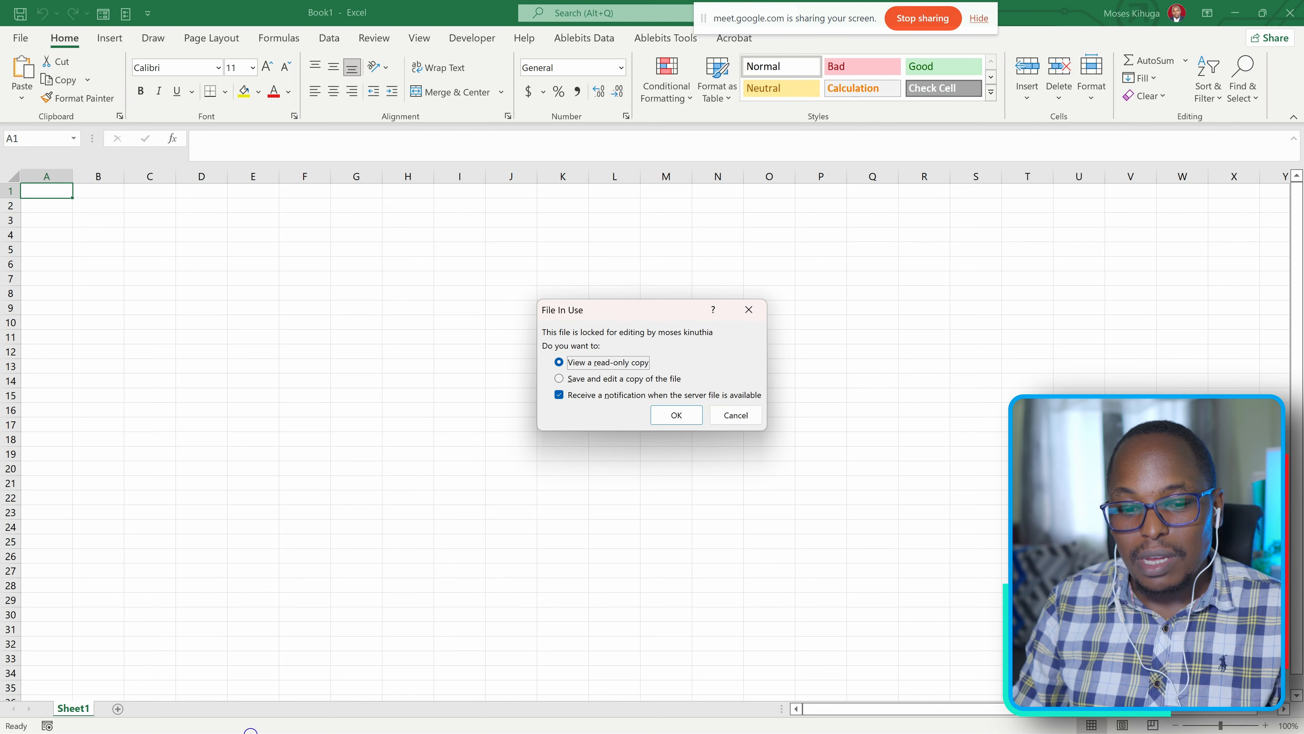
# Close the loan workbook and OneDrive pages in Chrome, and cancel Excel's file-in-use prompt.
pyautogui.hotkey('alt', 'Tab')
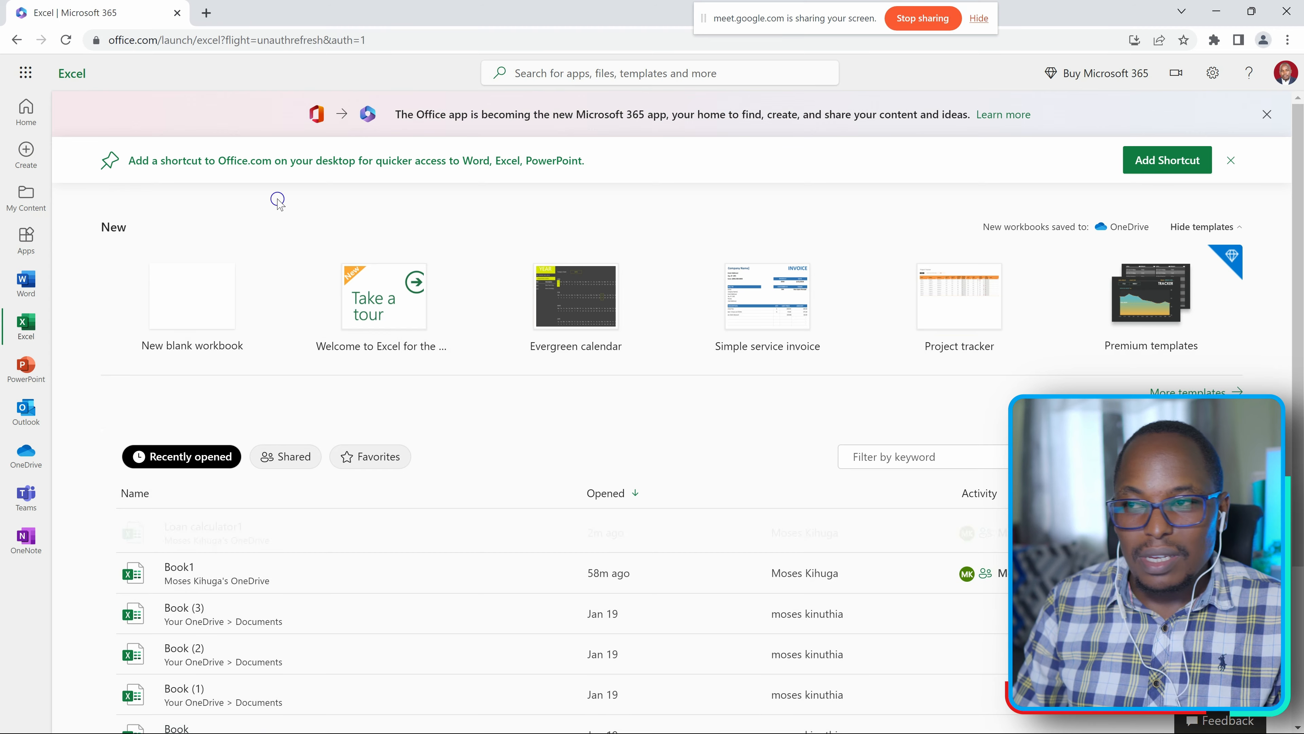
pyautogui.click(1216, 10)
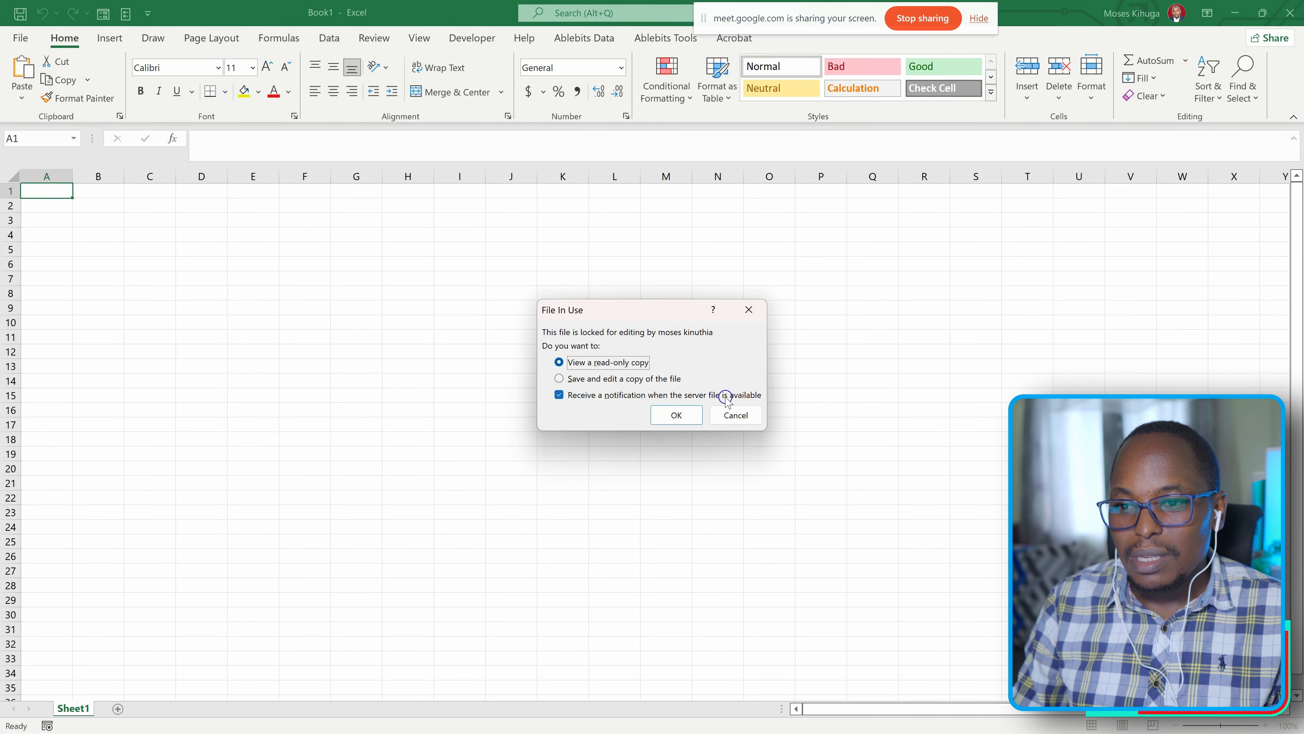
pyautogui.click(735, 415)
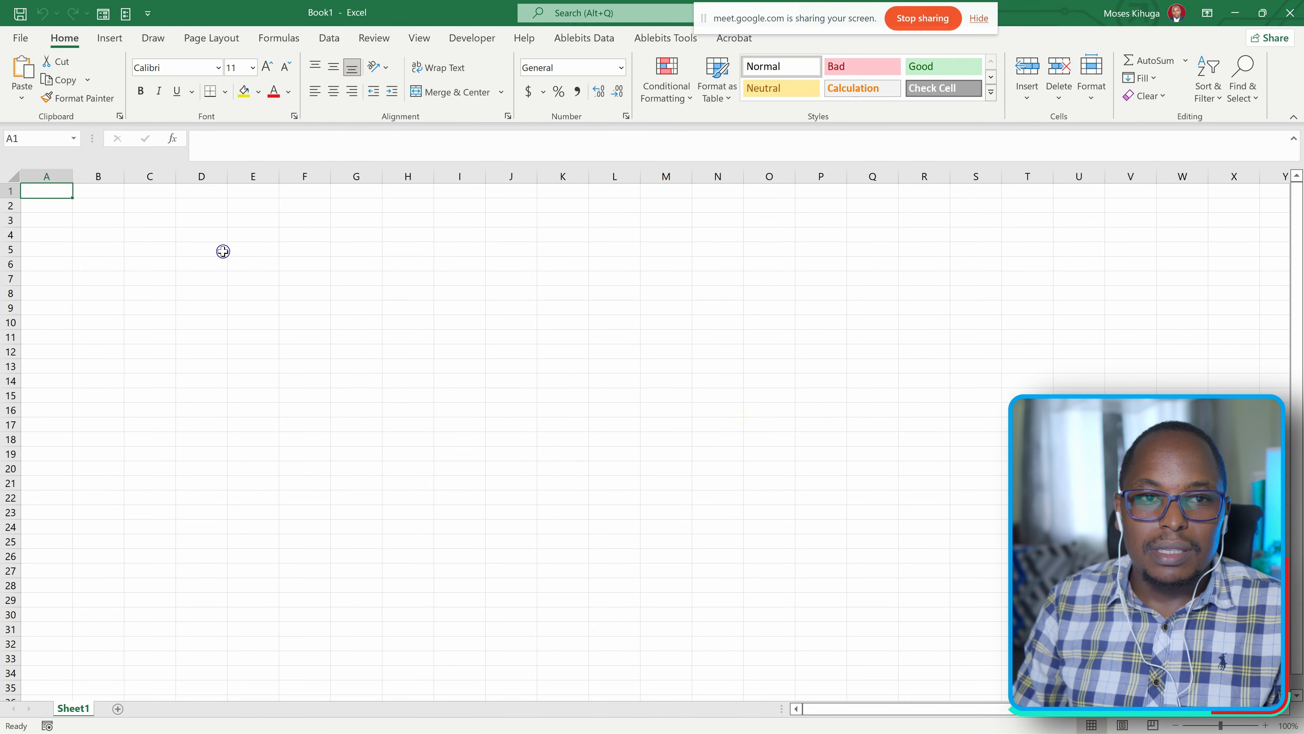
# Open Loan calculator1.xlsx from the recent files in desktop Excel and review the loan sheet.
pyautogui.click(22, 38)
pyautogui.click(262, 358)
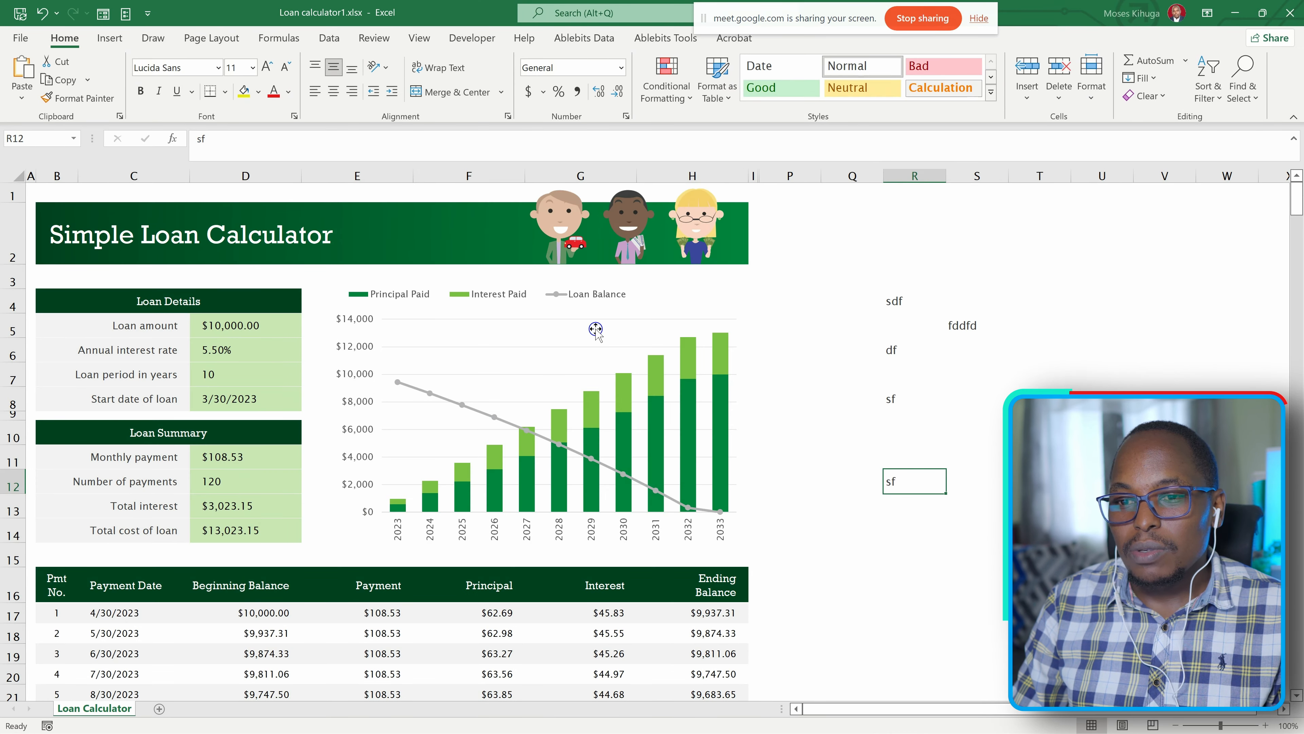
pyautogui.scroll(-3, 501, 357)
pyautogui.scroll(3, 582, 320)
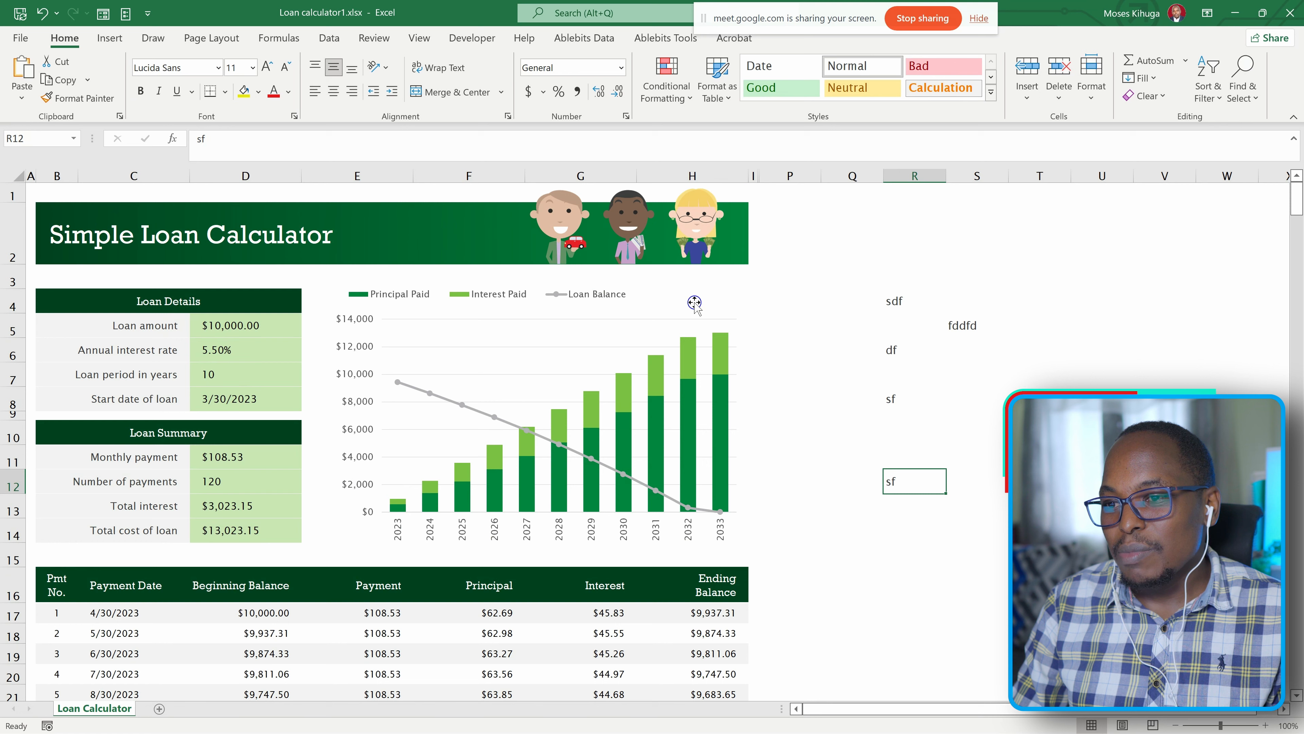
# Fill the whole range Q4:S13 with the person's first name, overwriting the sample texts.
pyautogui.moveTo(894, 283); pyautogui.dragTo(893, 483)
pyautogui.click(991, 350)
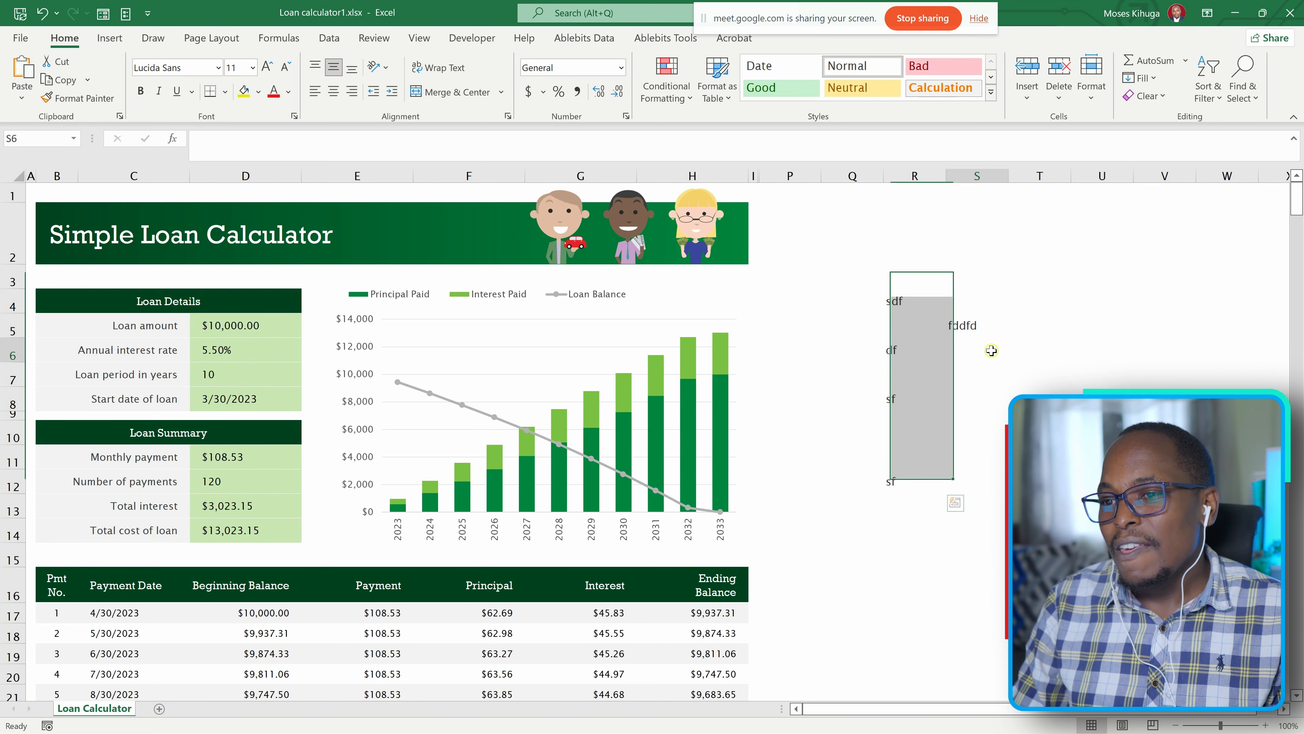
pyautogui.moveTo(878, 293); pyautogui.dragTo(991, 508)
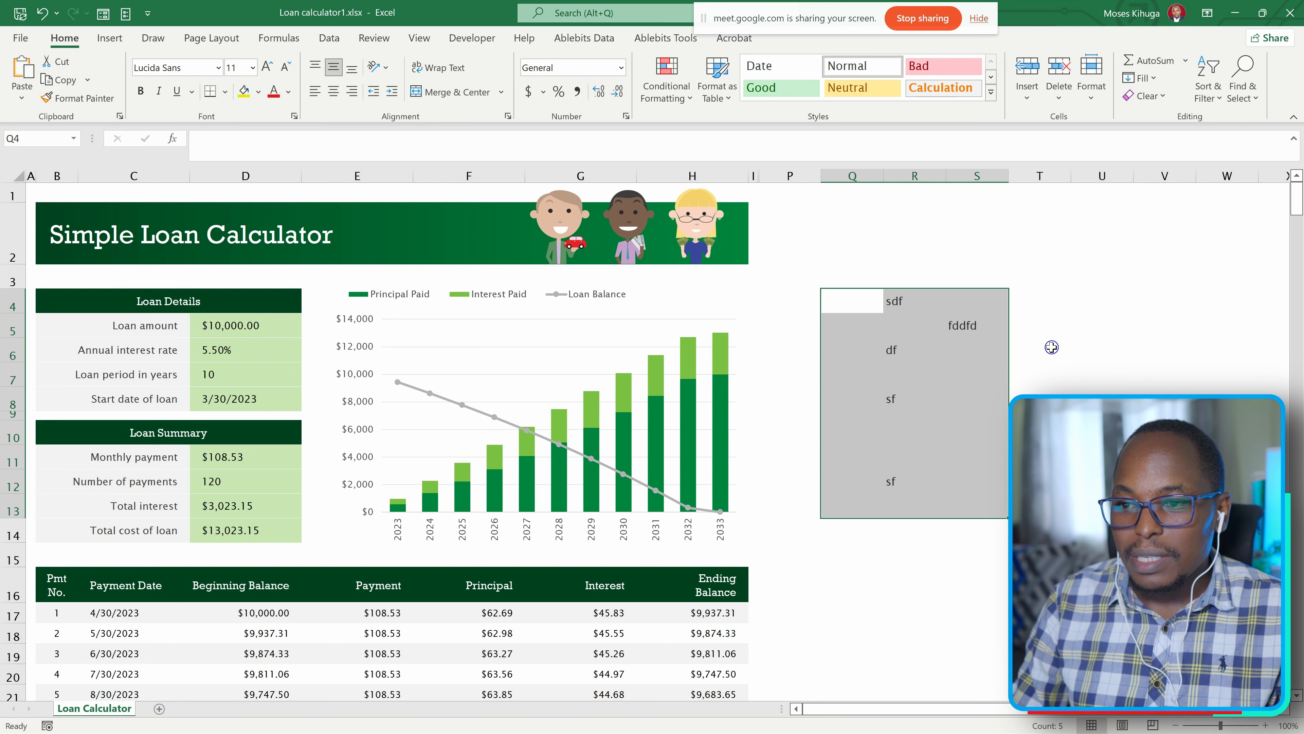
pyautogui.write('moses')
pyautogui.hotkey('ctrl', 'Return')
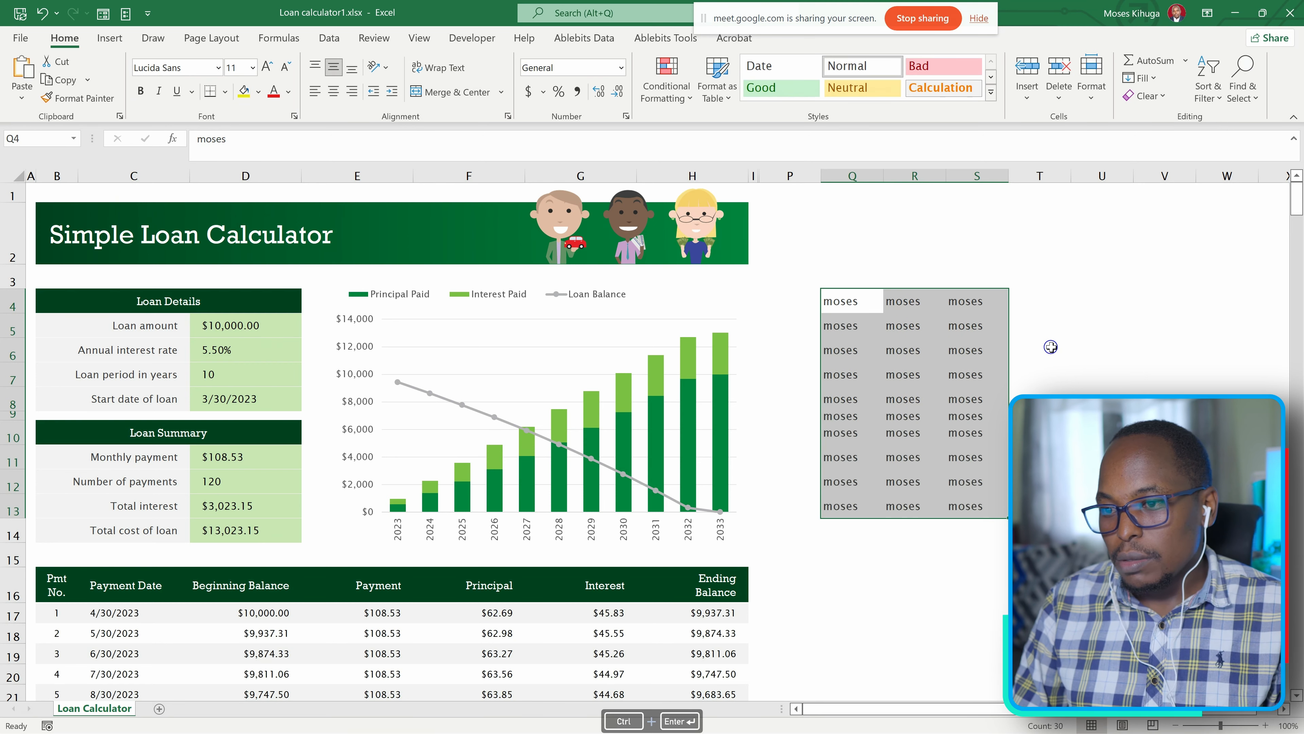
# Apply all borders to the range Q4:S13 and save the workbook.
pyautogui.click(225, 91)
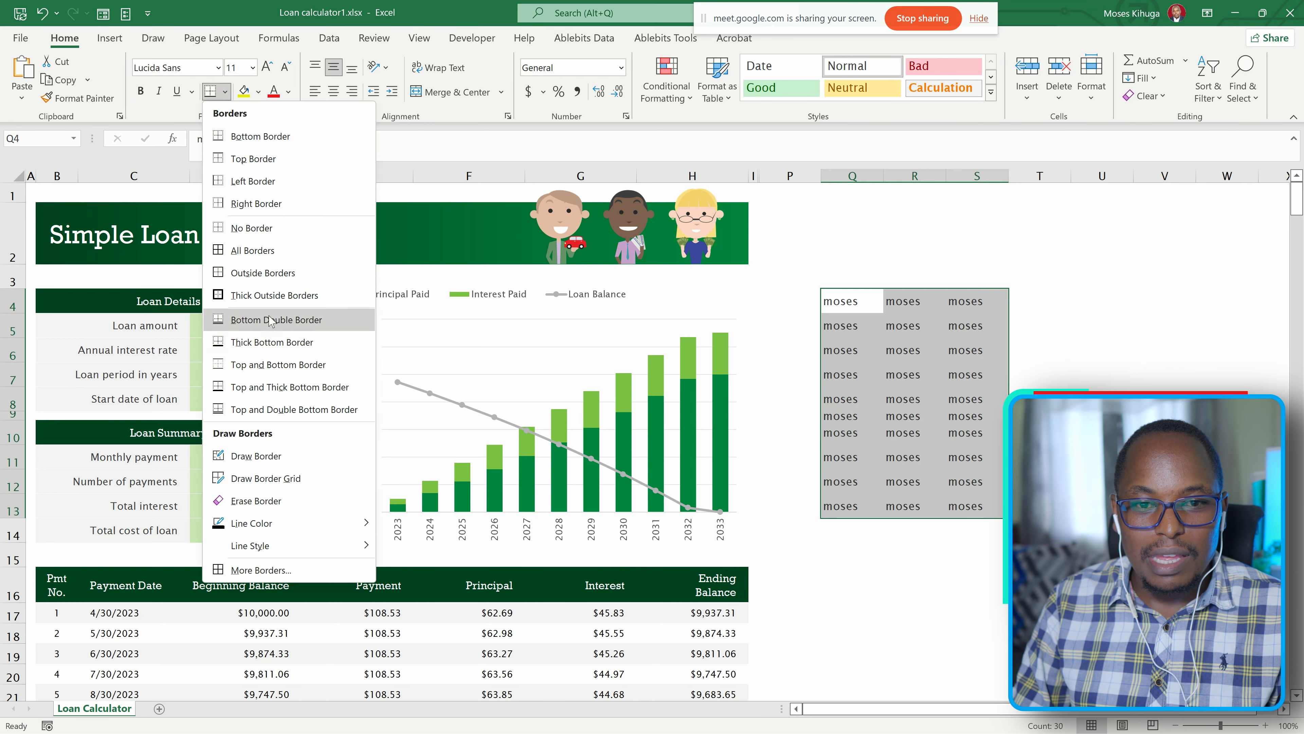
pyautogui.click(262, 272)
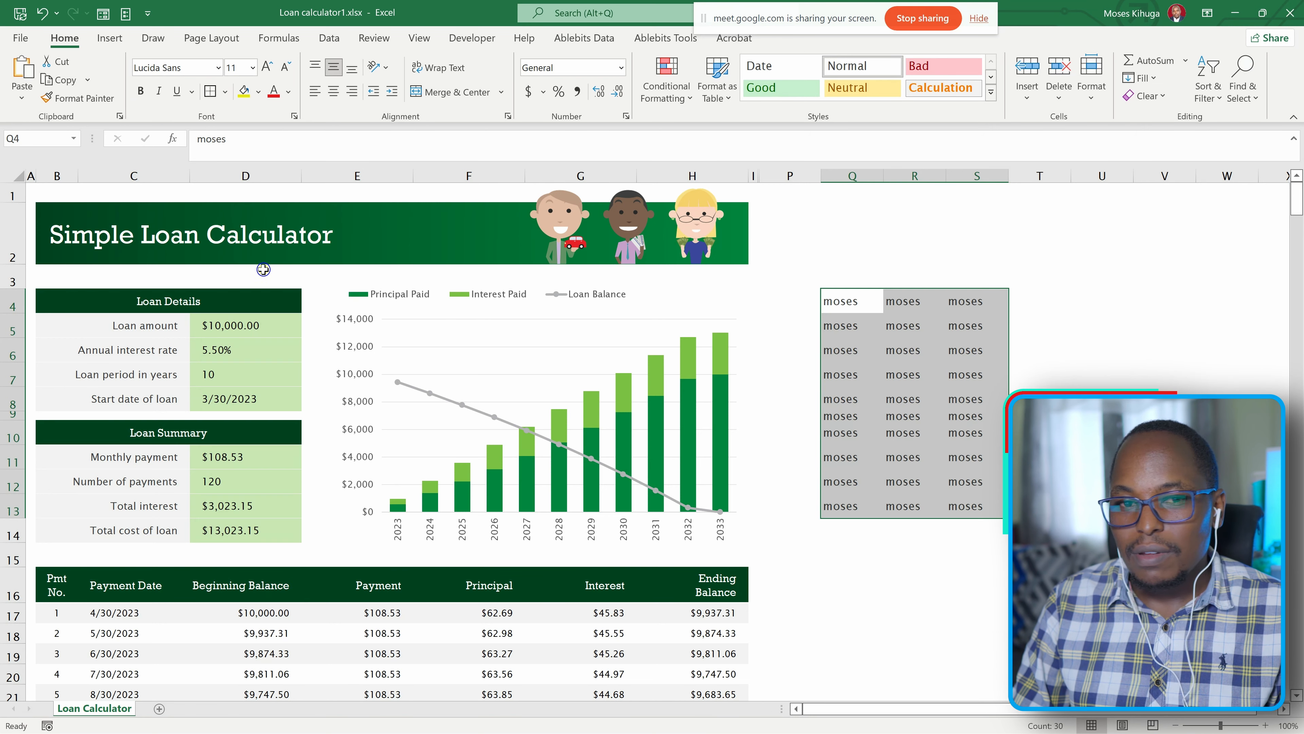
pyautogui.click(225, 92)
pyautogui.click(262, 248)
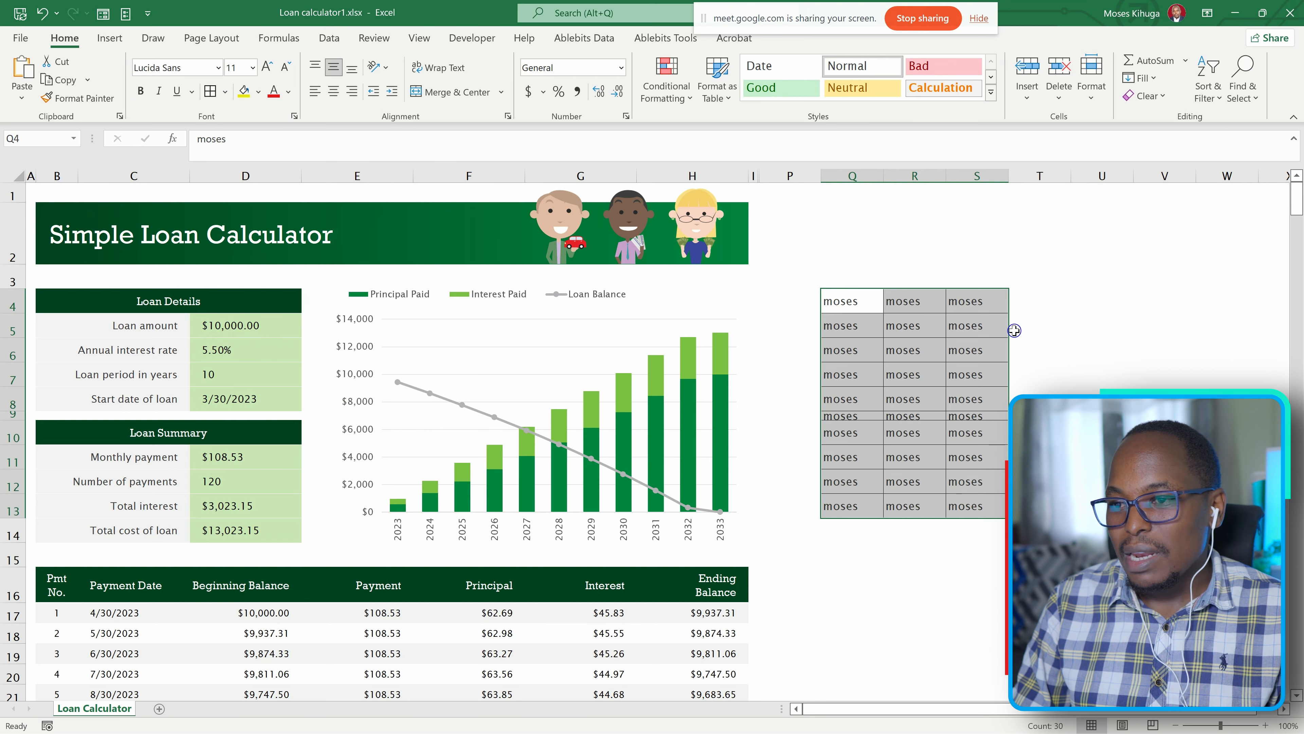
pyautogui.click(1051, 329)
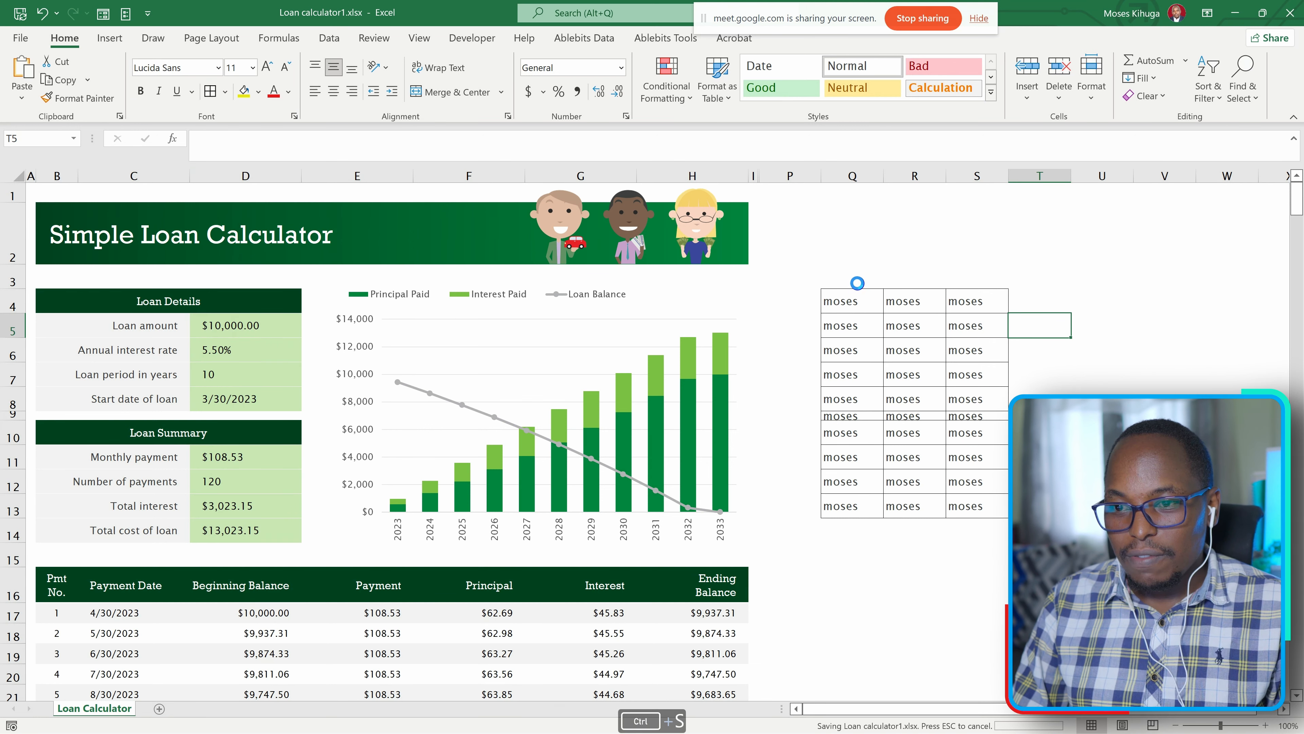
pyautogui.hotkey('ctrl', 's')
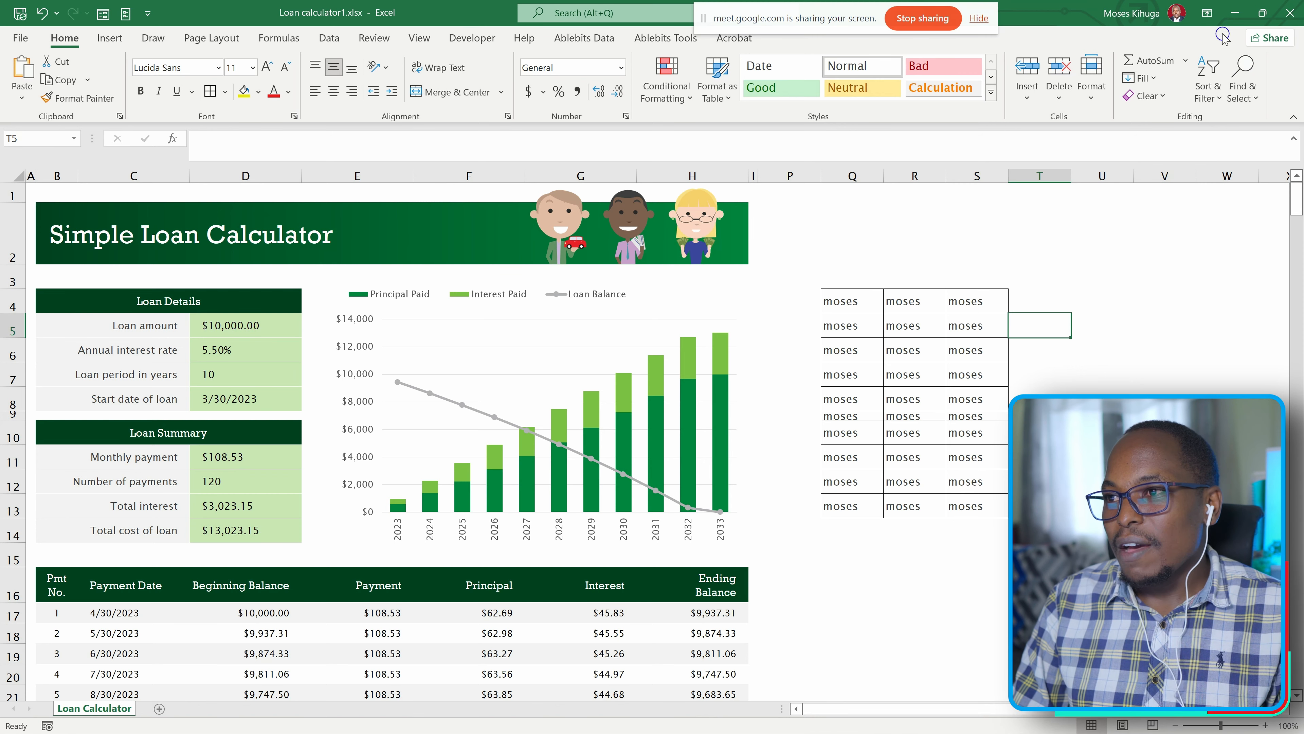
# Close the loan workbook, switch to Chrome, and open Loan calculator1 from the shared files in the collaborator's OneDrive.
pyautogui.click(1239, 17)
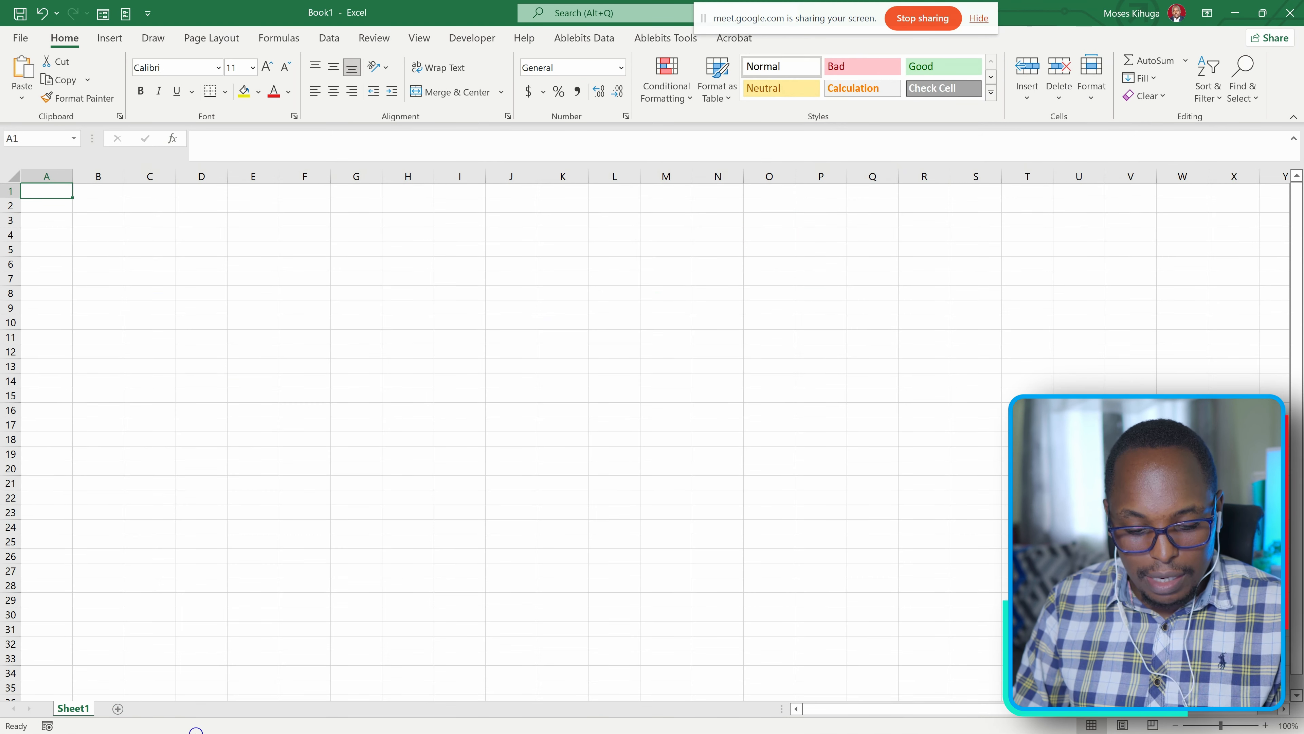
pyautogui.press('super')
pyautogui.click(296, 718)
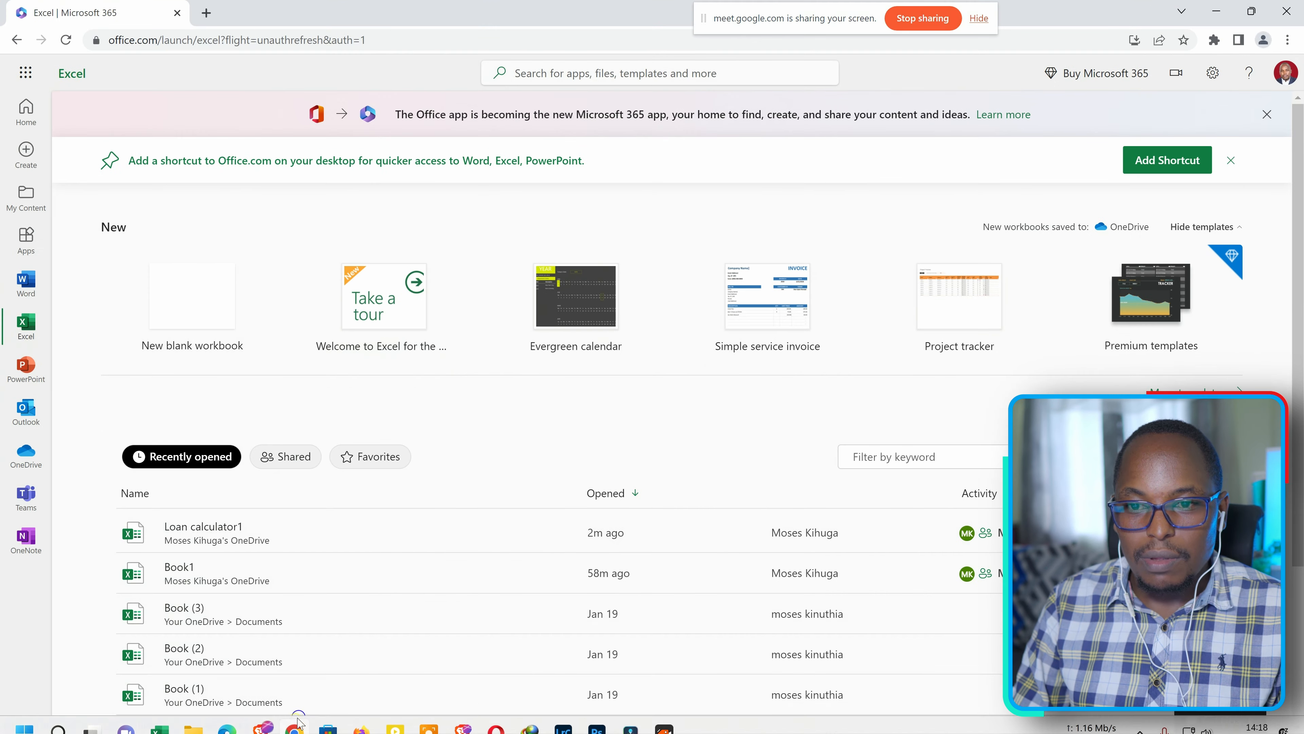
pyautogui.click(27, 454)
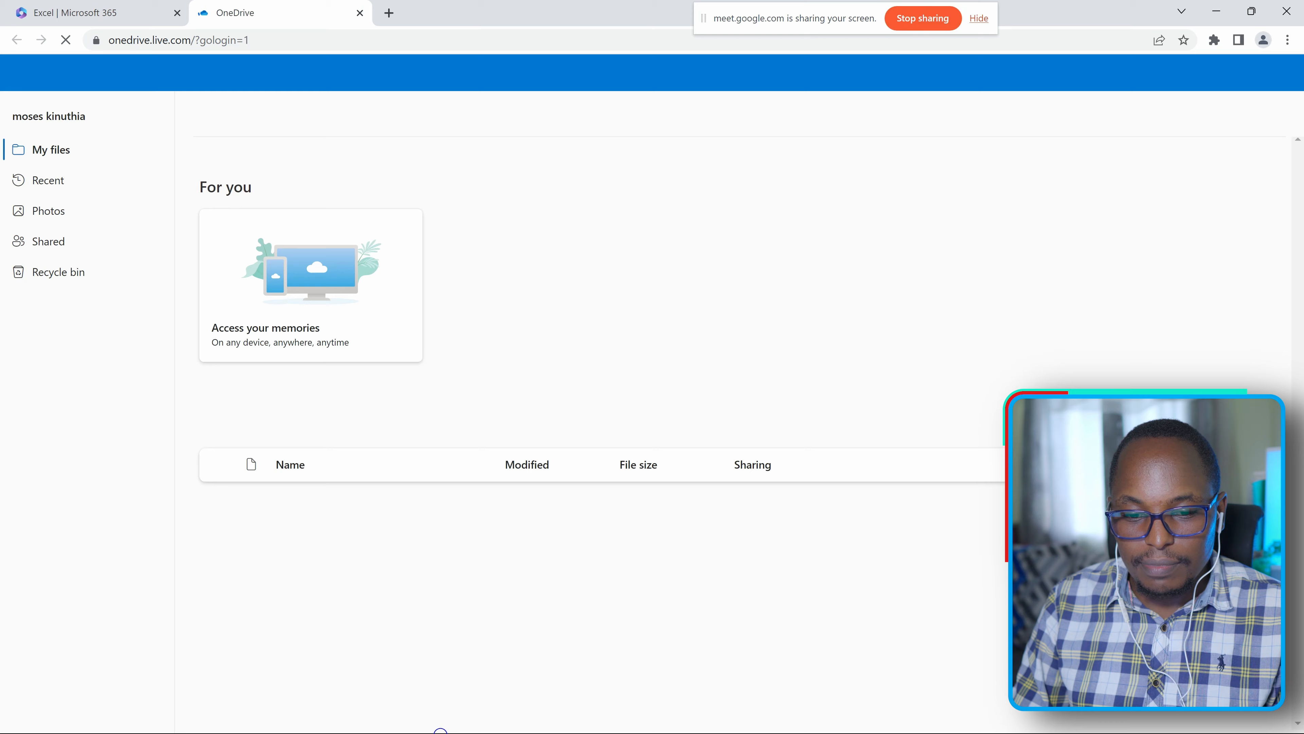
pyautogui.hotkey('alt', 'Tab')
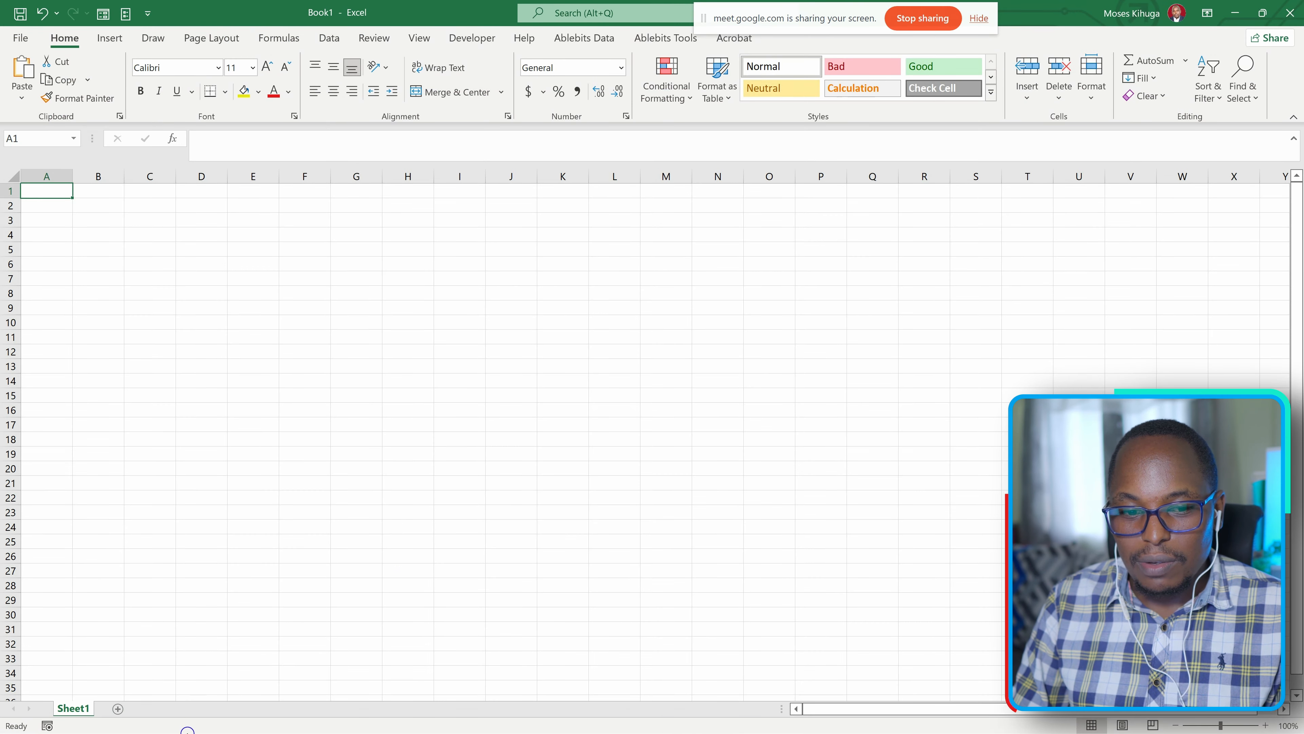
pyautogui.hotkey('alt', 'Tab')
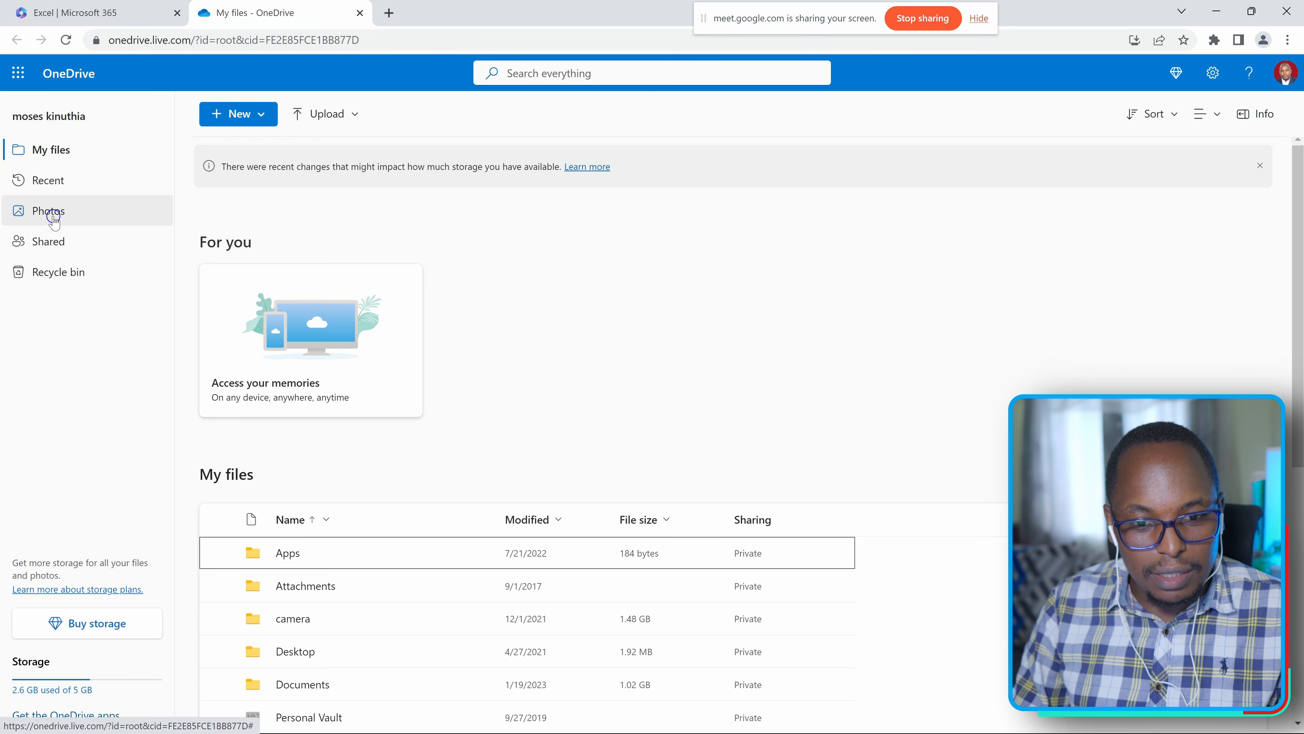
pyautogui.click(61, 241)
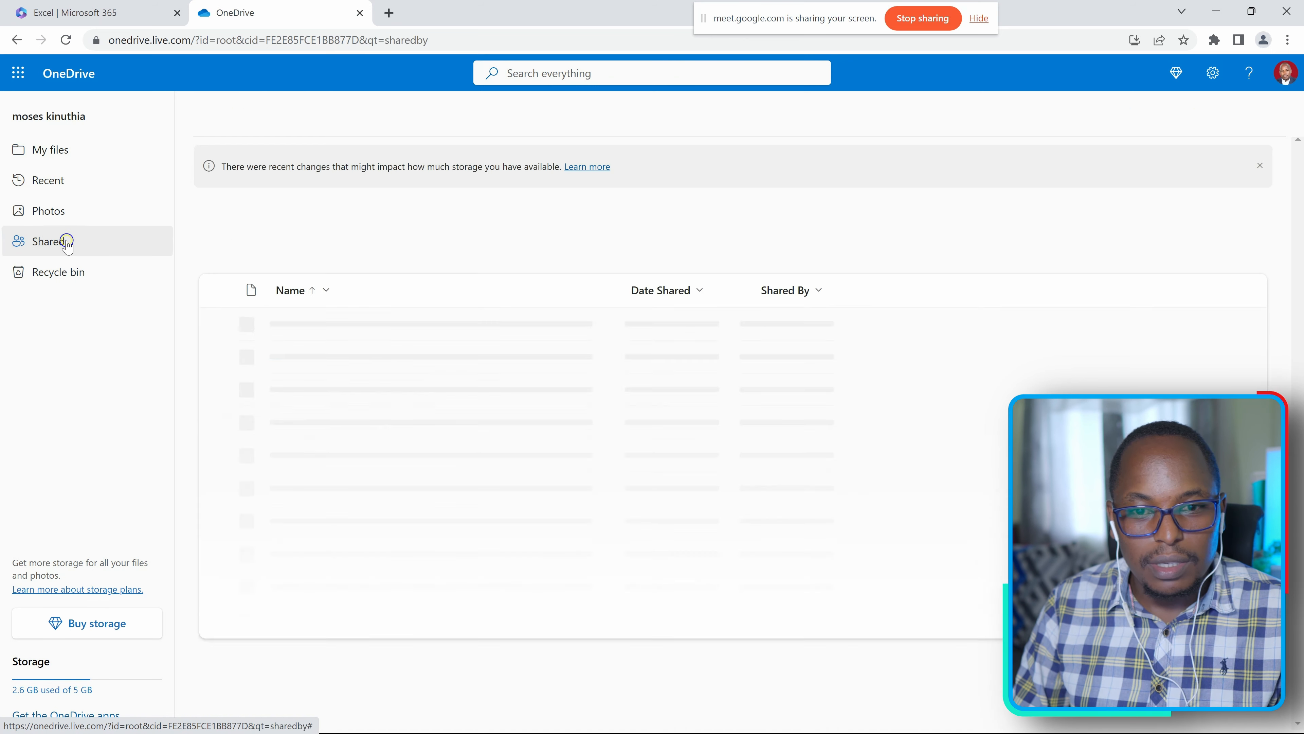
pyautogui.click(338, 357)
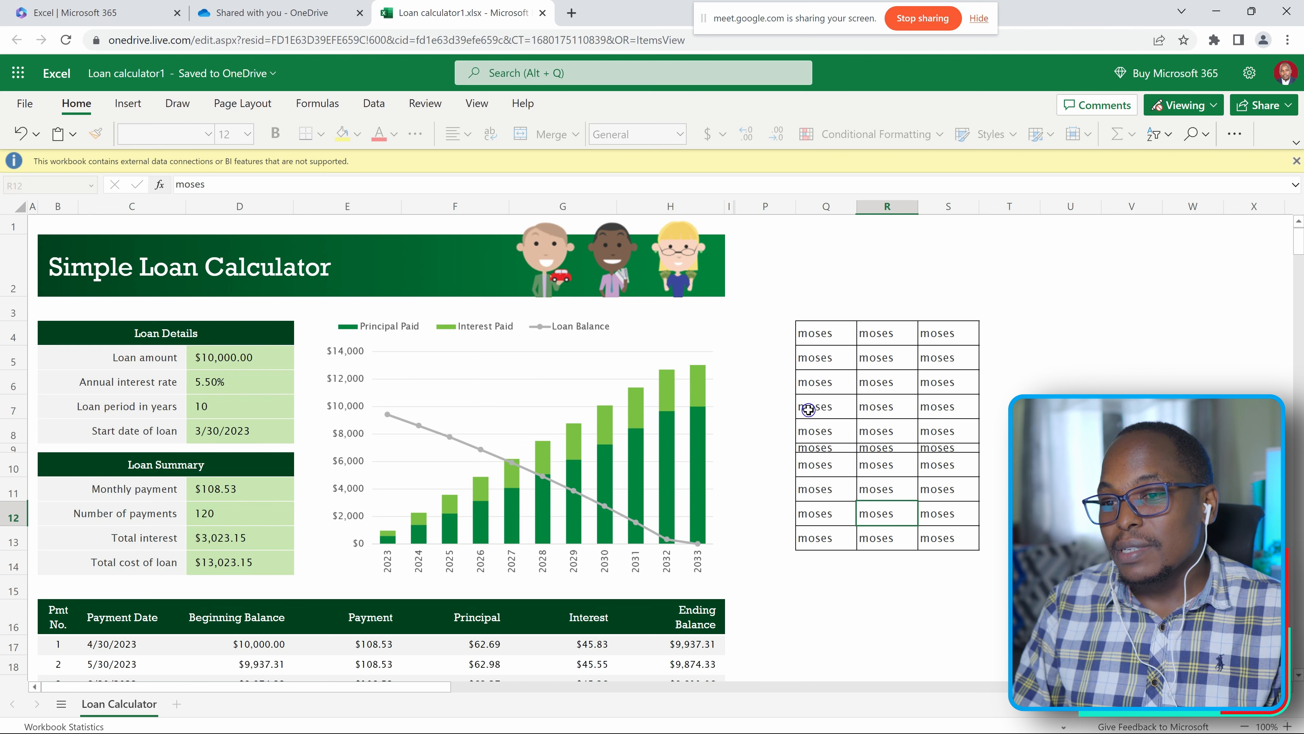
# Examine the bordered name cells in Q4:S13 of the shared loan sheet in Excel online.
pyautogui.moveTo(800, 339); pyautogui.dragTo(980, 542)
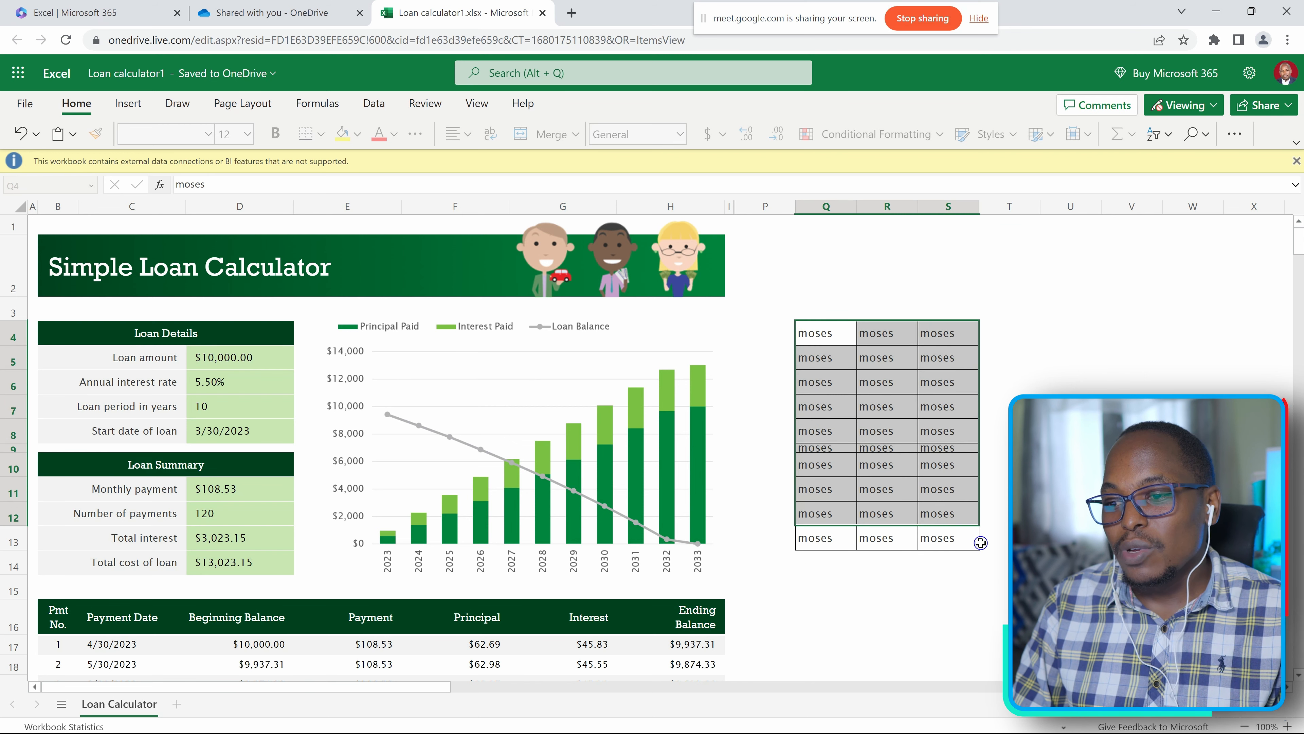
pyautogui.click(974, 577)
pyautogui.moveTo(801, 328); pyautogui.dragTo(968, 584)
pyautogui.click(991, 488)
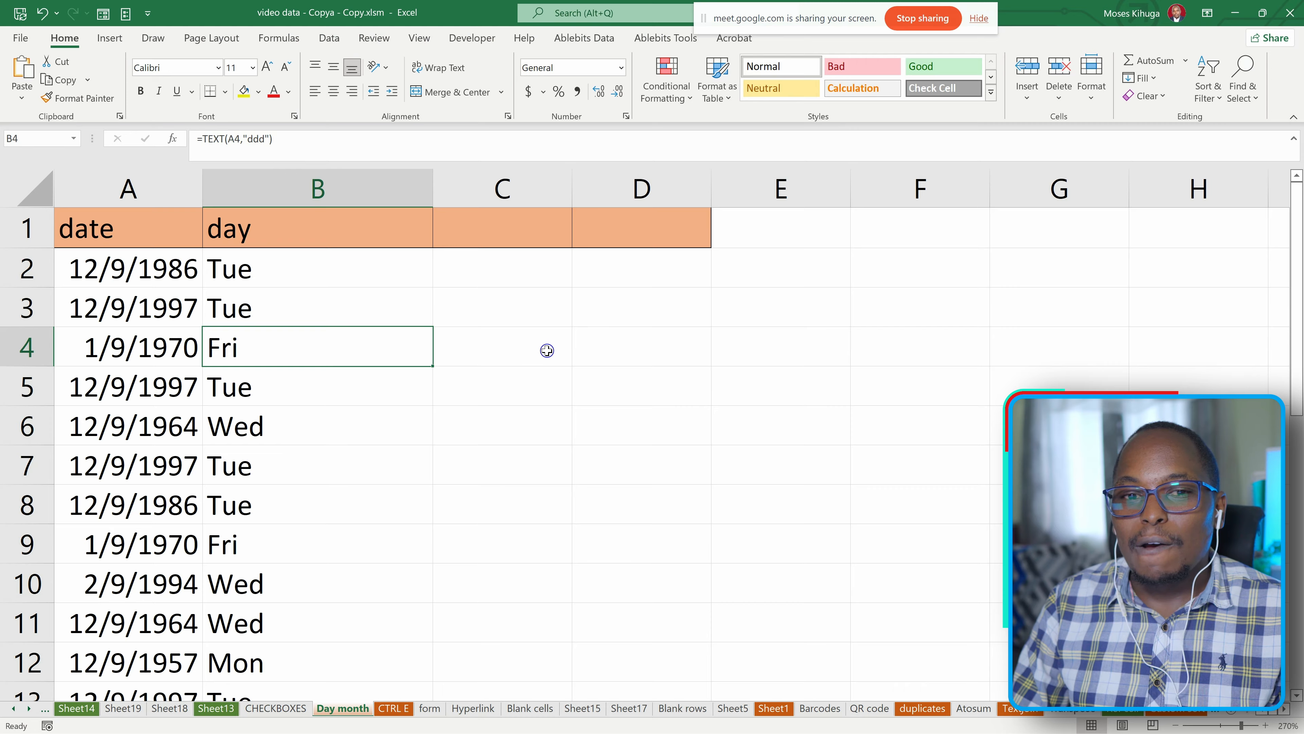
pyautogui.scroll(-1, 533, 350)
pyautogui.scroll(2, 245, 311)
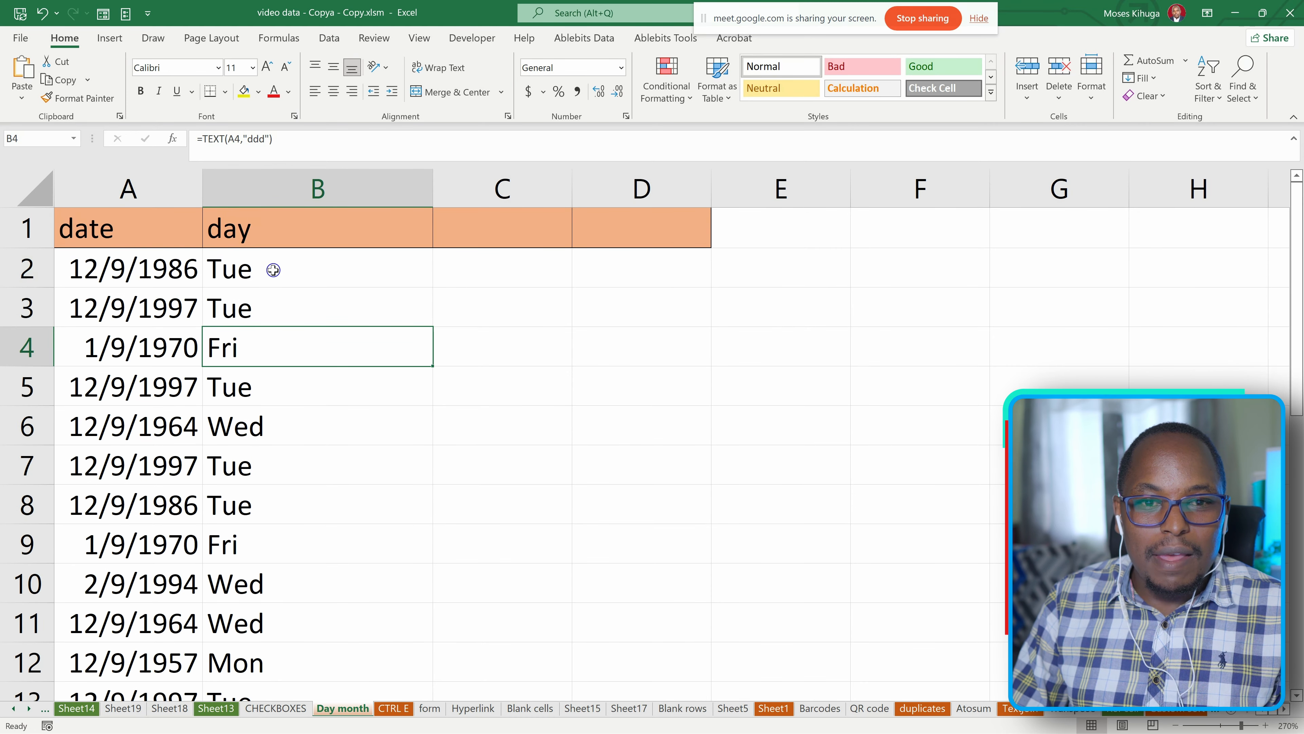
# Add a comment reading "change the formula" to cell C2 of the Day month sheet.
pyautogui.click(248, 270)
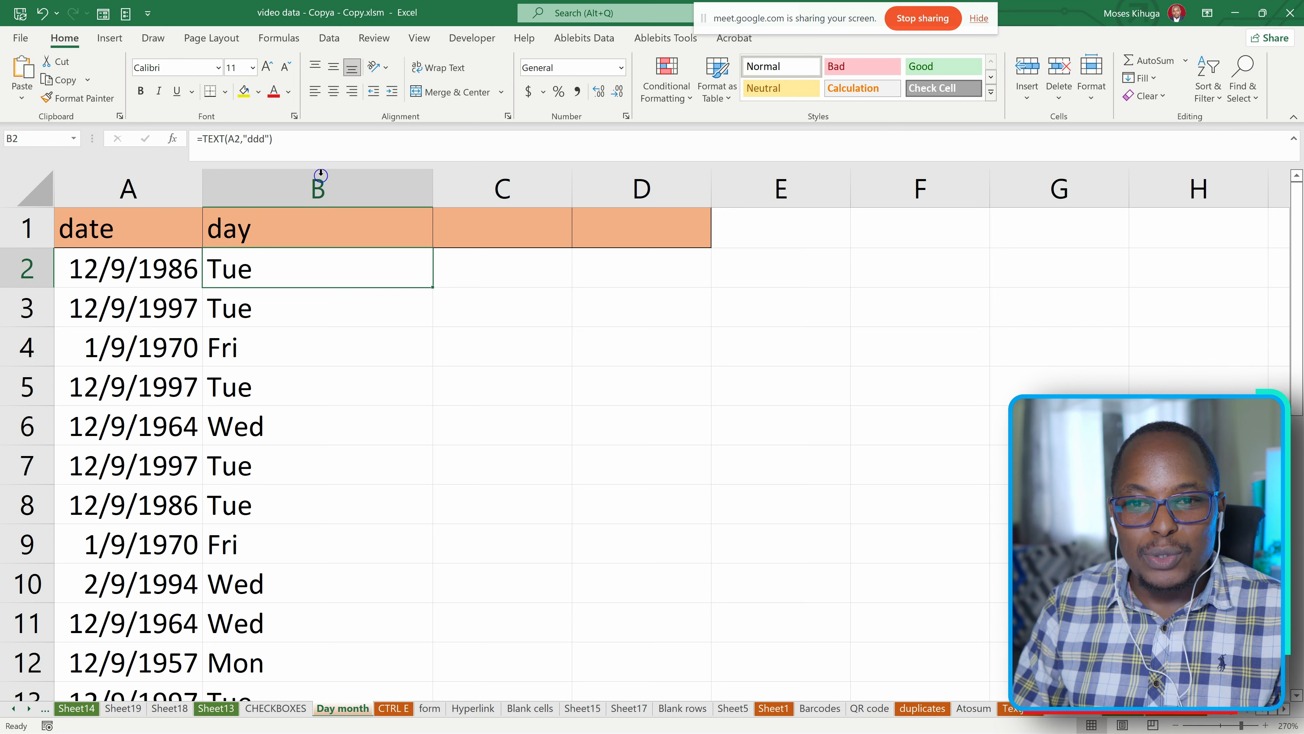
pyautogui.click(475, 268)
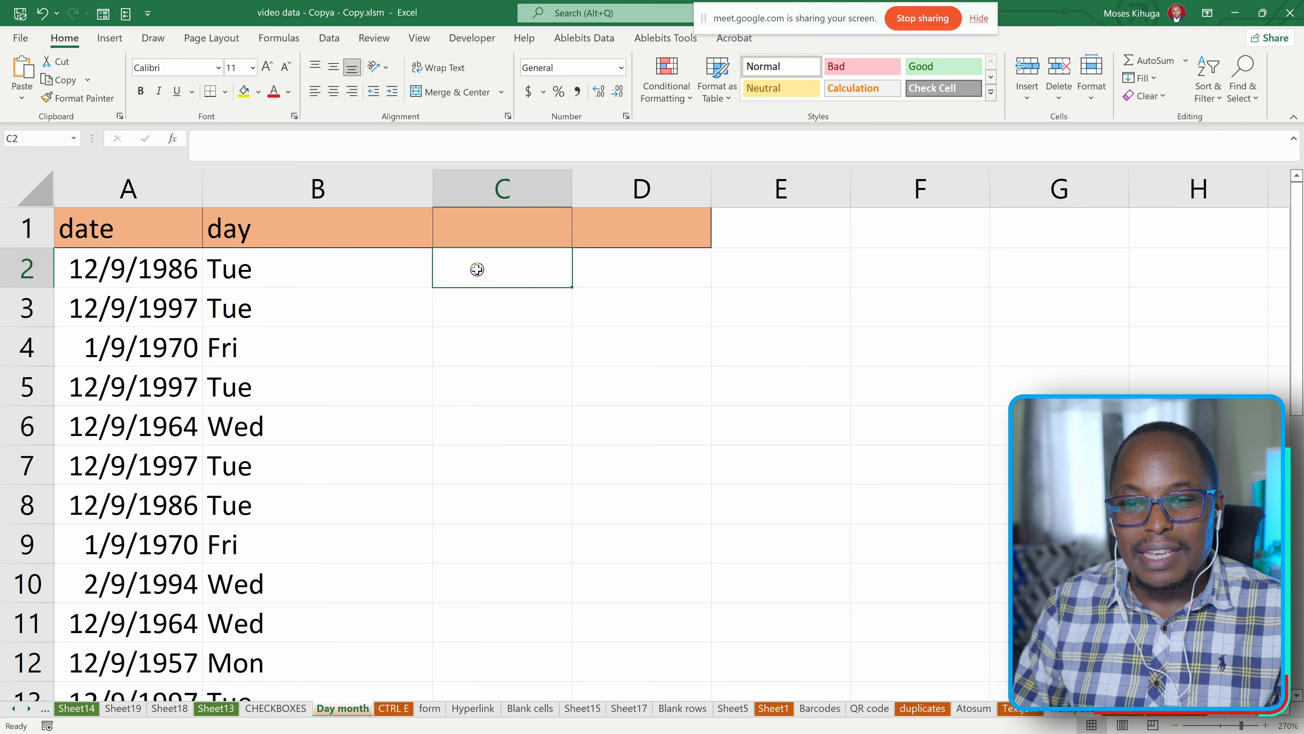
pyautogui.rightClick(496, 272)
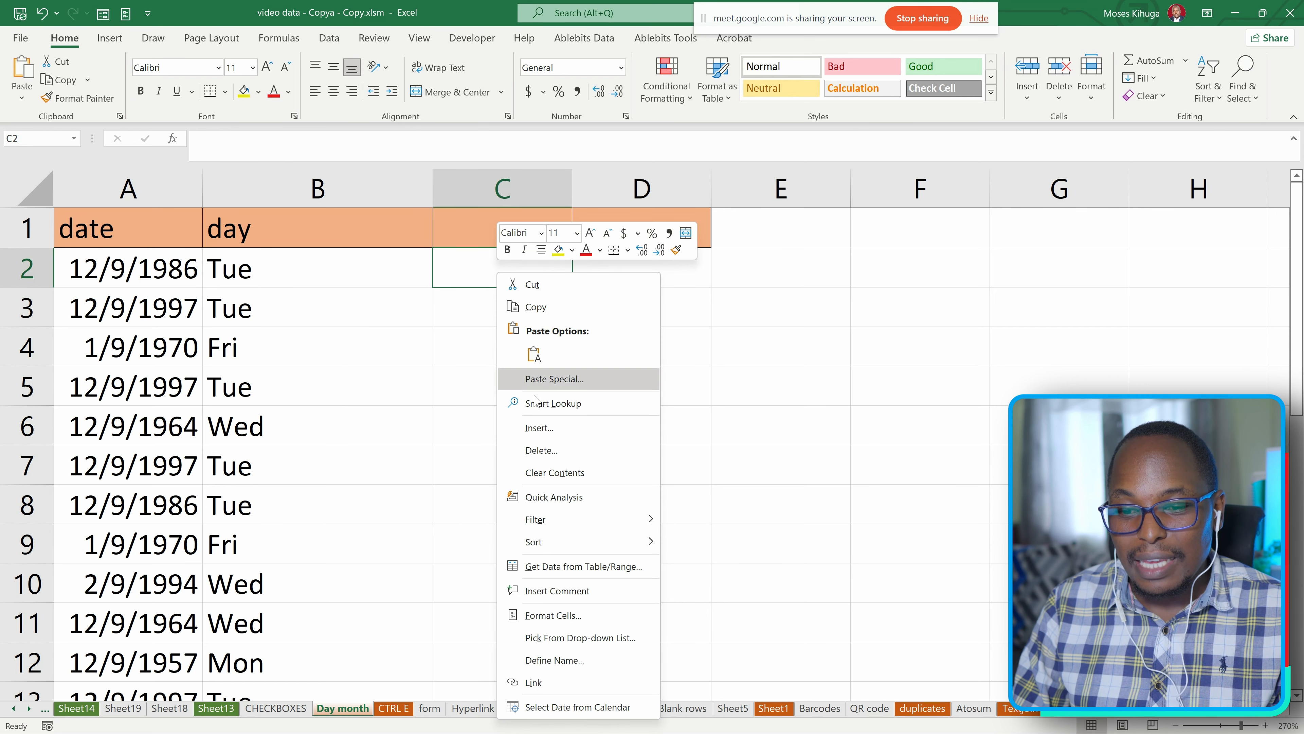
pyautogui.click(555, 591)
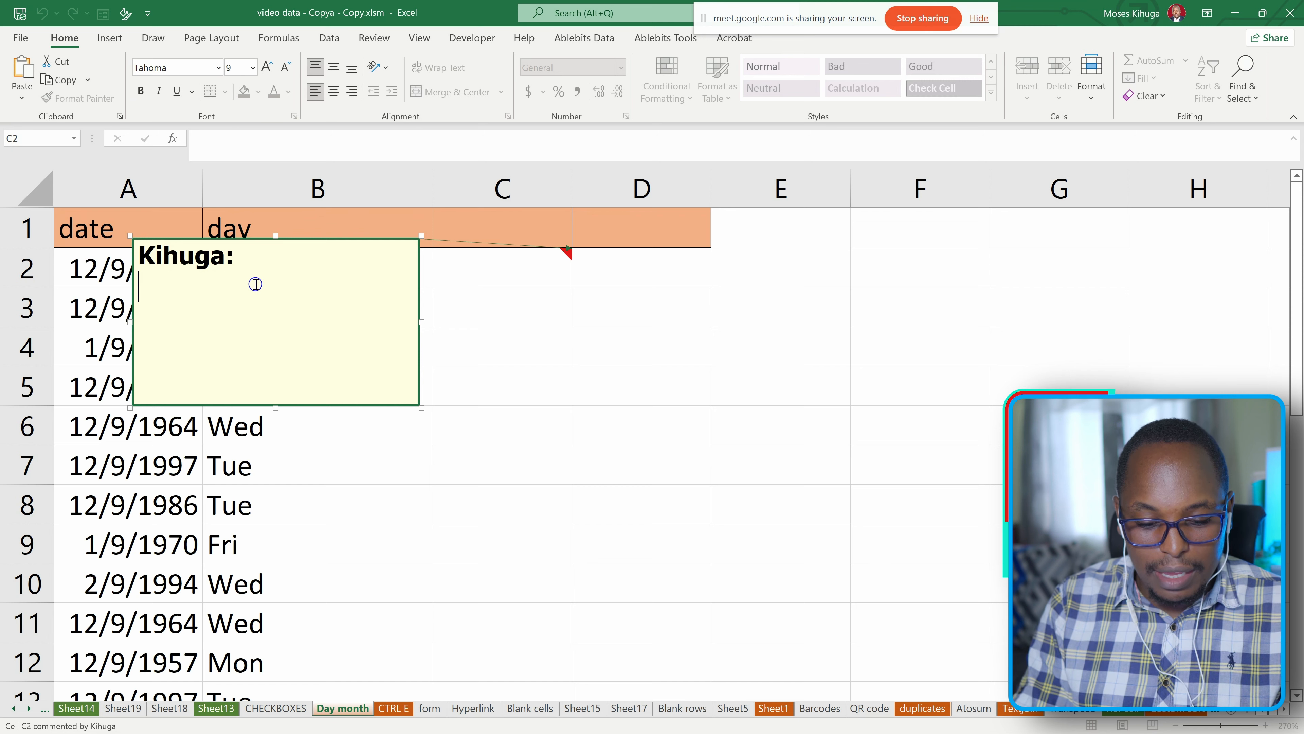
pyautogui.write('chan')
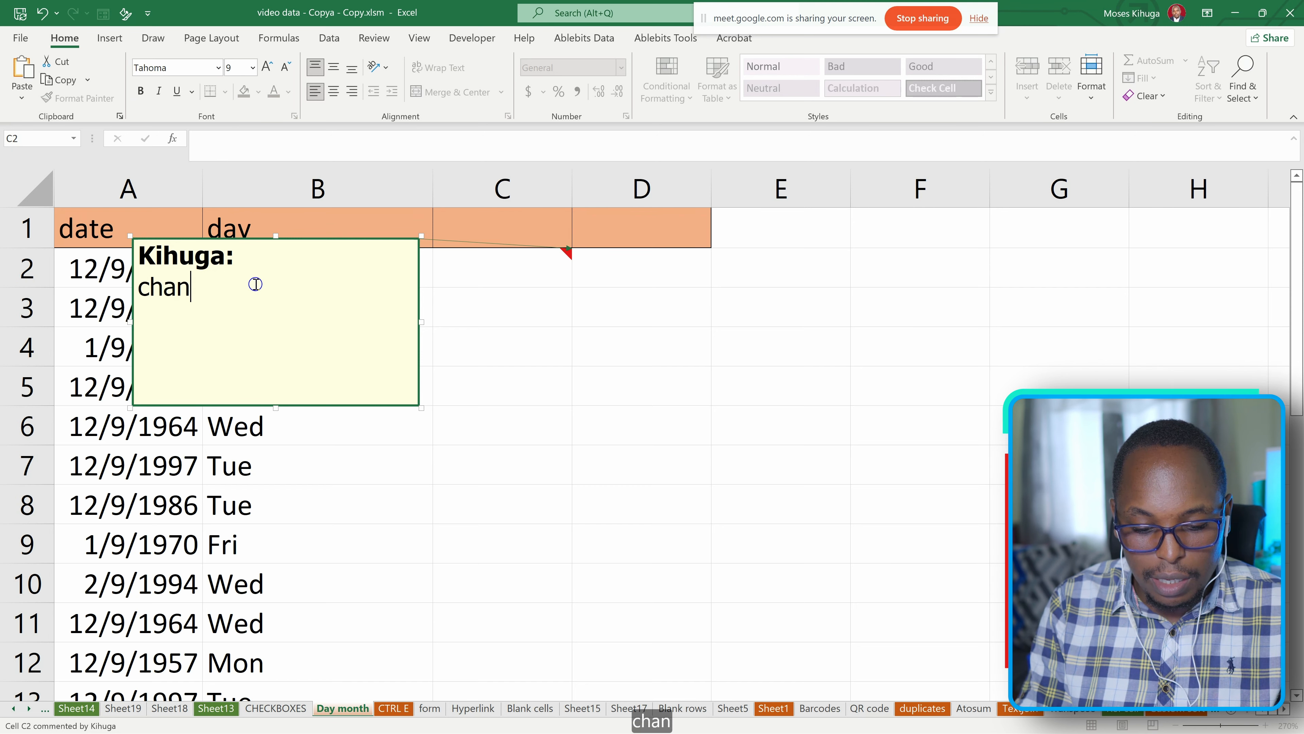
pyautogui.write('ge t')
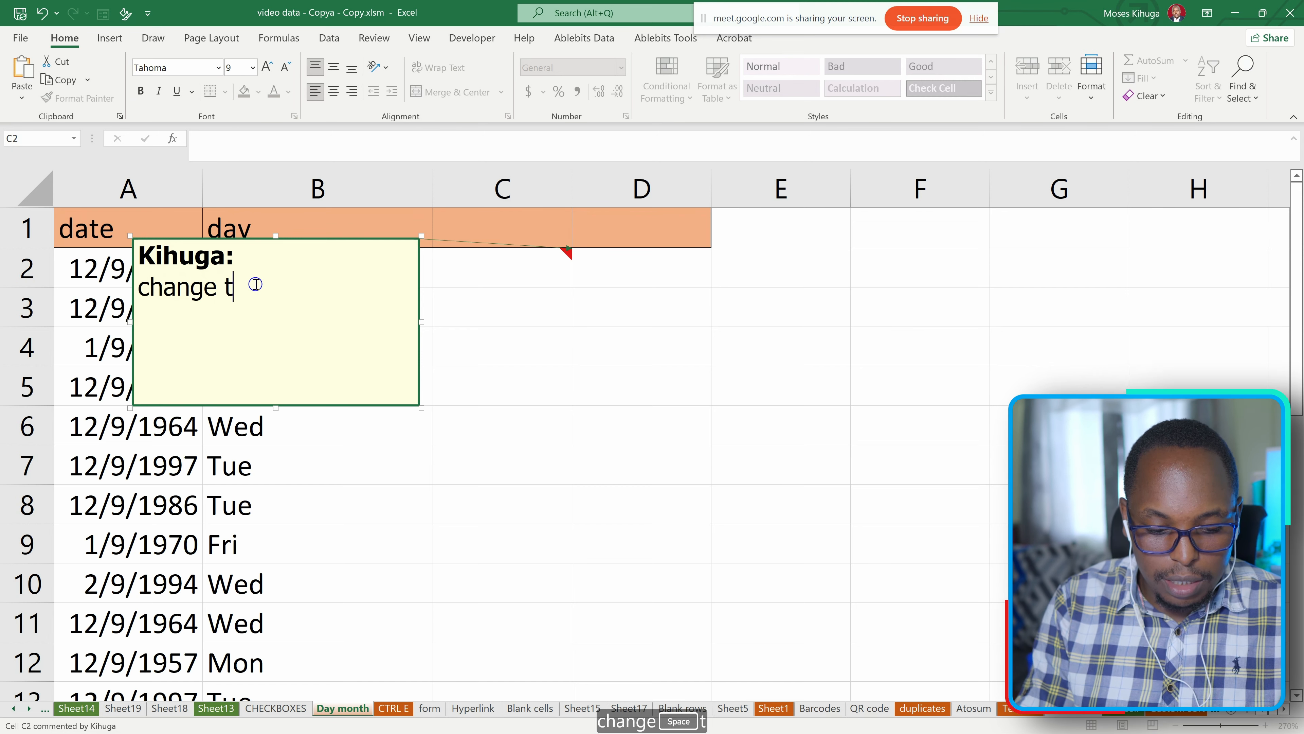
pyautogui.write('he formula')
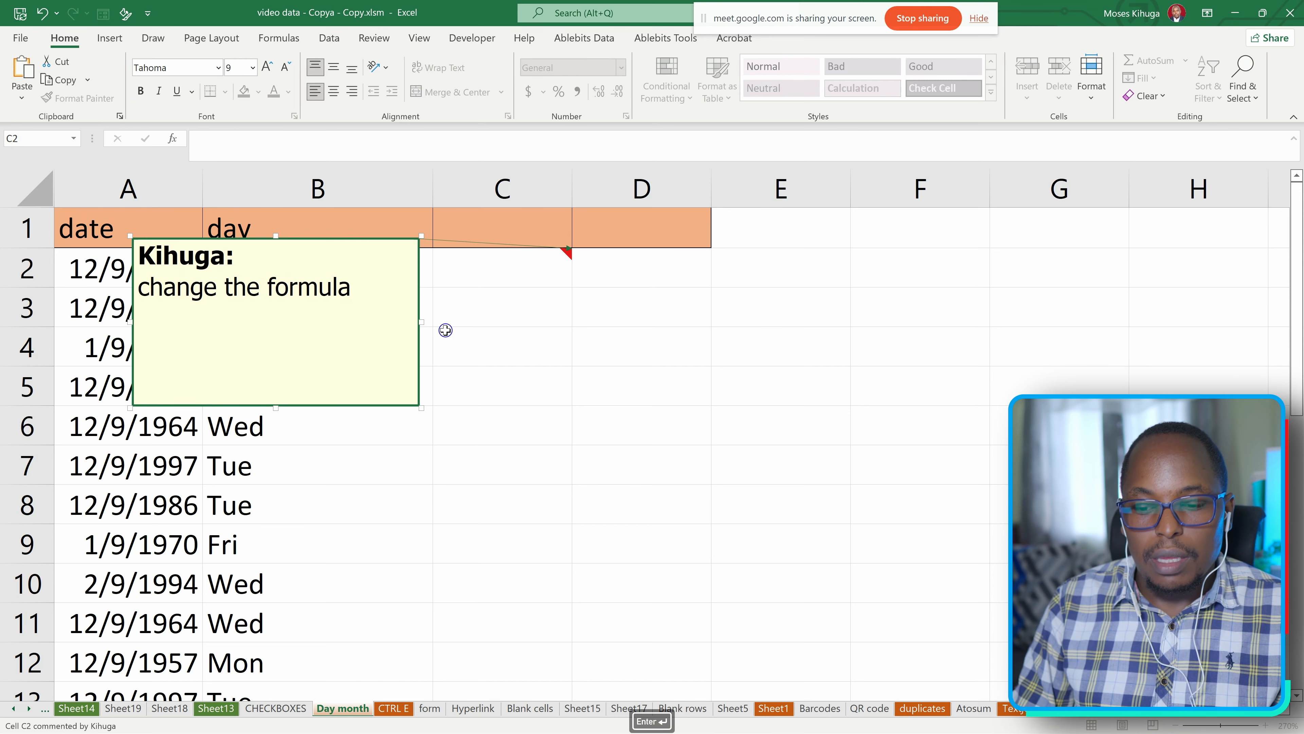
pyautogui.click(466, 335)
# View the comment attached to cell C2.
pyautogui.click(513, 271)
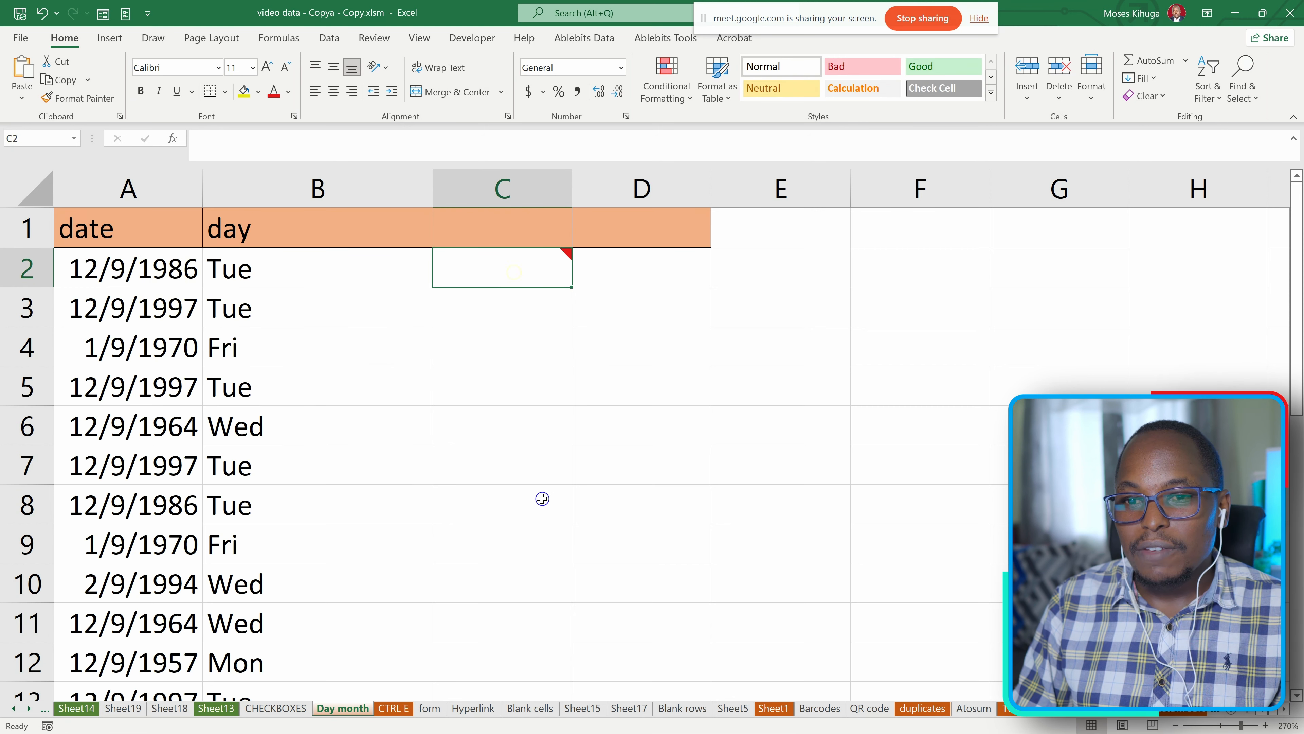
pyautogui.moveTo(476, 249)
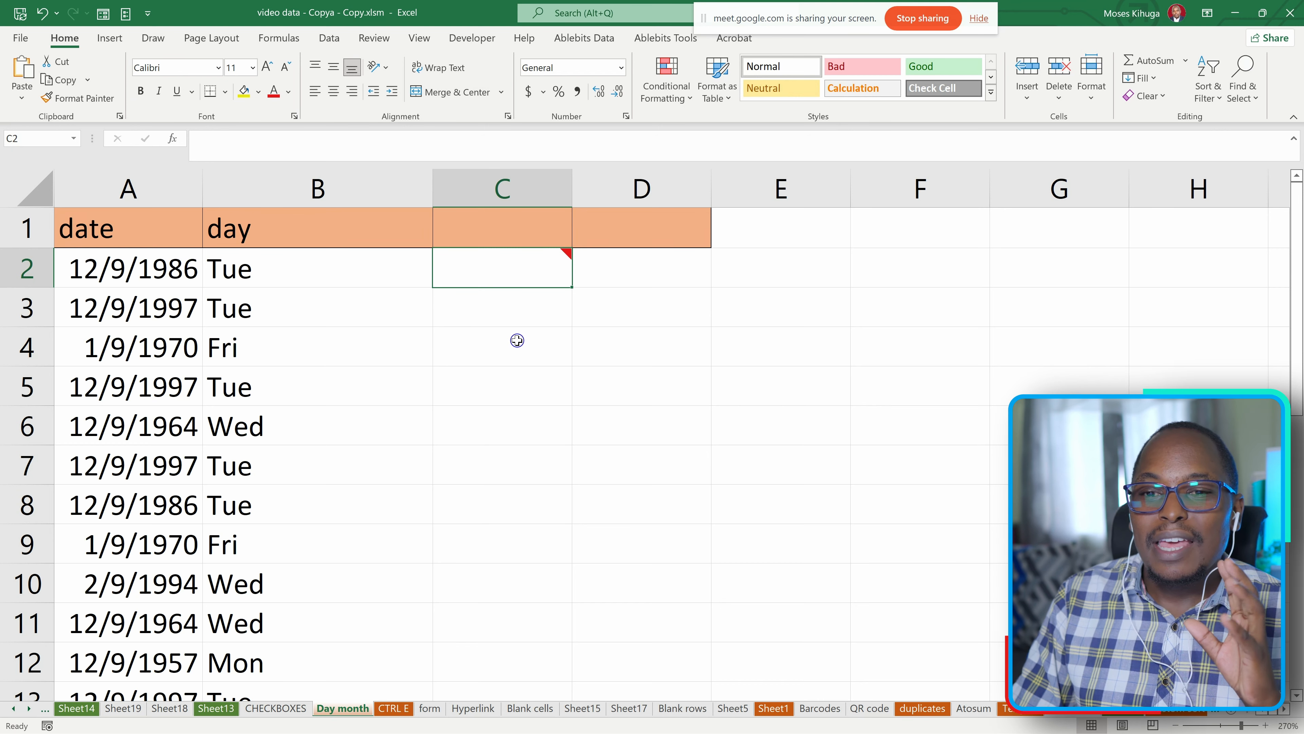
pyautogui.moveTo(518, 270)
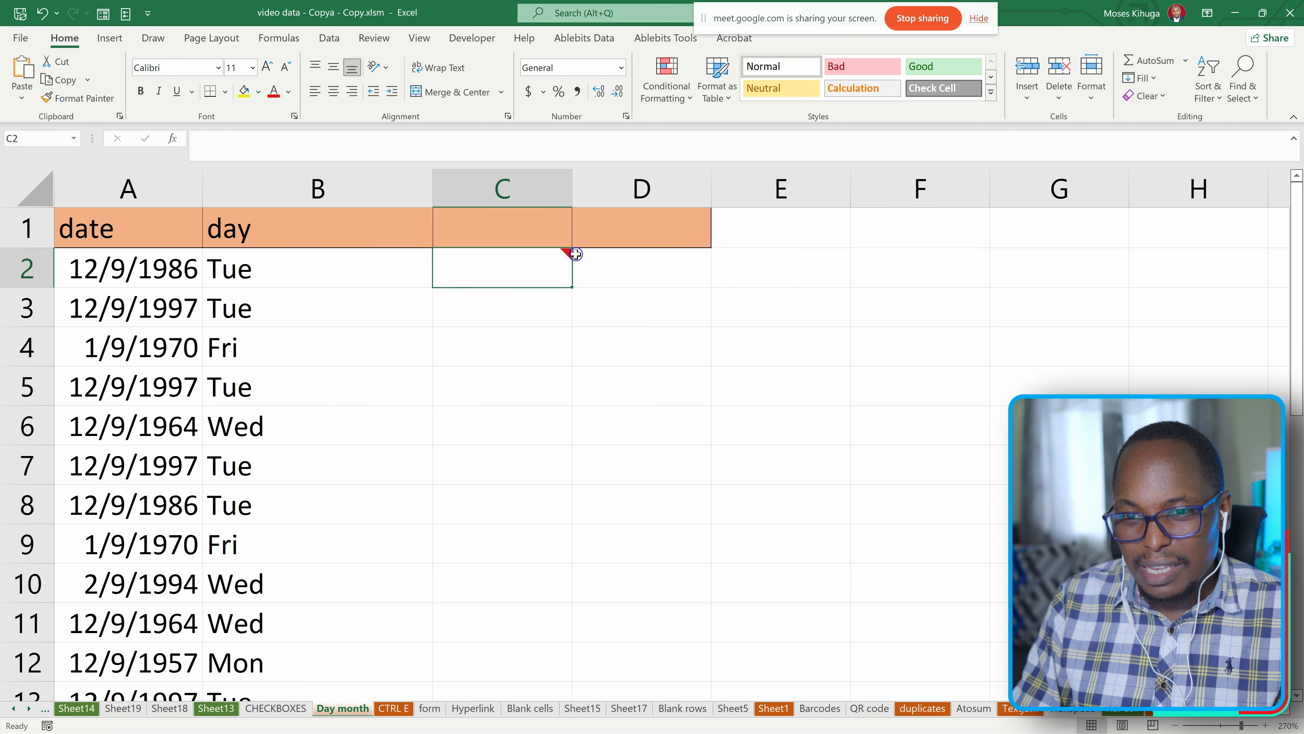
pyautogui.moveTo(566, 255)
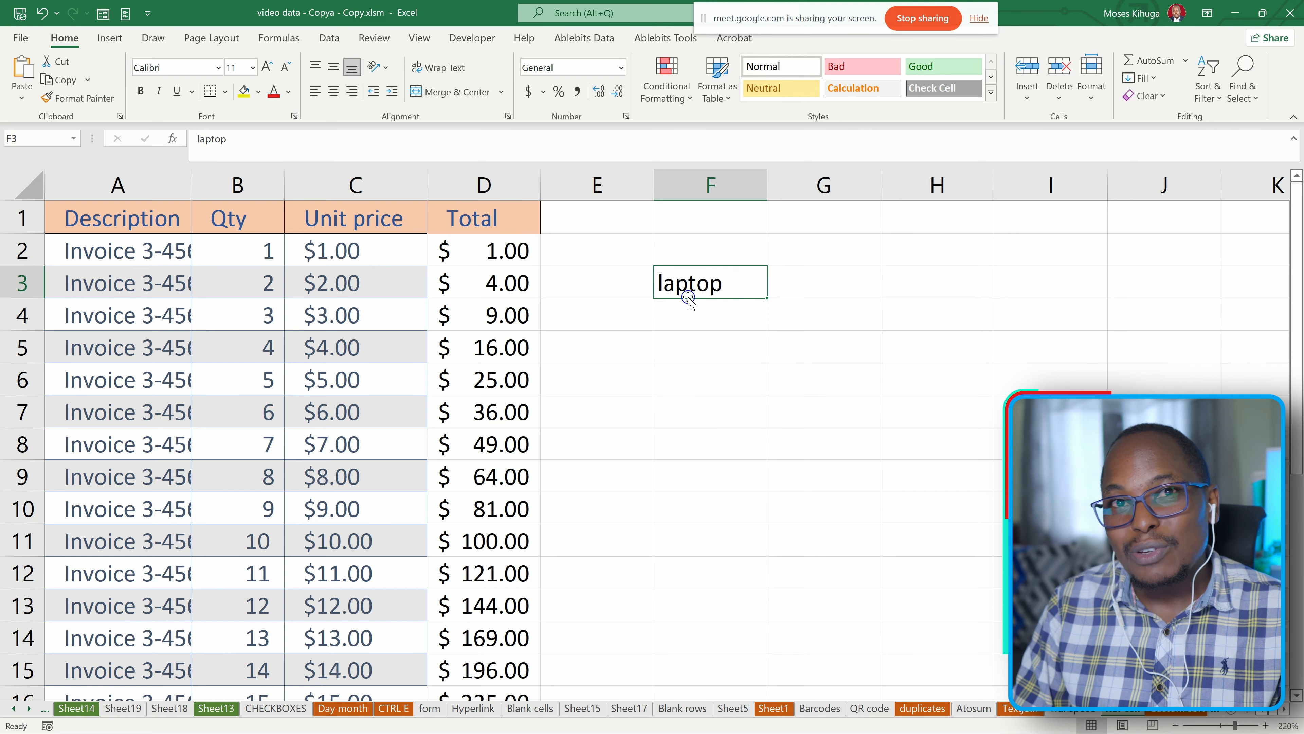
# Insert a comment on the laptop cell F3 and delete the default author name from it.
pyautogui.rightClick(679, 284)
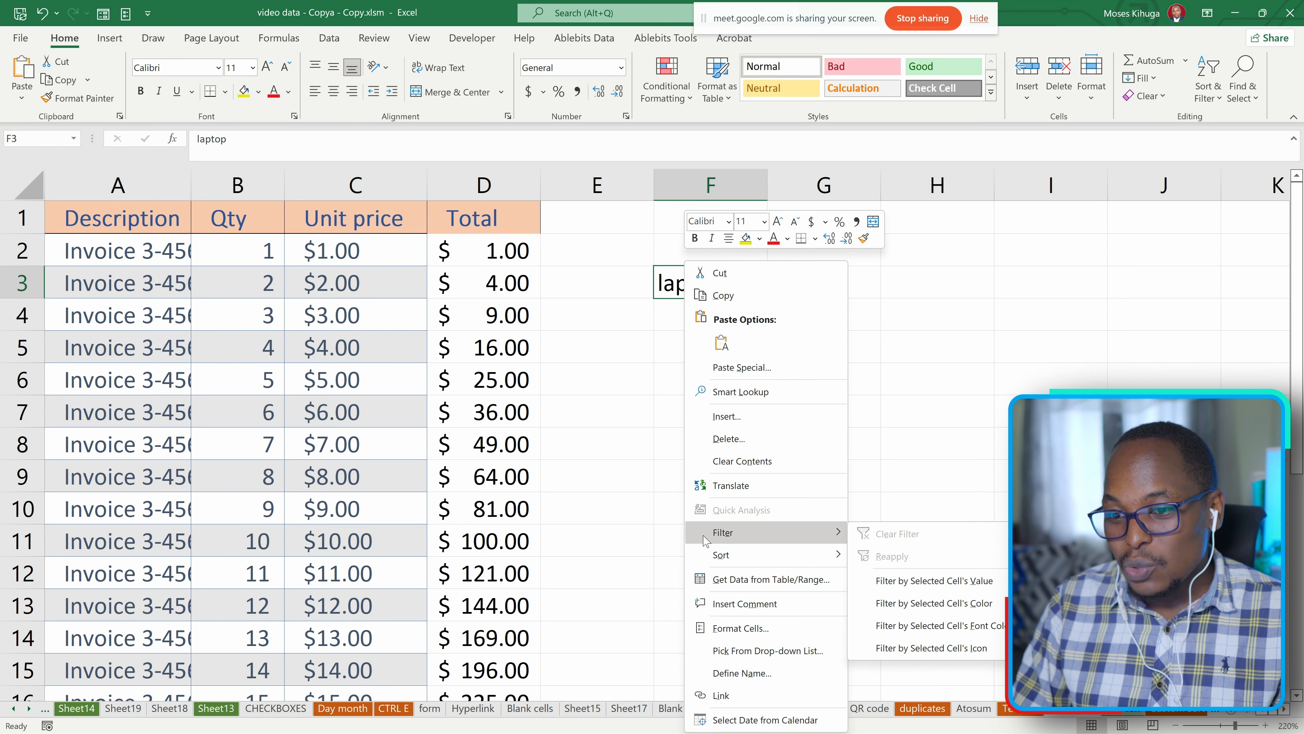
pyautogui.click(733, 604)
pyautogui.press('BackSpace')
pyautogui.press('BackSpace')
pyautogui.press('BackSpace')
pyautogui.press('BackSpace')
pyautogui.press('BackSpace')
pyautogui.press('BackSpace')
pyautogui.press('BackSpace')
pyautogui.press('BackSpace')
pyautogui.press('BackSpace')
pyautogui.press('BackSpace')
pyautogui.press('BackSpace')
pyautogui.press('BackSpace')
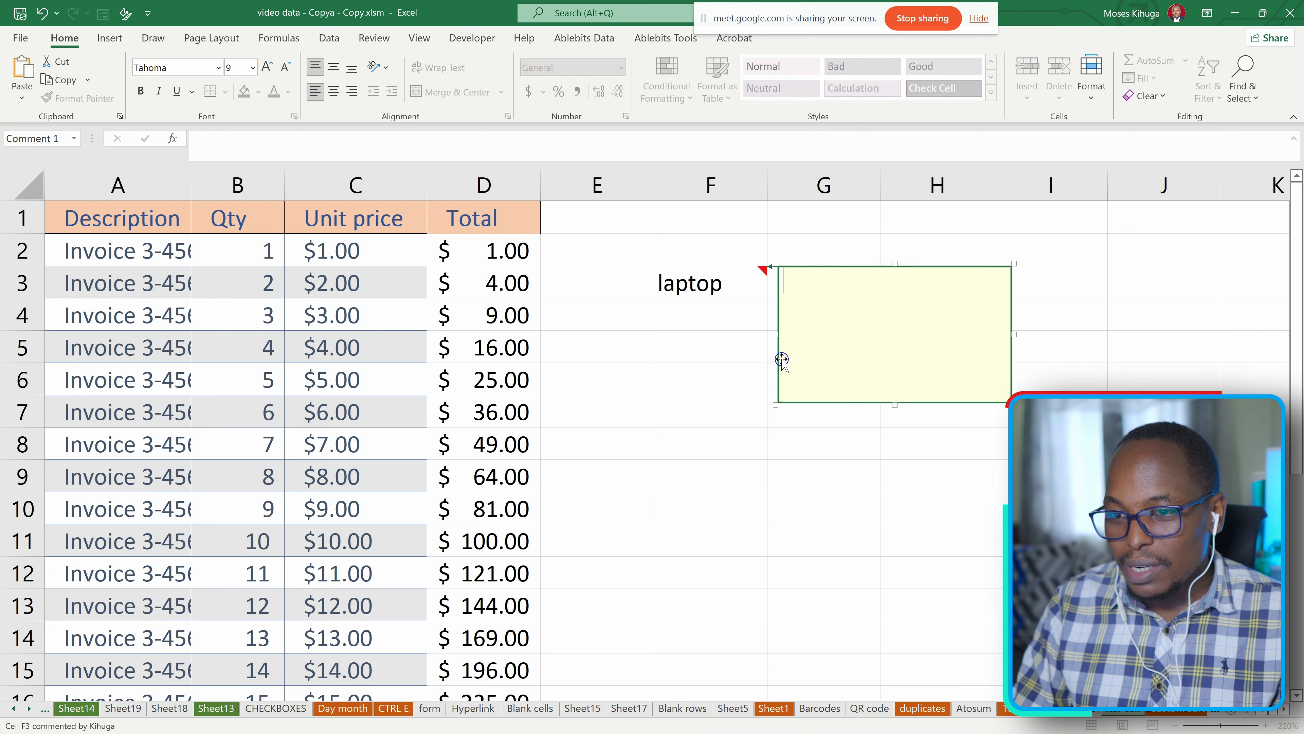
# Open the picture options of Fill Effects for the background colour of the comment on F3.
pyautogui.rightClick(778, 381)
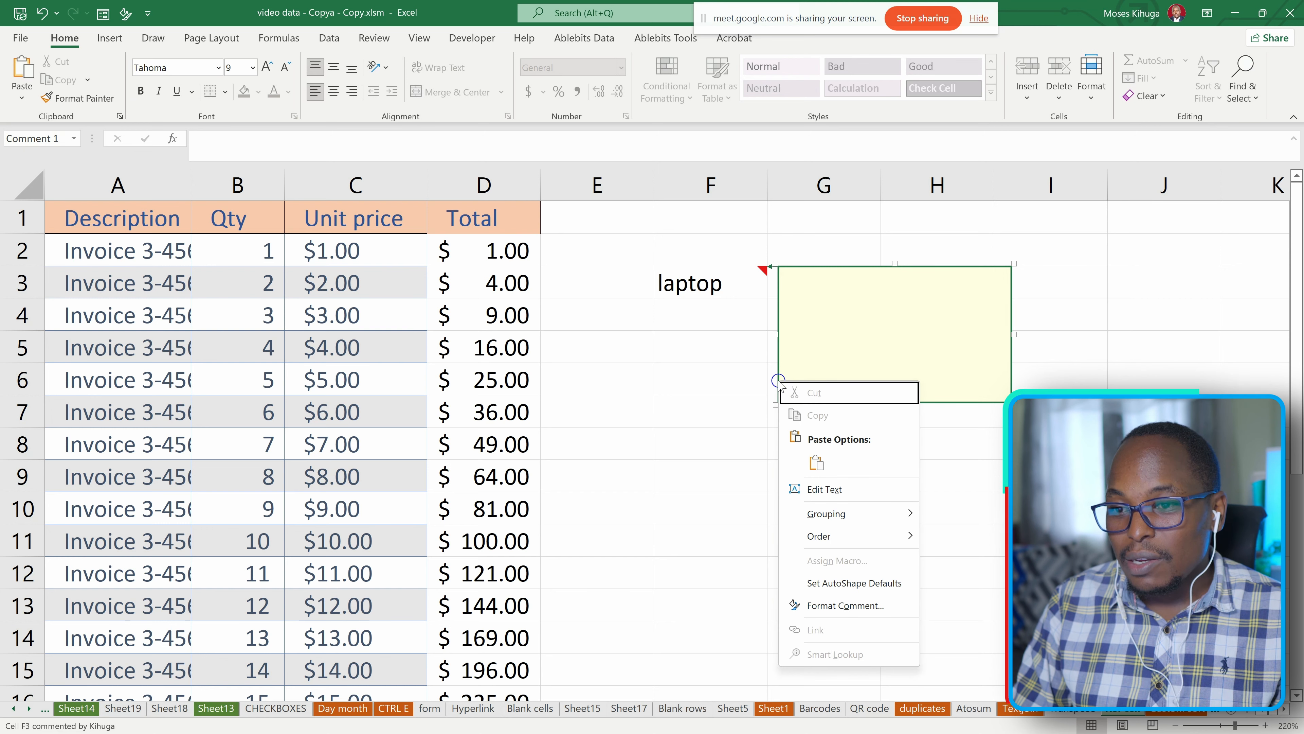
pyautogui.click(839, 606)
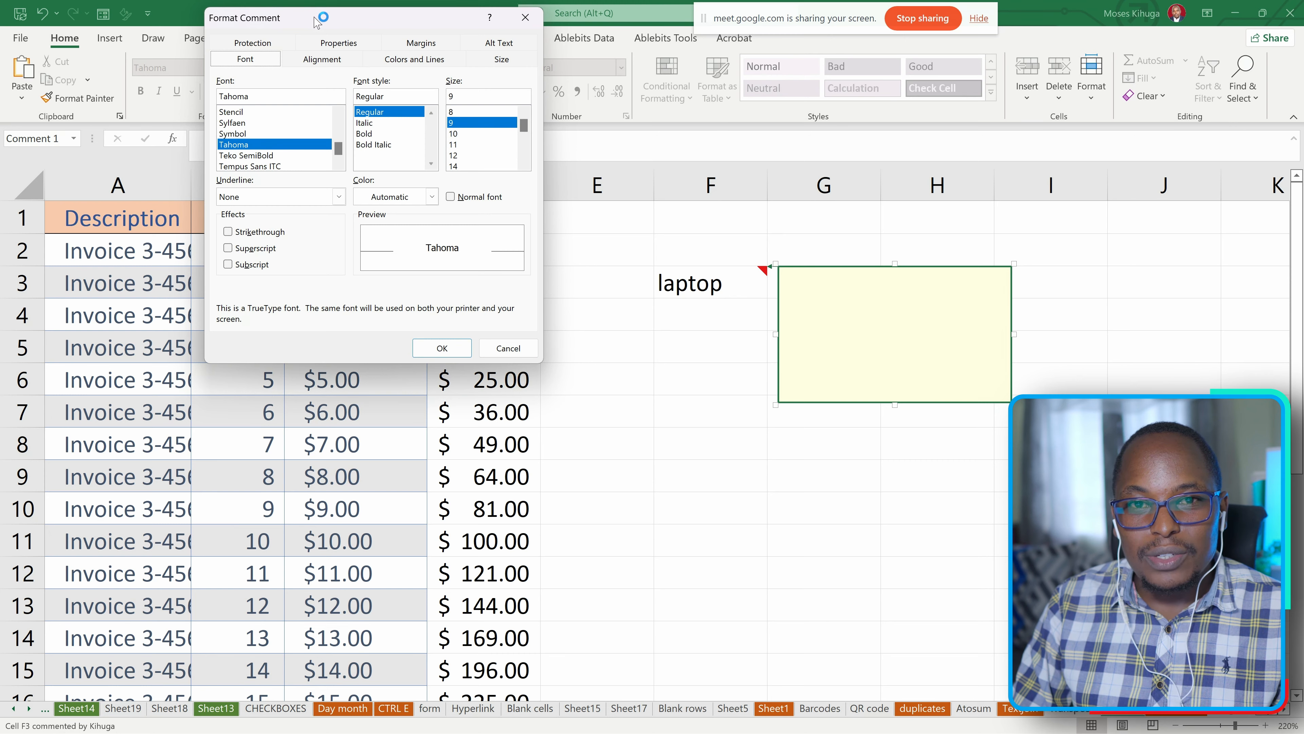
pyautogui.moveTo(404, 160); pyautogui.dragTo(459, 233)
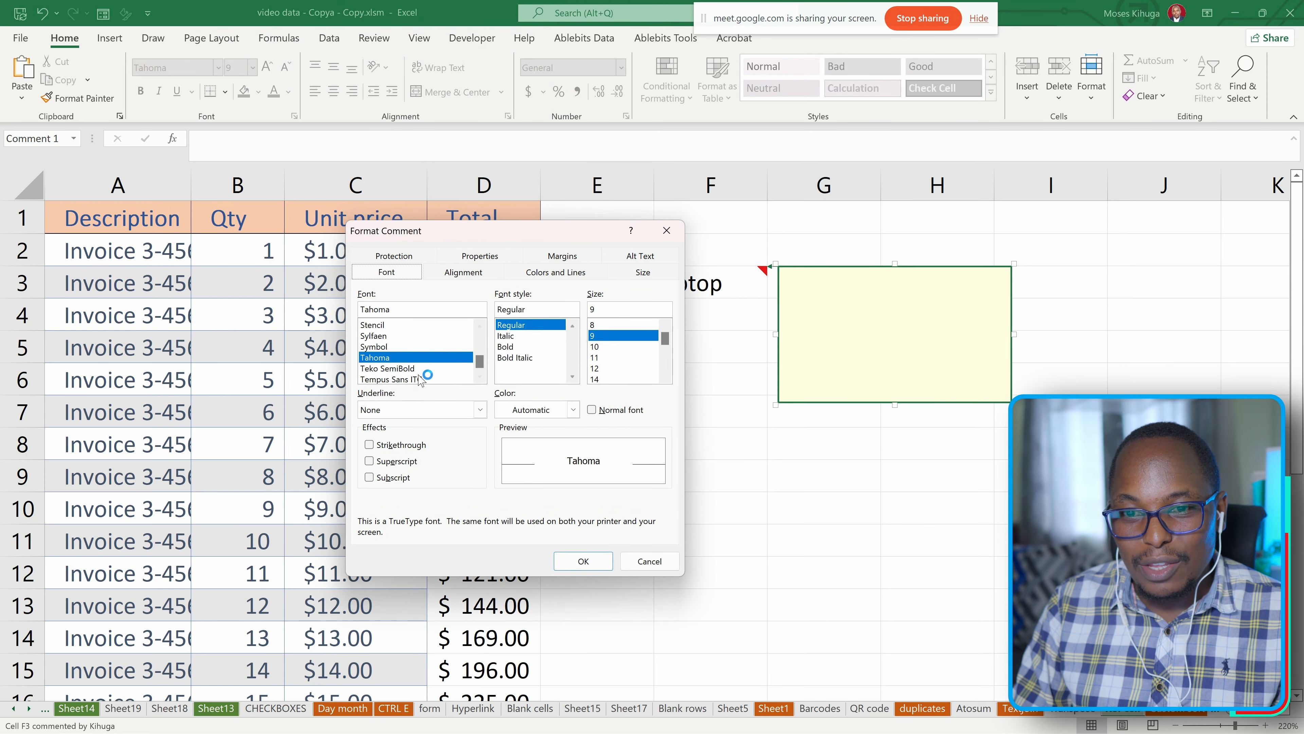
pyautogui.click(552, 273)
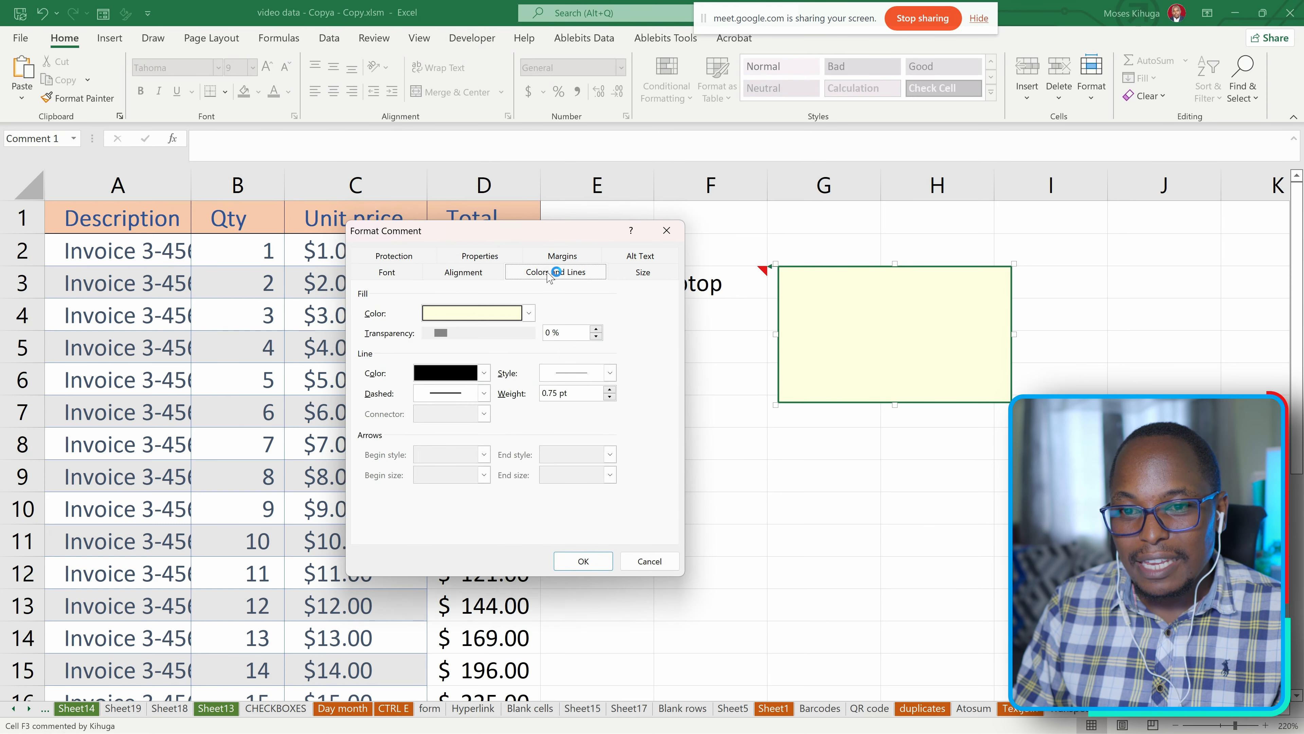
pyautogui.click(530, 313)
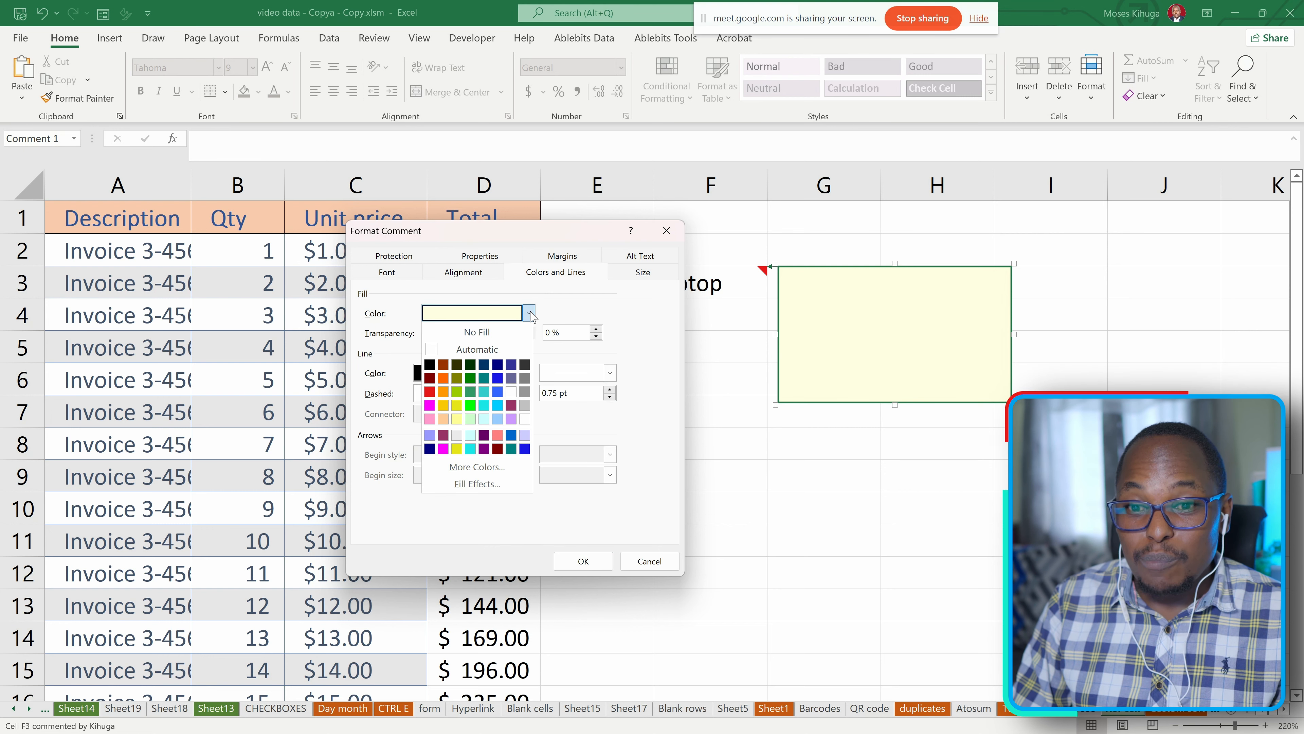
pyautogui.click(475, 483)
pyautogui.moveTo(366, 11); pyautogui.dragTo(447, 186)
pyautogui.click(460, 213)
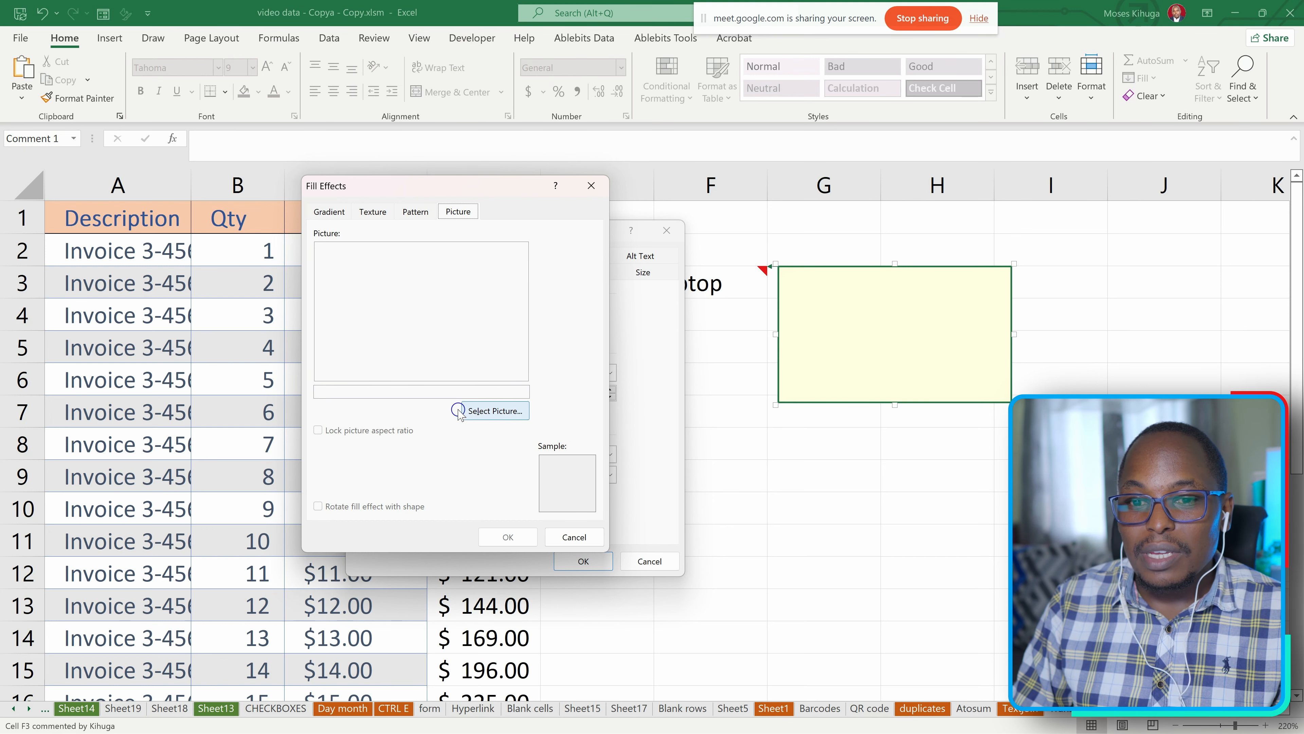
# Fill the F3 comment with the picture TechyTonics PNG.png from the Pictures folder and finish editing the comment.
pyautogui.click(524, 413)
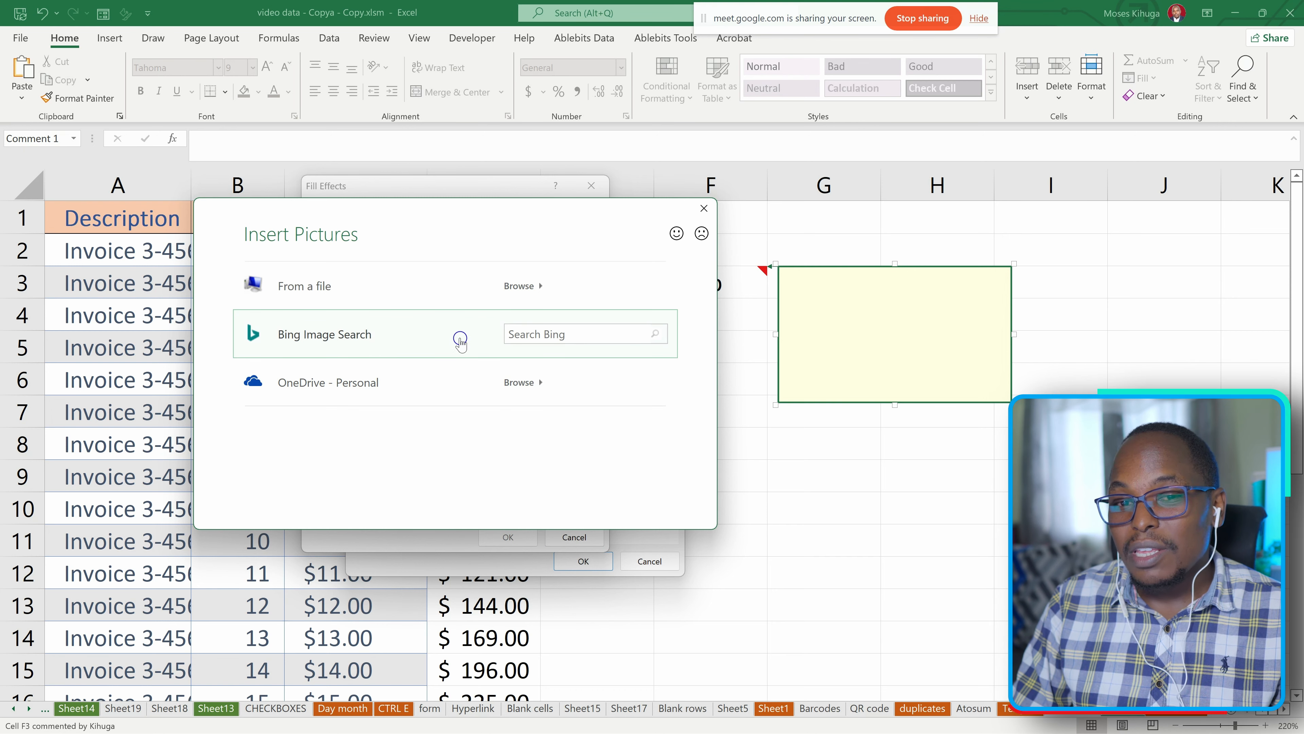
pyautogui.click(362, 292)
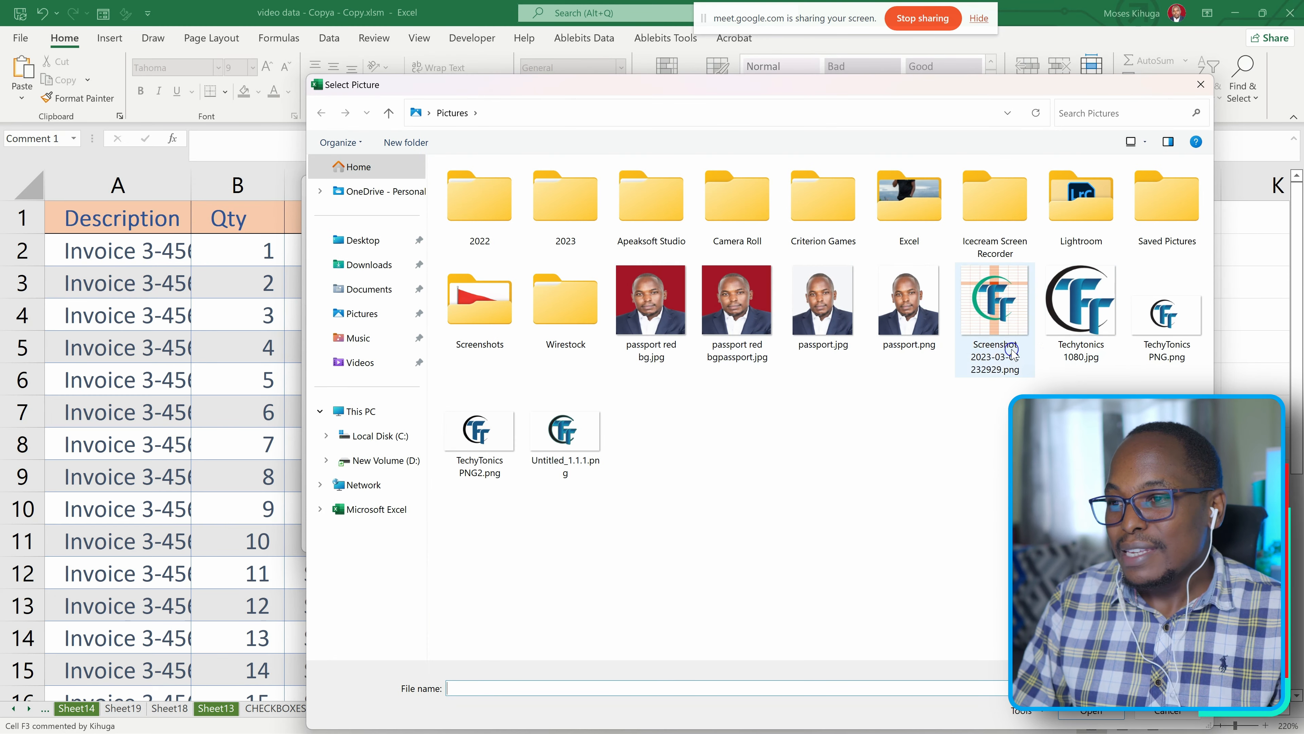
pyautogui.click(1184, 308)
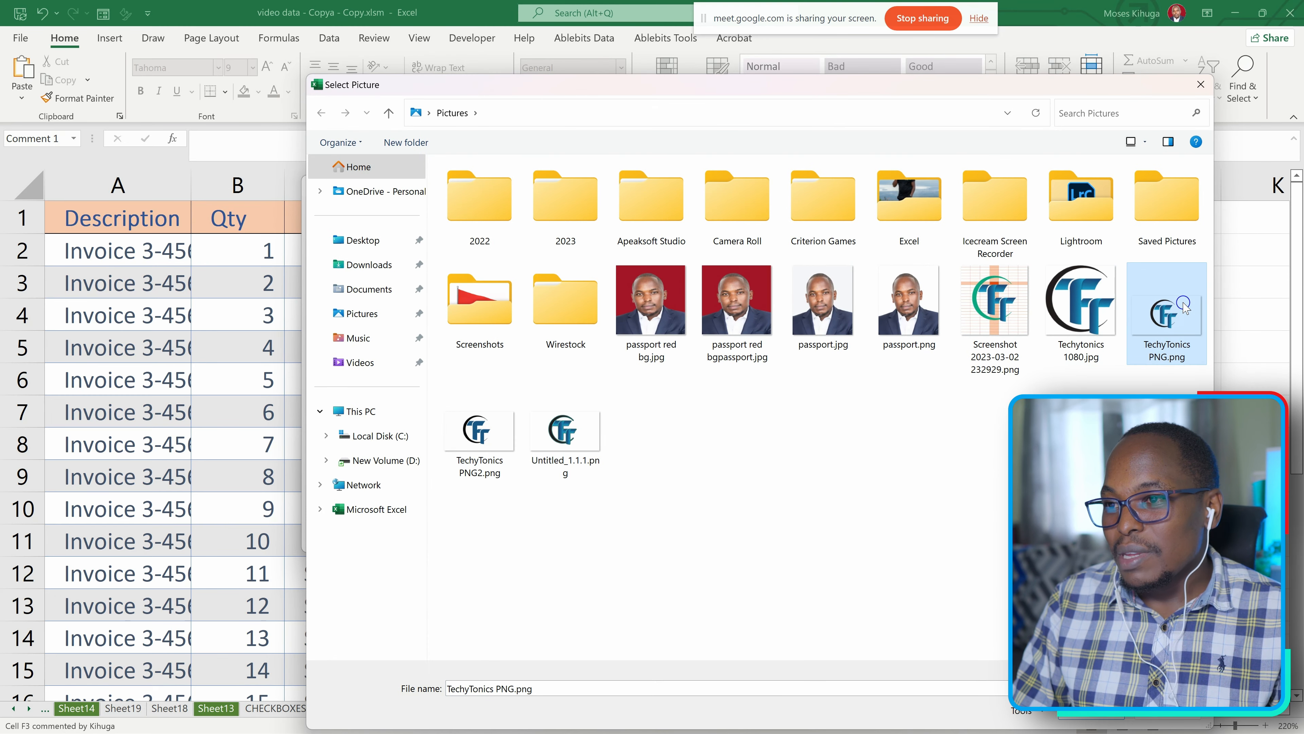
pyautogui.click(1084, 717)
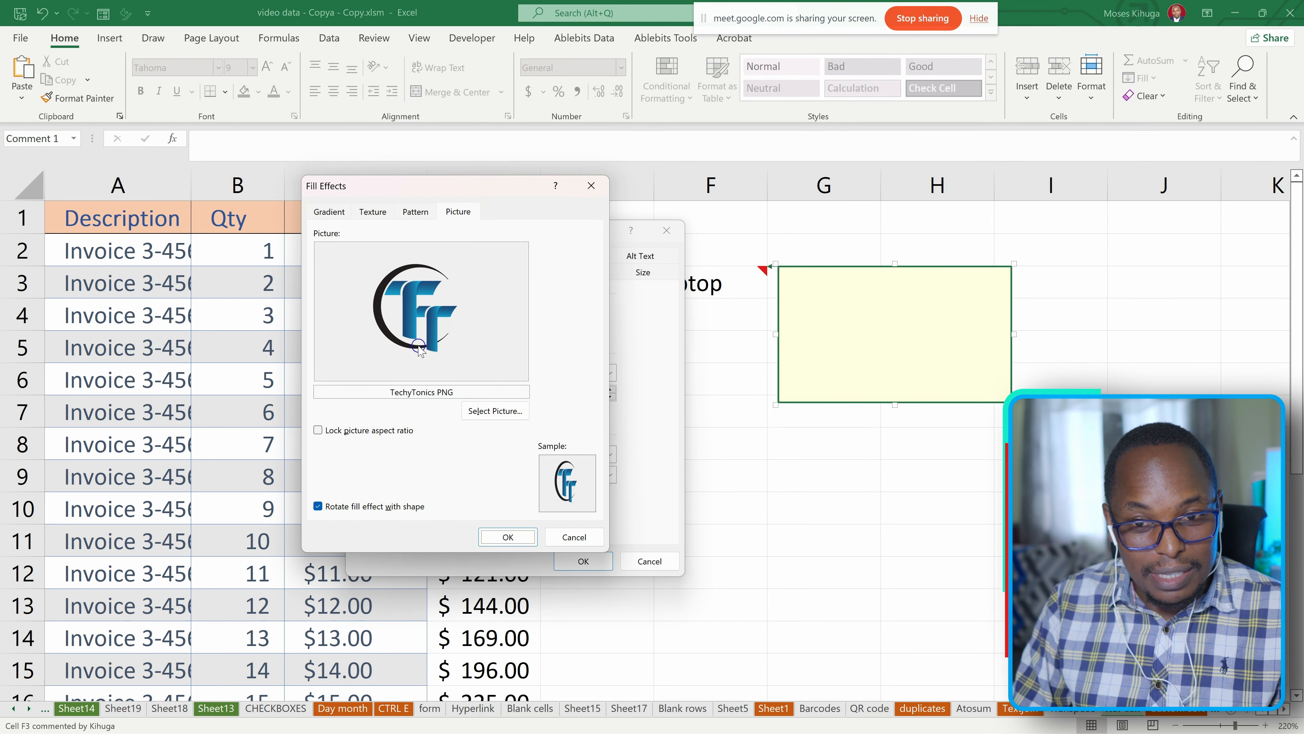
pyautogui.click(507, 537)
pyautogui.click(584, 561)
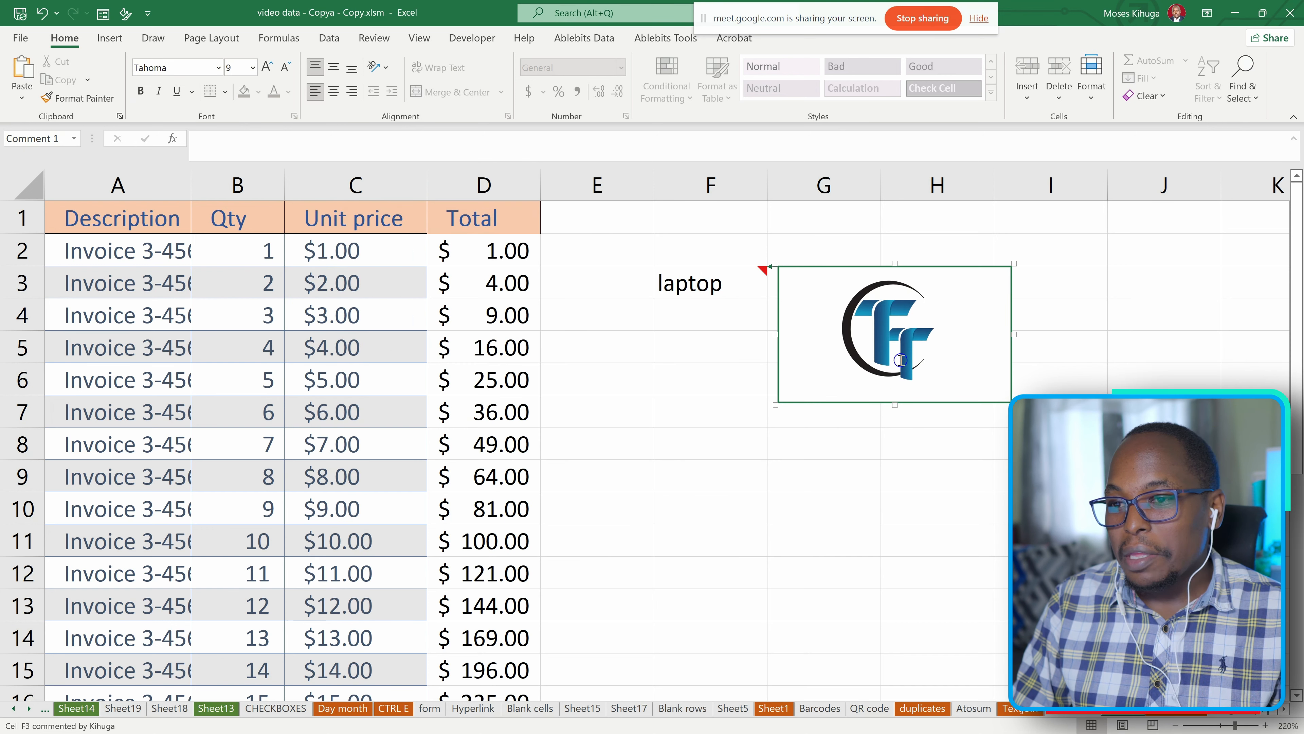
pyautogui.click(671, 370)
pyautogui.click(701, 508)
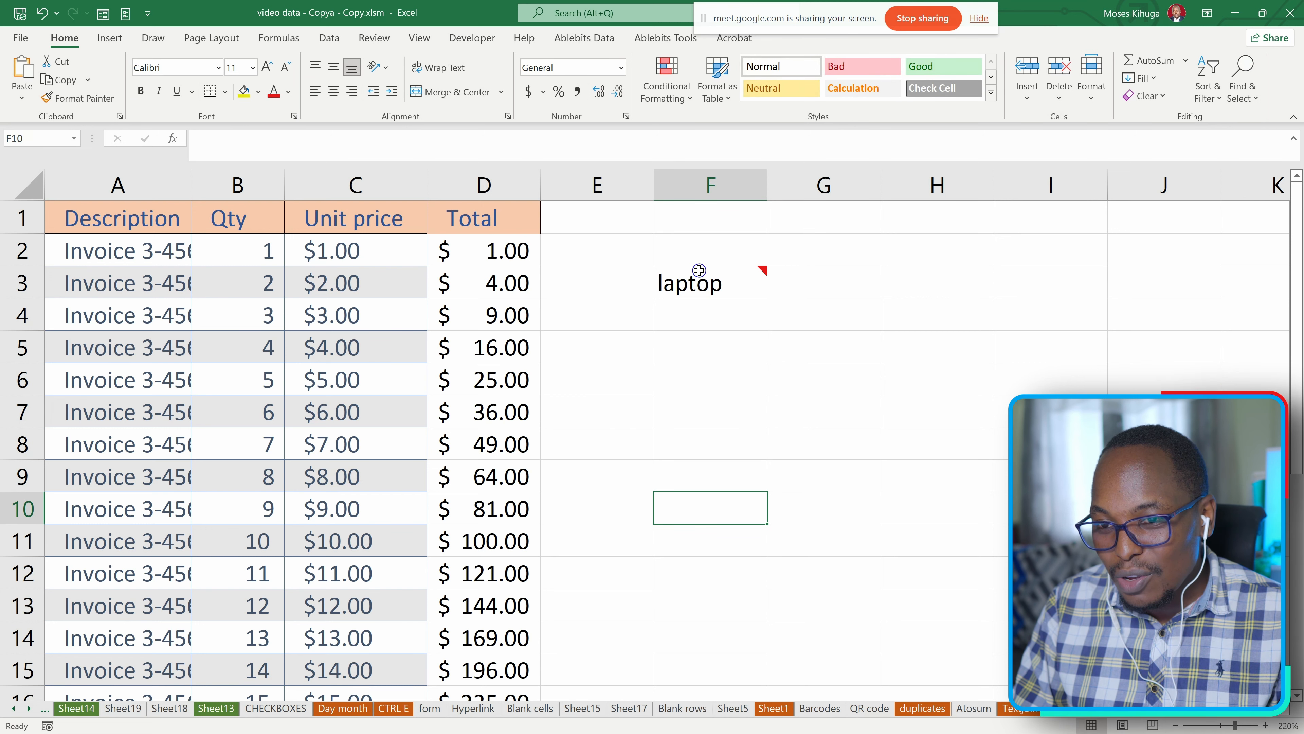
# View the picture comment attached to the laptop cell F3.
pyautogui.moveTo(699, 282)
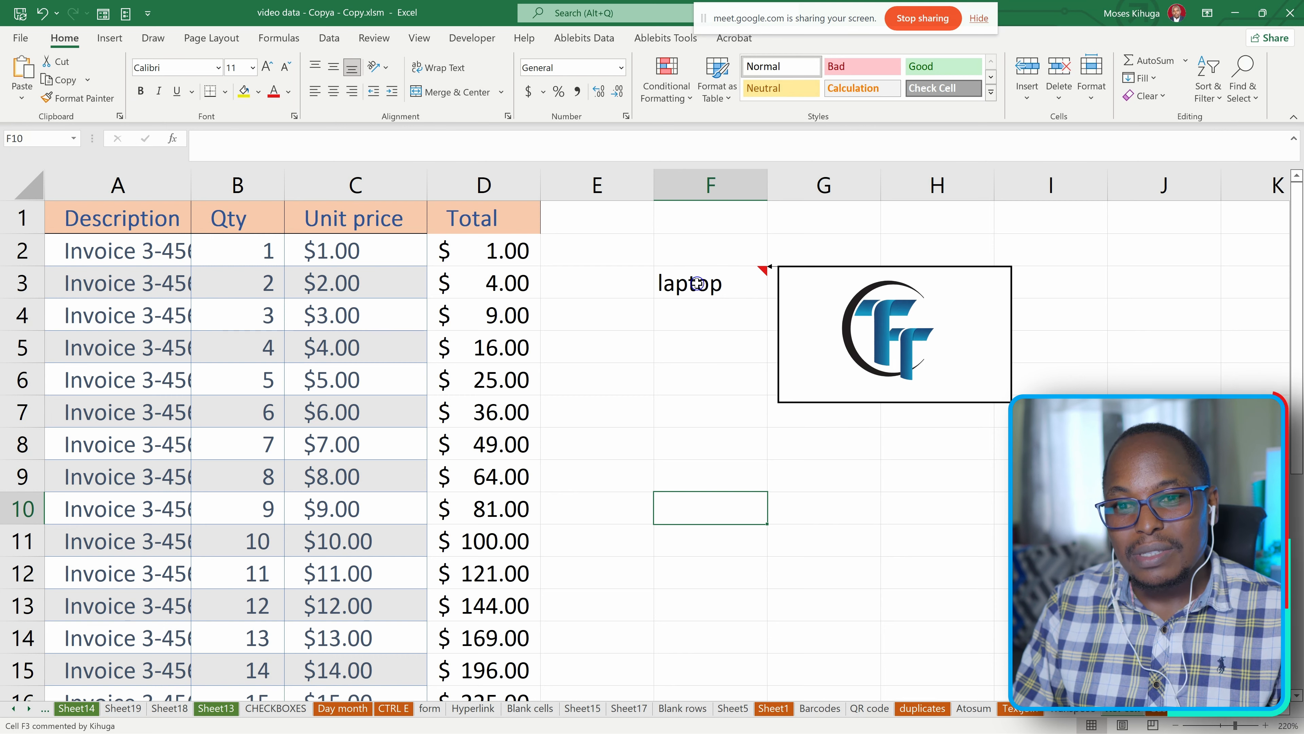
pyautogui.scroll(-3, 708, 318)
pyautogui.scroll(3, 713, 324)
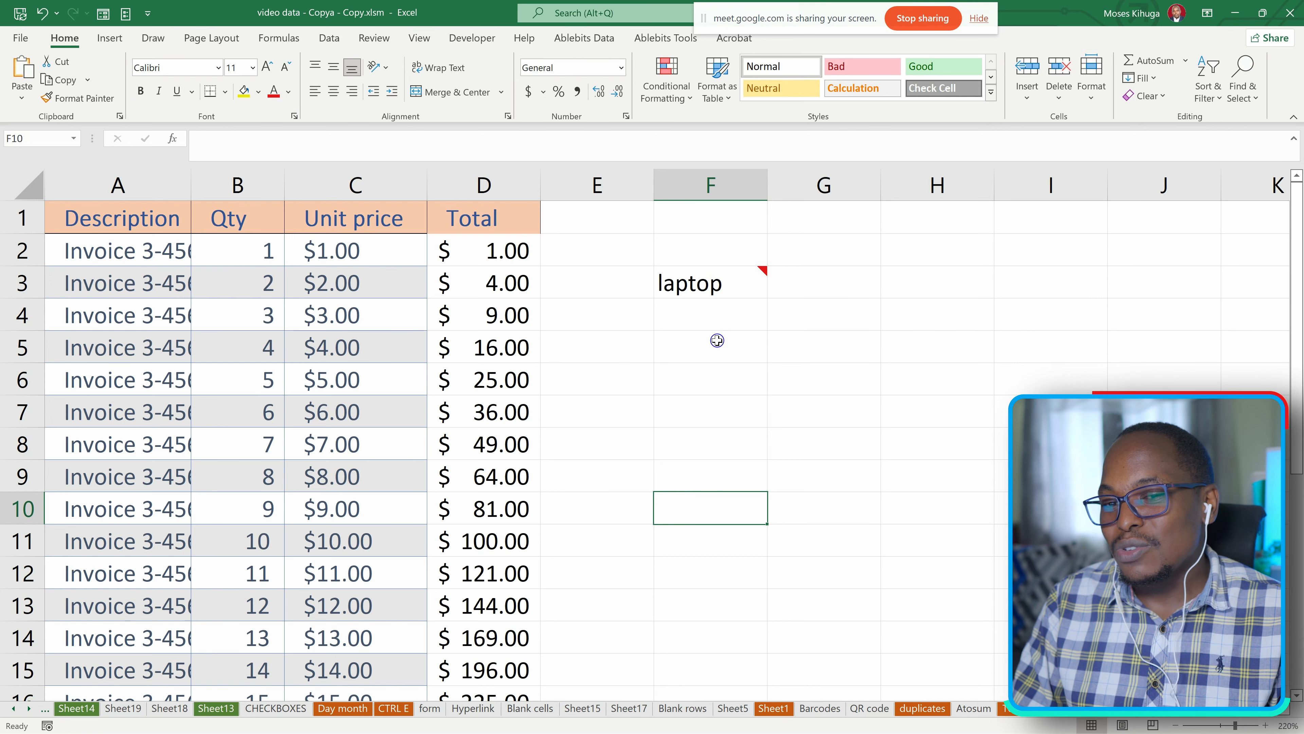
# Delete the picture comment from the laptop cell F3.
pyautogui.click(670, 285)
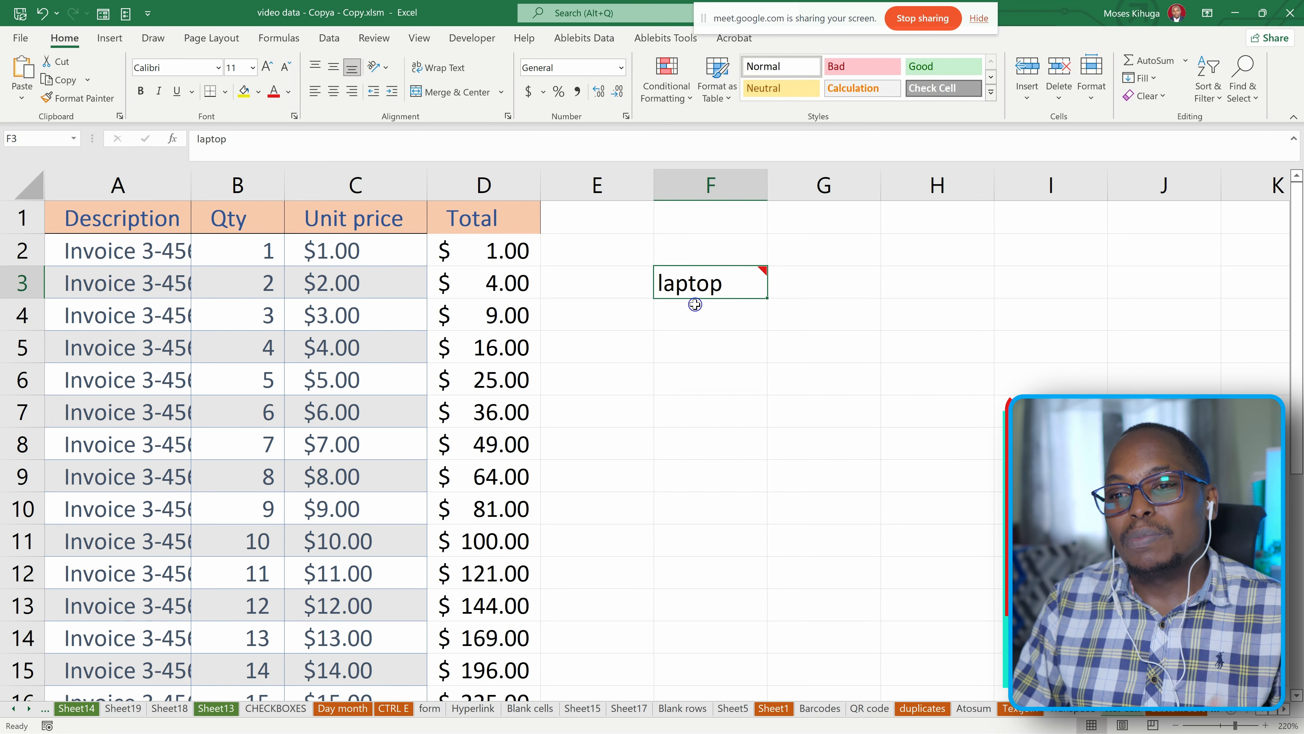
pyautogui.moveTo(698, 288)
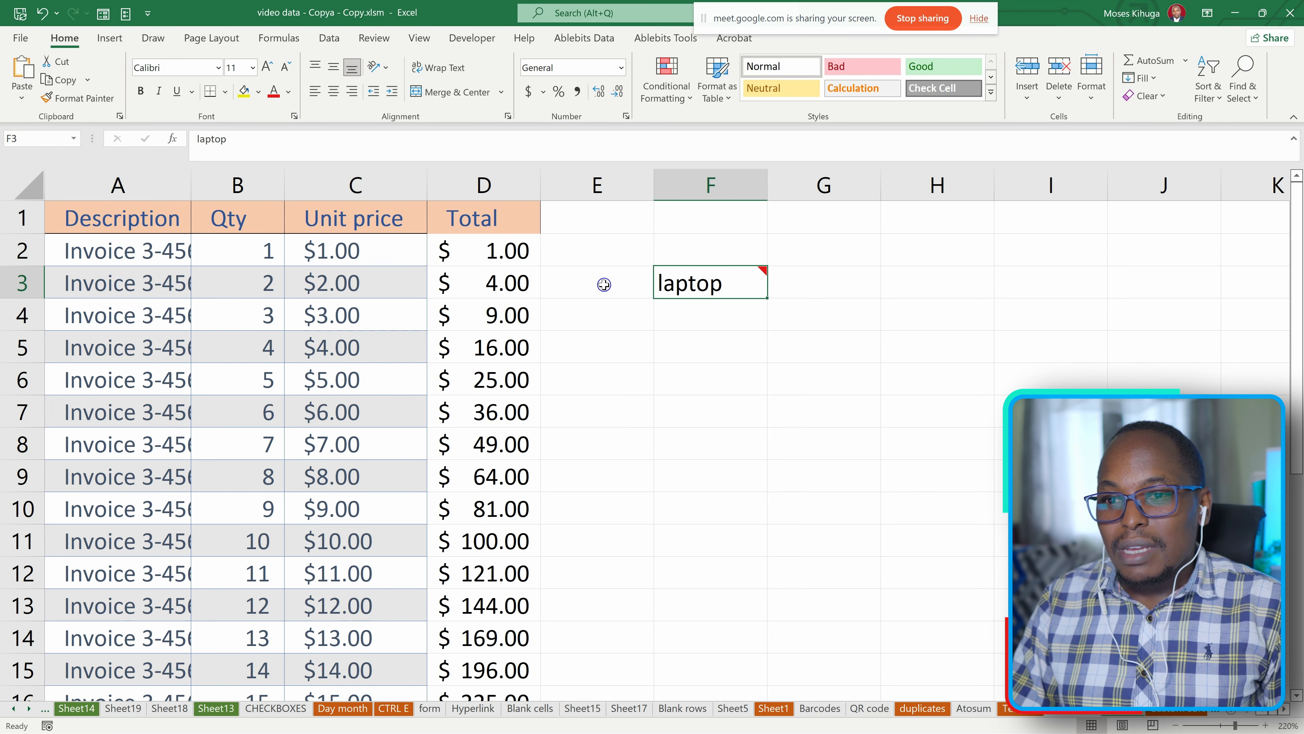
pyautogui.rightClick(686, 283)
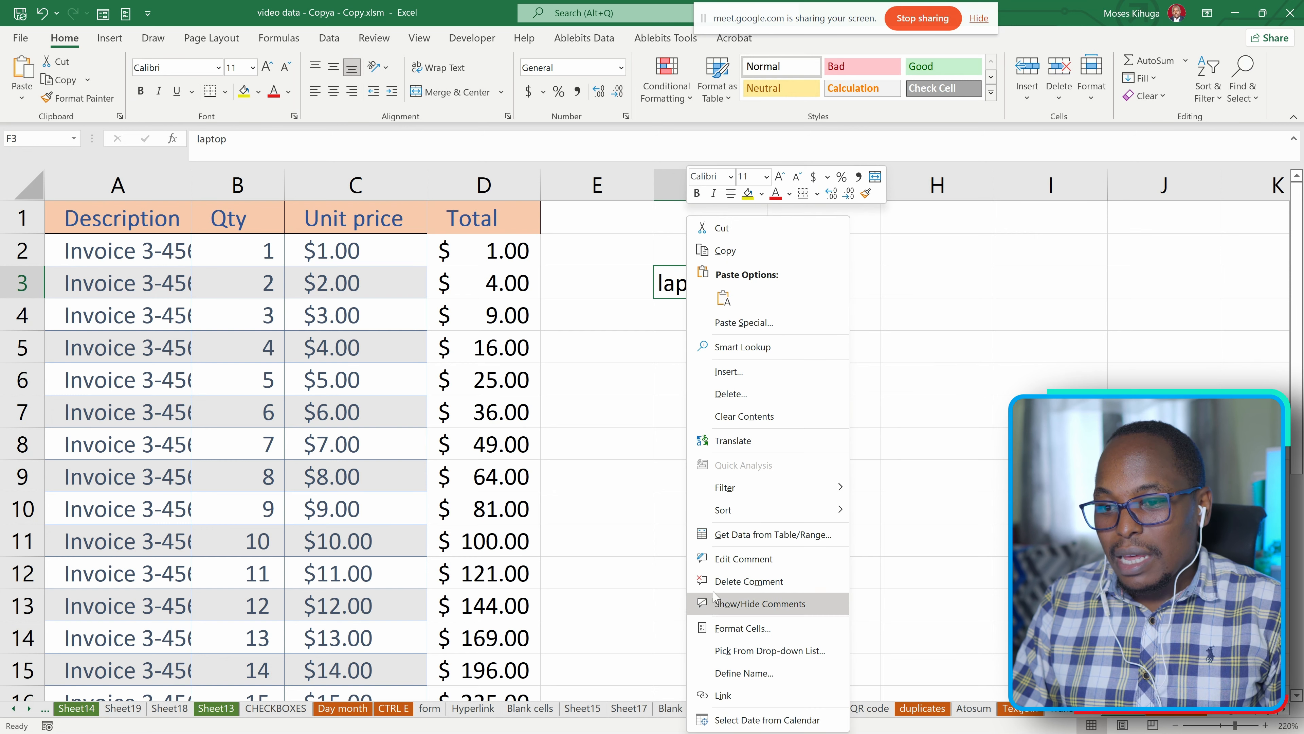
pyautogui.click(732, 574)
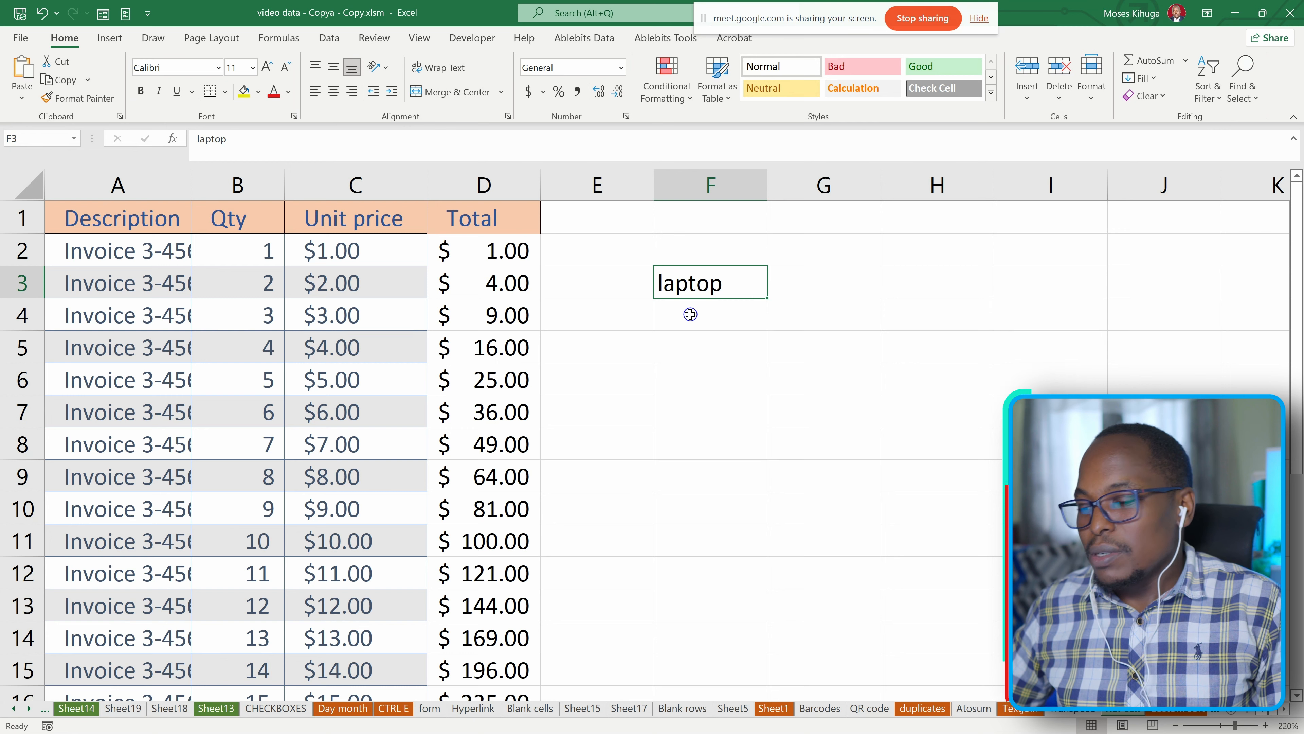
# Insert a new comment on cell F3 with the text gsauyiuaS and finish editing it.
pyautogui.rightClick(694, 292)
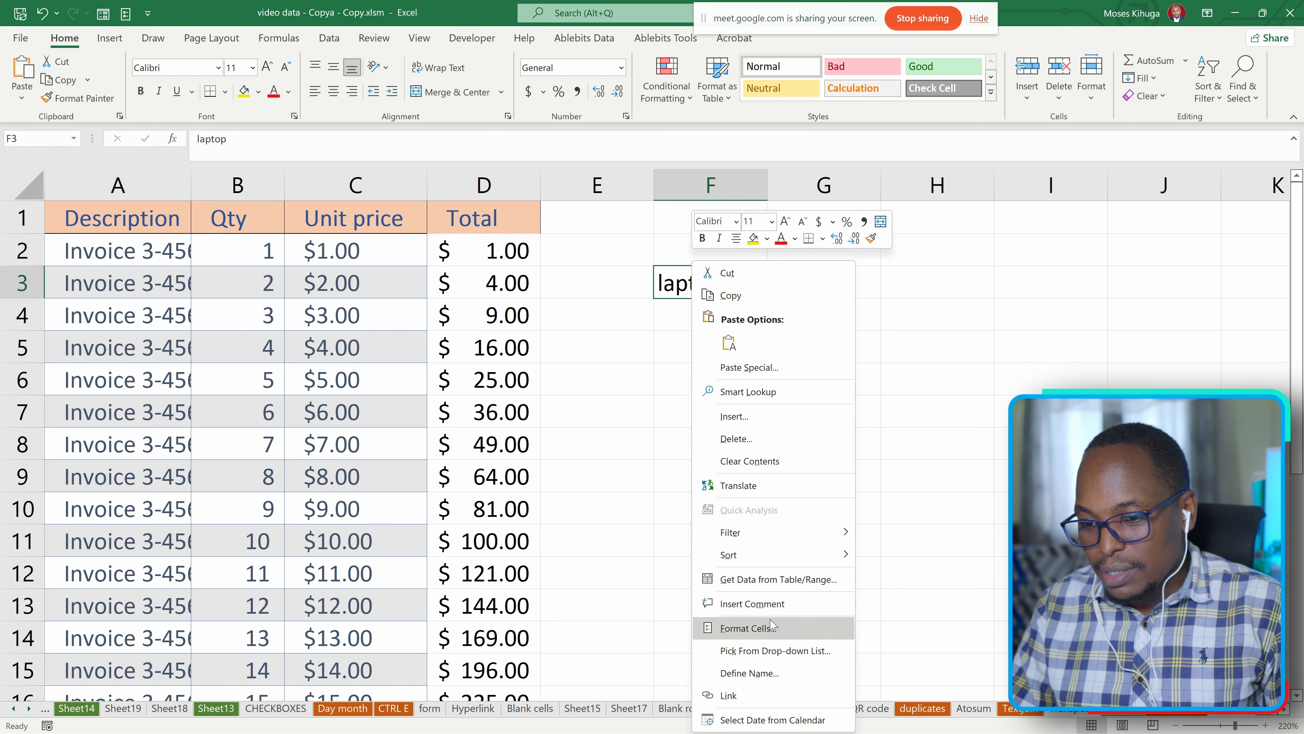
pyautogui.click(768, 602)
pyautogui.write('gsauyiuaS')
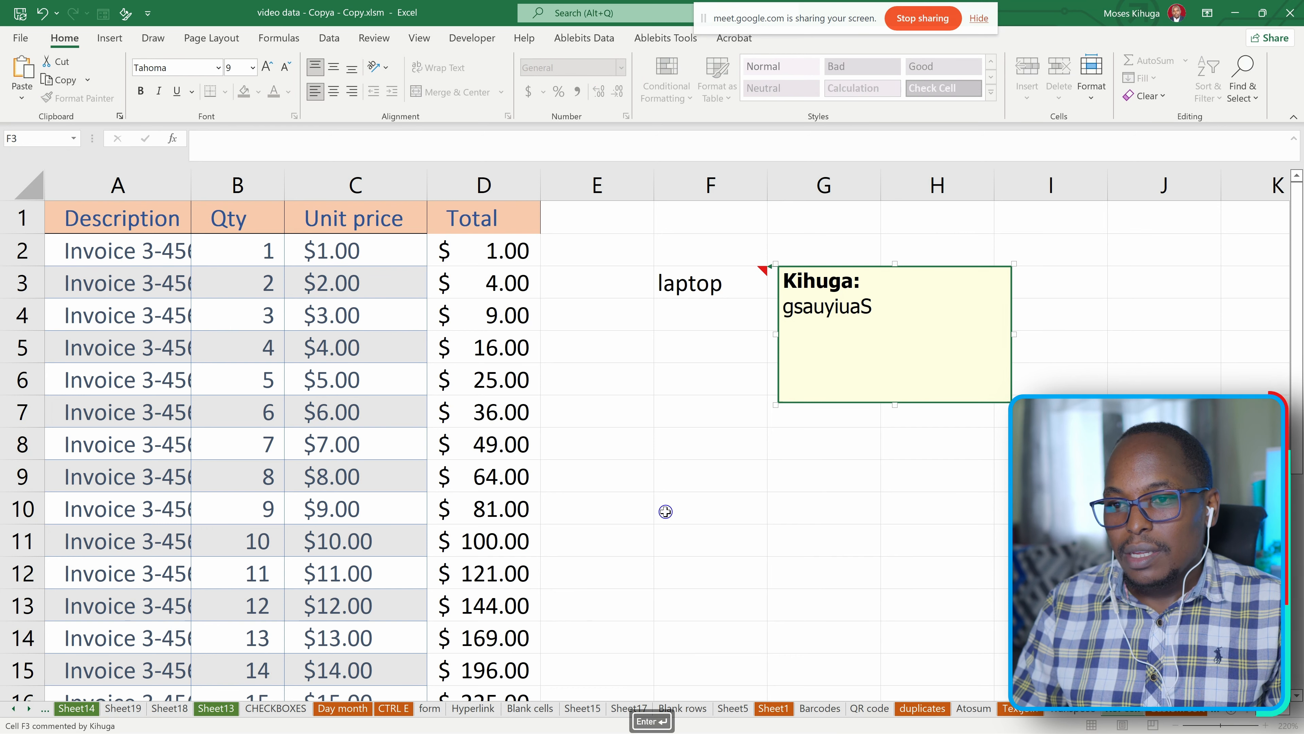
pyautogui.click(707, 440)
pyautogui.rightClick(718, 286)
pyautogui.press('Escape')
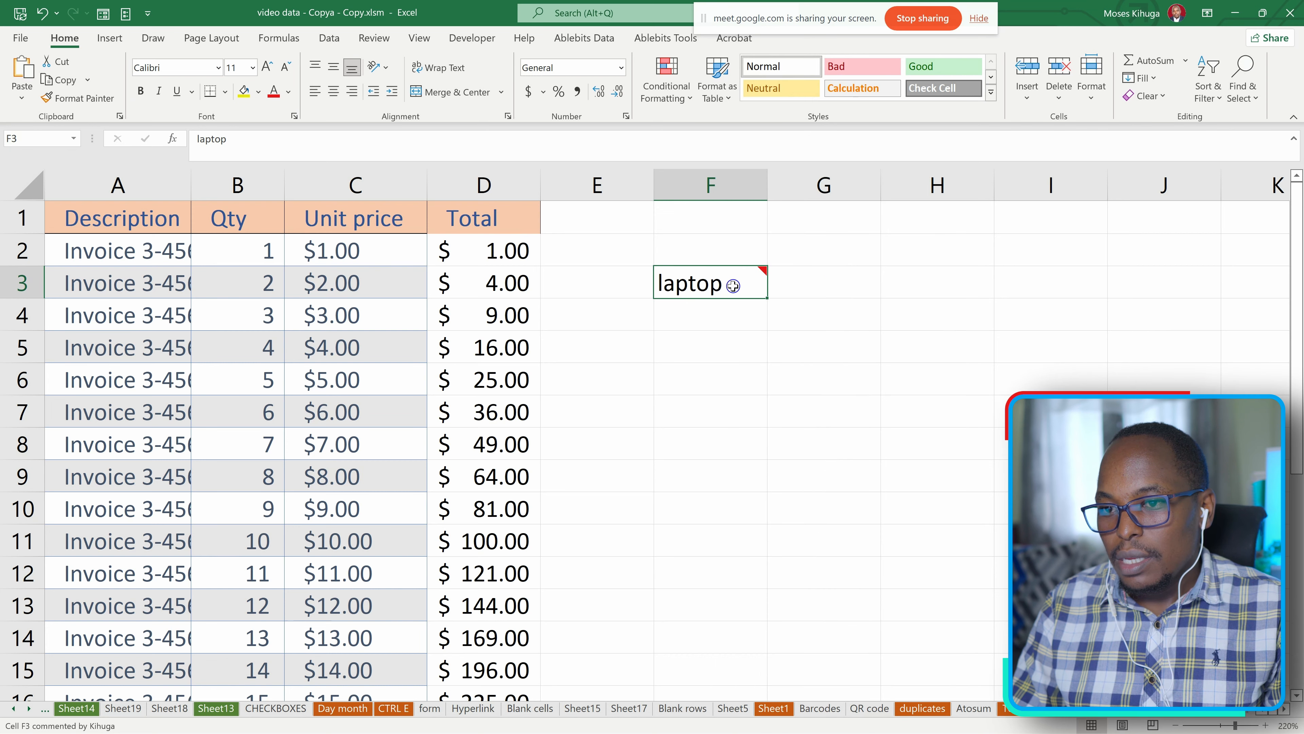
pyautogui.moveTo(730, 286)
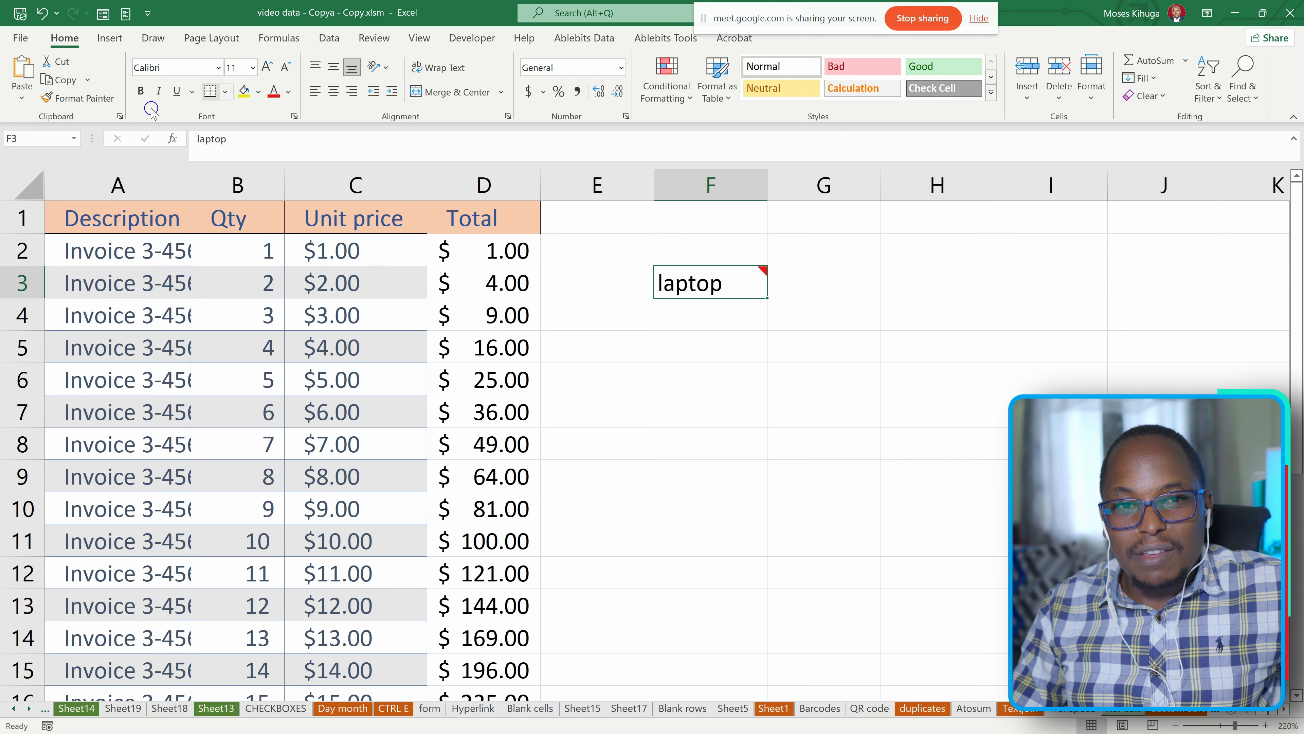
# Clear the laptop entry from cell F3 while keeping its comment.
pyautogui.press('Delete')
pyautogui.rightClick(715, 288)
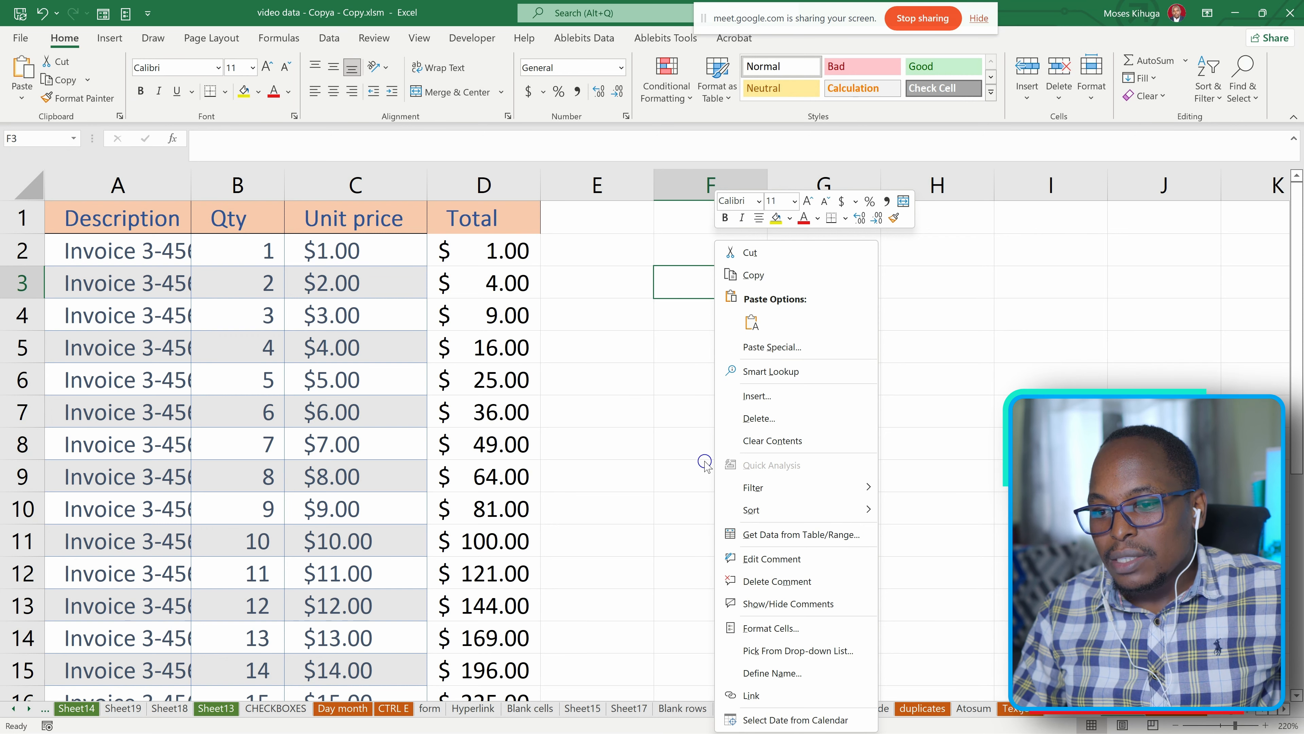
pyautogui.click(638, 468)
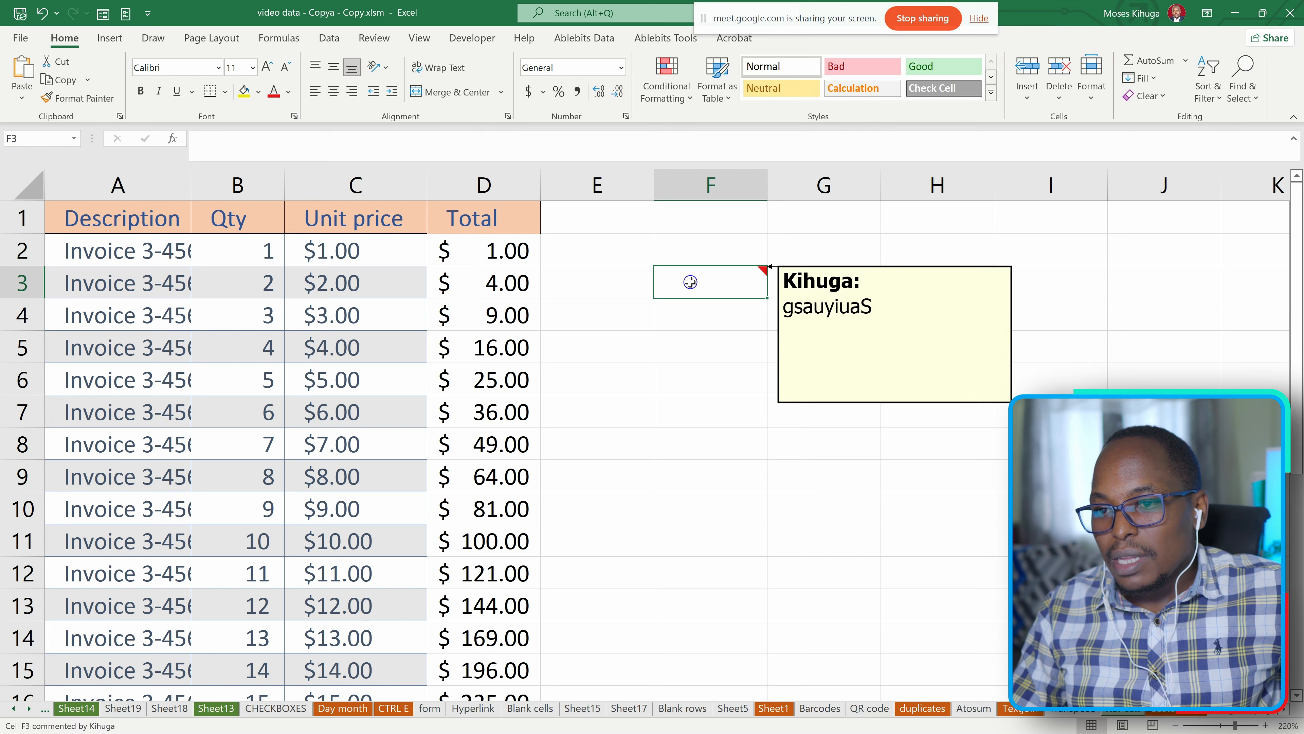
# Edit the comment on cell F3, adding the line GIHEQF below its existing text.
pyautogui.rightClick(708, 283)
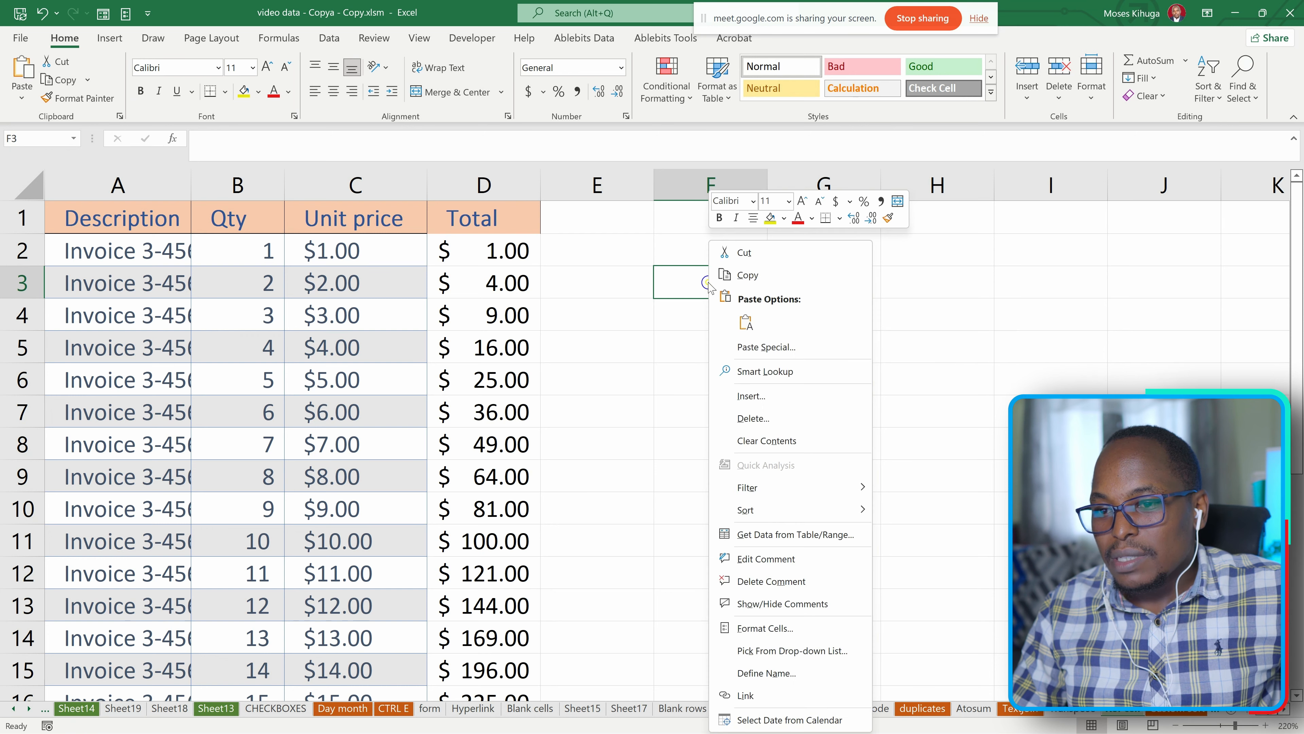
pyautogui.click(753, 559)
pyautogui.write('GIHEQF')
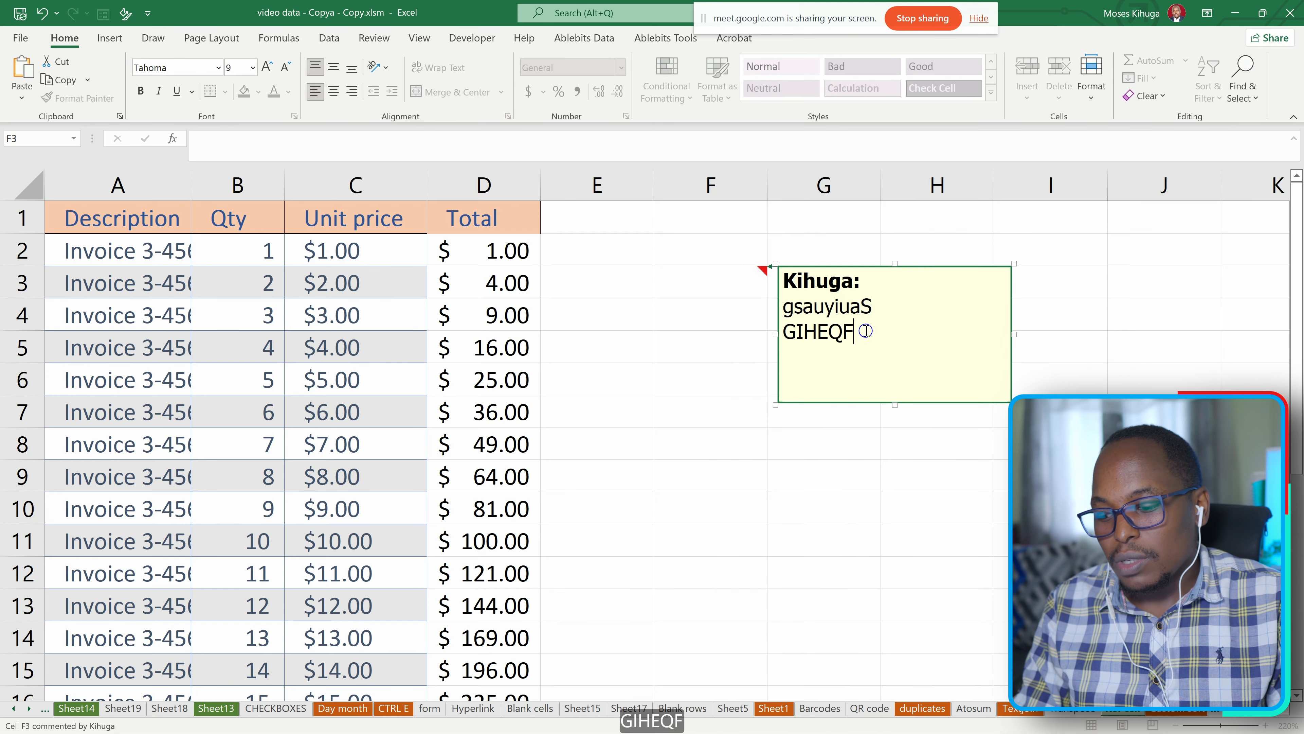
pyautogui.press('Return')
pyautogui.click(675, 318)
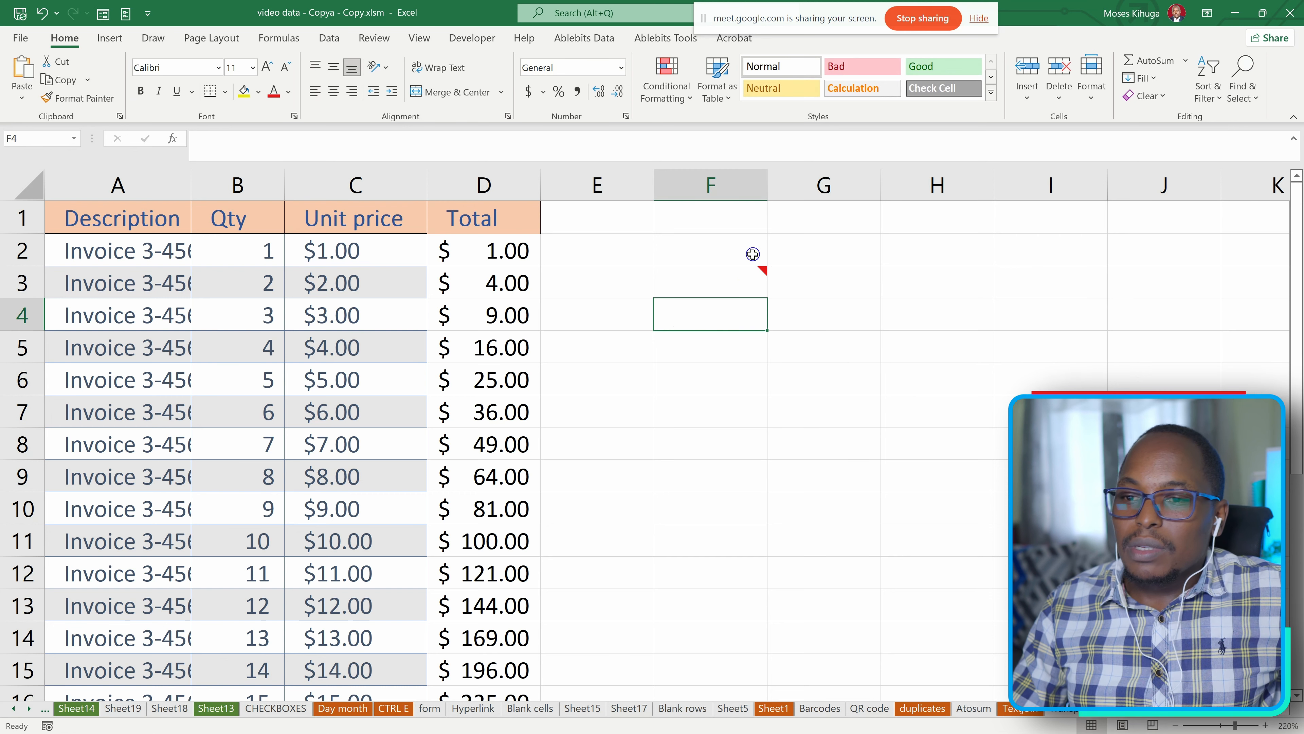
# Delete the text comment from cell F3.
pyautogui.click(709, 283)
pyautogui.rightClick(708, 284)
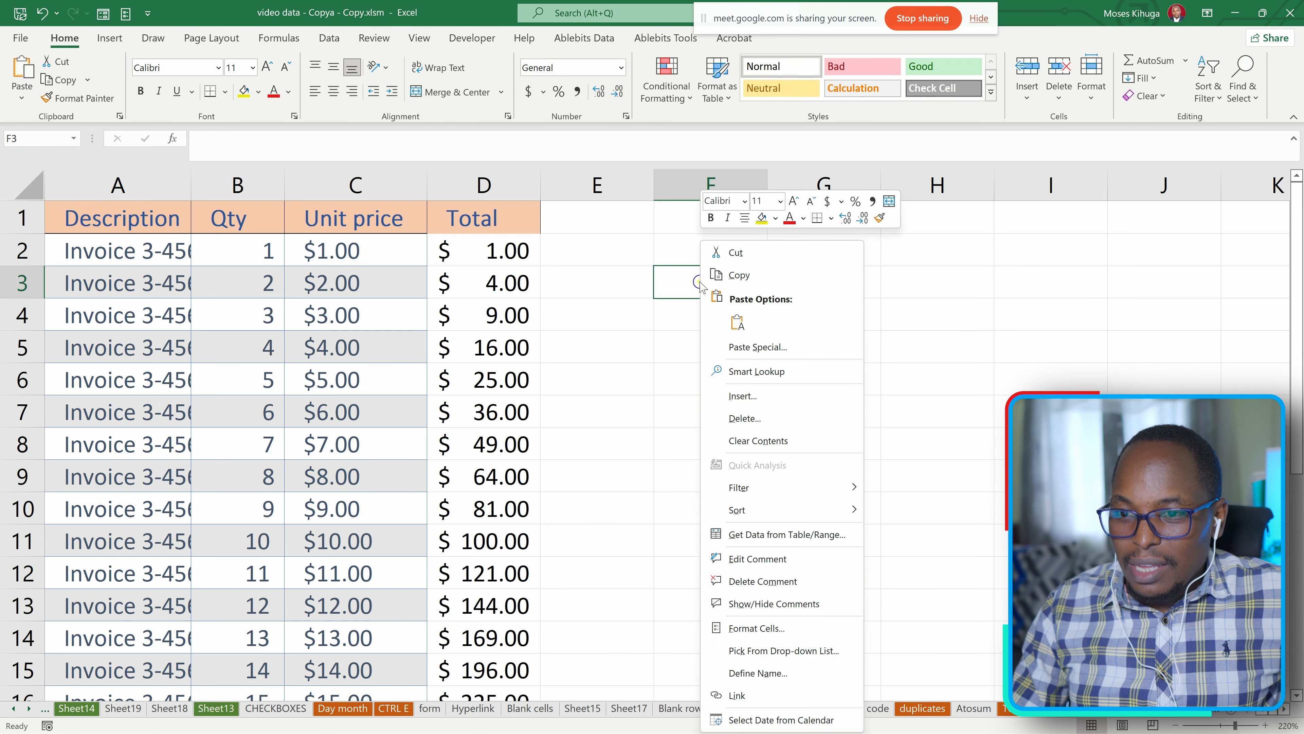
pyautogui.click(765, 578)
pyautogui.click(677, 378)
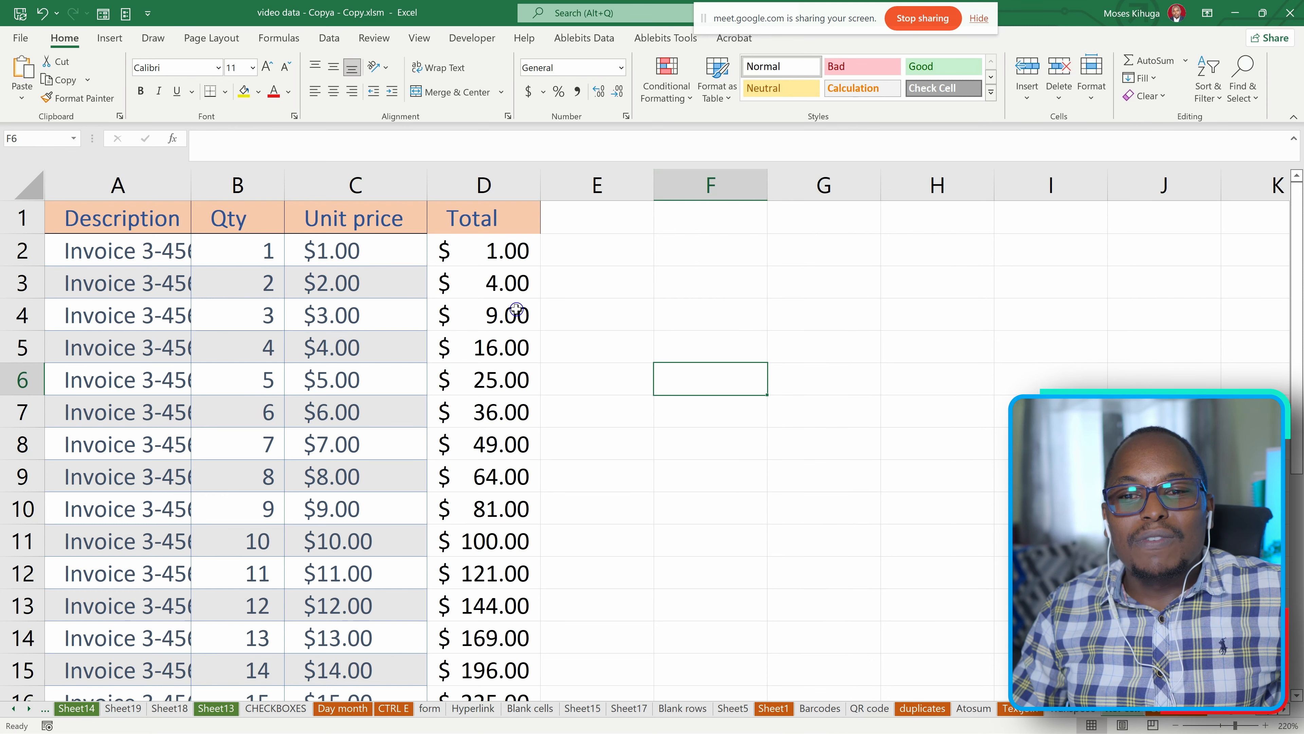
# Switch to the worksheet Sheet6 with the name, country and region table and select cell A6.
pyautogui.scroll(-2, 343, 343)
pyautogui.scroll(2, 343, 347)
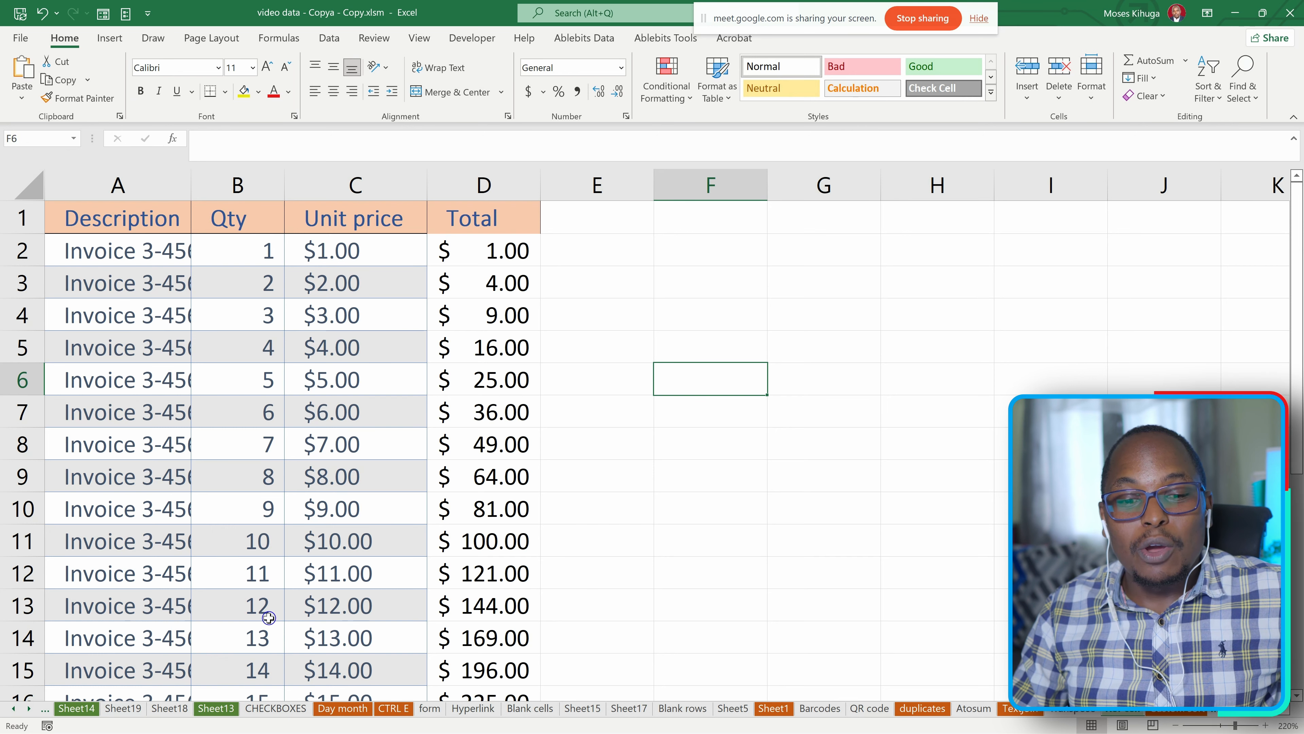
pyautogui.click(123, 708)
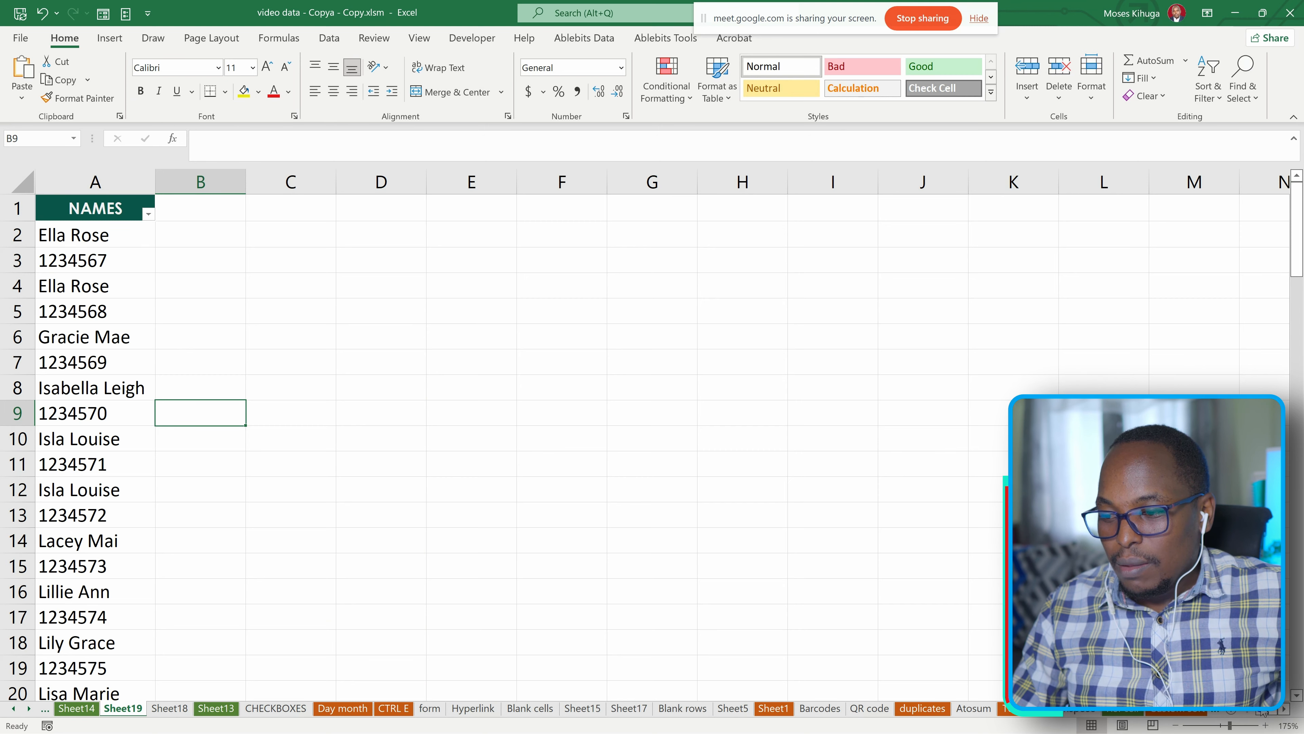
pyautogui.click(45, 708)
pyautogui.click(44, 709)
pyautogui.click(44, 709)
pyautogui.click(44, 709)
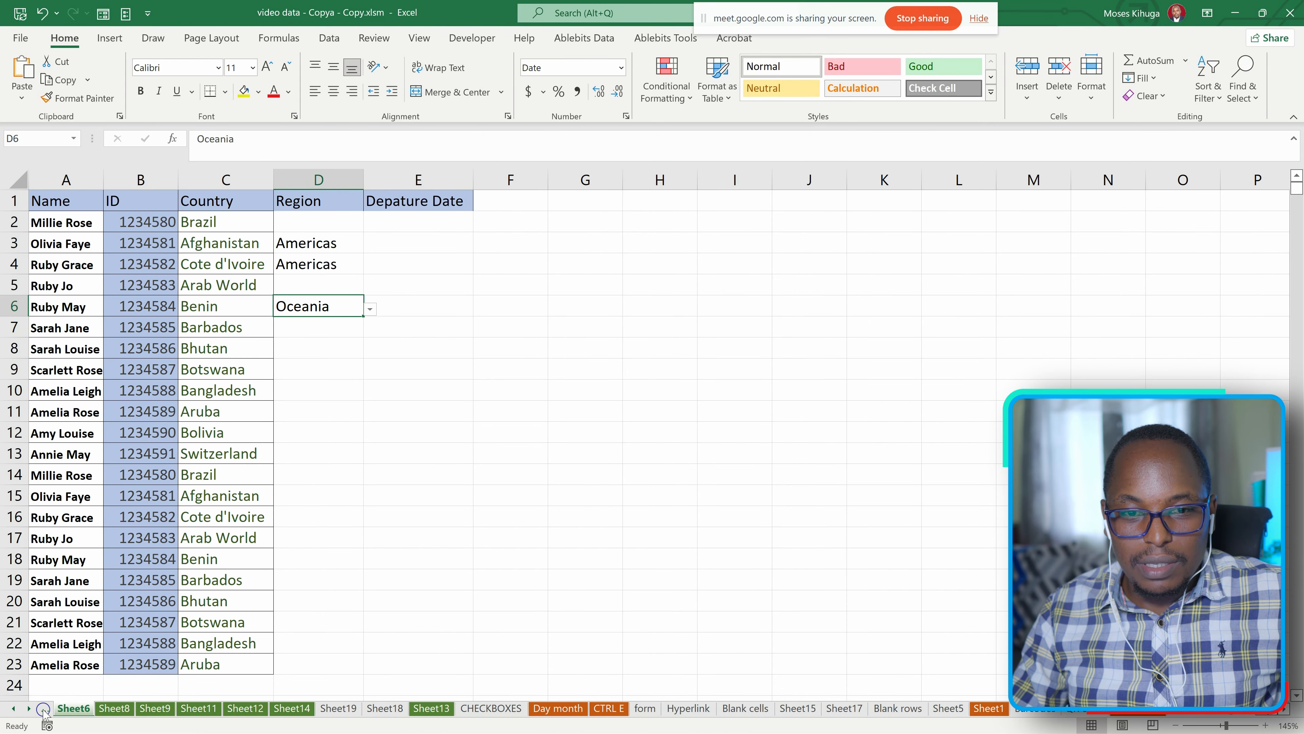
pyautogui.click(423, 325)
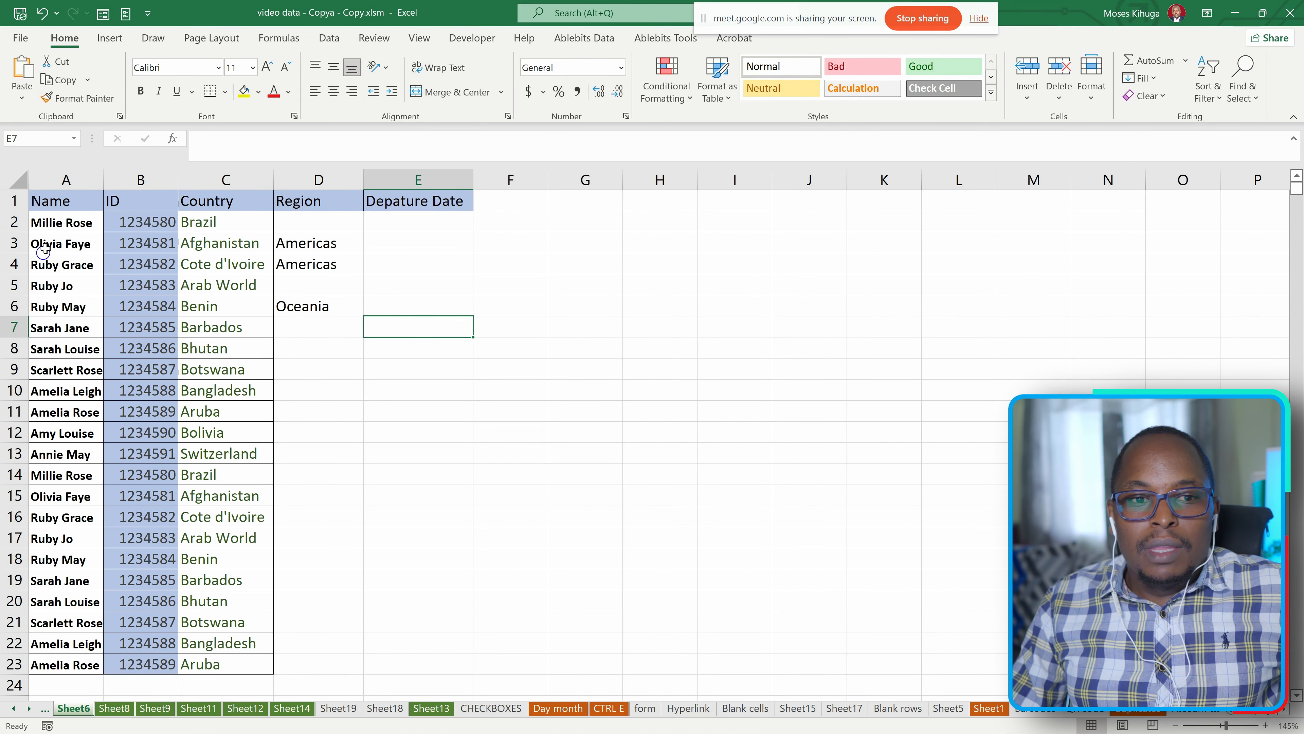
pyautogui.click(58, 308)
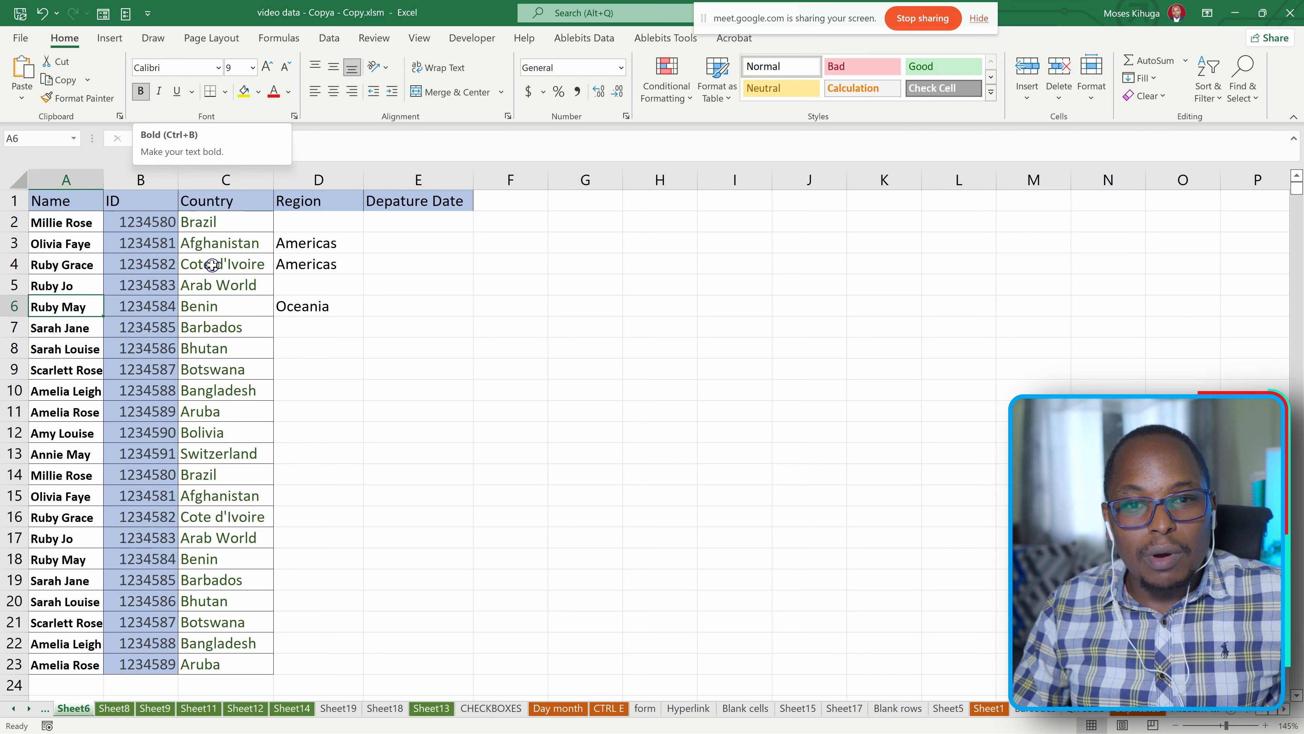
# Apply bold to the Botswana entry in cell C9 and undo the formatting.
pyautogui.click(222, 368)
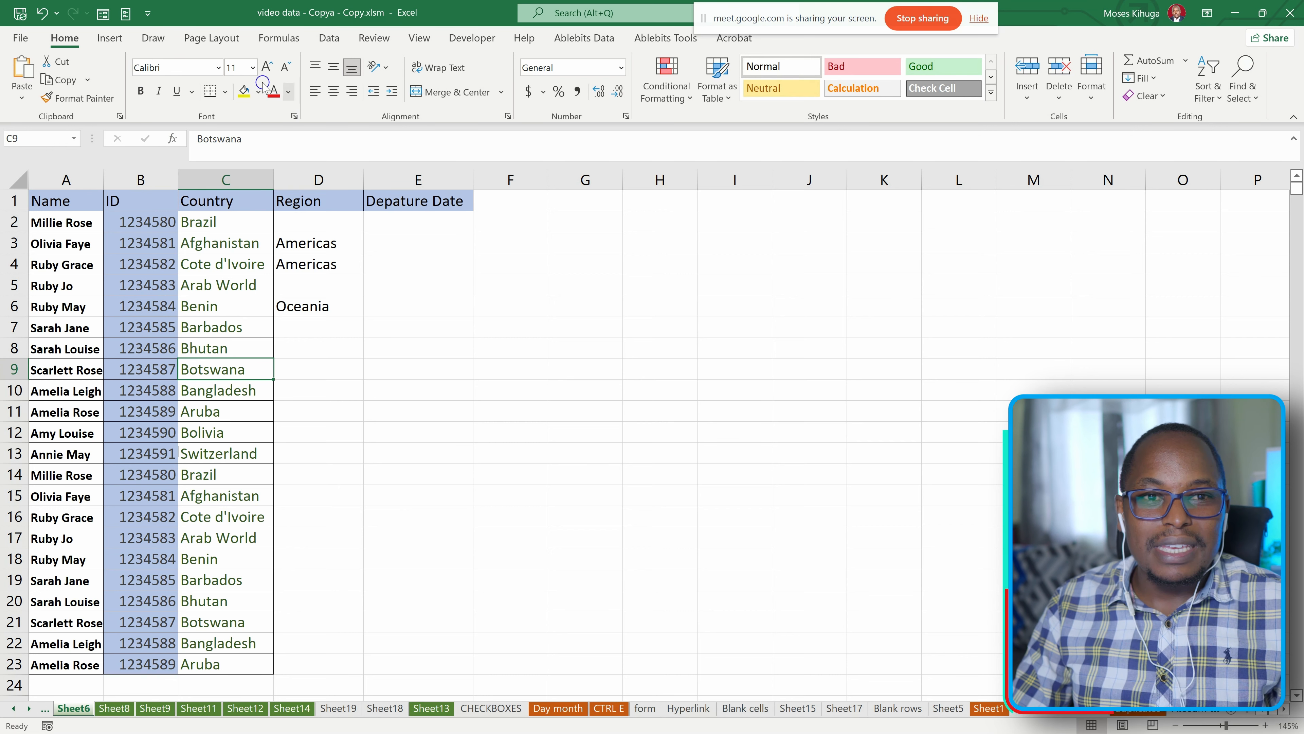
pyautogui.click(144, 92)
pyautogui.click(143, 91)
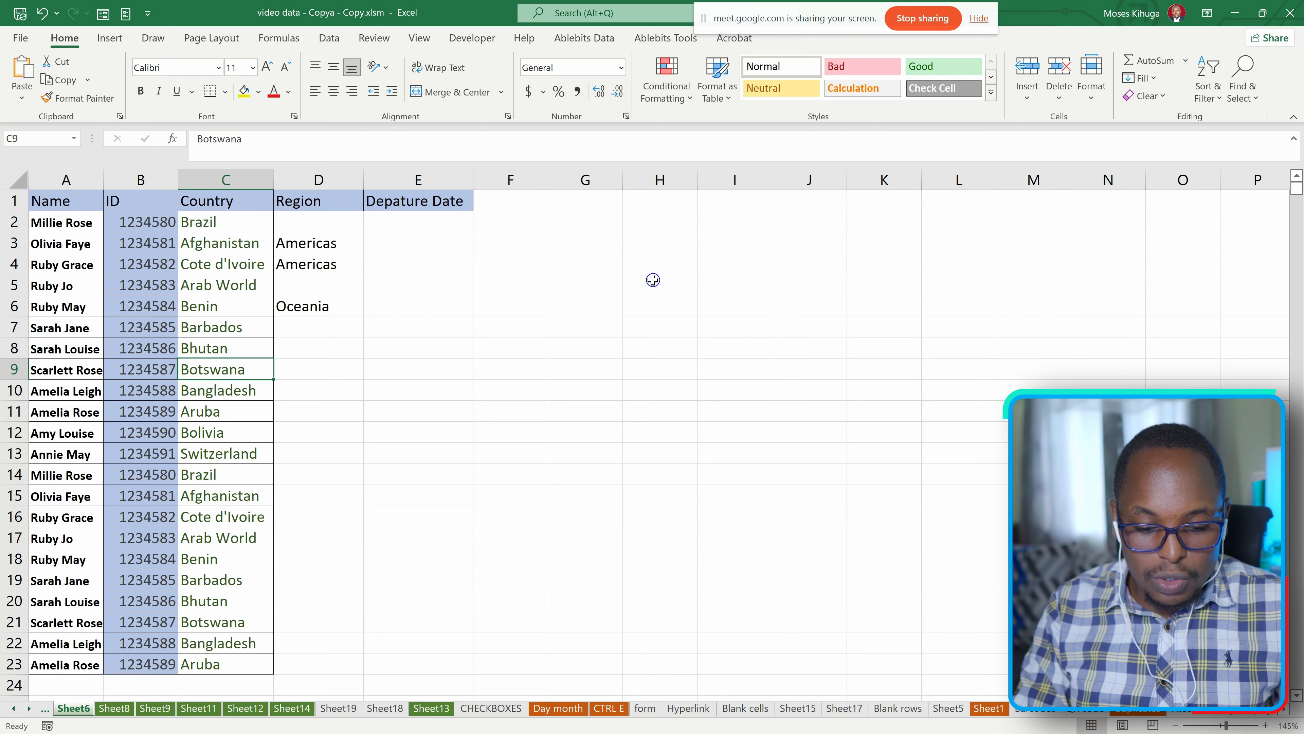
pyautogui.press('ctrl')
pyautogui.hotkey('ctrl', 'b')
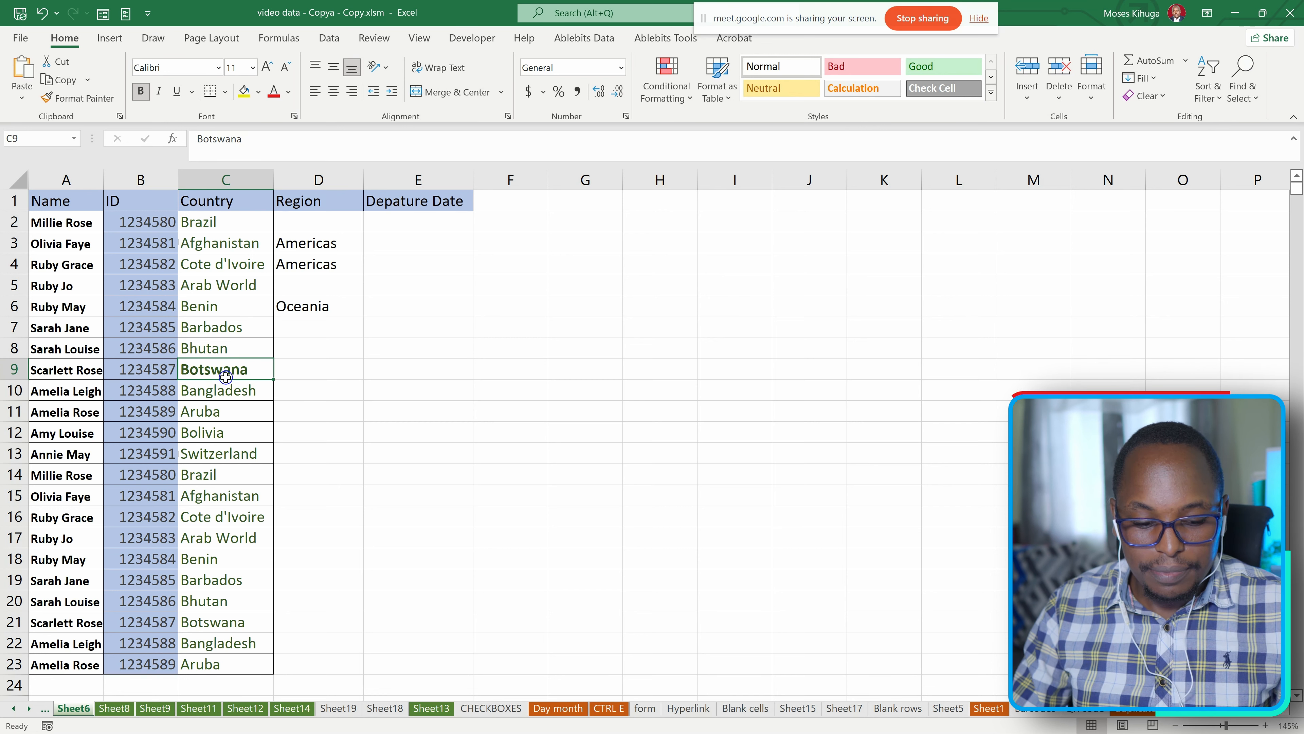
pyautogui.press('ctrl')
pyautogui.hotkey('ctrl', 'z')
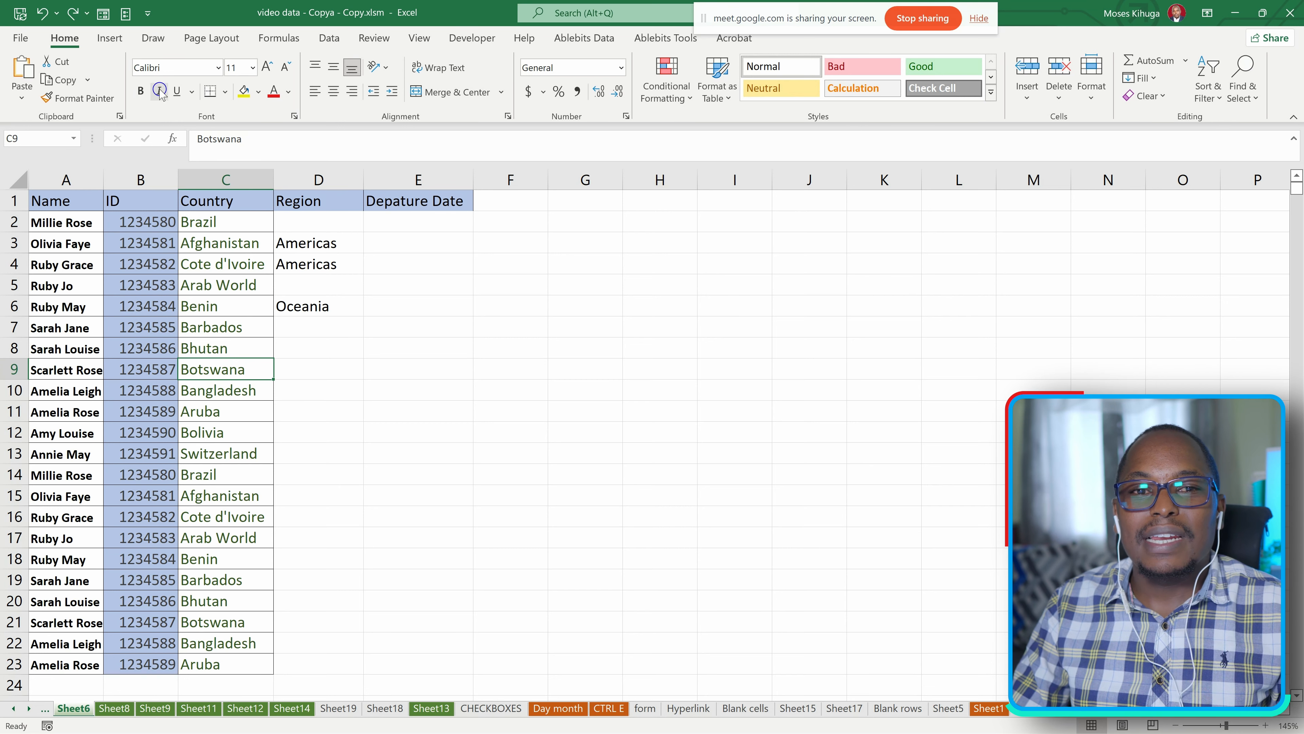
# Examine the single and double underline options for cell C9 without applying either.
pyautogui.click(192, 91)
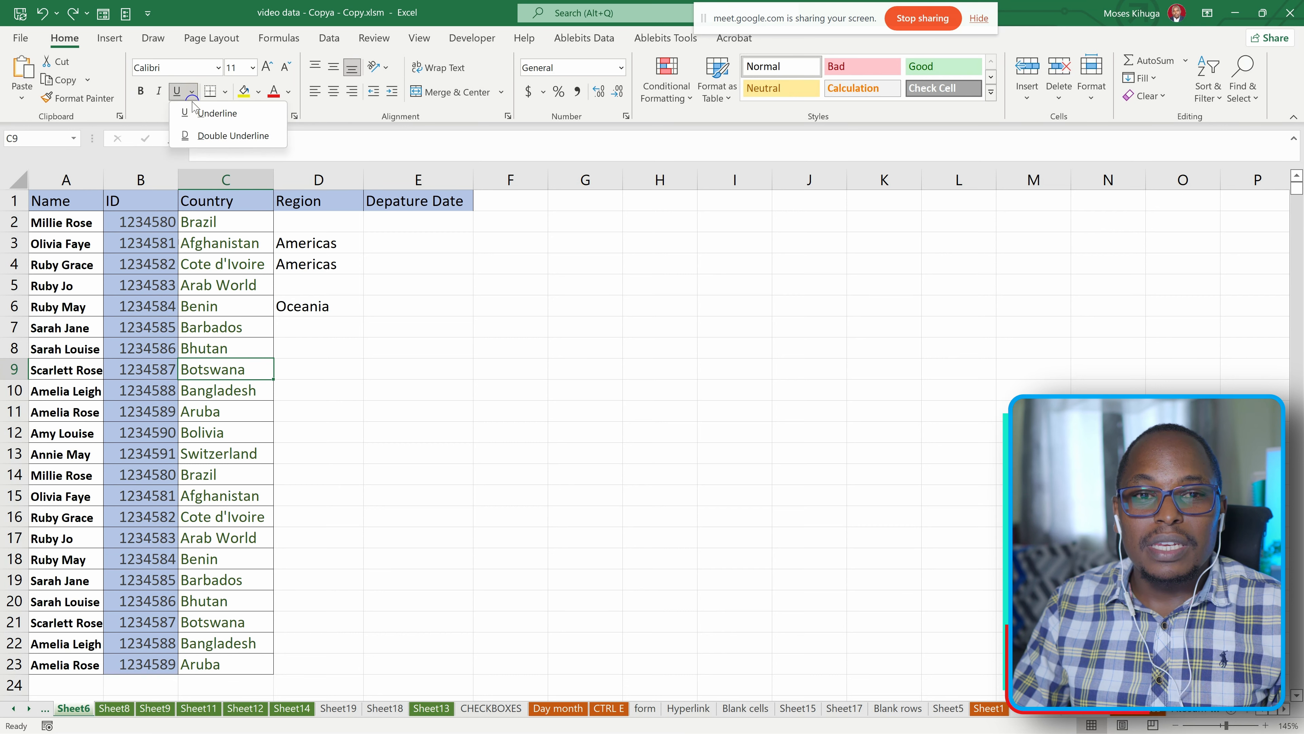
pyautogui.click(155, 115)
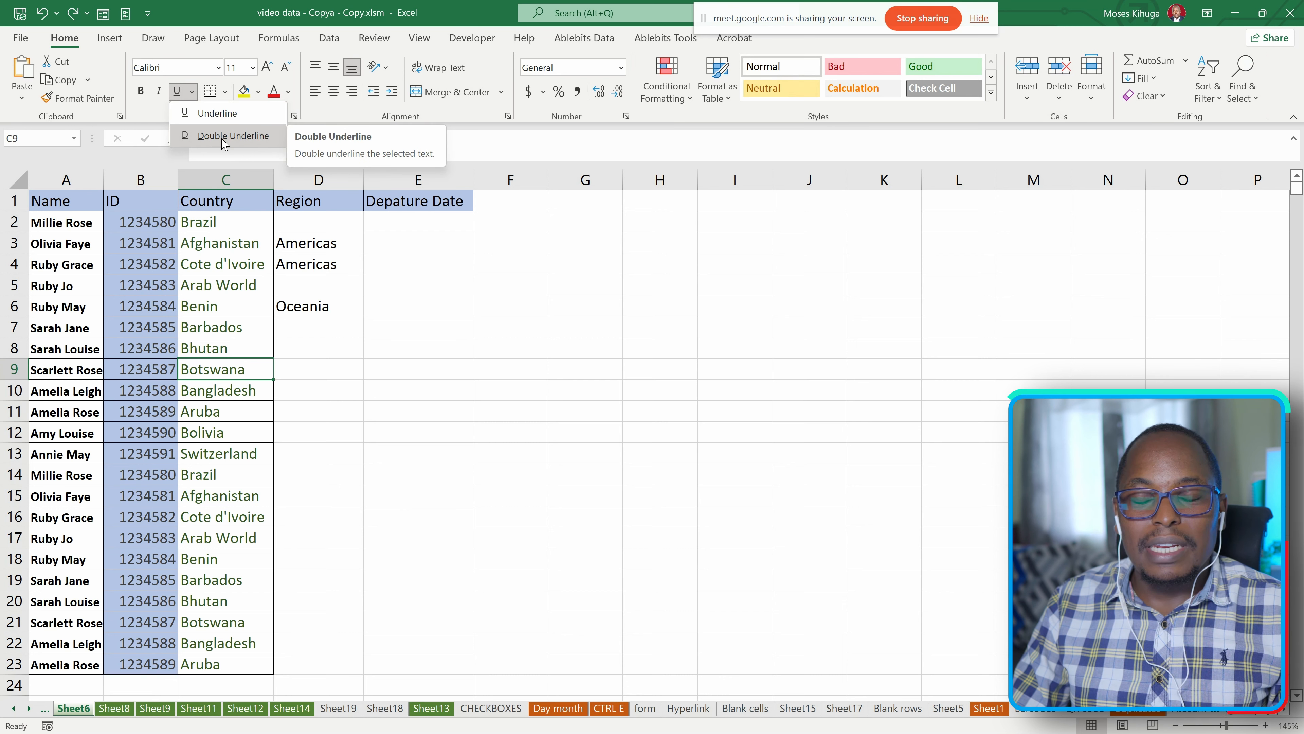
pyautogui.click(356, 255)
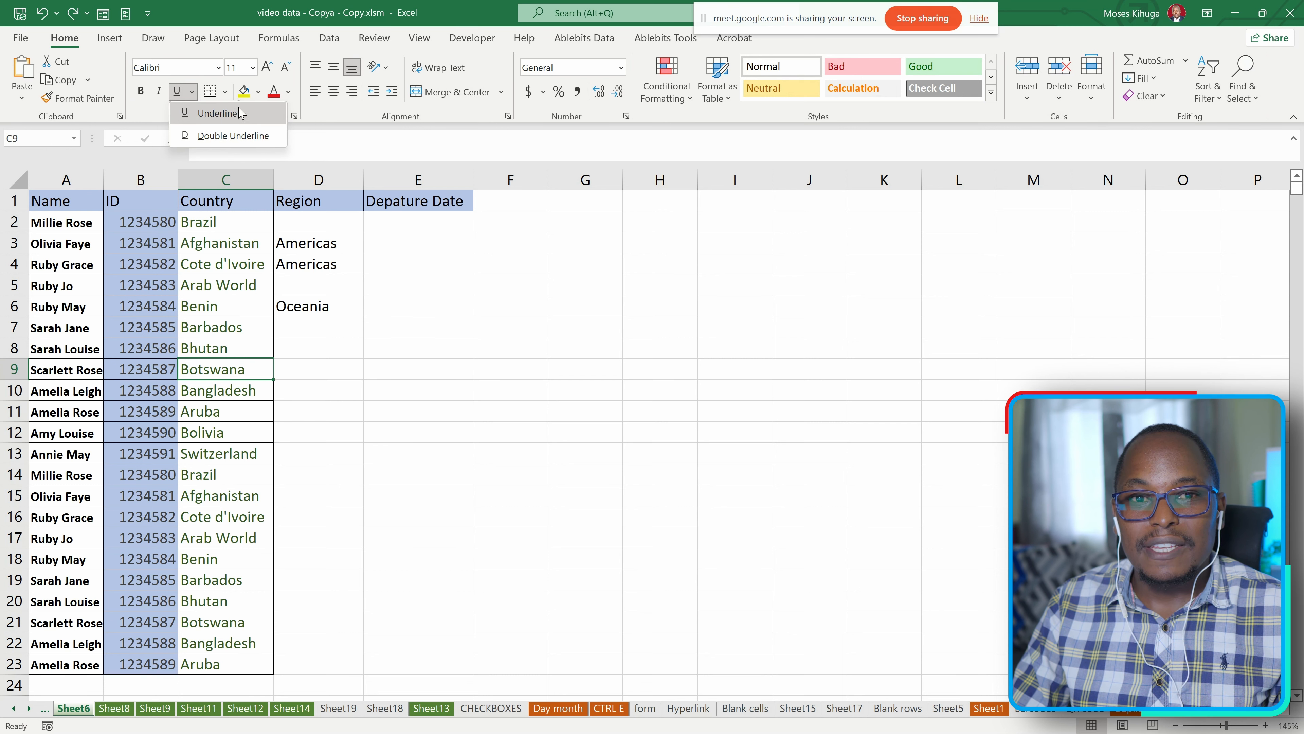
pyautogui.click(149, 112)
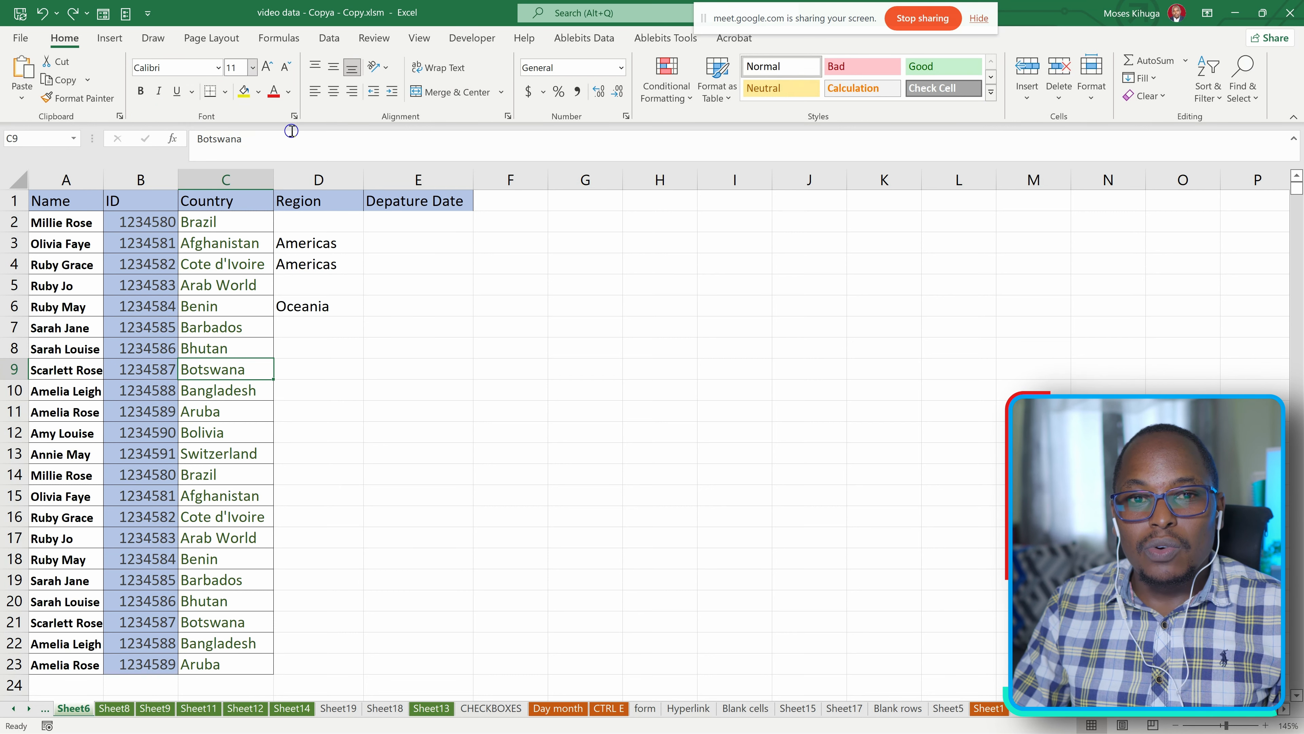
# Examine the font settings for cell C9 in the Format Cells dialog and close it unchanged.
pyautogui.click(294, 114)
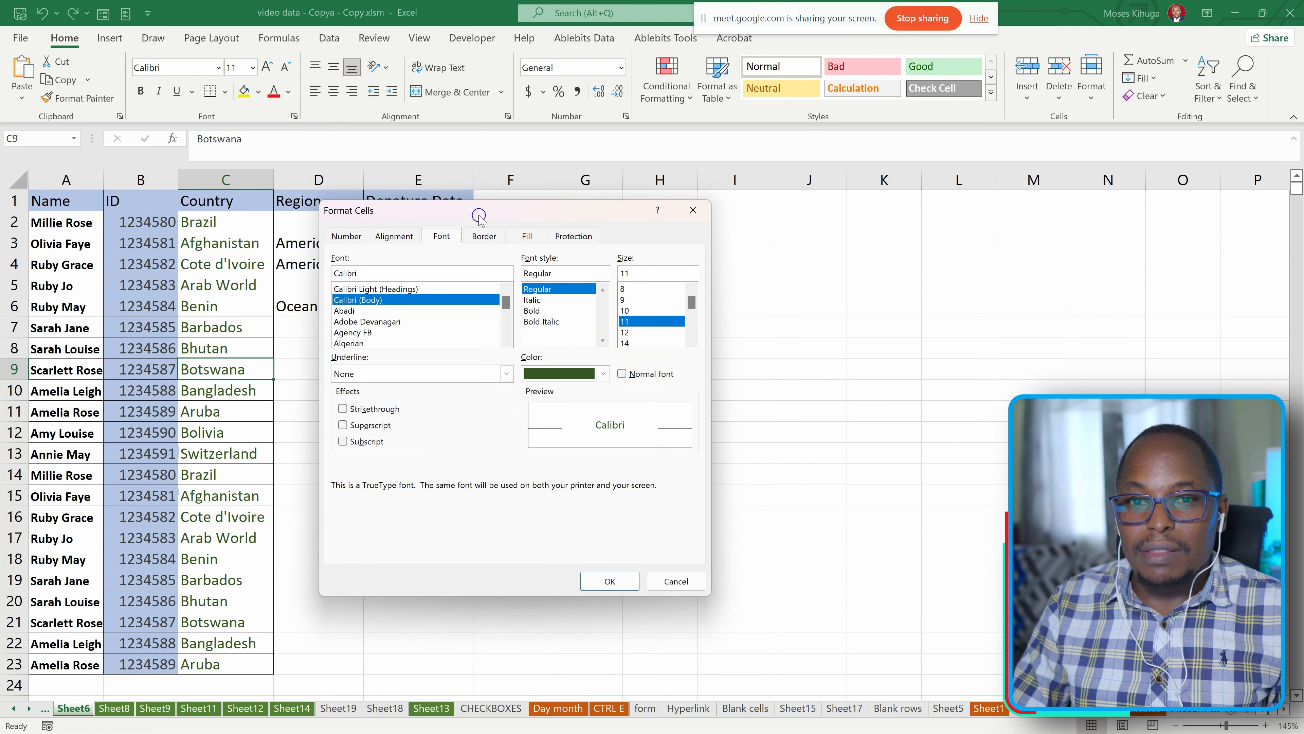
pyautogui.moveTo(420, 205); pyautogui.dragTo(323, 219)
pyautogui.click(597, 220)
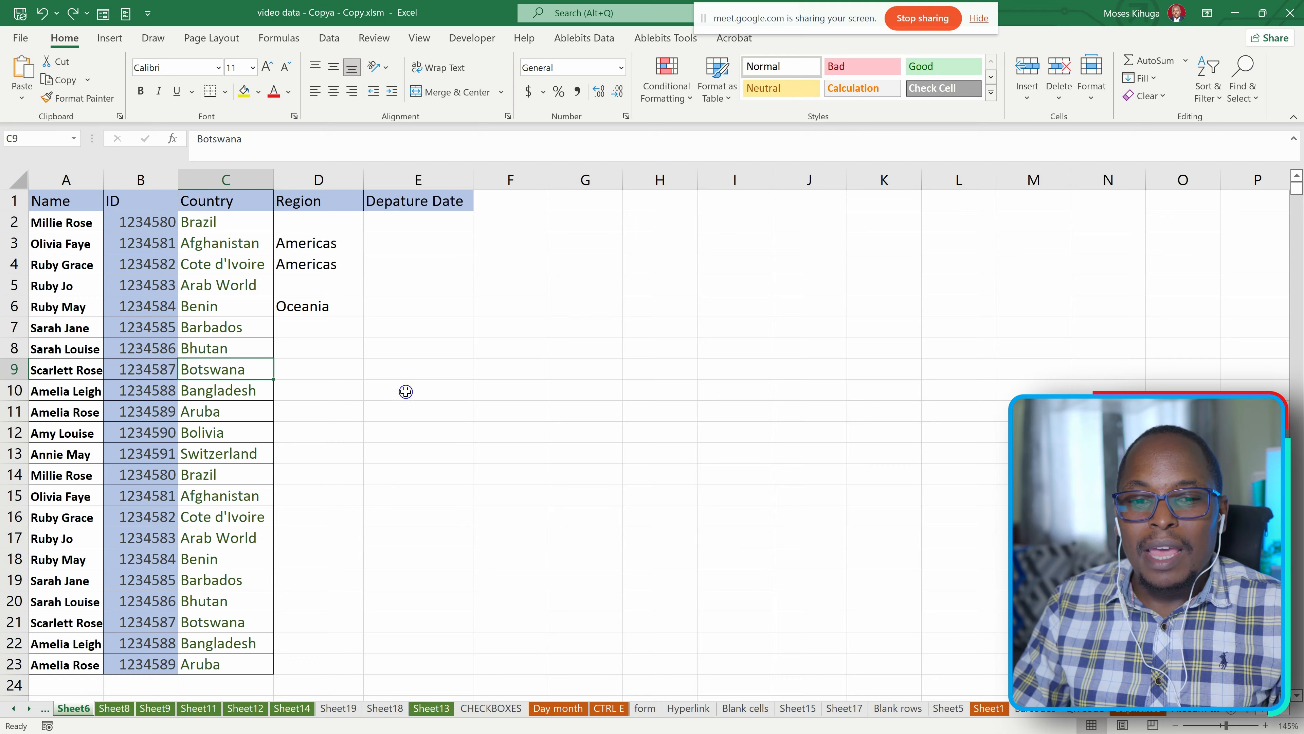
# Fill the empty cell F4 with yellow.
pyautogui.scroll(-1, 406, 392)
pyautogui.scroll(1, 416, 402)
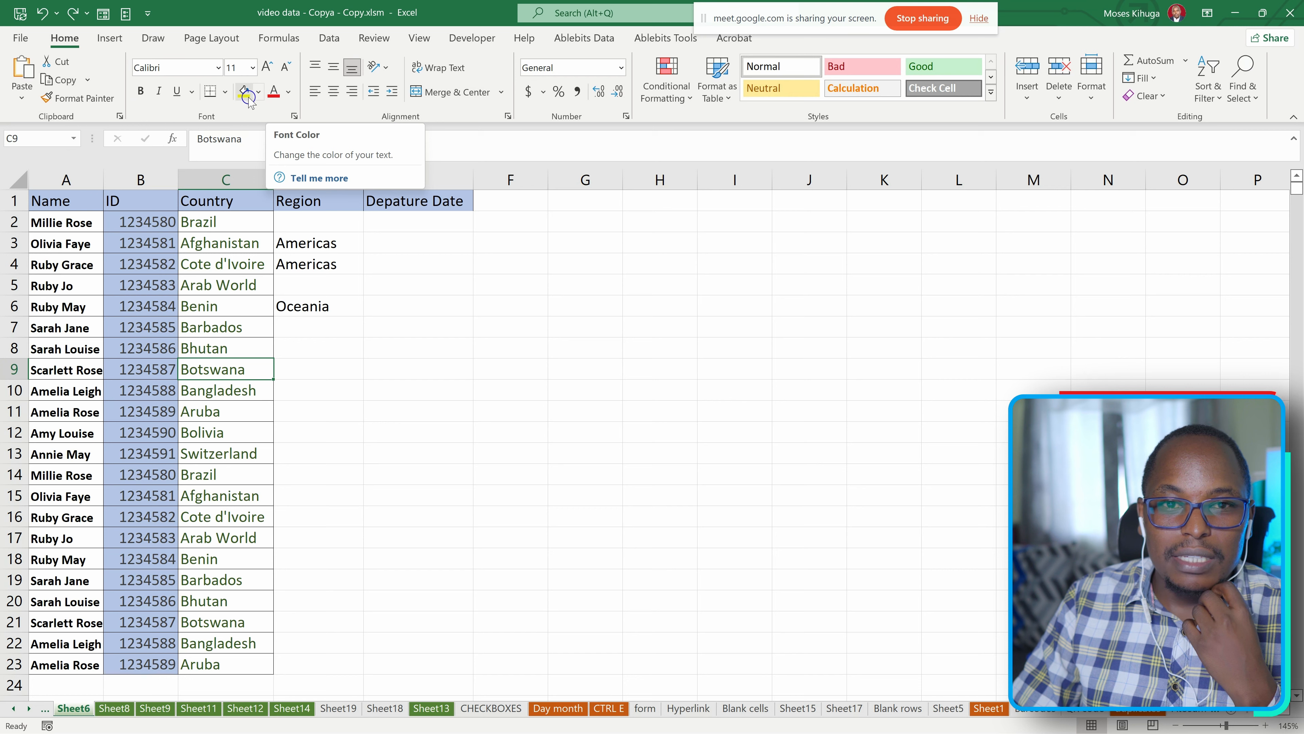
pyautogui.click(510, 263)
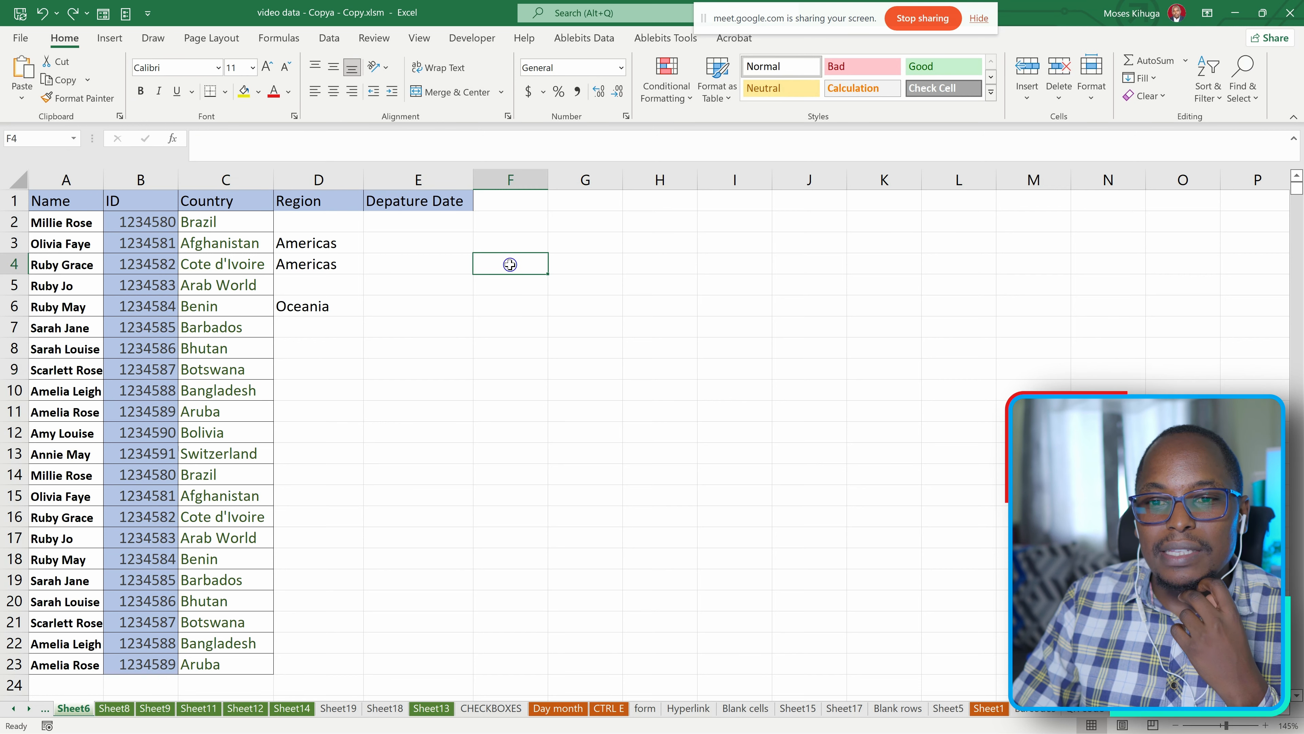
pyautogui.click(243, 92)
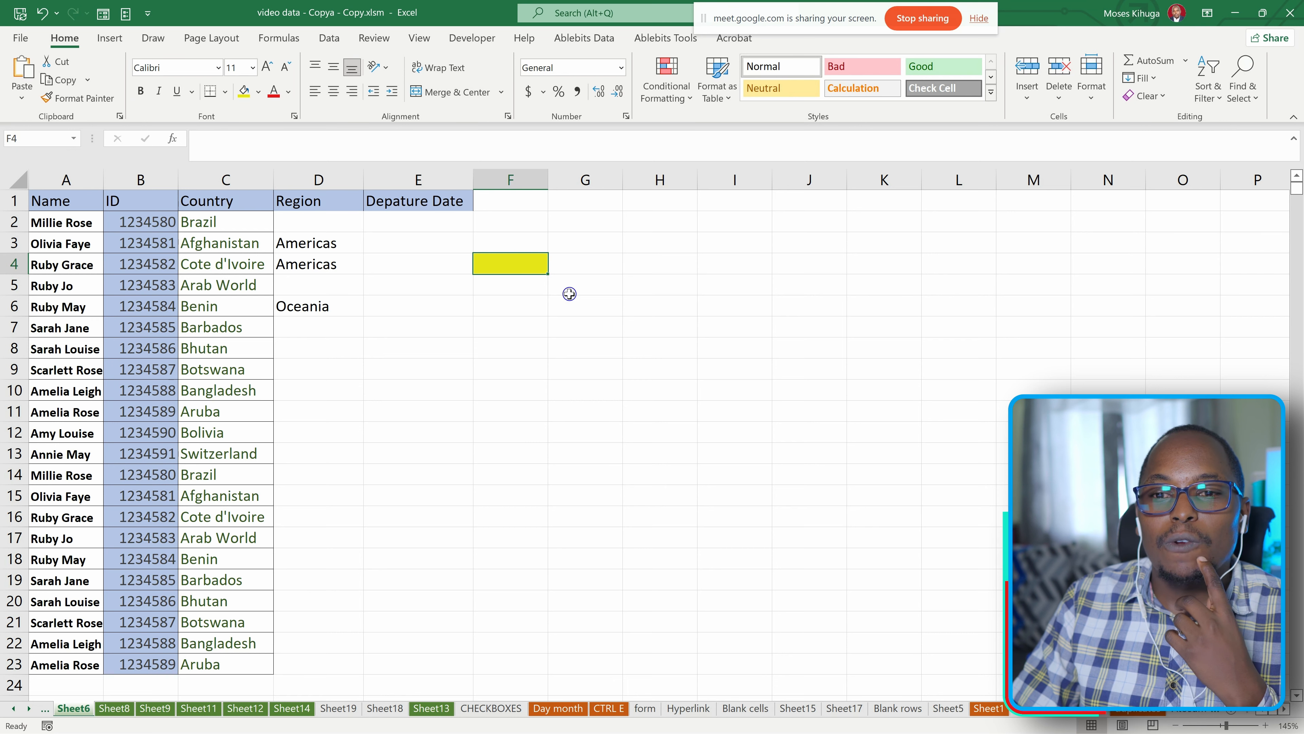
# Fill the cell range F2:J21 with yellow.
pyautogui.moveTo(508, 230)
pyautogui.mouseDown()
pyautogui.moveTo(616, 537)
pyautogui.moveTo(791, 653)
pyautogui.moveTo(786, 622)
pyautogui.mouseUp()
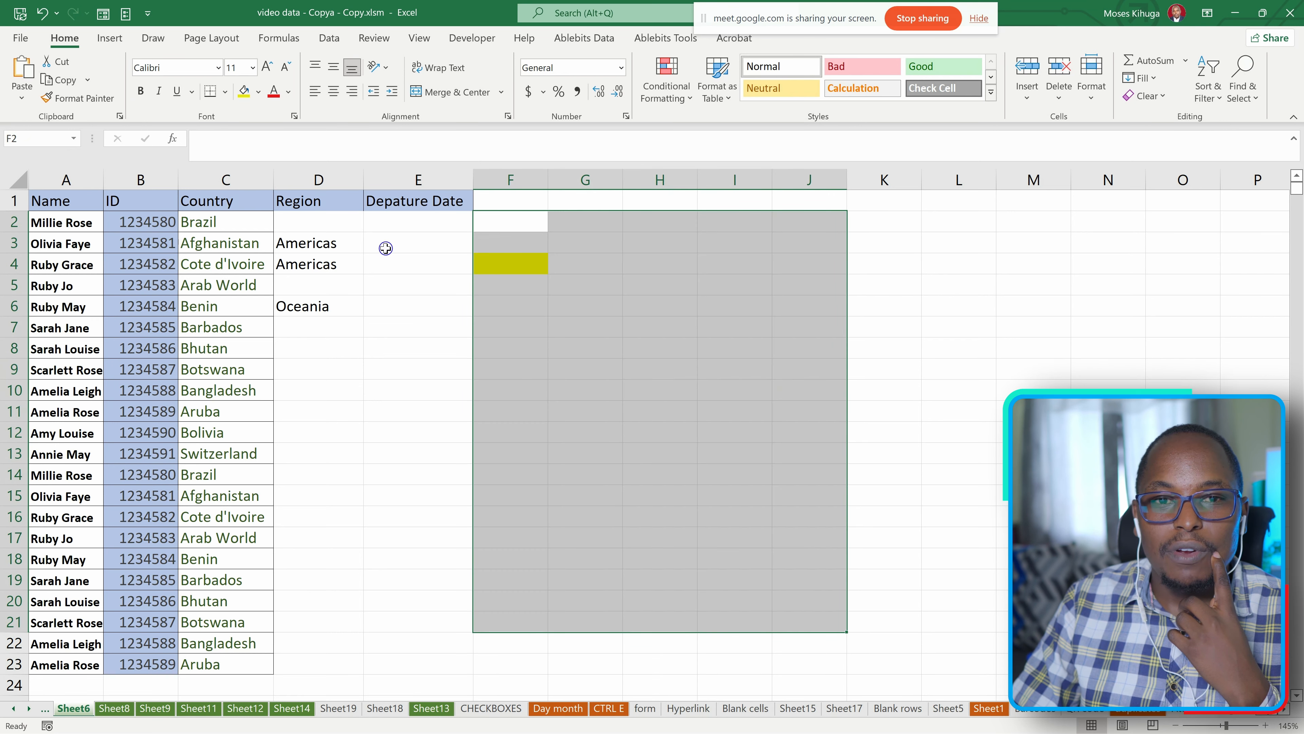
pyautogui.click(244, 91)
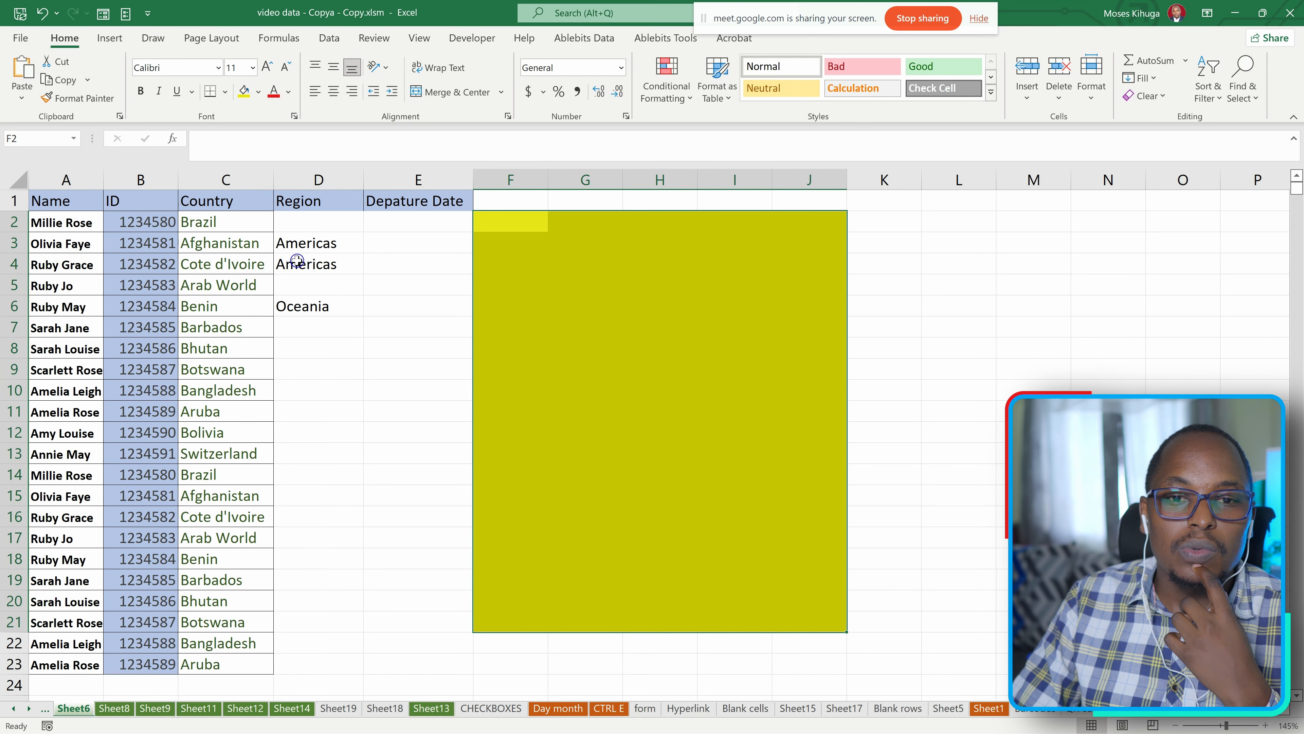
# Change the font color of the Americas entry in cell D4 to red.
pyautogui.click(308, 267)
pyautogui.click(275, 93)
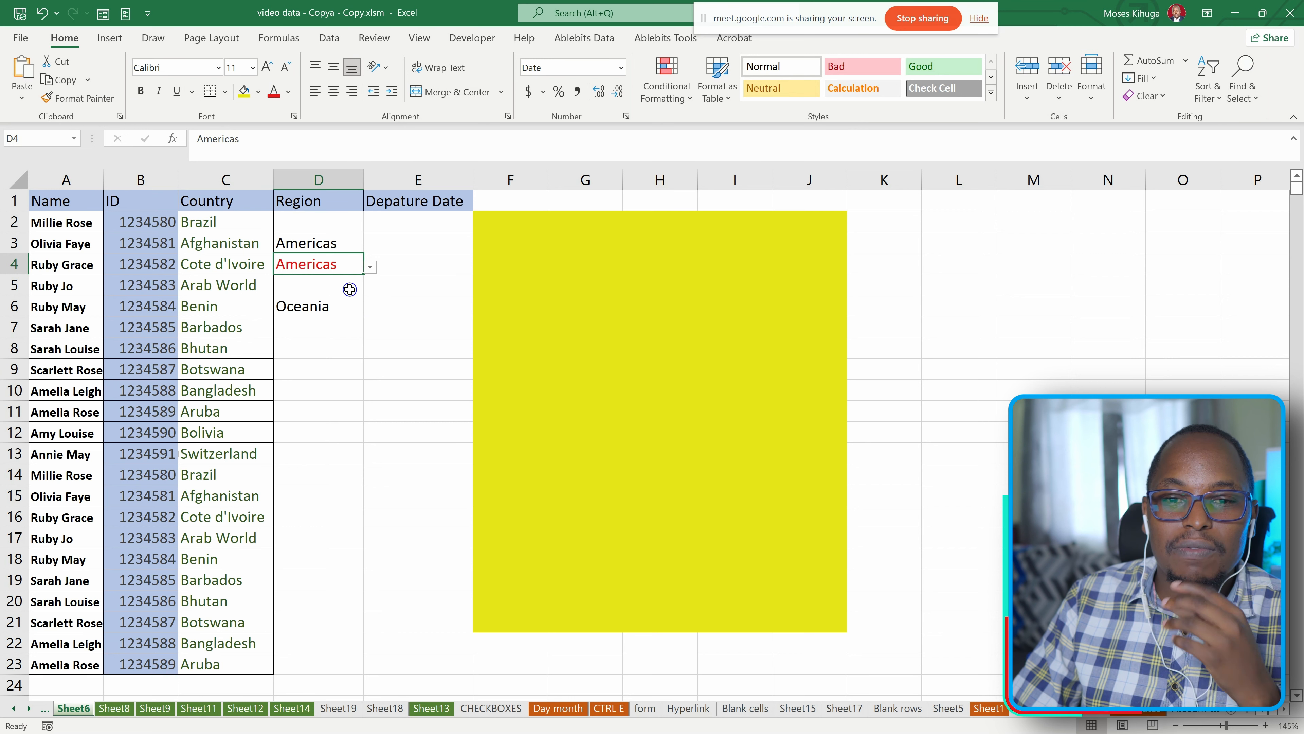
# Examine the standard and custom font colors and the color model choices for cell D4 without applying any.
pyautogui.click(289, 92)
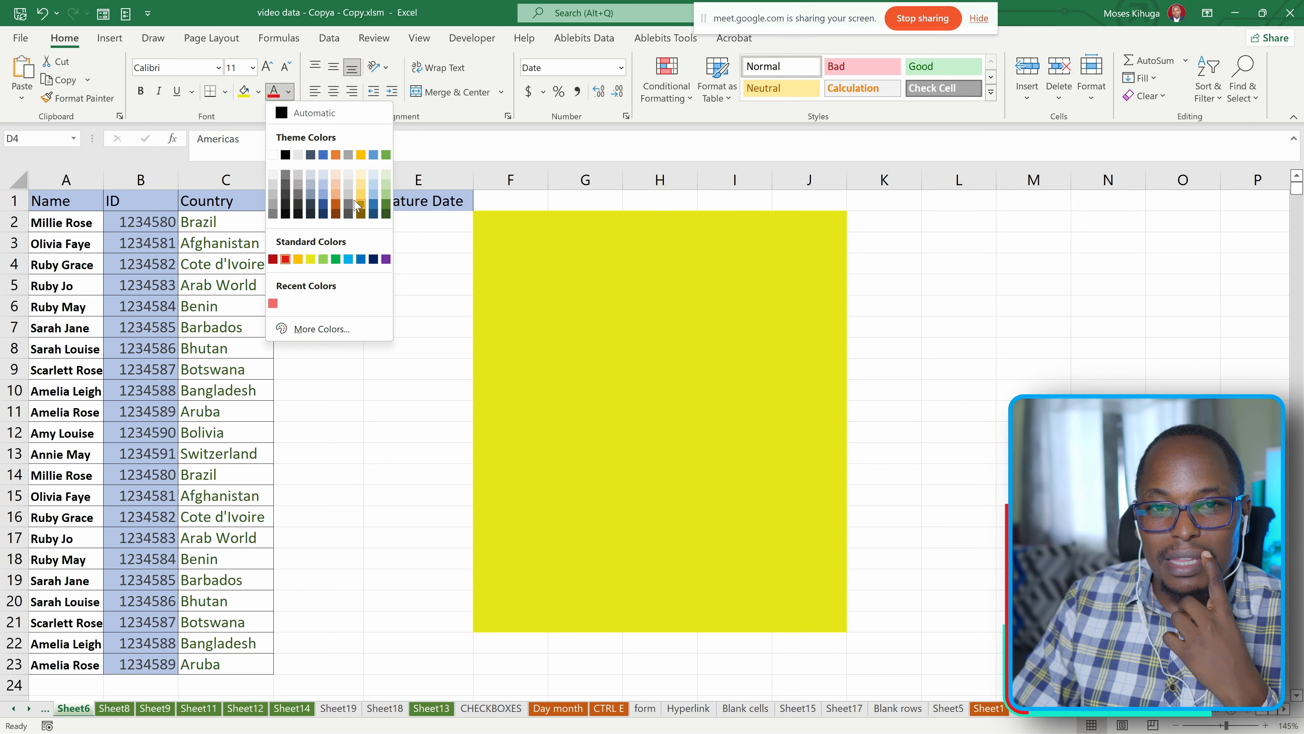
pyautogui.click(298, 331)
pyautogui.click(596, 308)
pyautogui.click(568, 289)
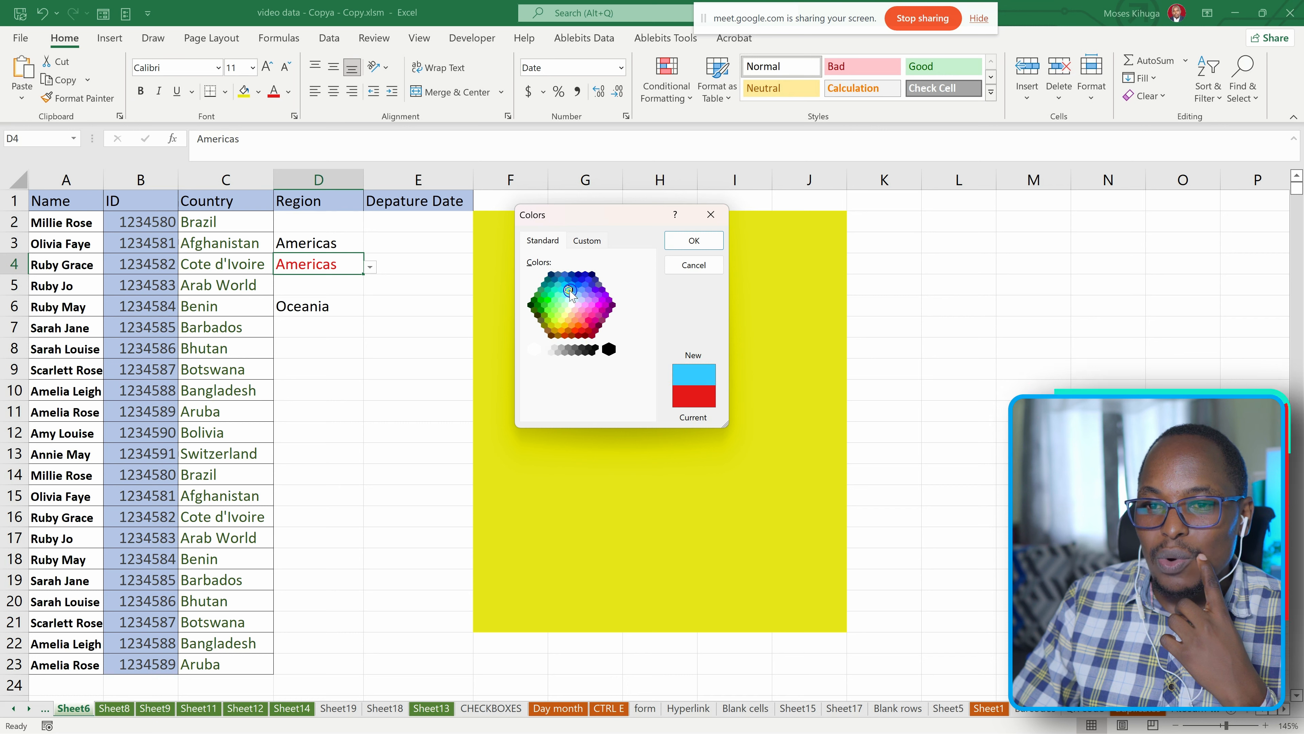
pyautogui.click(578, 241)
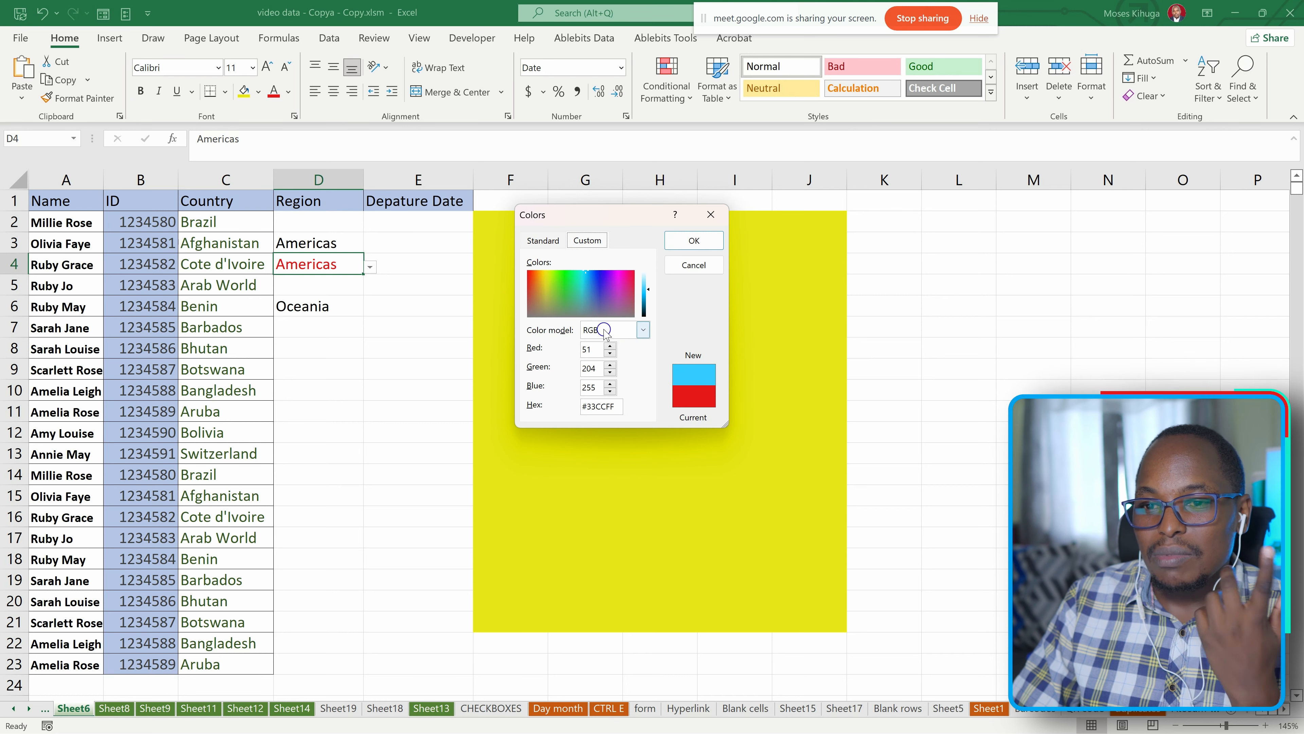
pyautogui.click(645, 330)
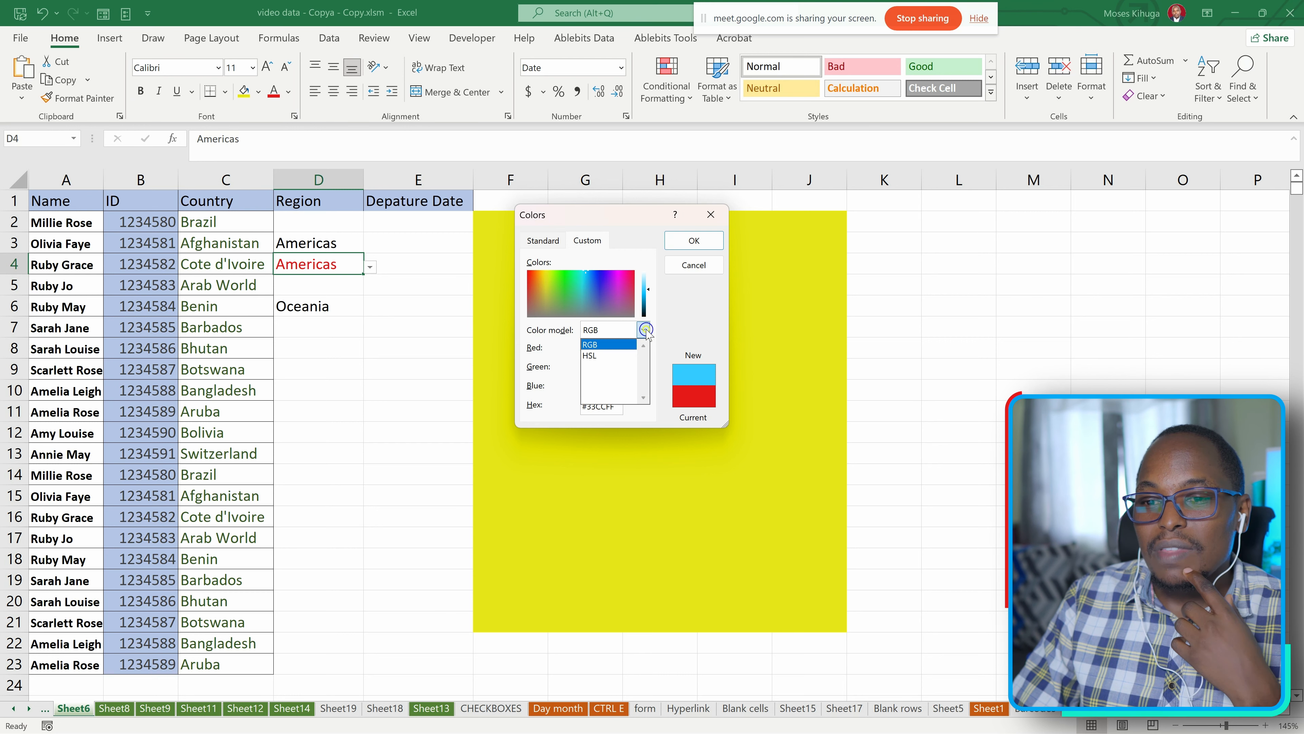
pyautogui.click(677, 317)
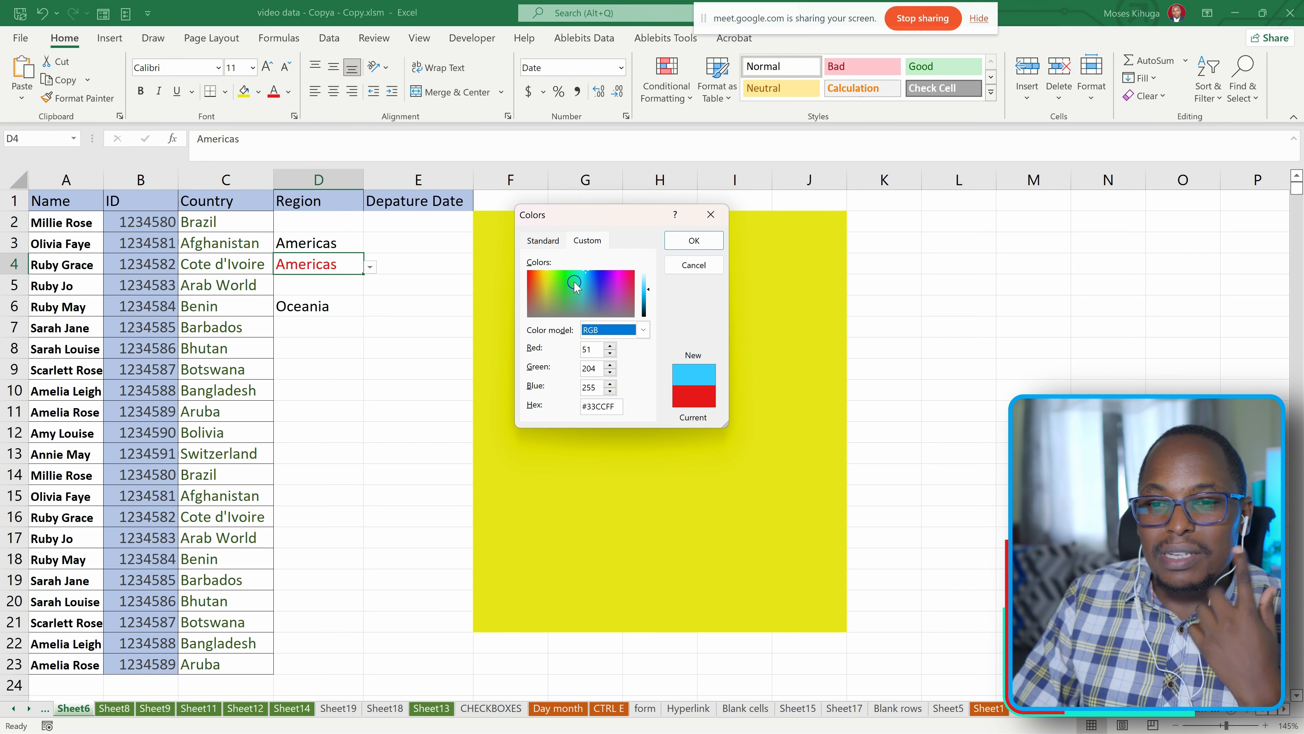
pyautogui.moveTo(541, 284); pyautogui.dragTo(584, 291)
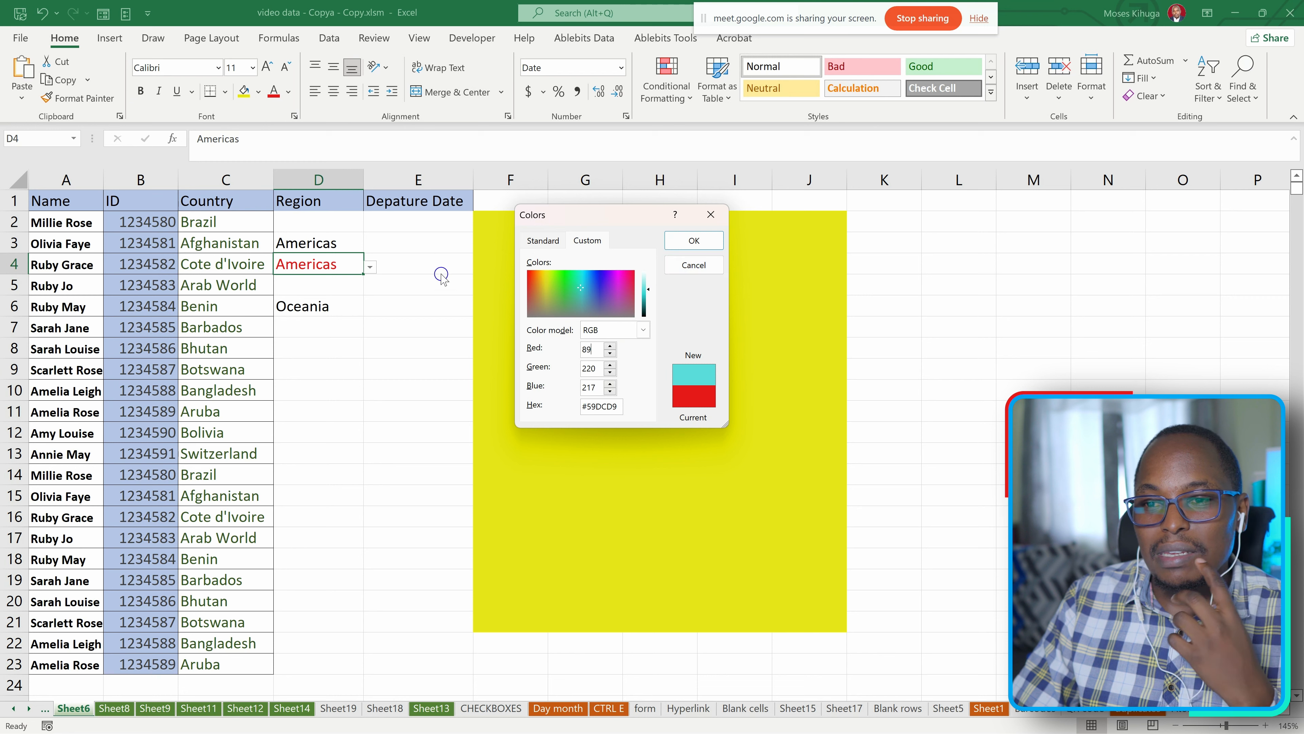
pyautogui.click(709, 215)
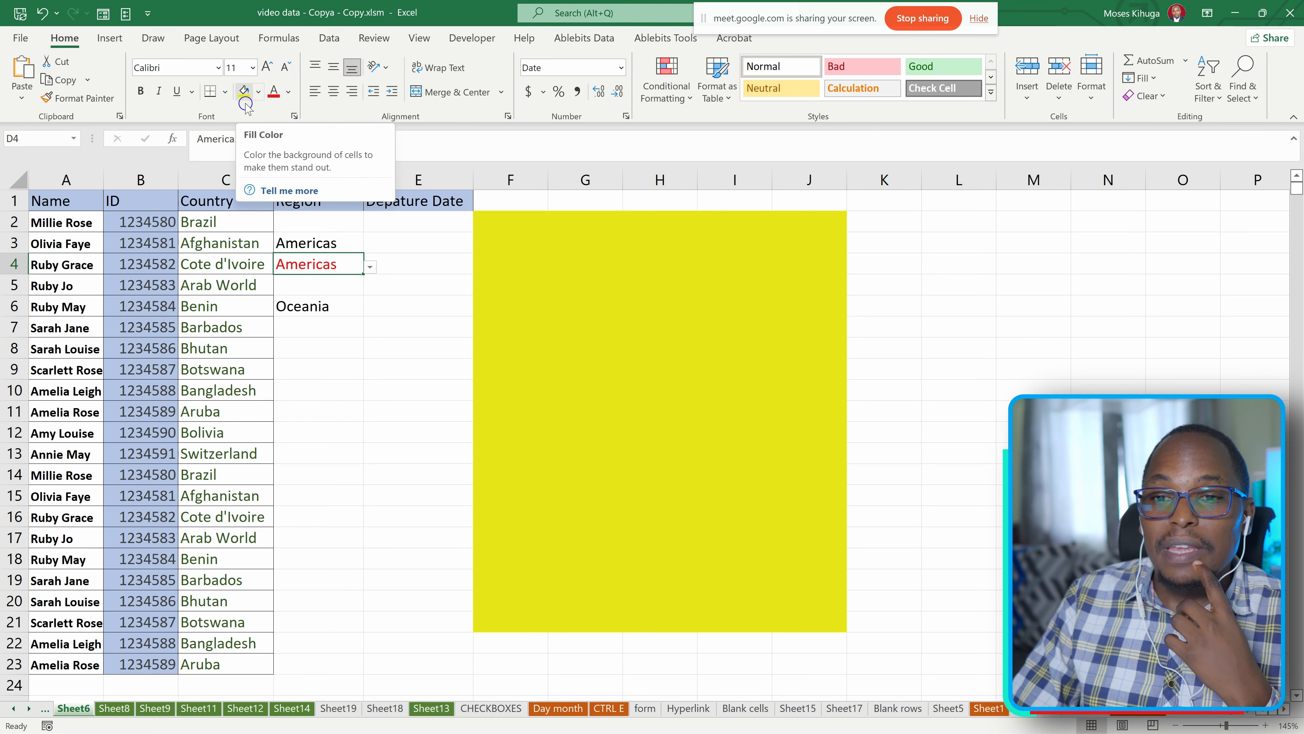
# Open the extended color choices for the fill of cell D4.
pyautogui.click(258, 93)
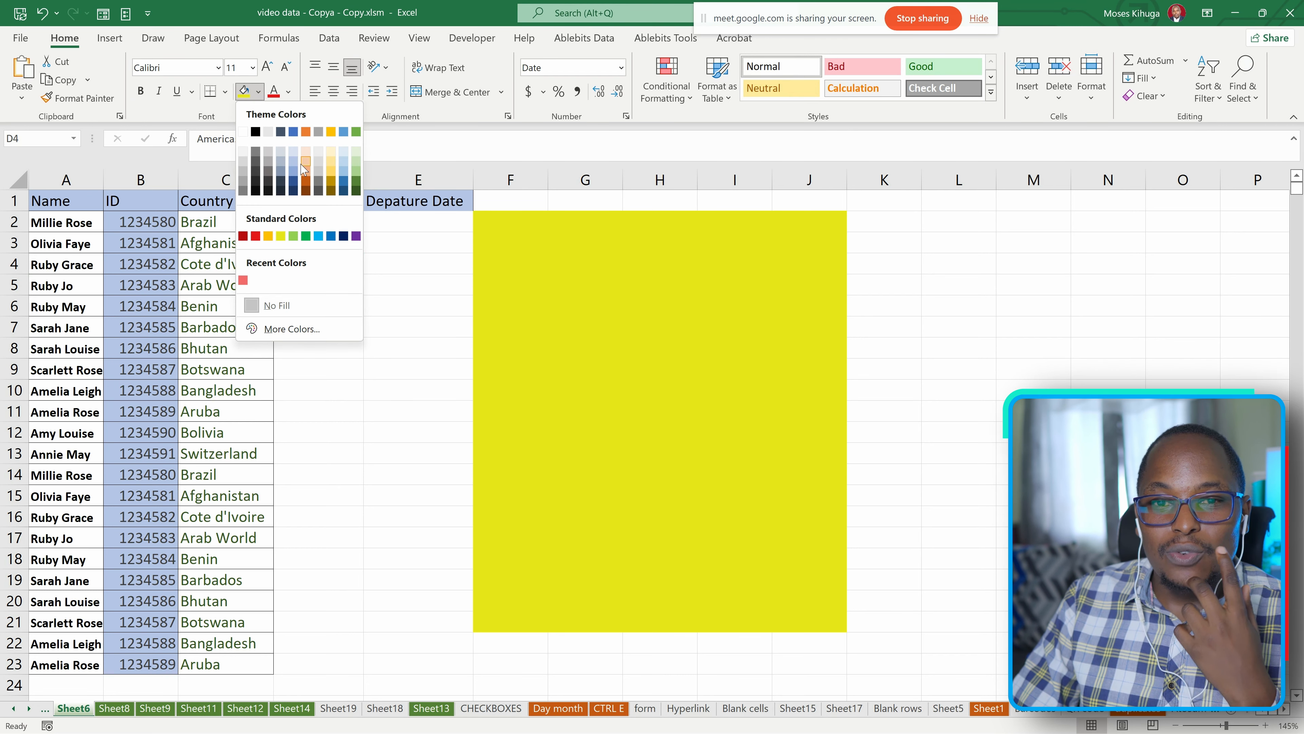
pyautogui.click(291, 329)
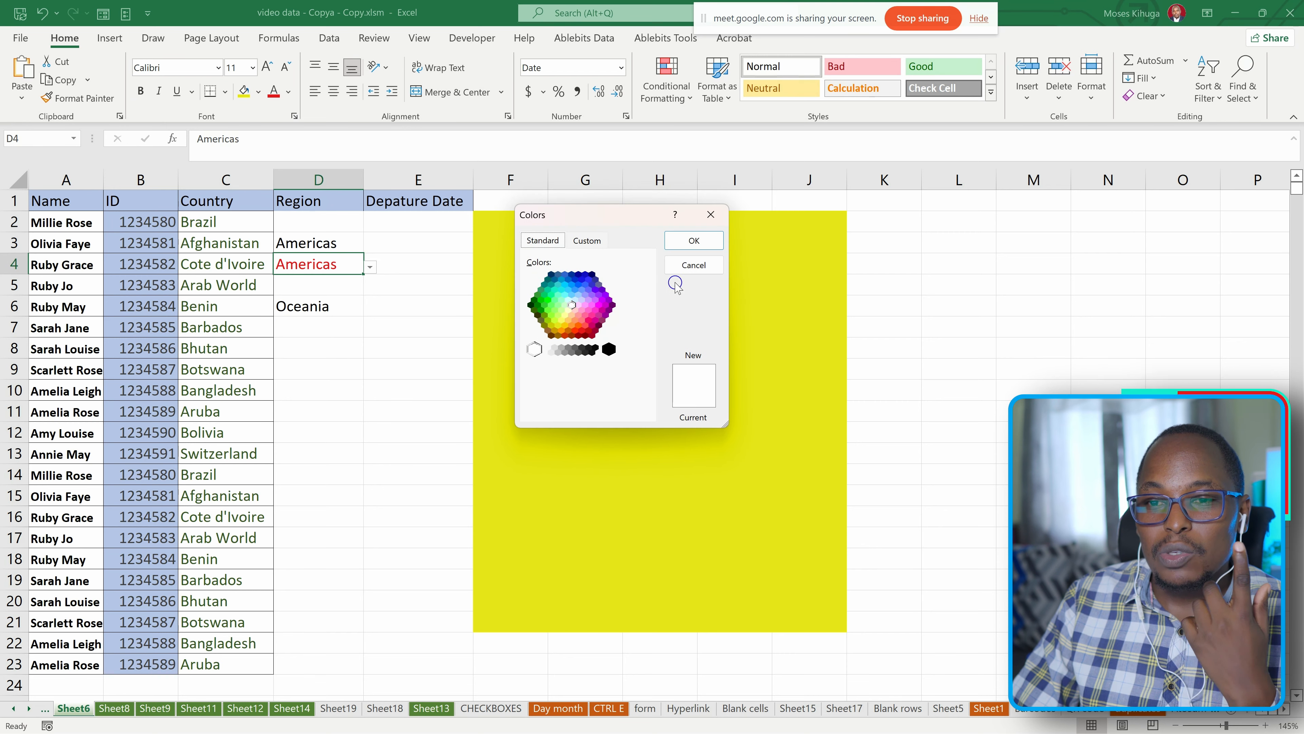
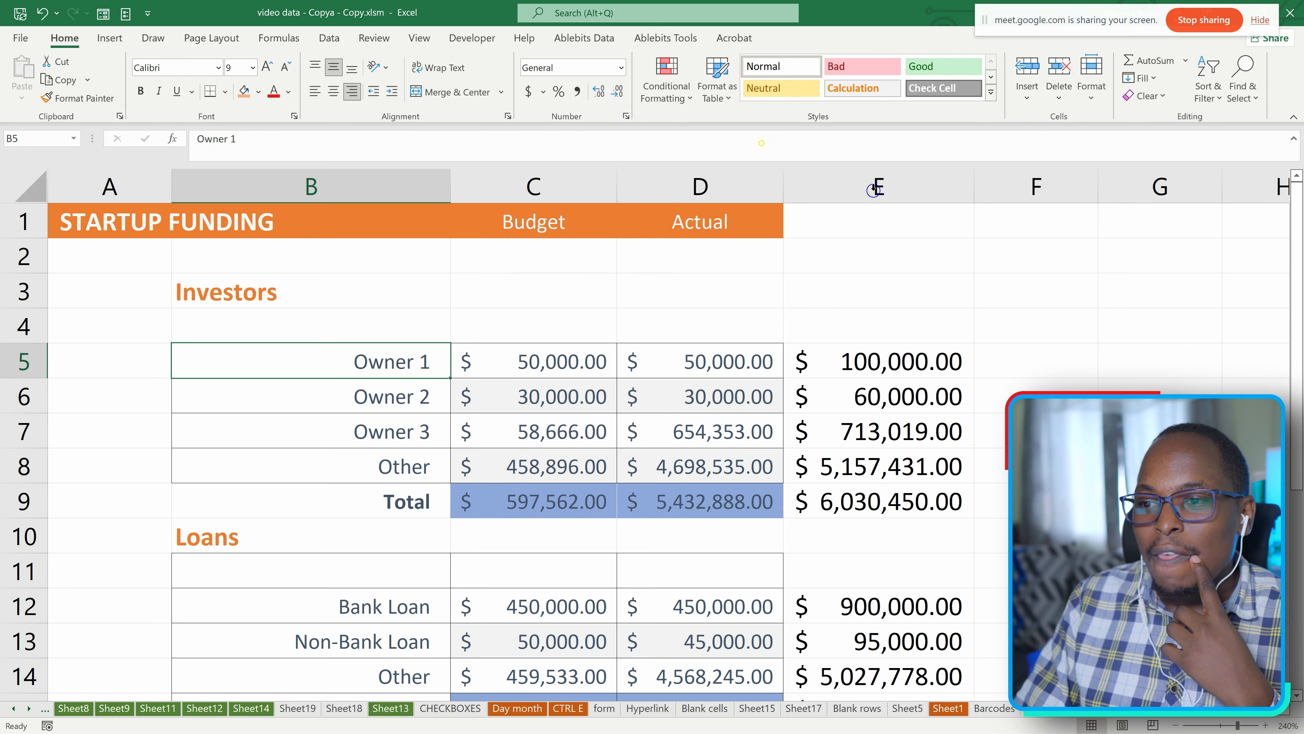
# Enter the current date, 3/30/2023, in cell E2 as a fixed value.
pyautogui.click(905, 265)
pyautogui.press('ctrl')
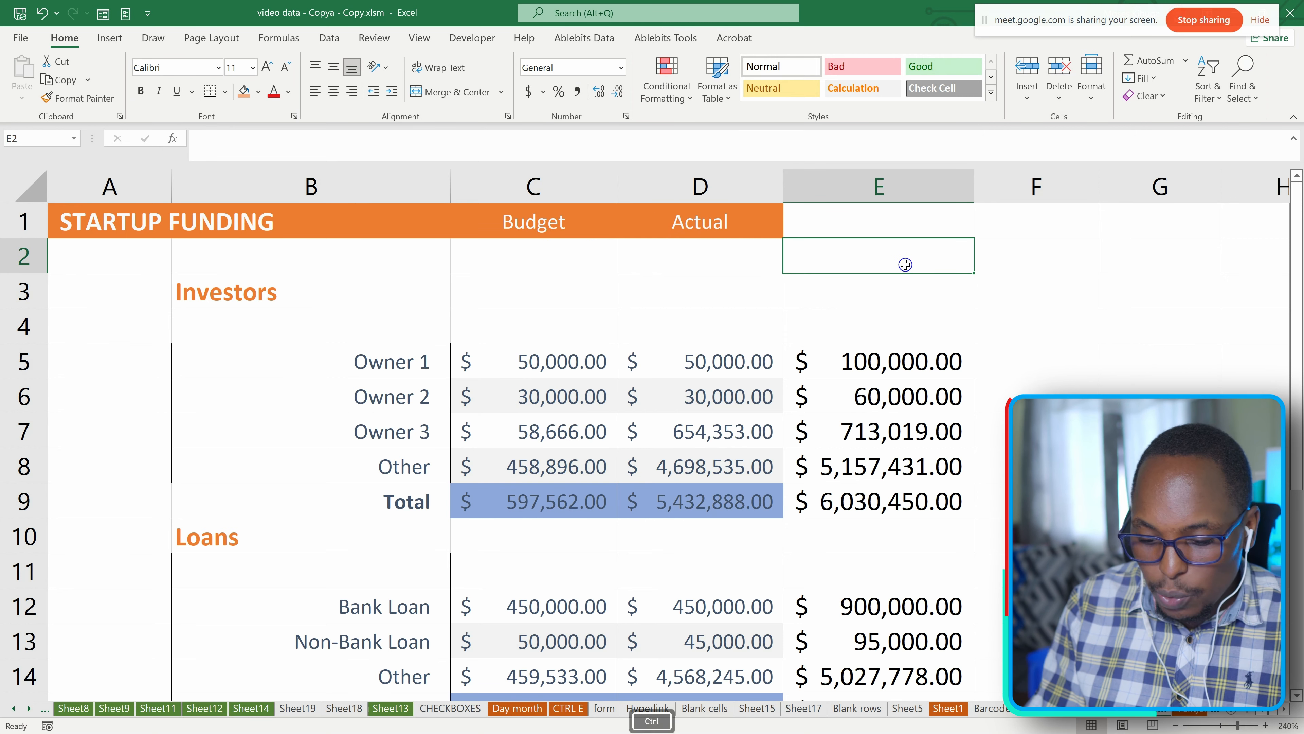
pyautogui.hotkey('ctrl', ';')
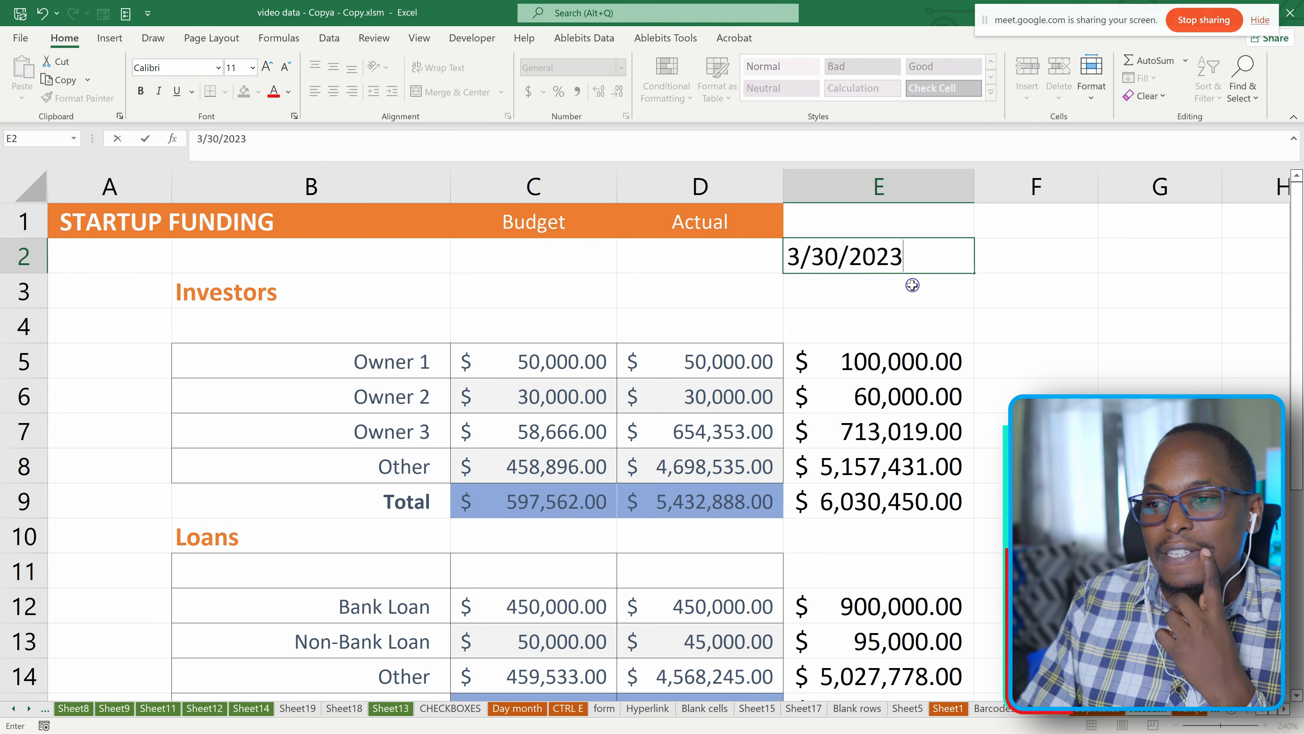
pyautogui.press('Return')
# Format the date in cell E2 with the long date type "*Wednesday, March 14, 2012".
pyautogui.press('Up')
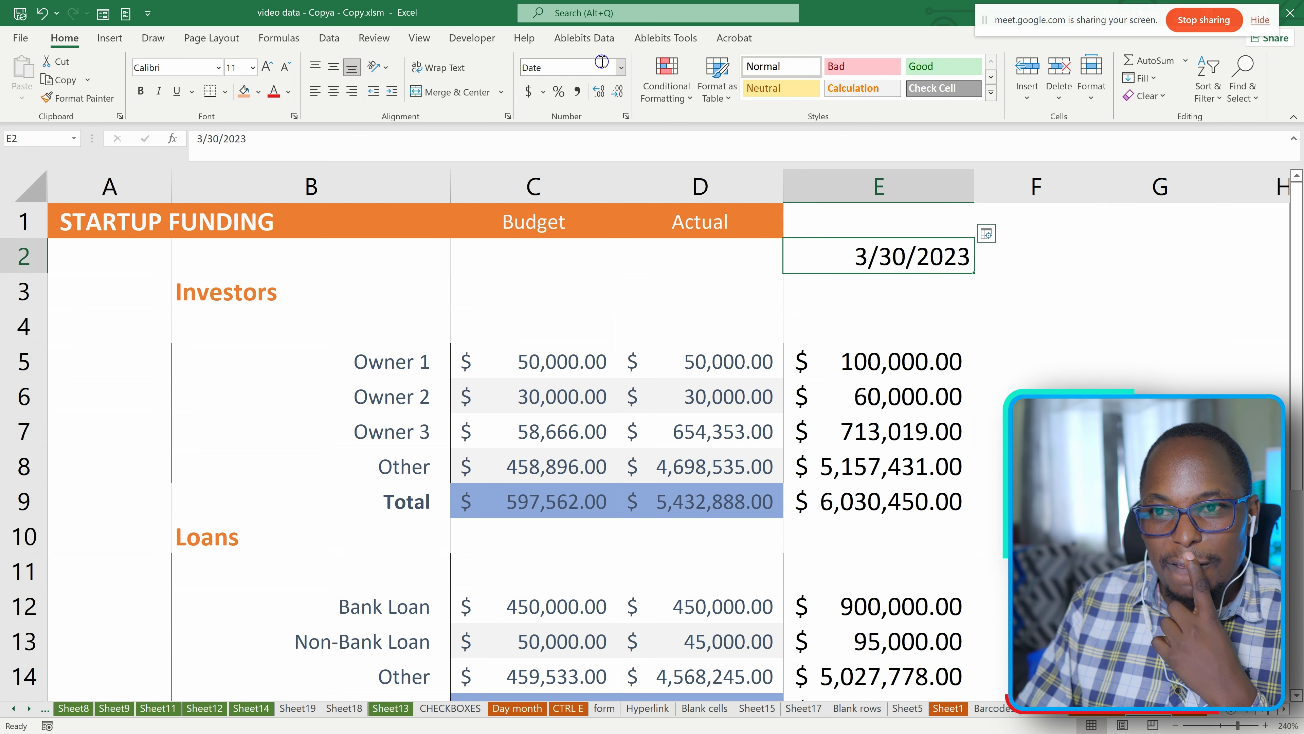
pyautogui.click(622, 66)
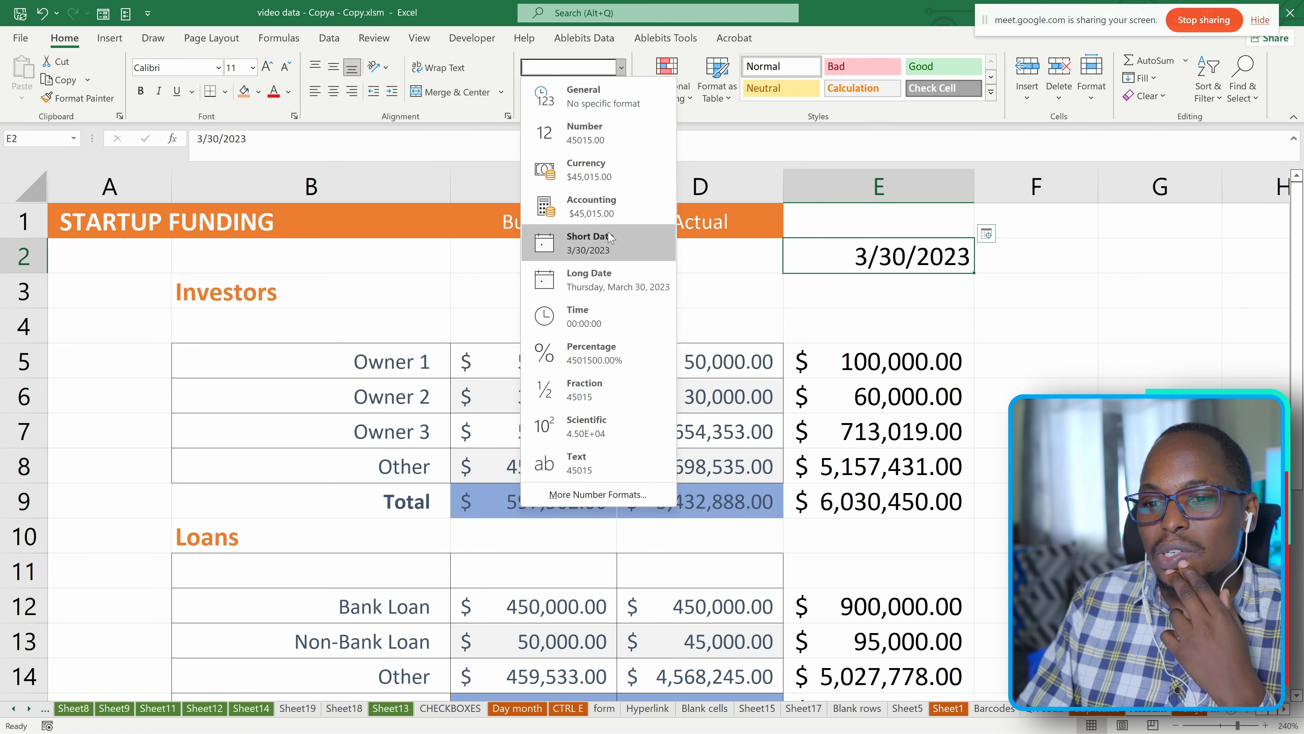
pyautogui.click(600, 495)
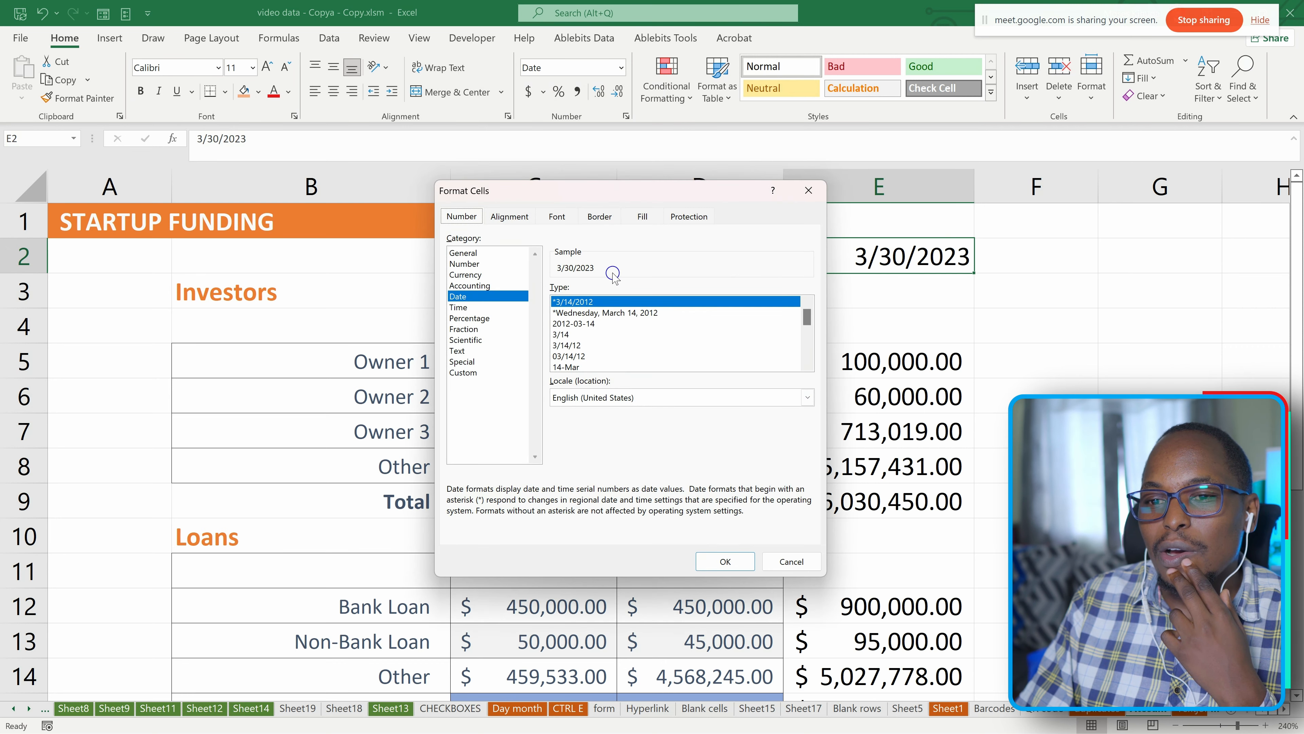
pyautogui.click(583, 323)
pyautogui.click(585, 312)
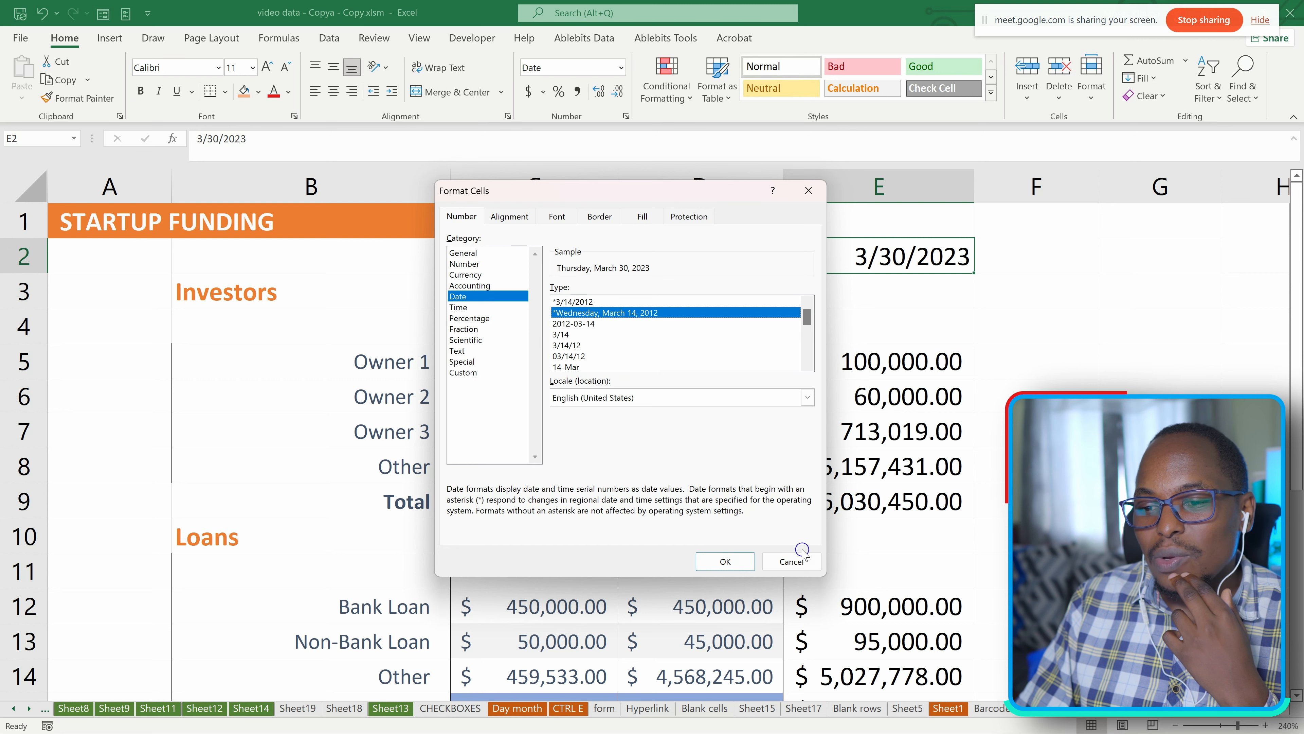
pyautogui.click(726, 561)
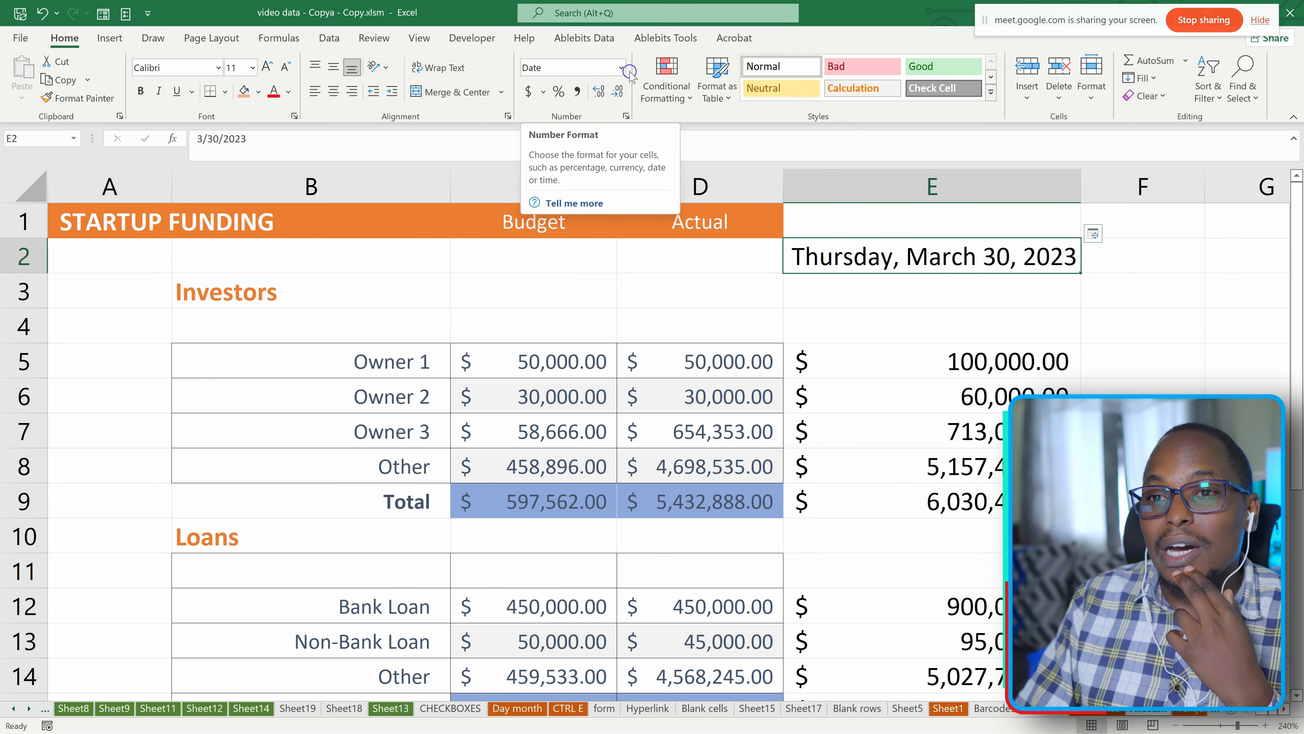
# Examine the available date types and the custom format code for cell E2 without changing the format.
pyautogui.click(635, 116)
pyautogui.scroll(-4, 602, 331)
pyautogui.scroll(4, 603, 331)
pyautogui.scroll(-4, 603, 332)
pyautogui.scroll(2, 603, 331)
pyautogui.scroll(-2, 602, 331)
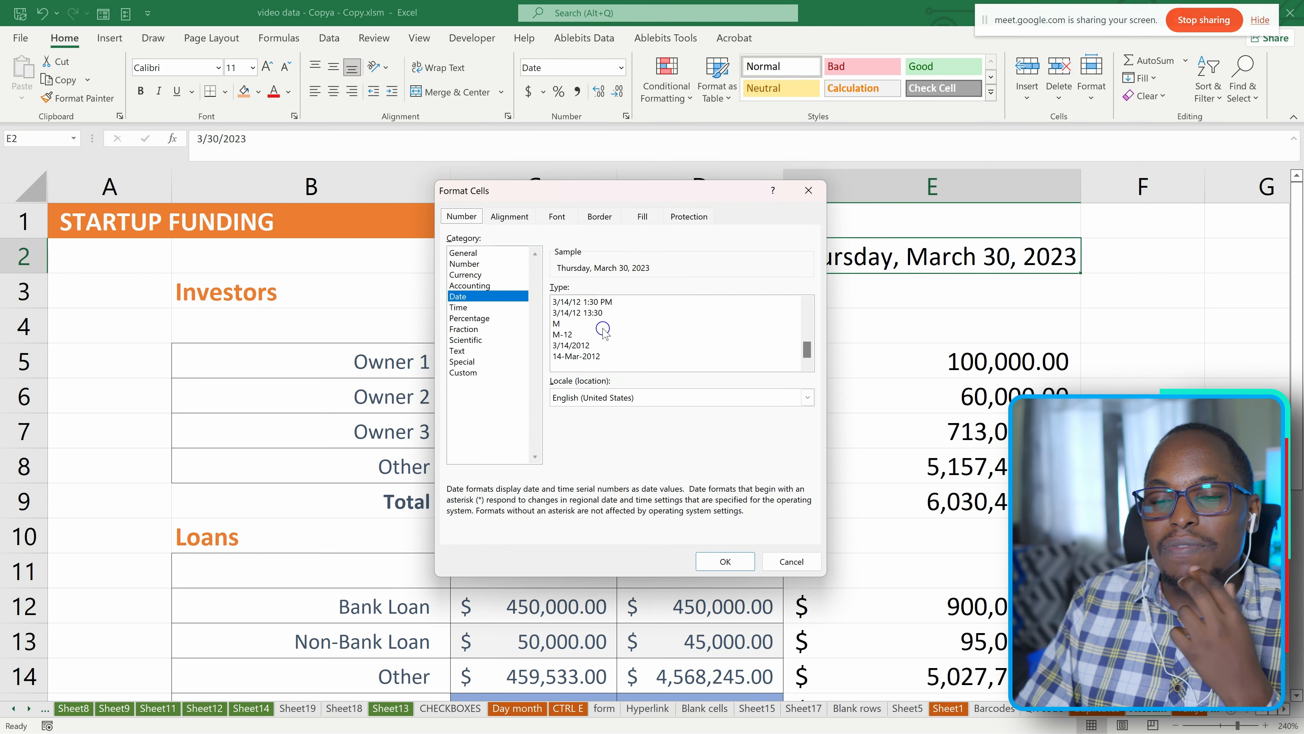
pyautogui.scroll(4, 598, 342)
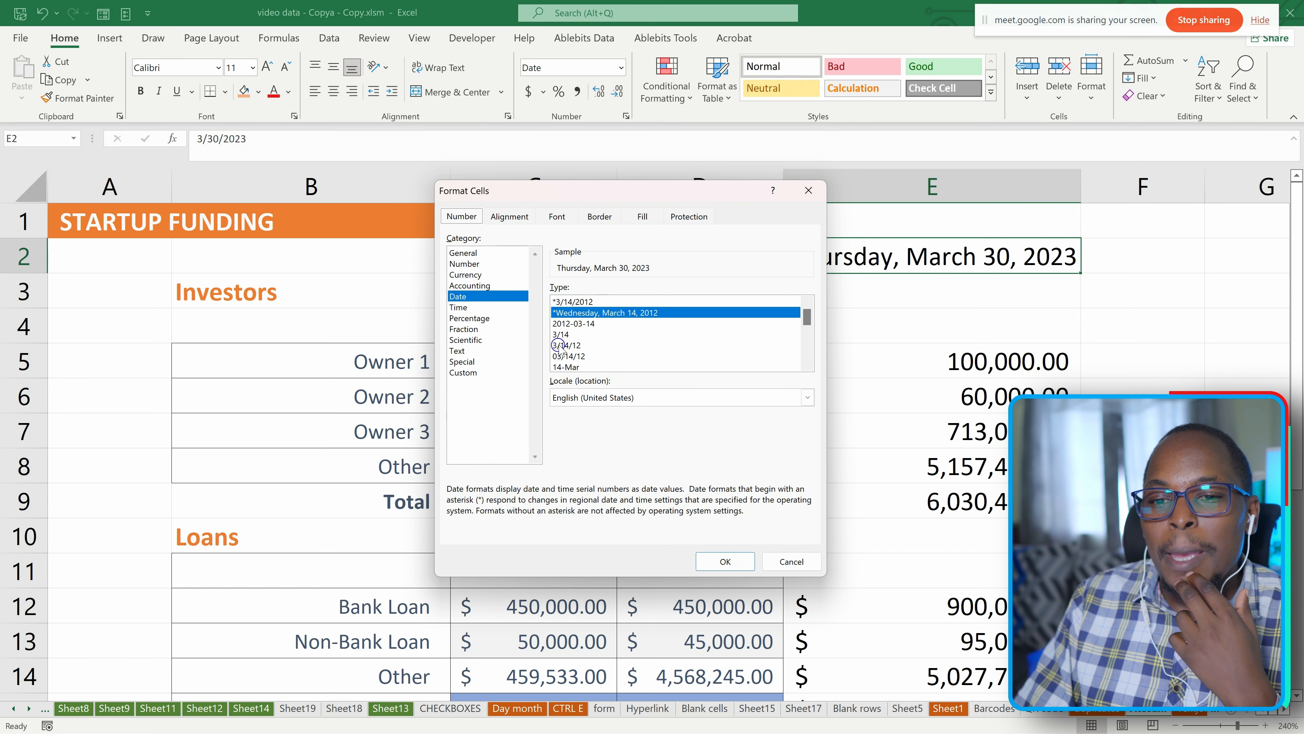
pyautogui.click(463, 373)
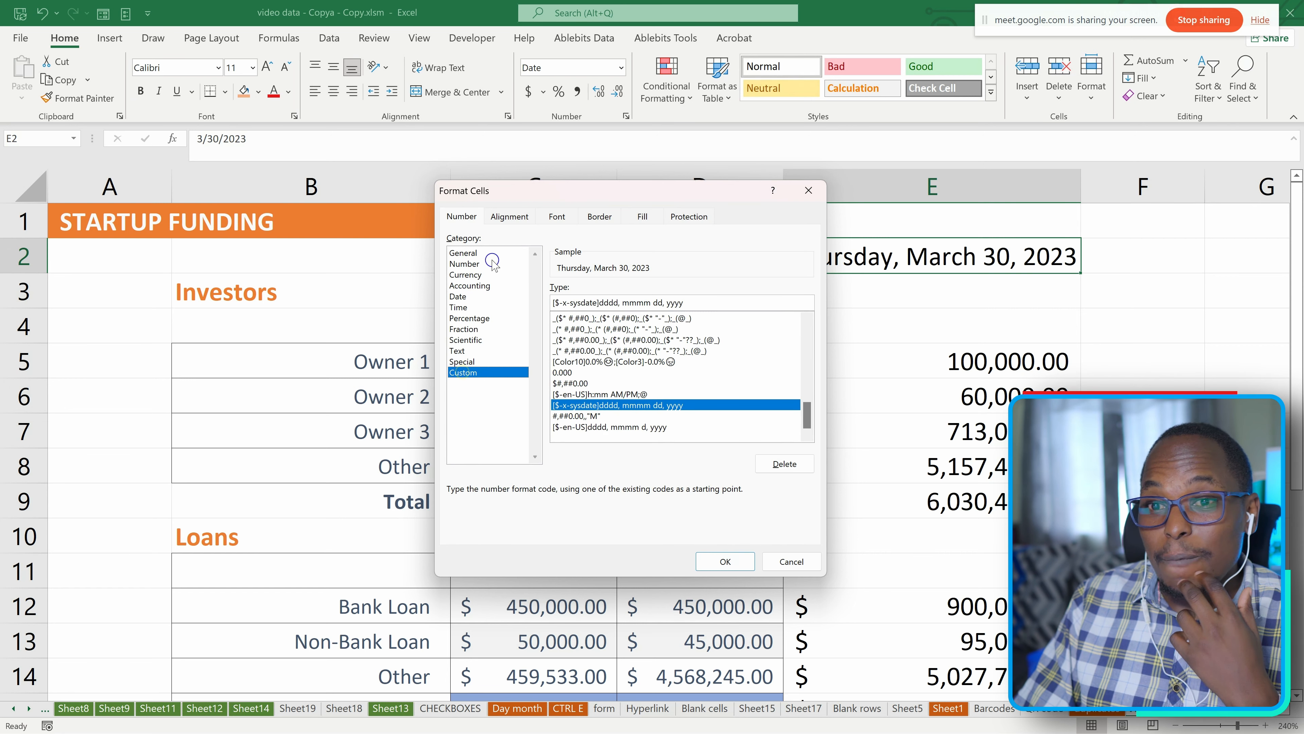
pyautogui.moveTo(587, 194); pyautogui.dragTo(429, 196)
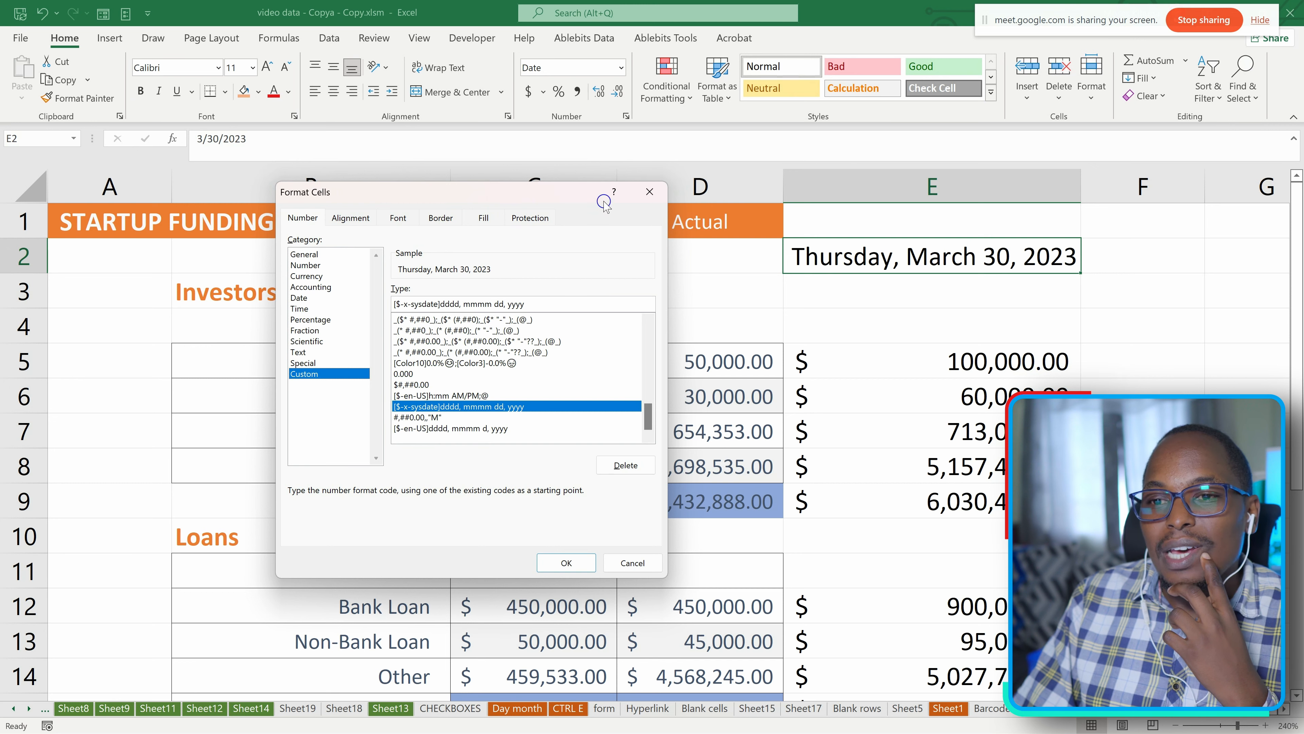
pyautogui.click(655, 198)
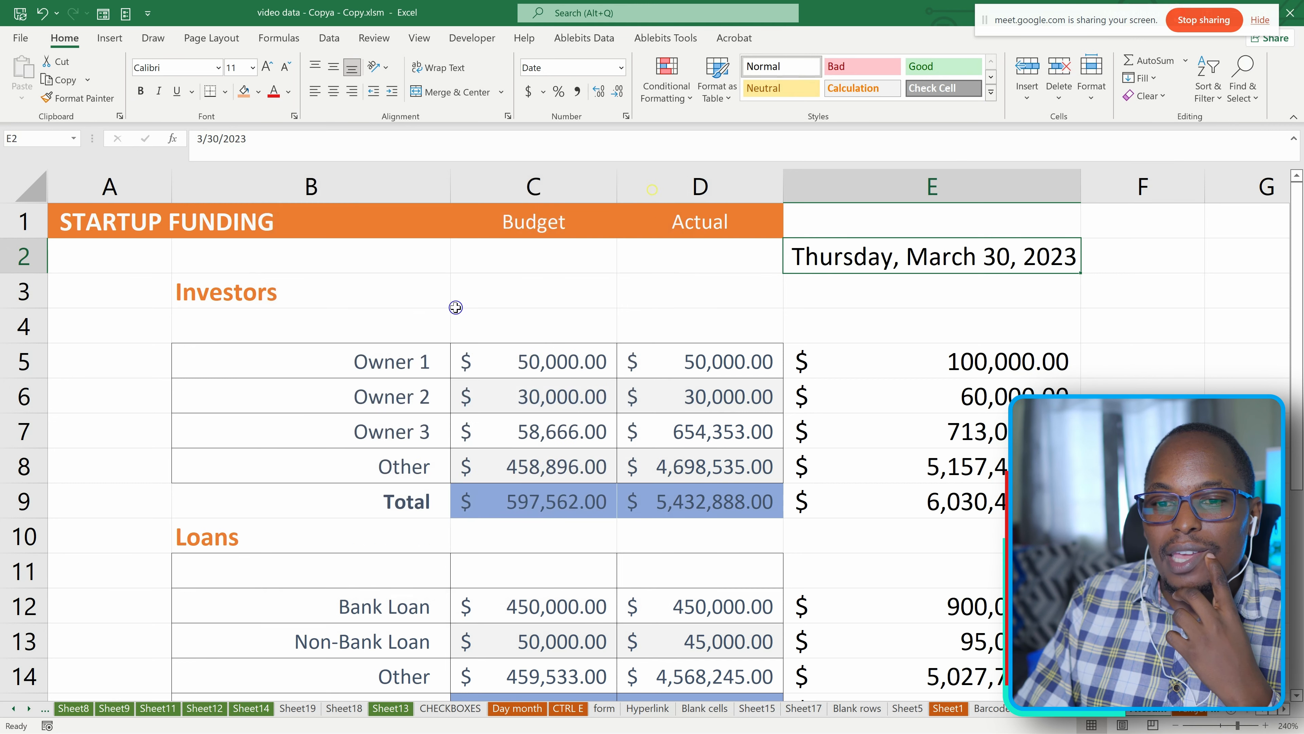
# Hide the displayed text of the investor names in B5:B8 by applying the custom number format ;;;.
pyautogui.moveTo(314, 361); pyautogui.dragTo(414, 466)
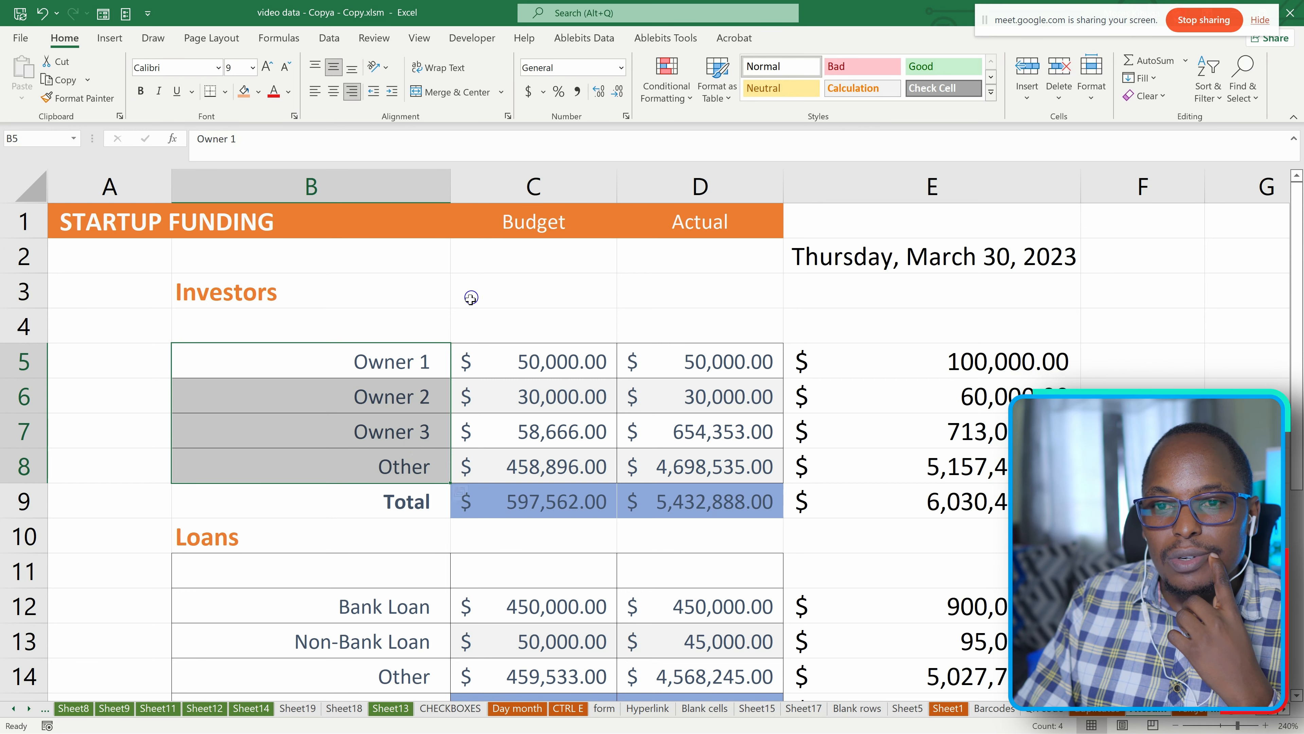
pyautogui.click(508, 116)
pyautogui.click(651, 194)
pyautogui.click(626, 116)
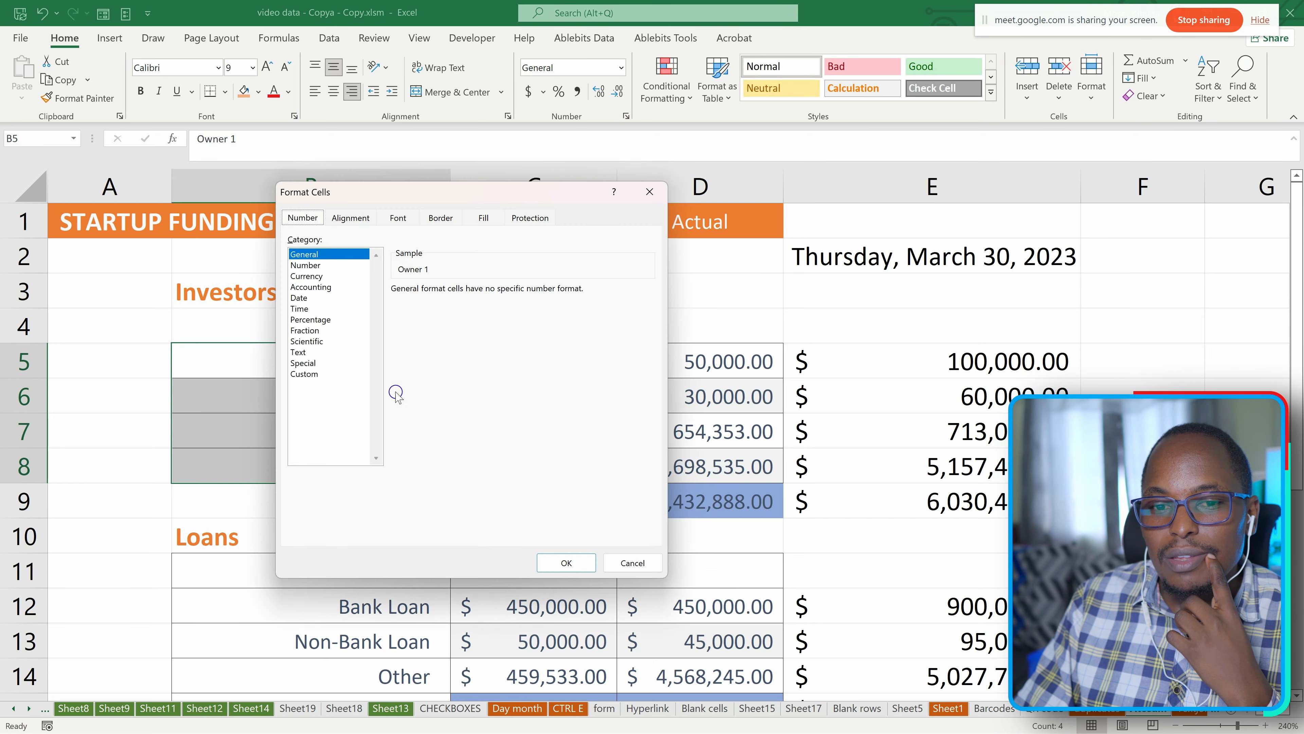
pyautogui.click(303, 374)
pyautogui.click(413, 322)
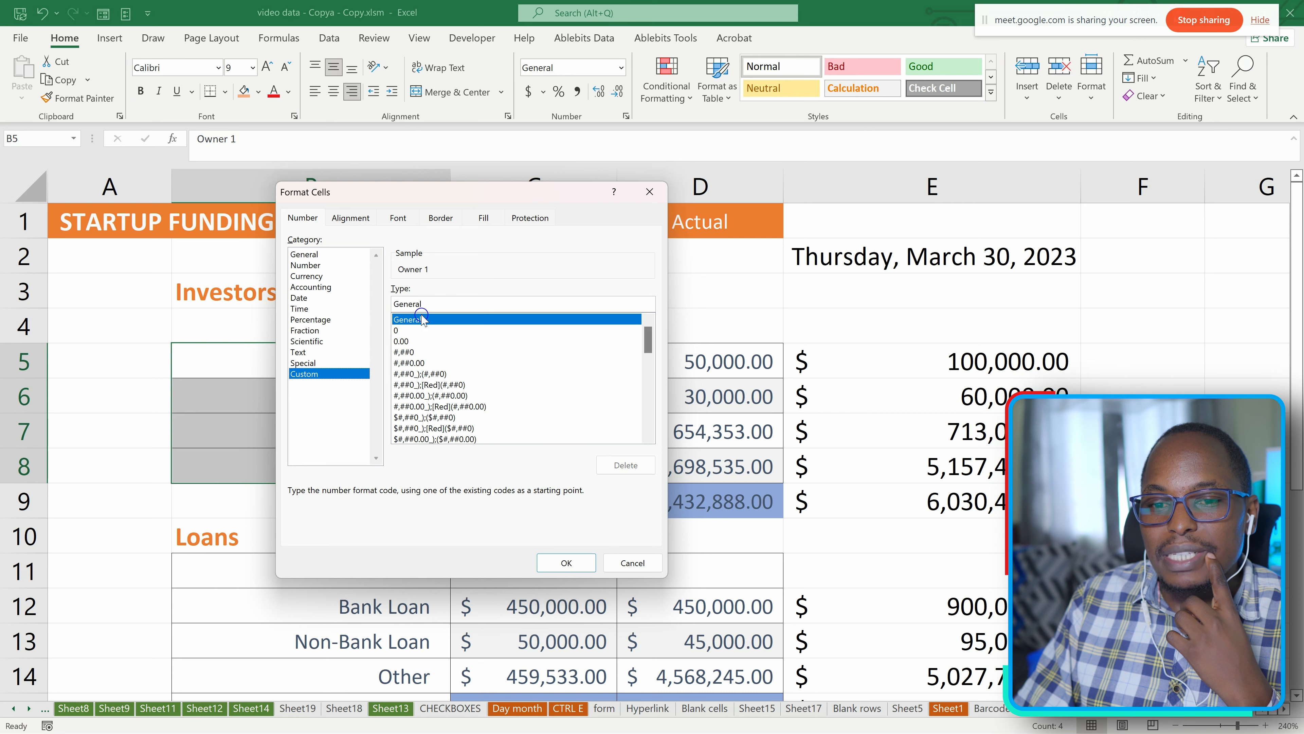
pyautogui.moveTo(426, 307); pyautogui.dragTo(383, 308)
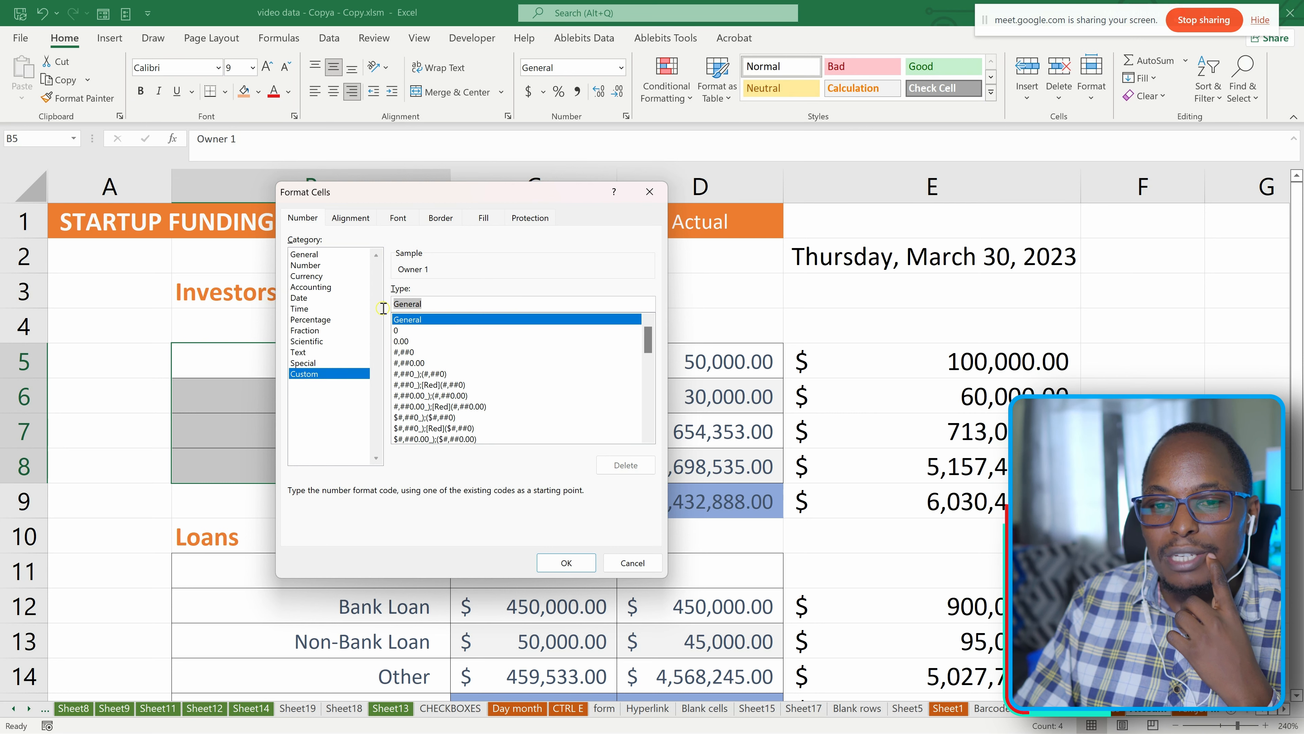
pyautogui.moveTo(403, 191); pyautogui.dragTo(628, 191)
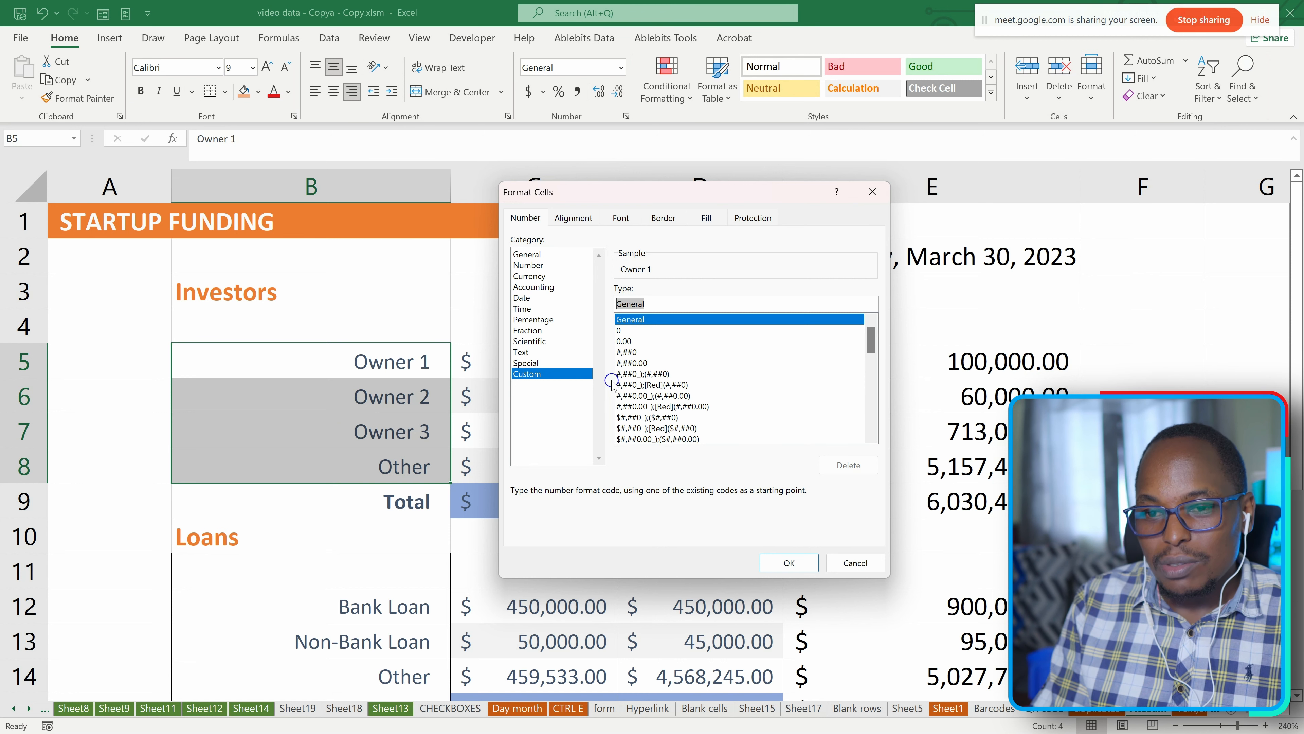
pyautogui.press('shift')
pyautogui.write(';')
pyautogui.press('BackSpace')
pyautogui.write(';;;')
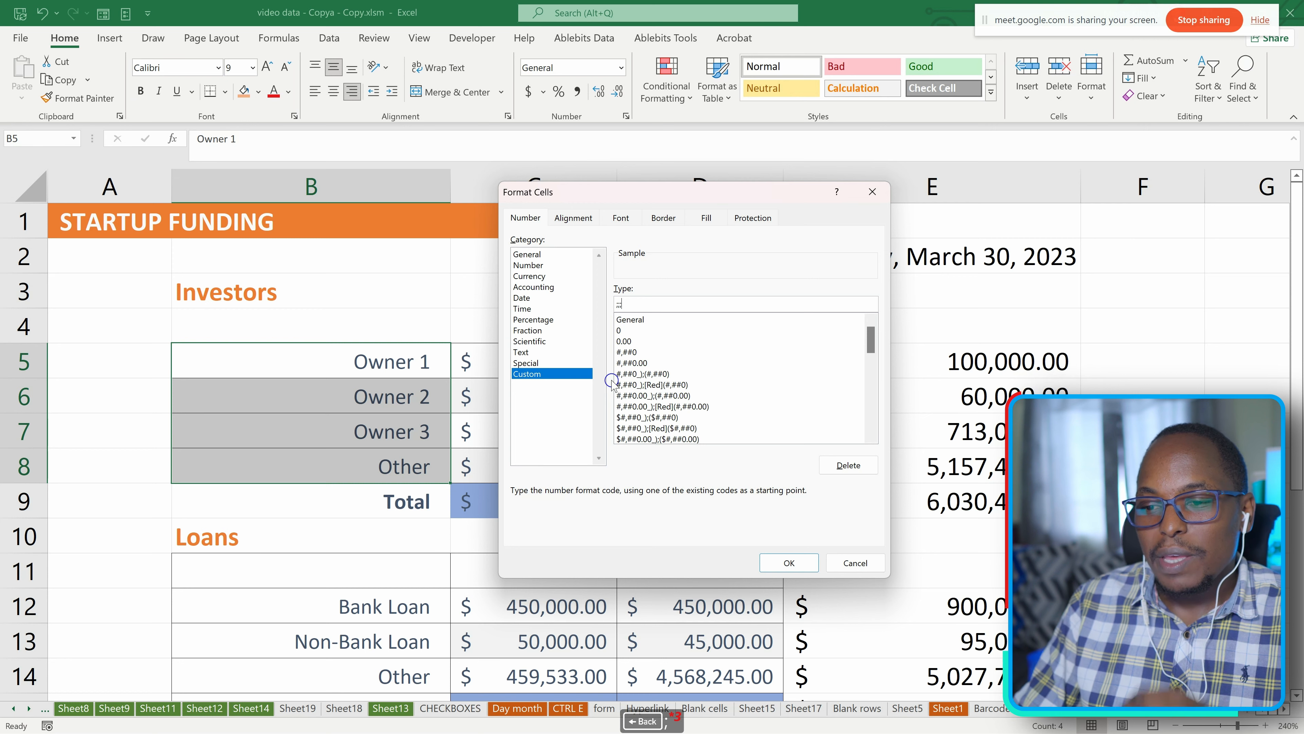
pyautogui.click(789, 564)
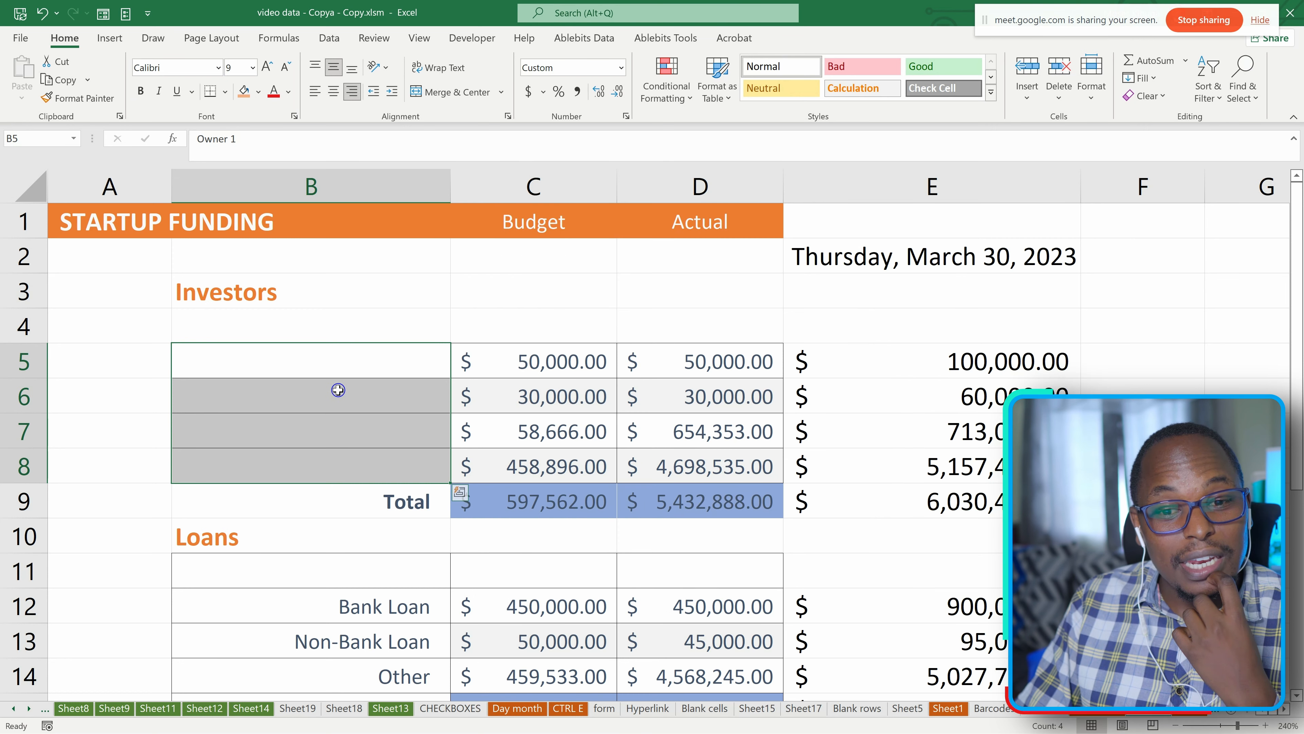
# Check the underlying contents of the hidden cells B5, B6 and B7 in the formula bar.
pyautogui.click(334, 434)
pyautogui.click(337, 392)
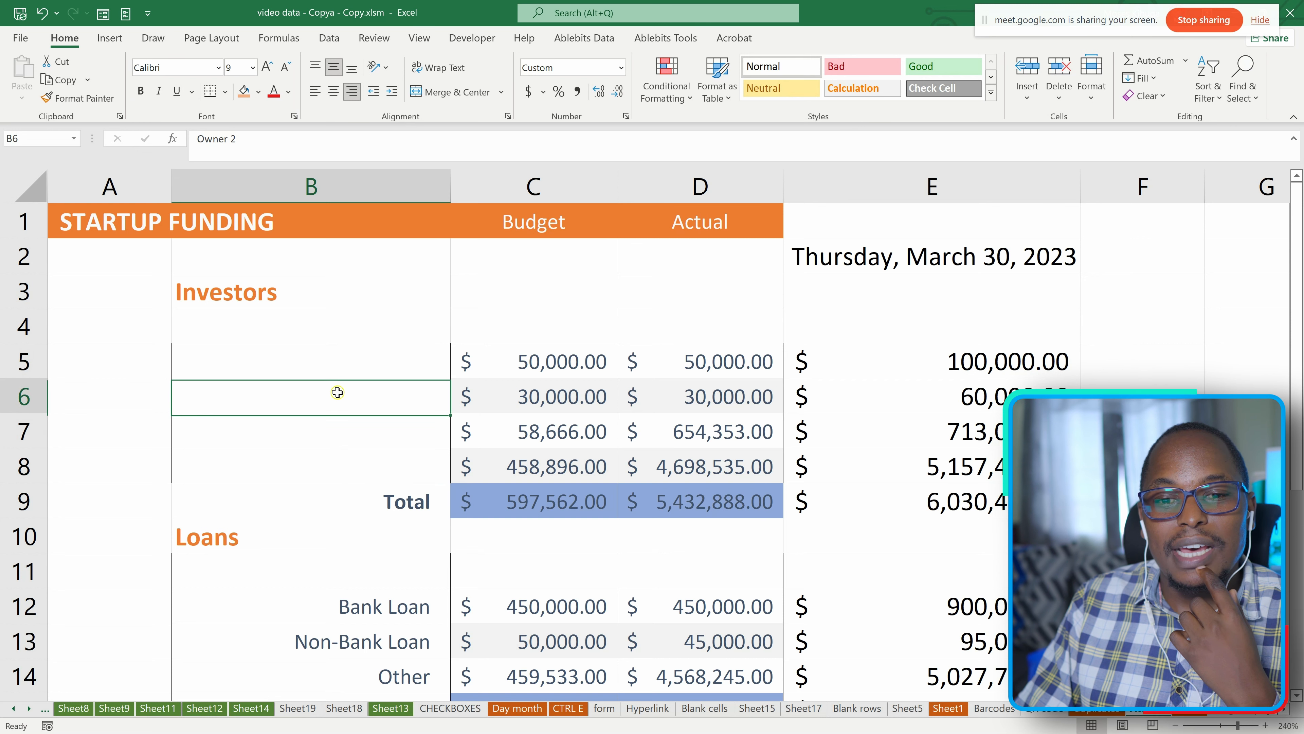
pyautogui.click(340, 439)
pyautogui.moveTo(246, 137); pyautogui.dragTo(193, 137)
pyautogui.click(334, 369)
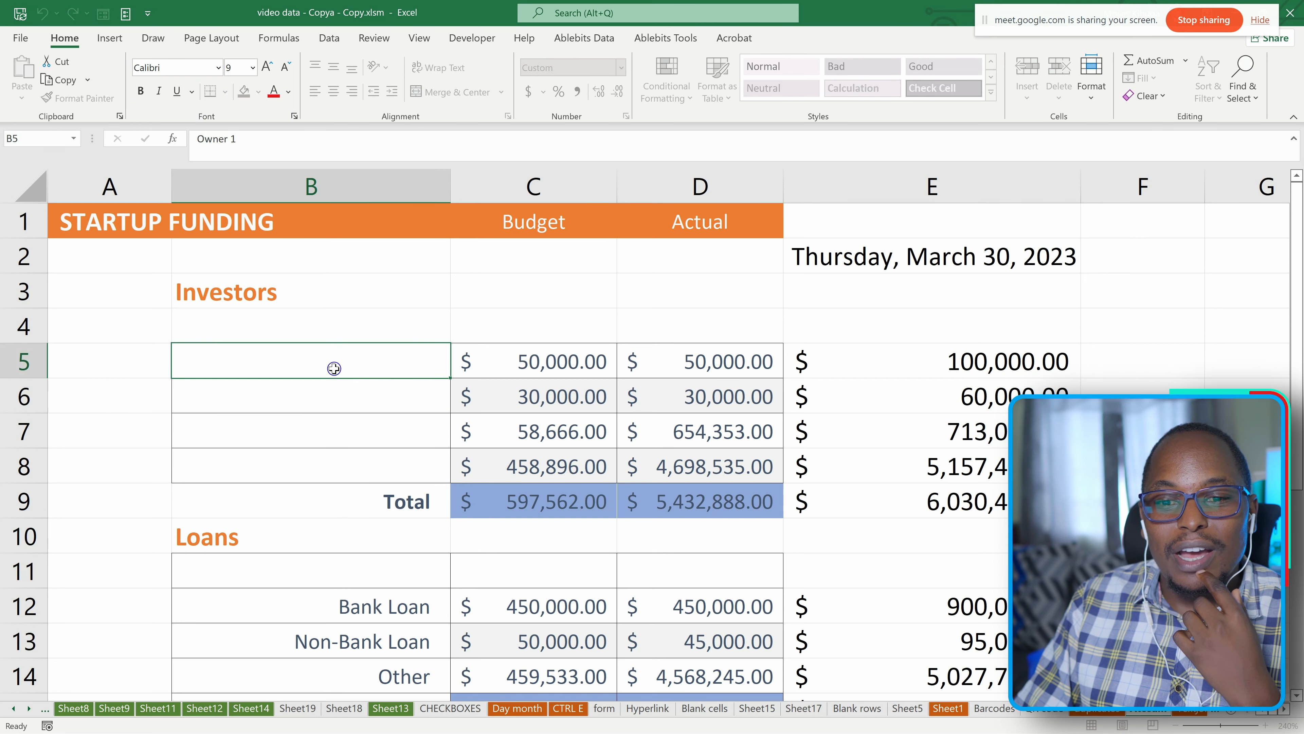
# Append "FHN" after a space to the hidden text in cell B6.
pyautogui.click(342, 399)
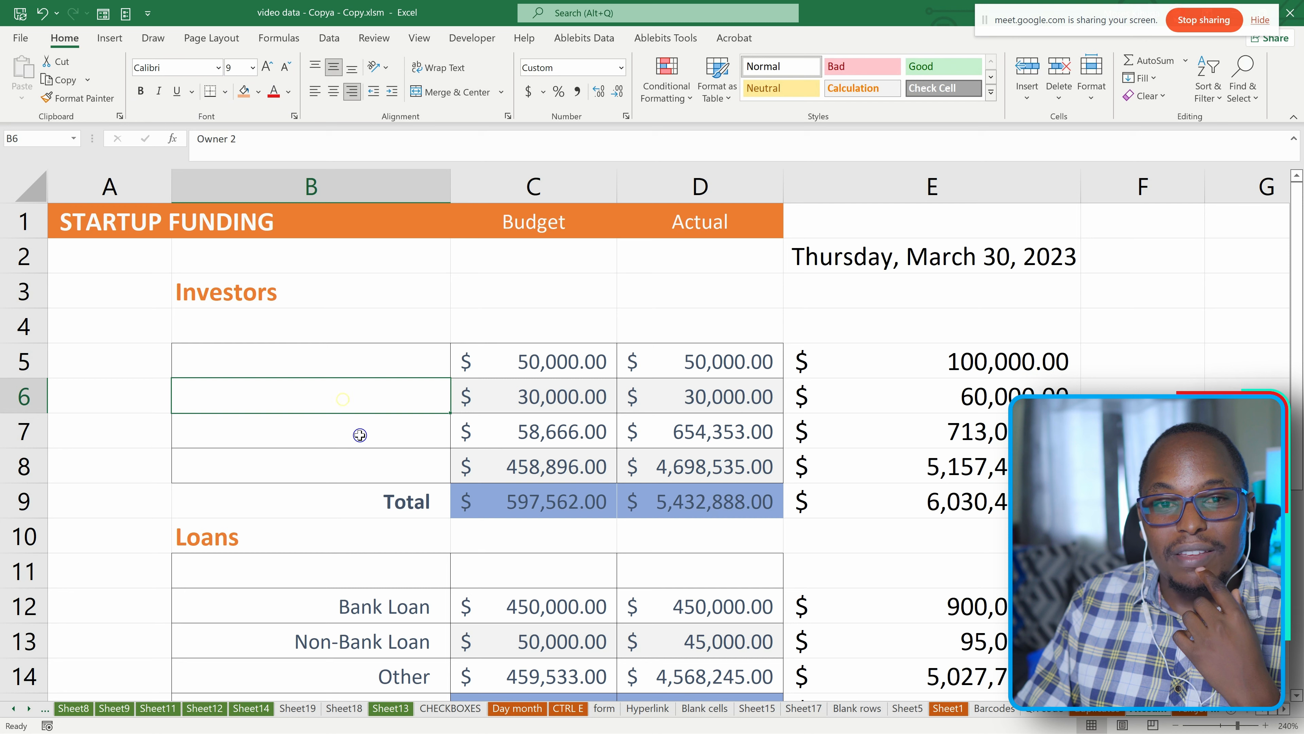
pyautogui.click(242, 138)
pyautogui.write('FHN')
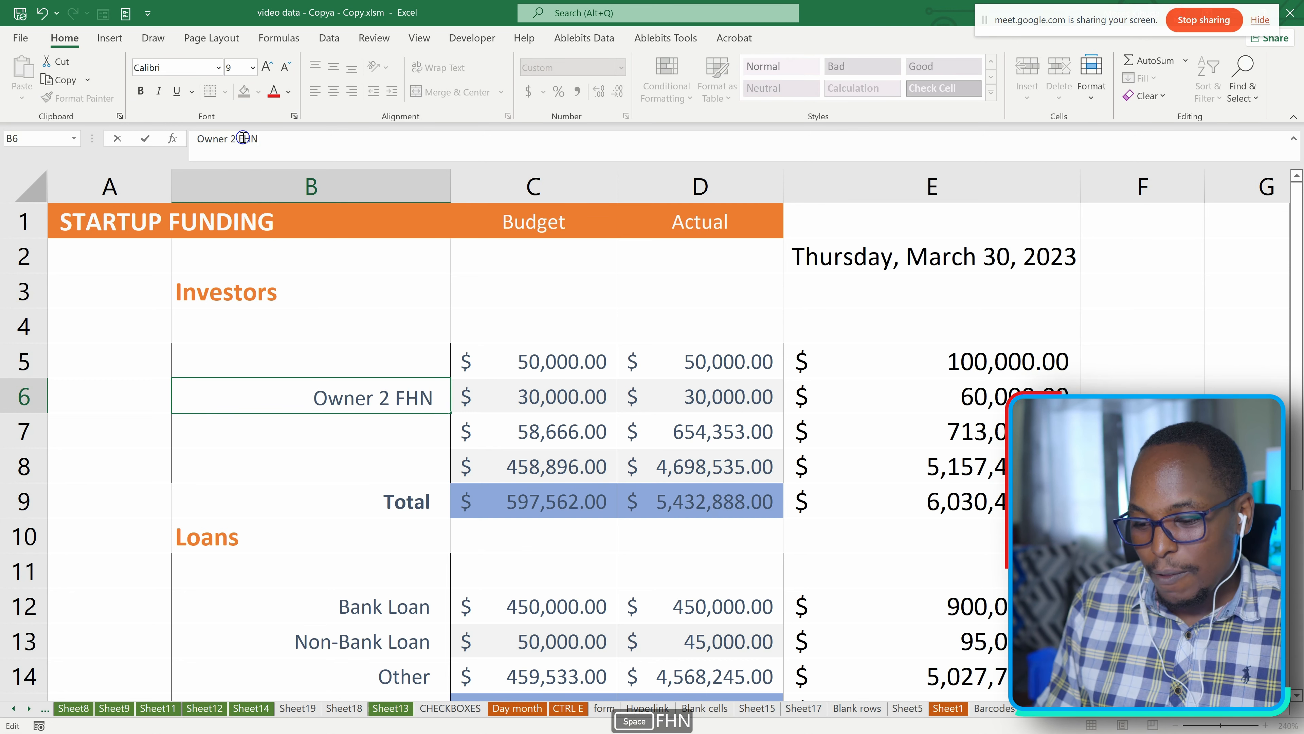
pyautogui.press('Return')
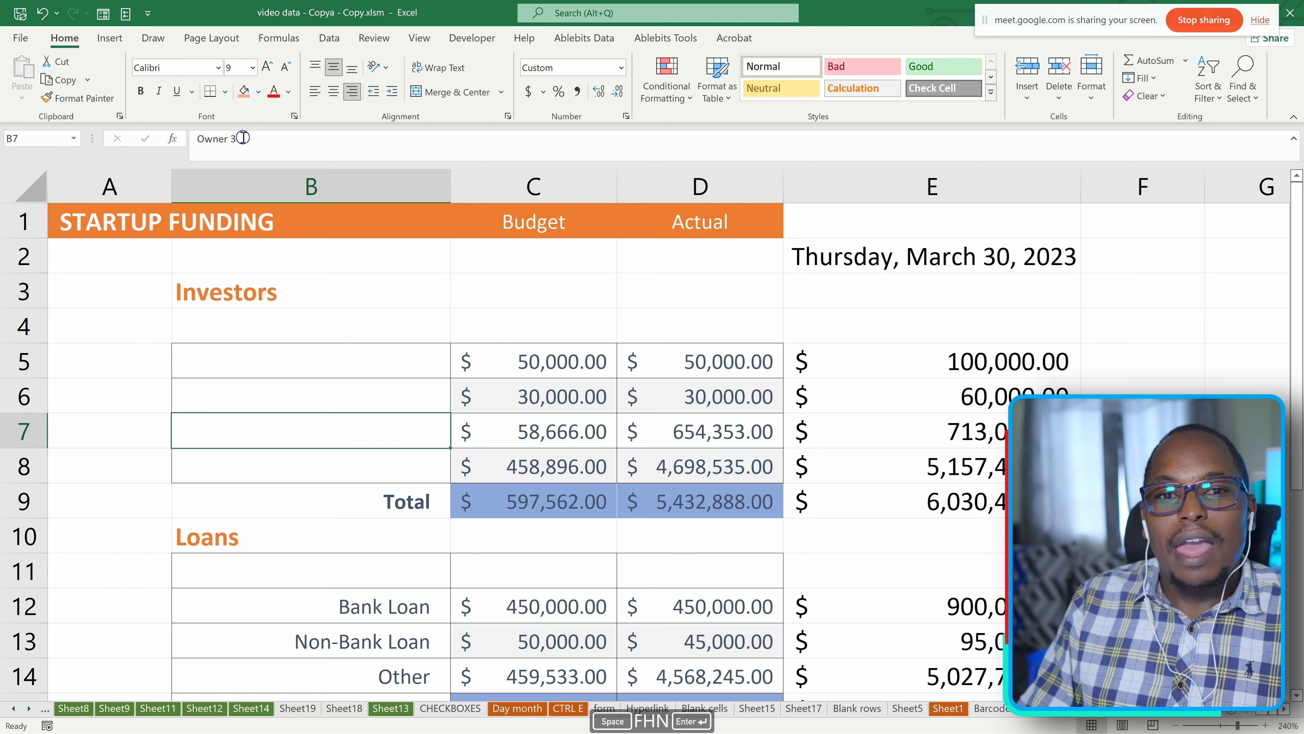
# Review the stored text of the edited cell B6 and its hidden neighbors B7 and B5.
pyautogui.click(388, 396)
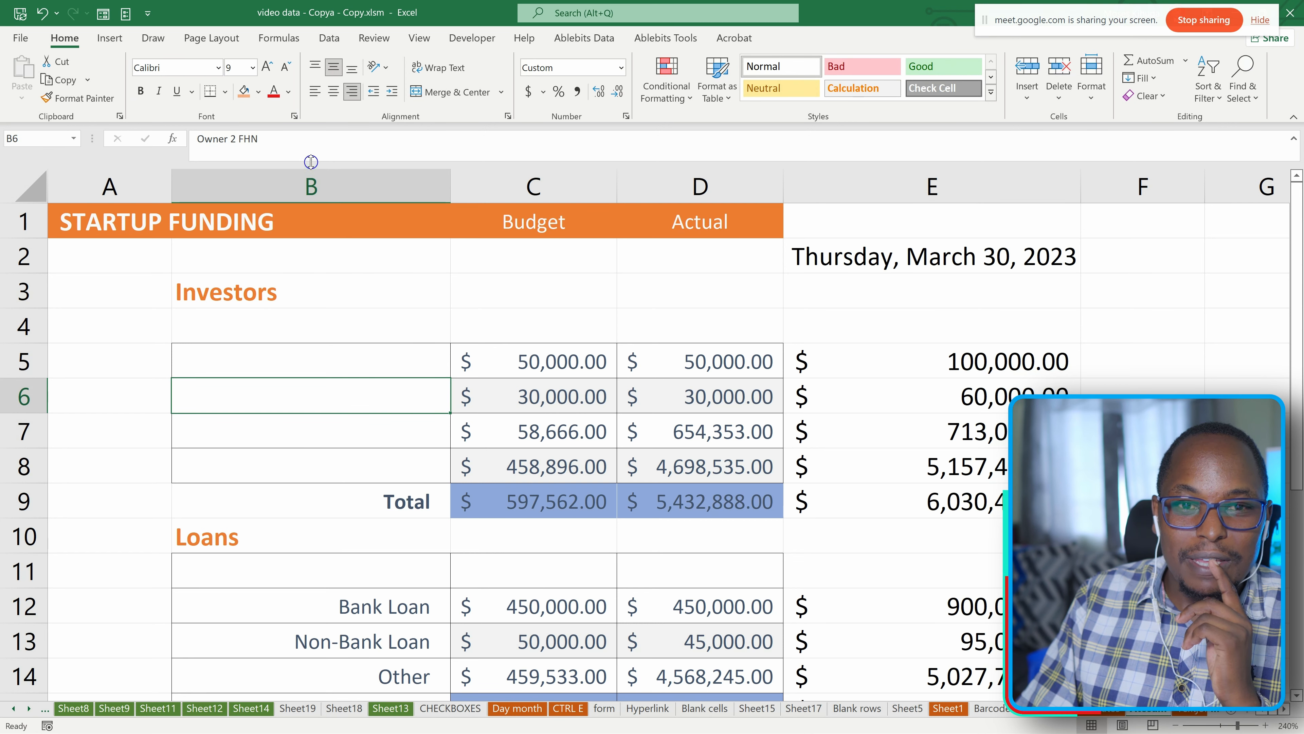
pyautogui.click(365, 434)
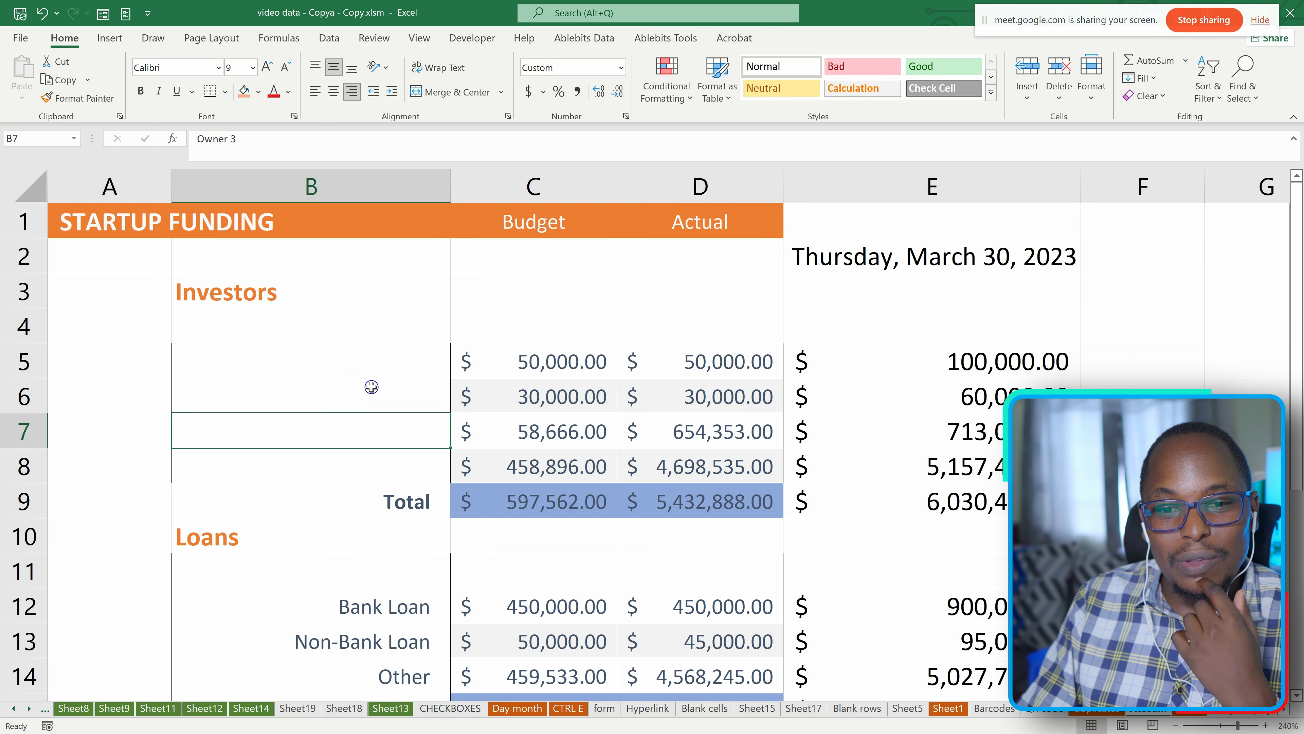
pyautogui.click(370, 404)
pyautogui.click(362, 359)
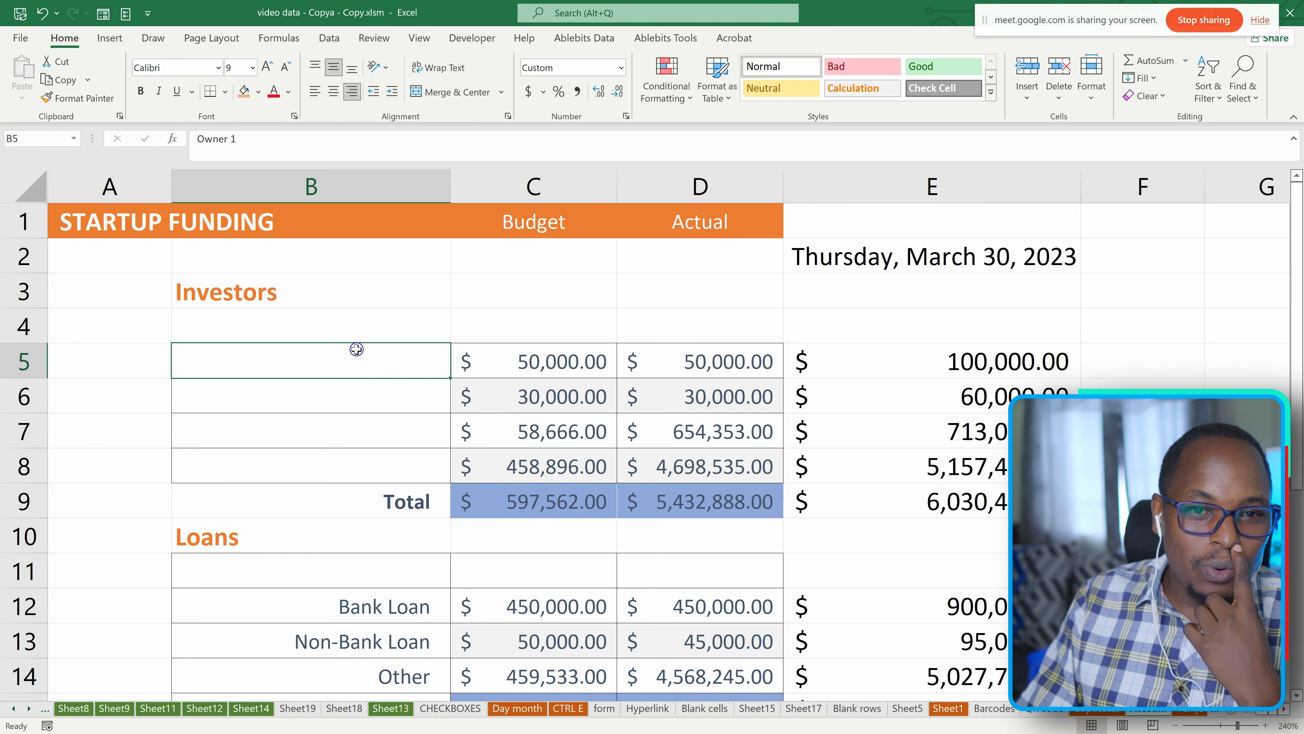
# Hide the whole of column B and unhide it again.
pyautogui.click(363, 176)
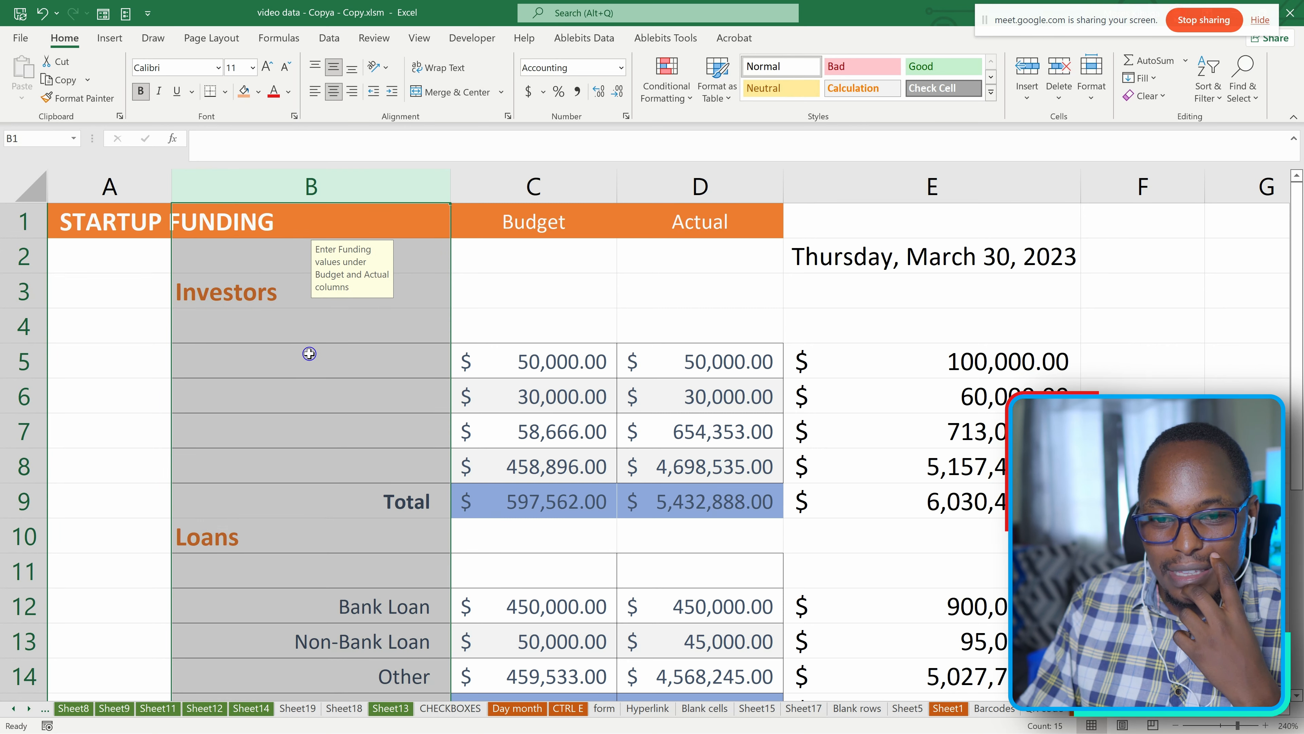
pyautogui.rightClick(282, 190)
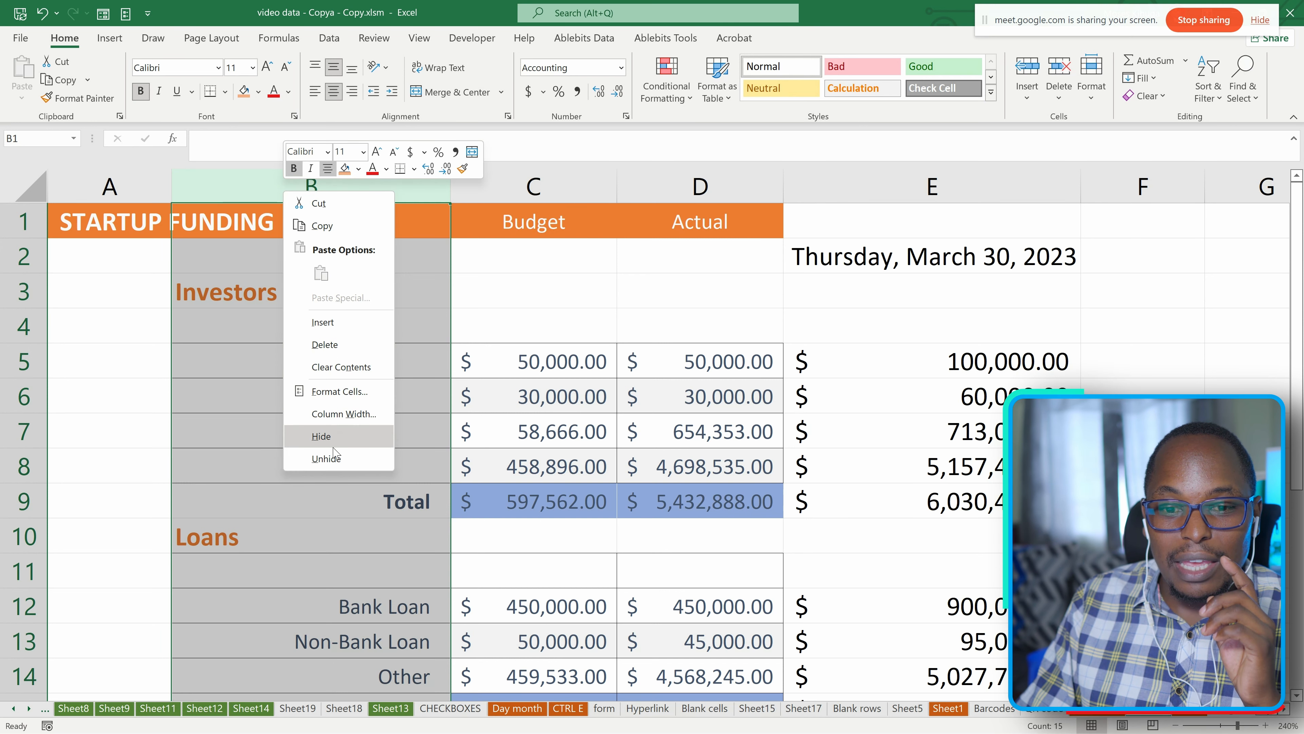
pyautogui.click(330, 437)
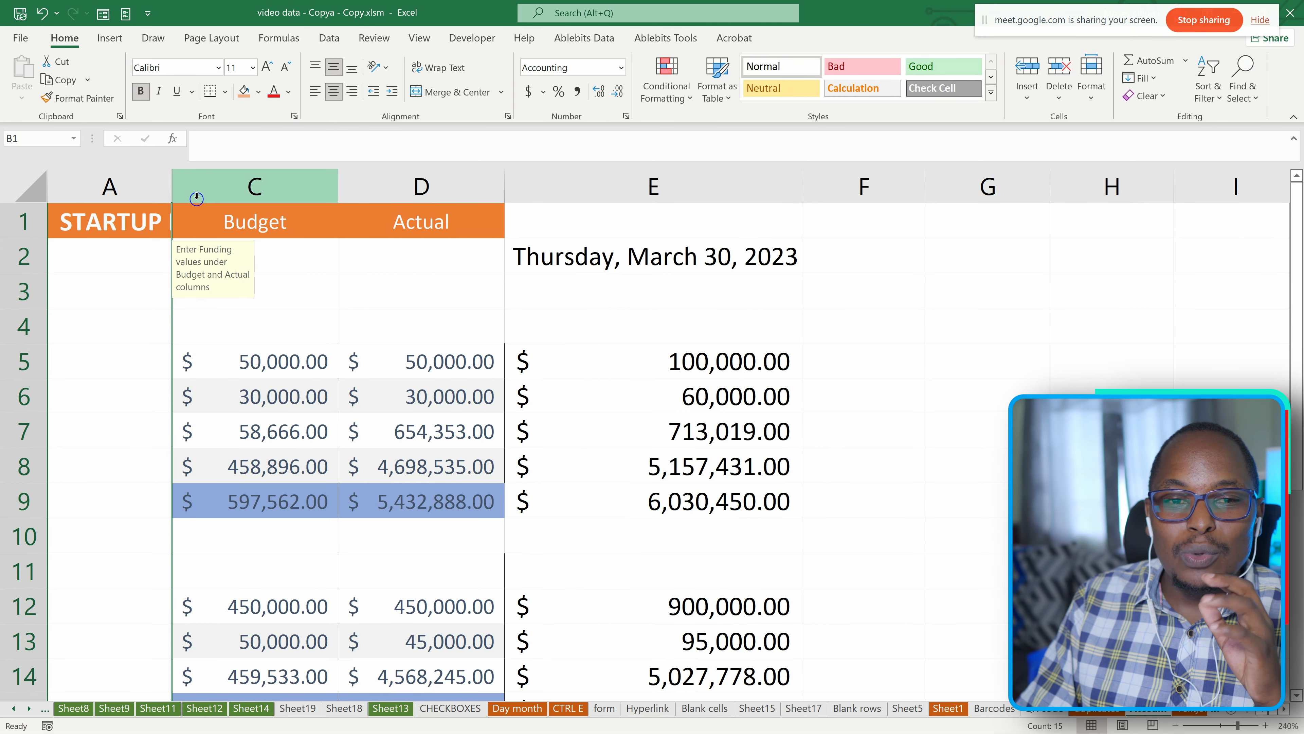
pyautogui.doubleClick(172, 188)
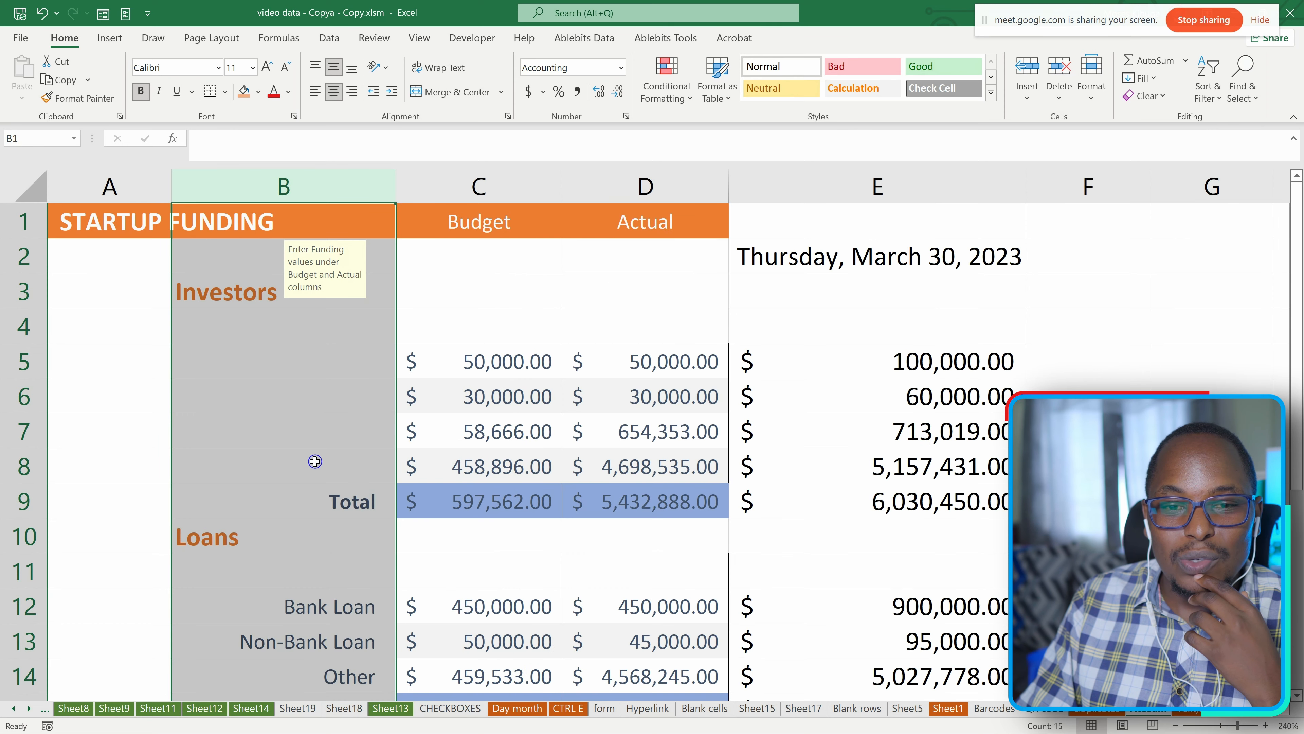
# Apply the General number format to cells B4:B8 to unhide their contents.
pyautogui.click(297, 371)
pyautogui.moveTo(288, 334); pyautogui.dragTo(315, 462)
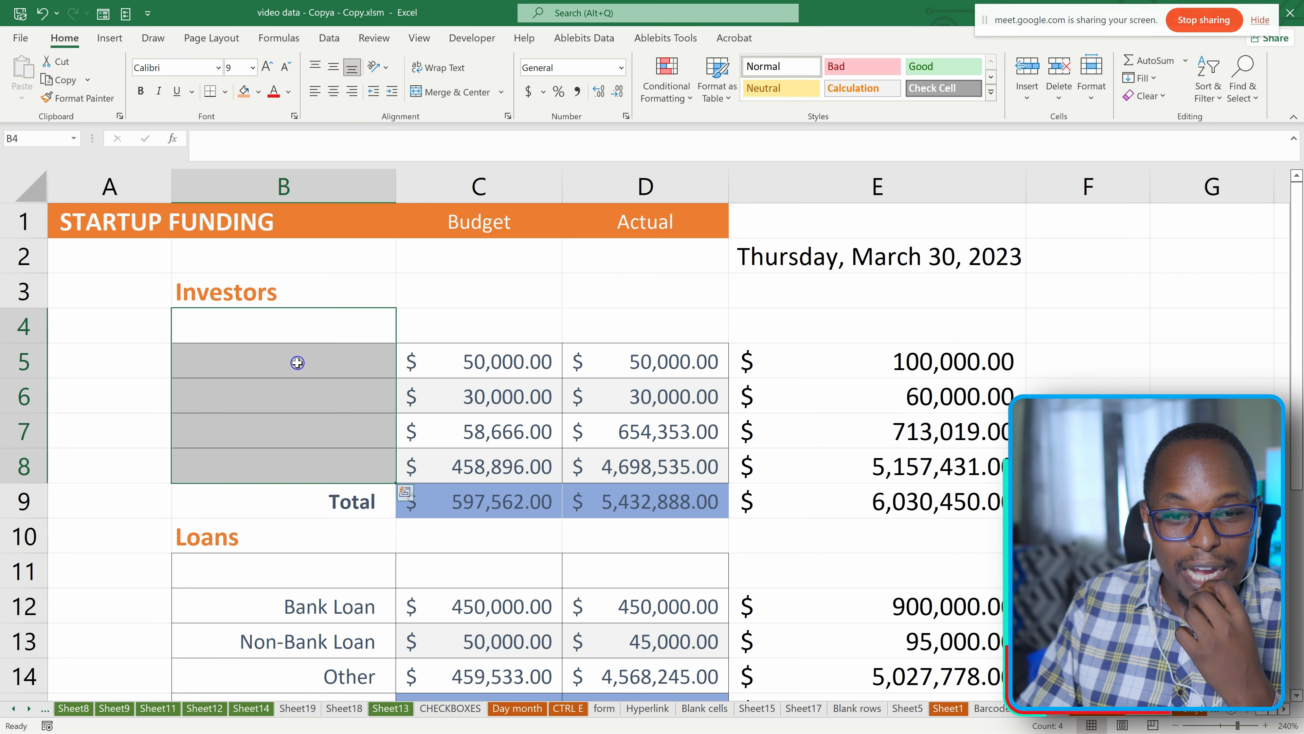
pyautogui.click(445, 281)
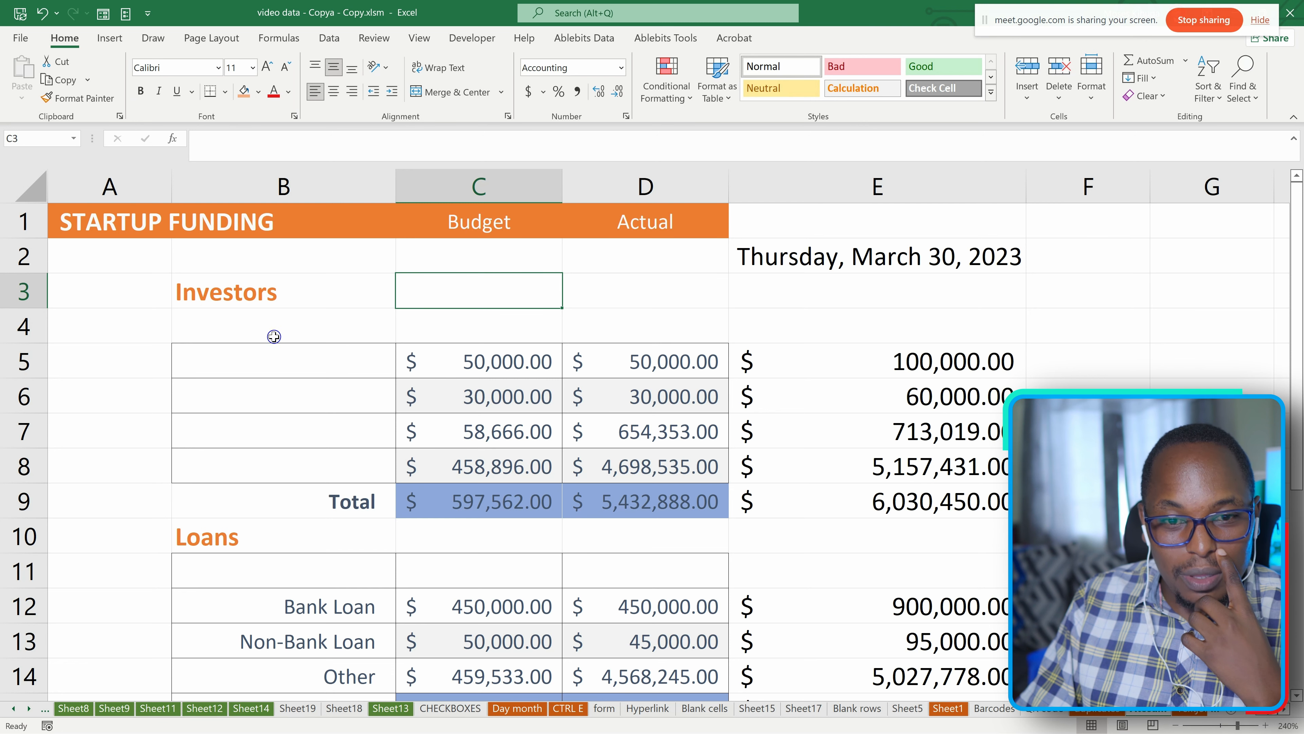
pyautogui.moveTo(262, 329); pyautogui.dragTo(330, 461)
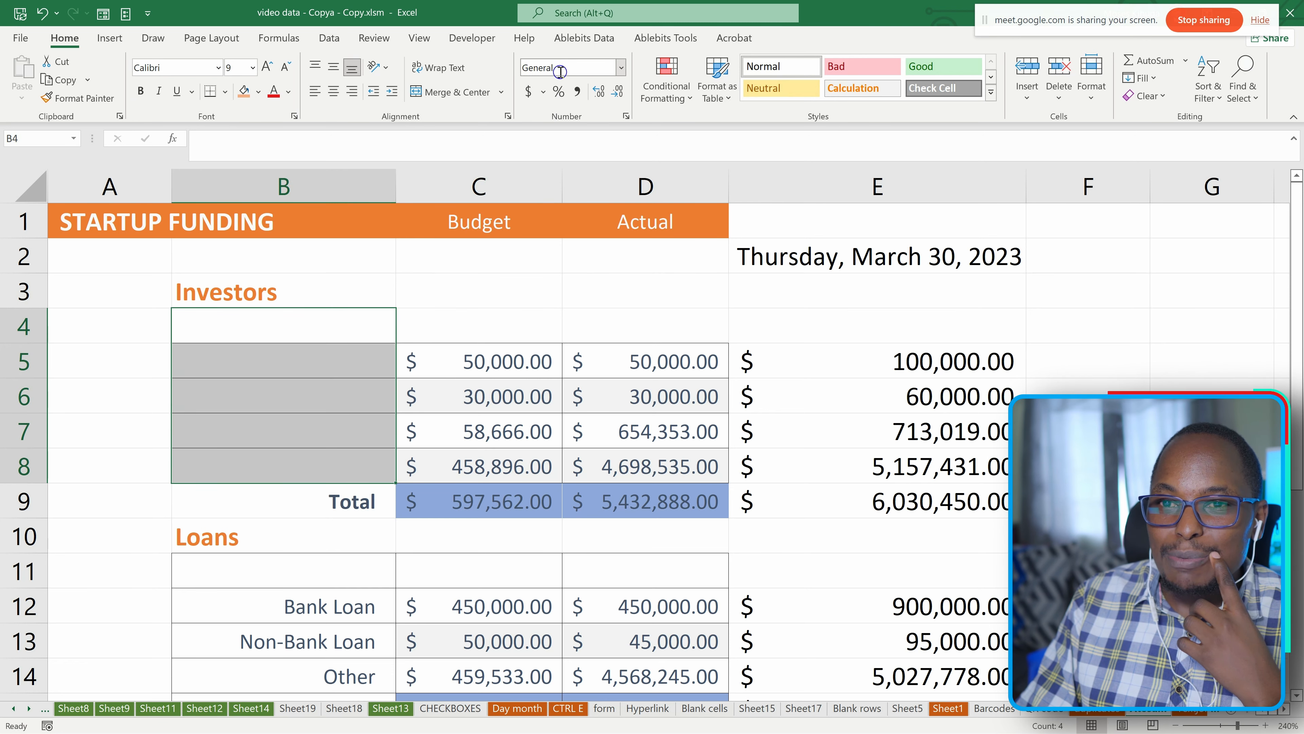
pyautogui.click(622, 68)
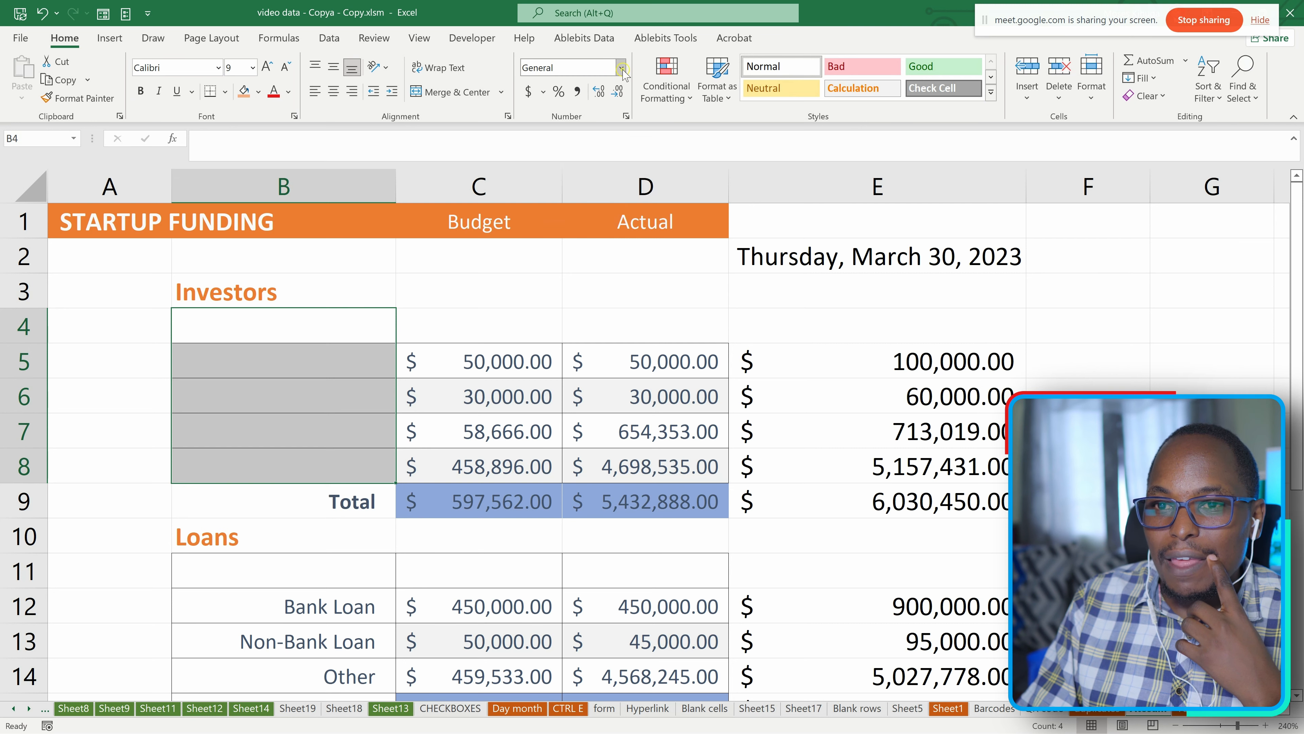
pyautogui.click(591, 96)
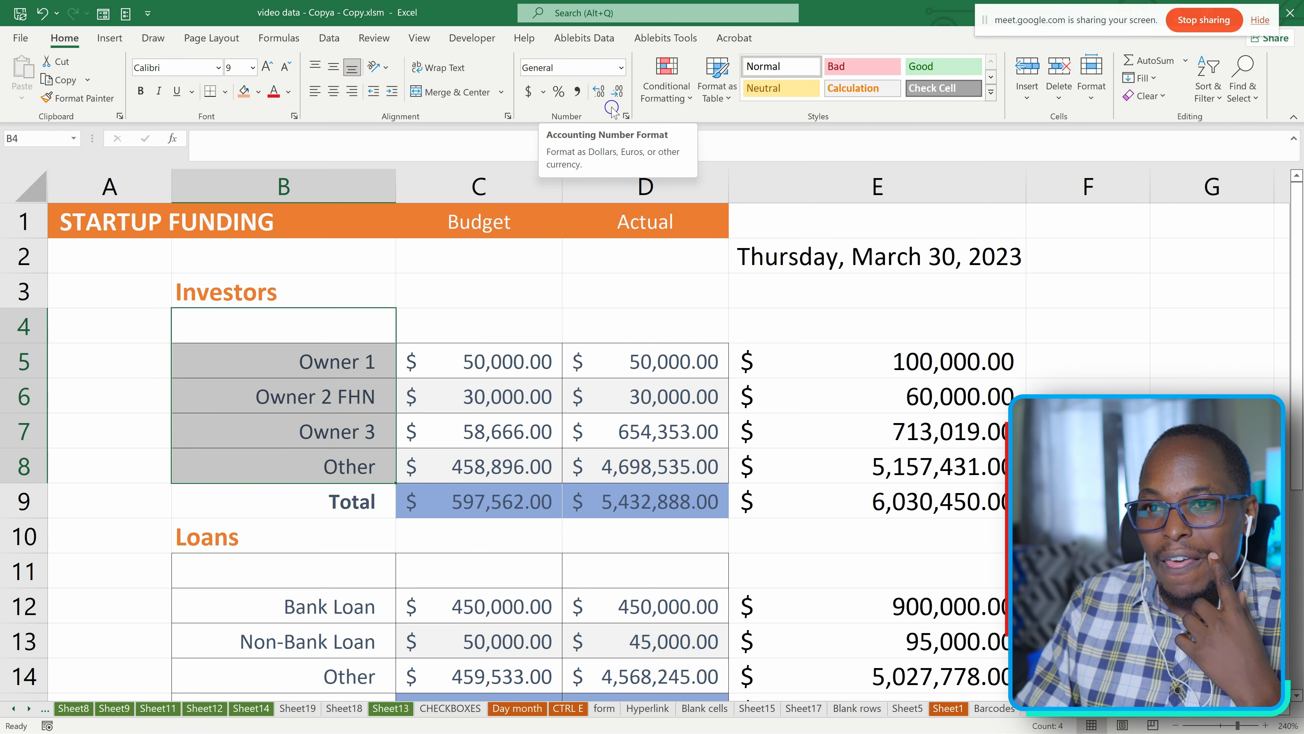
# Browse the currency symbols offered by the Currency format in the Format Cells dialog, and close it without applying anything.
pyautogui.click(626, 117)
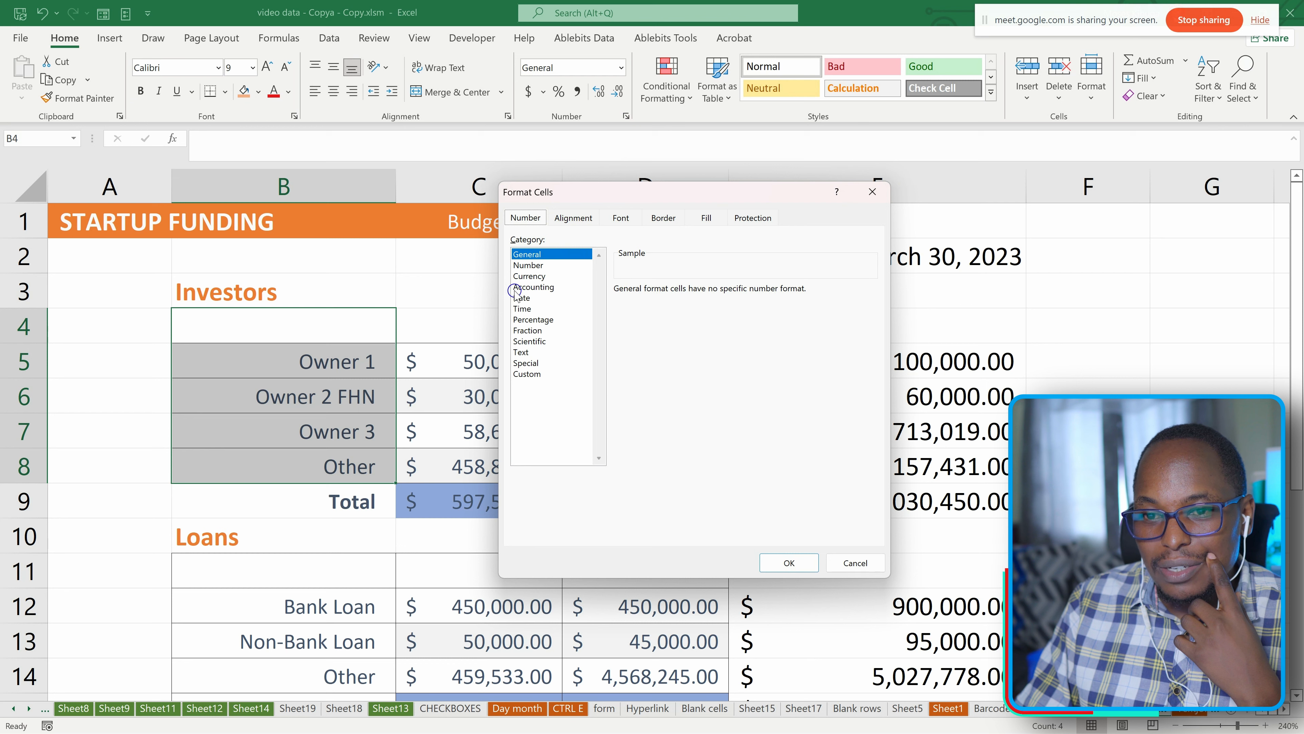
pyautogui.click(534, 278)
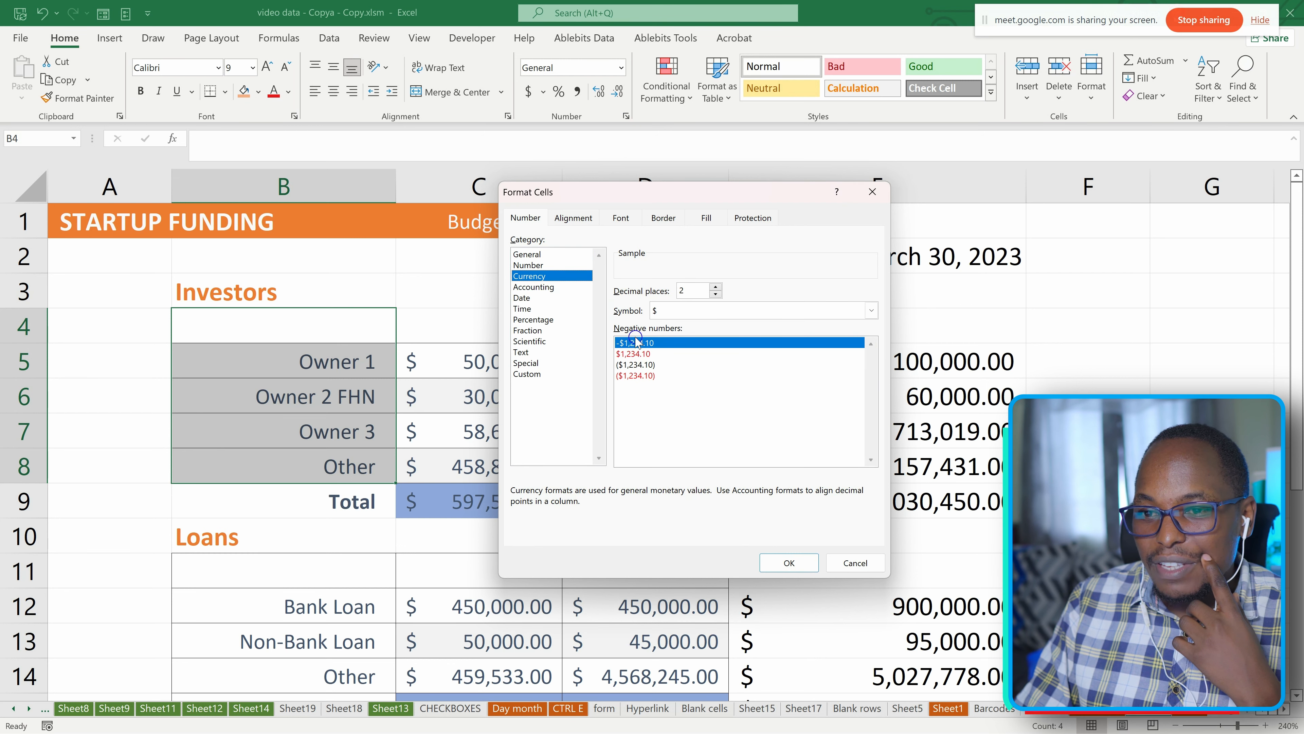
pyautogui.click(873, 311)
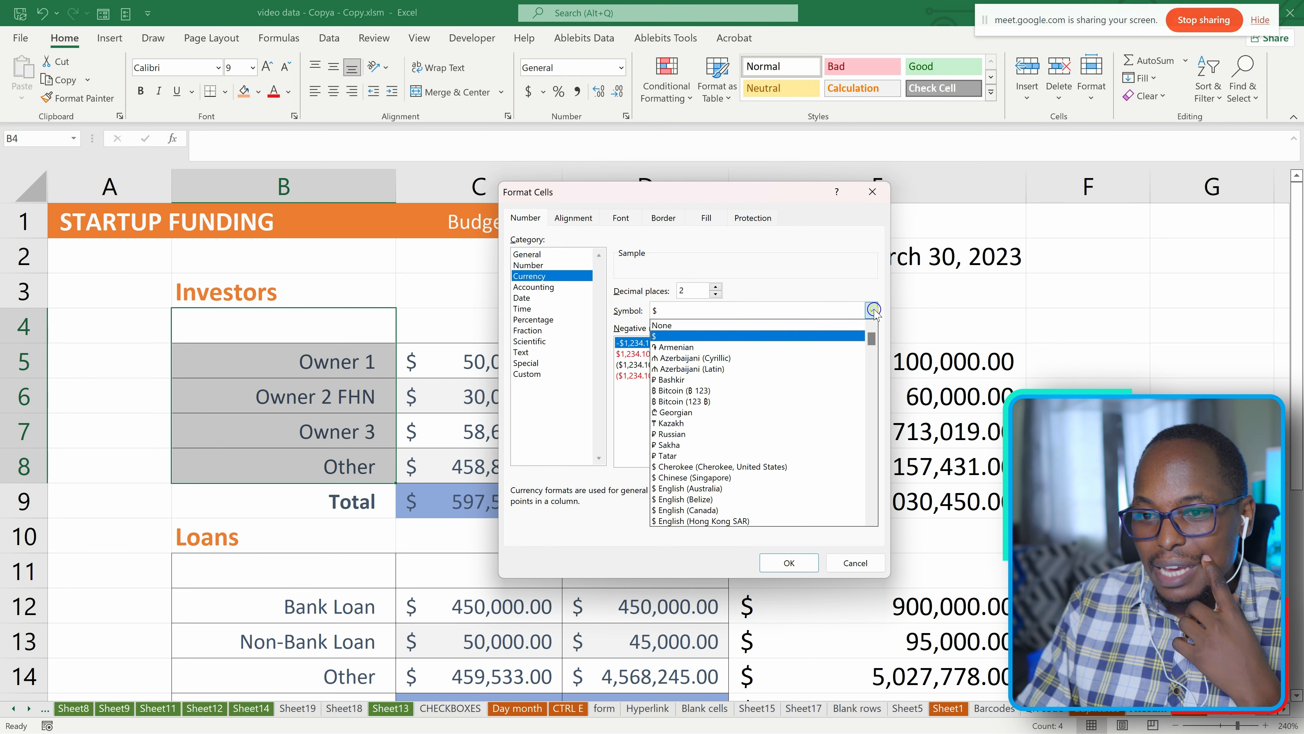
pyautogui.scroll(1, 710, 409)
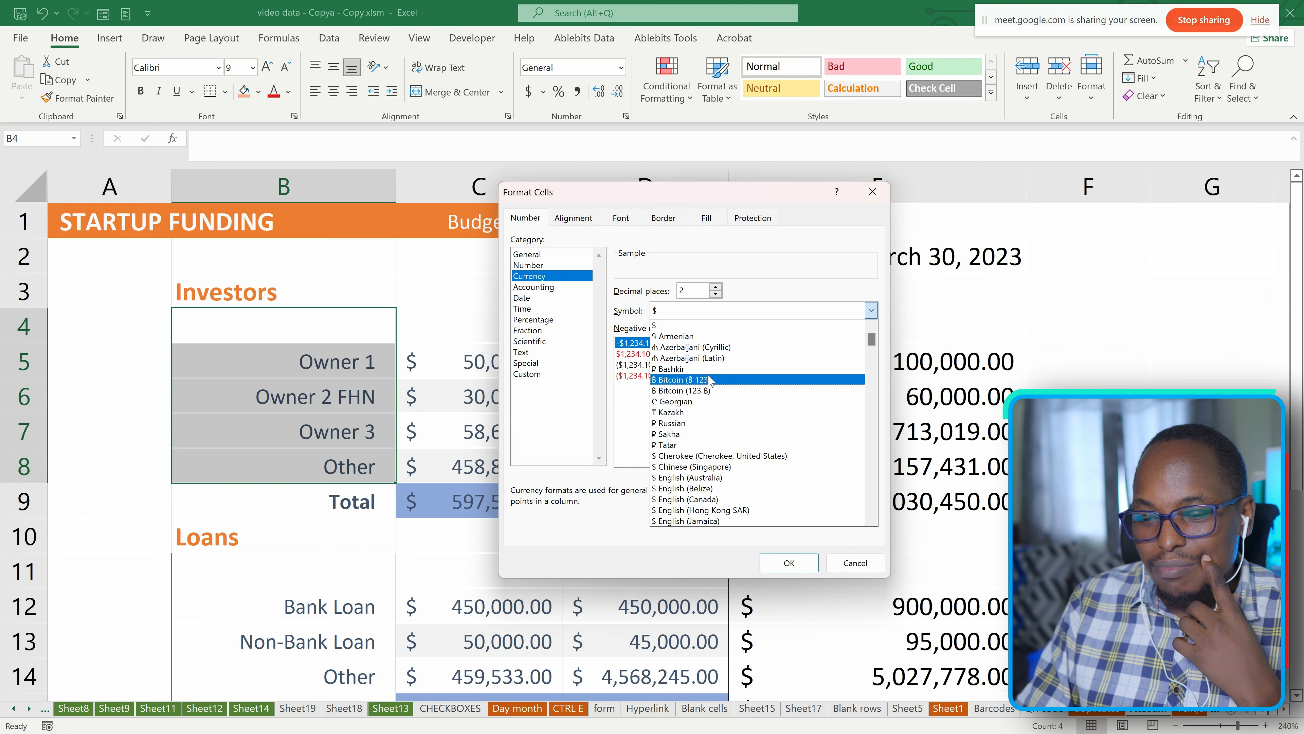
pyautogui.scroll(-6, 718, 447)
pyautogui.scroll(-6, 719, 442)
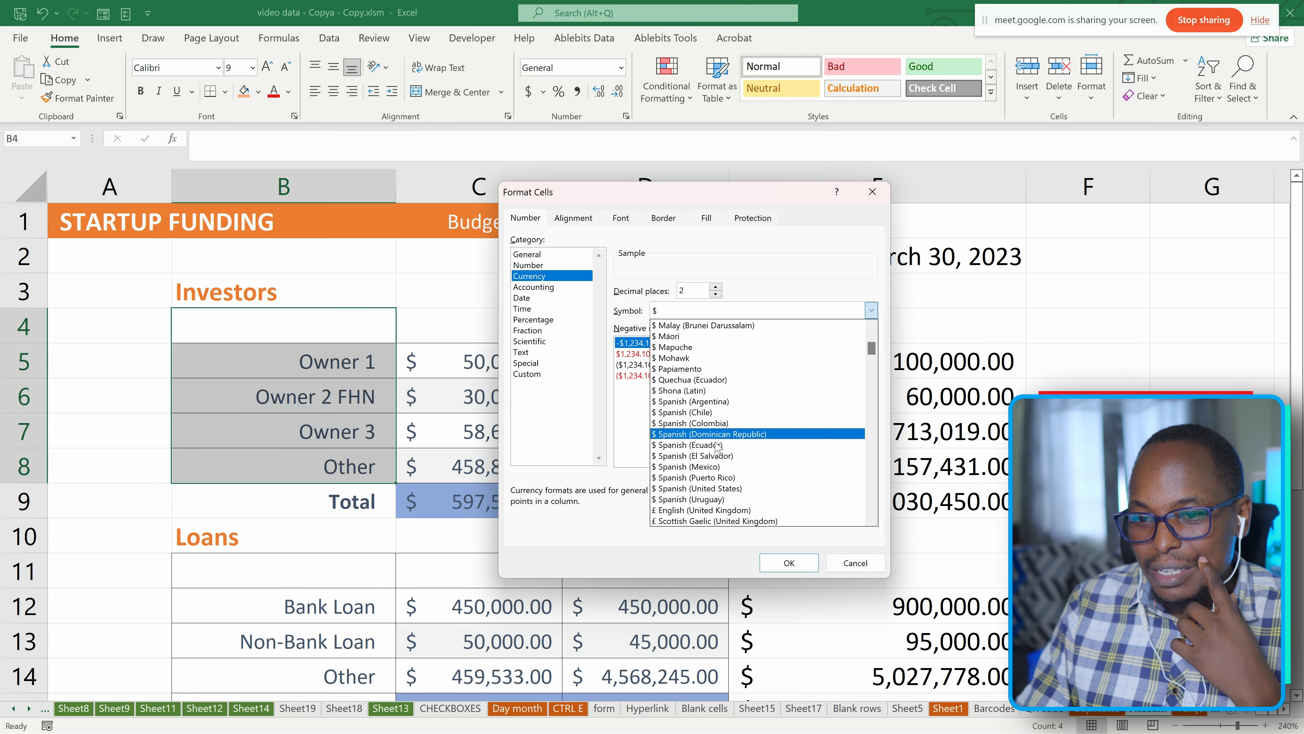
pyautogui.scroll(-1, 722, 419)
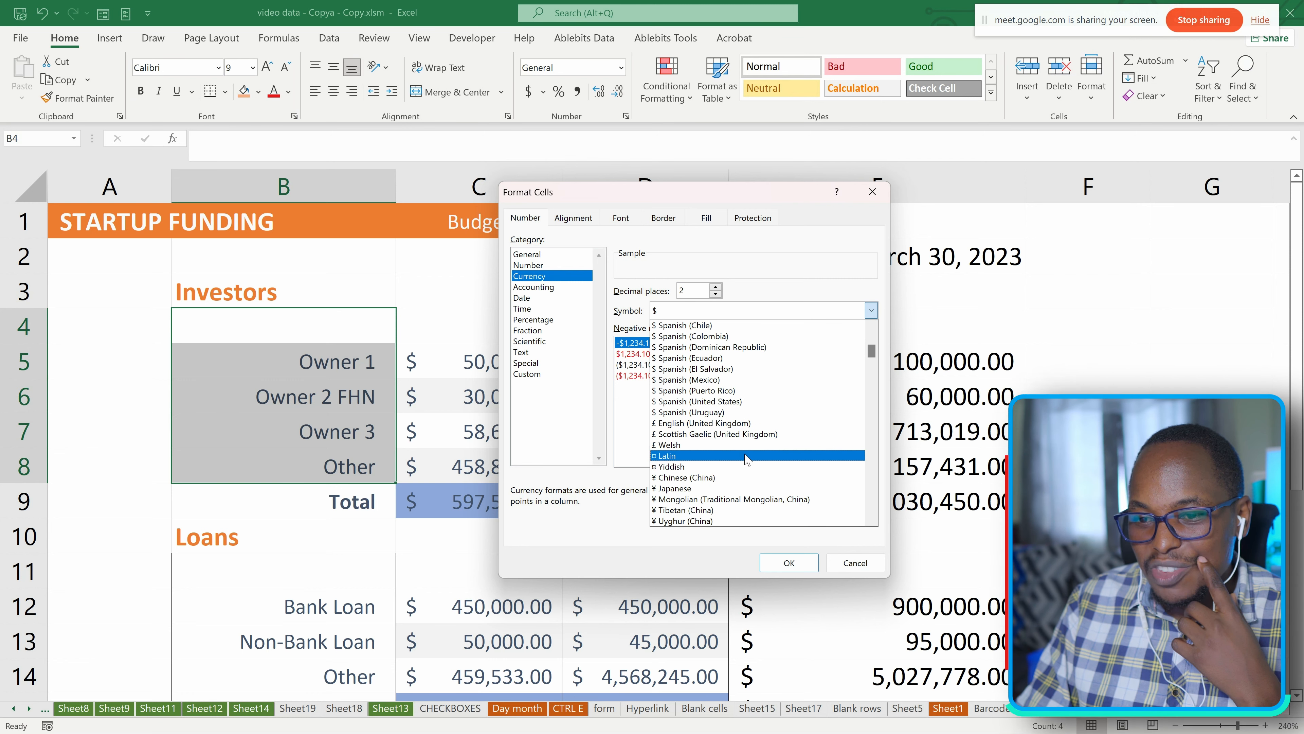
pyautogui.scroll(-4, 747, 459)
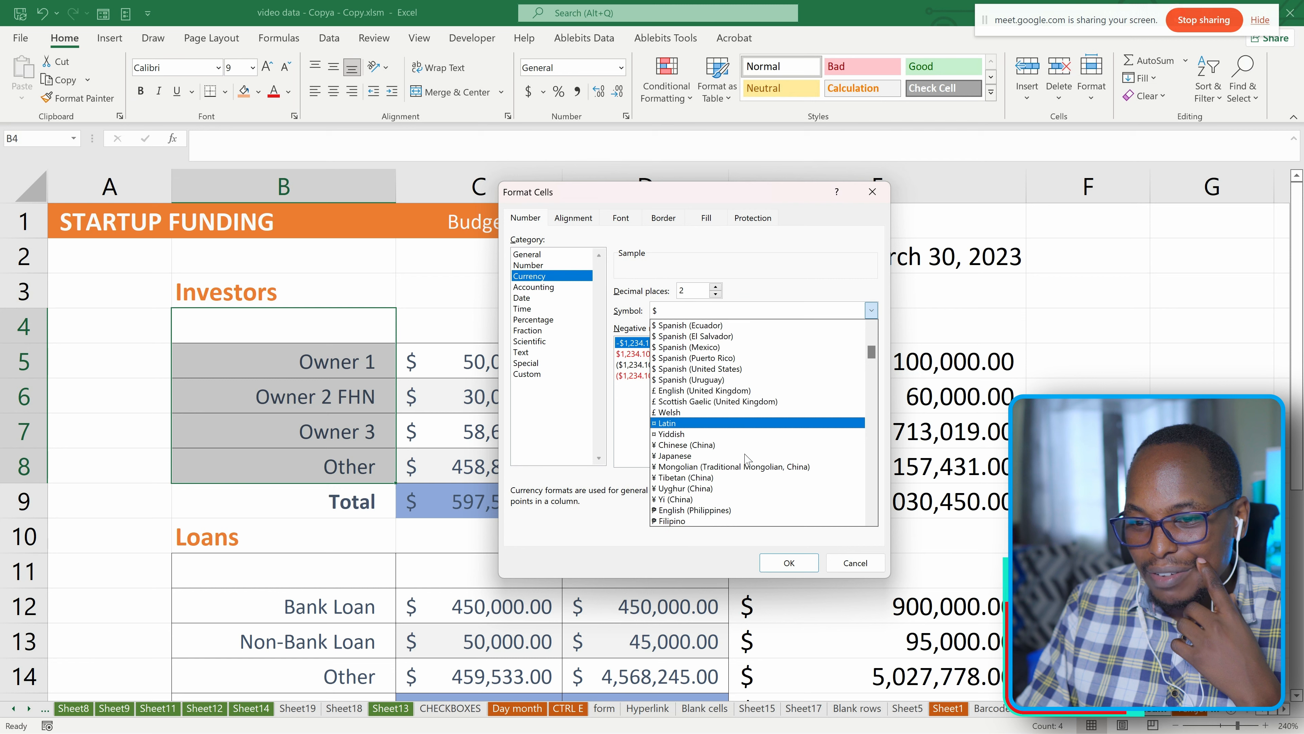
pyautogui.scroll(-5, 747, 459)
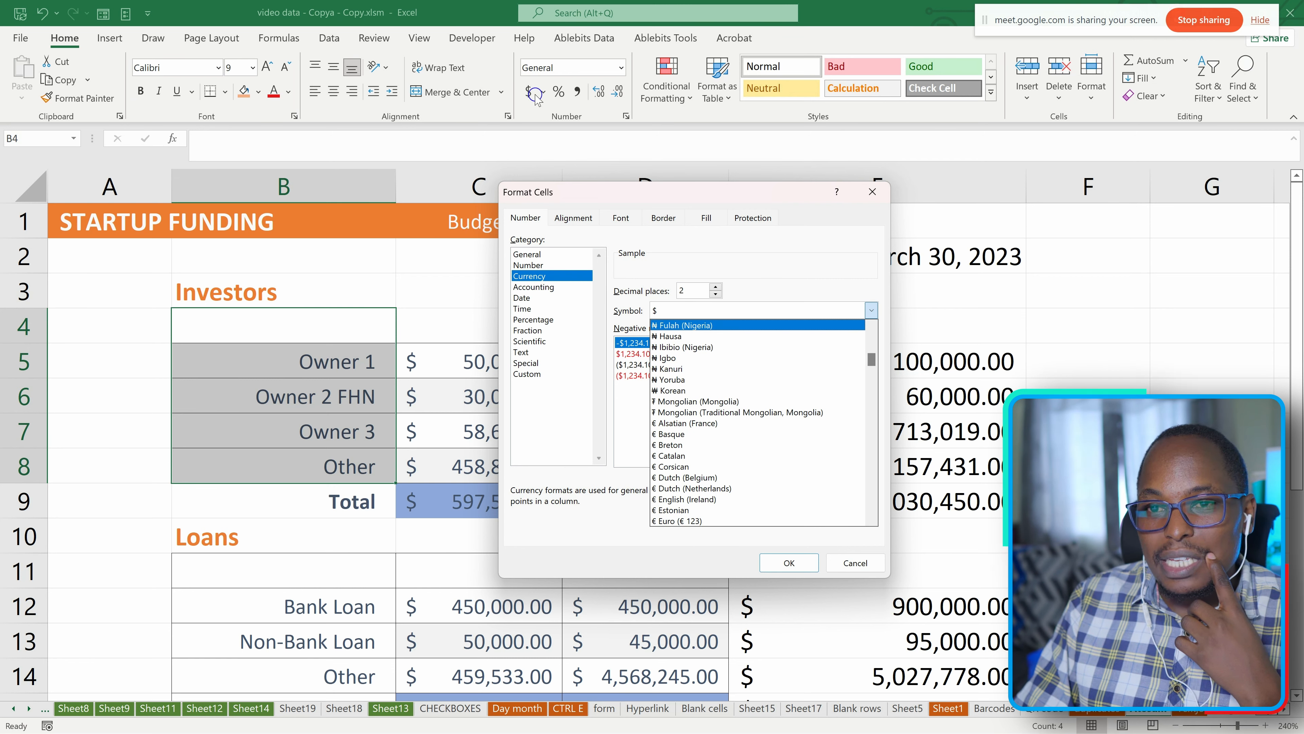
pyautogui.scroll(-2, 705, 441)
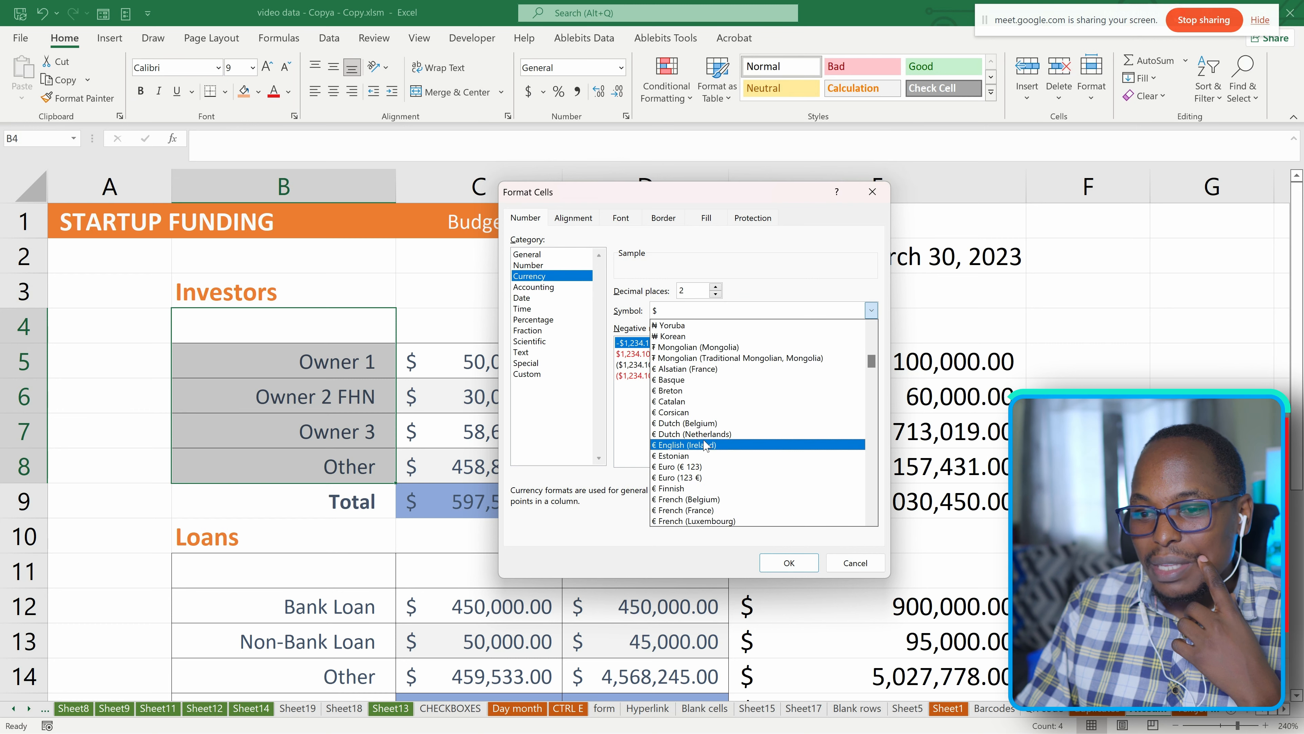
pyautogui.scroll(-8, 702, 411)
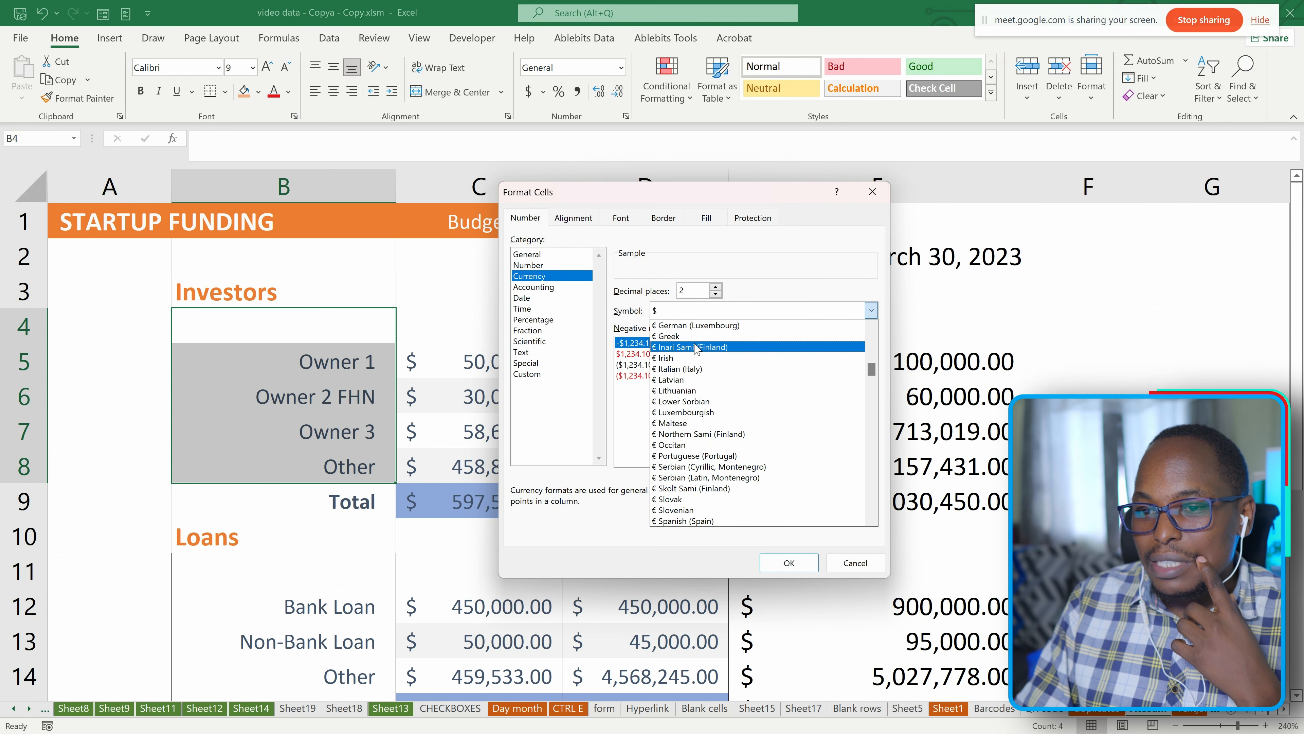
pyautogui.click(616, 309)
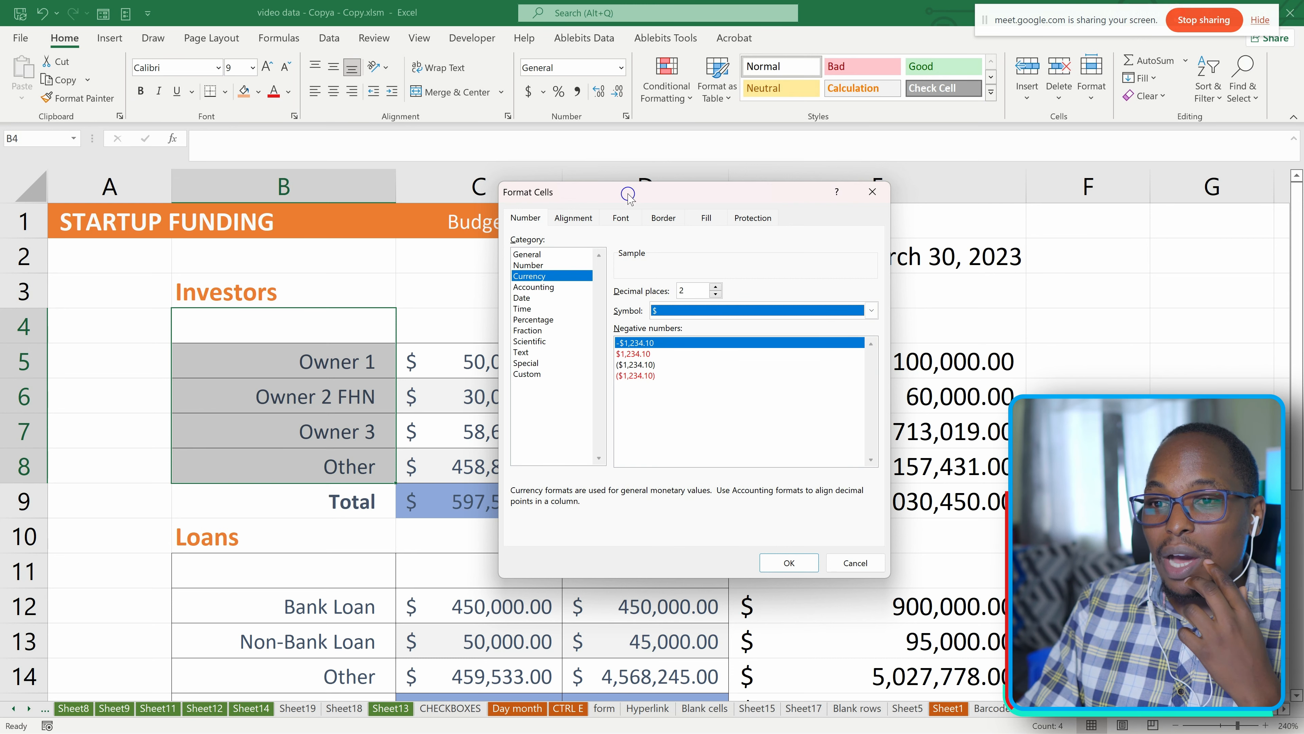
pyautogui.moveTo(628, 194); pyautogui.dragTo(776, 193)
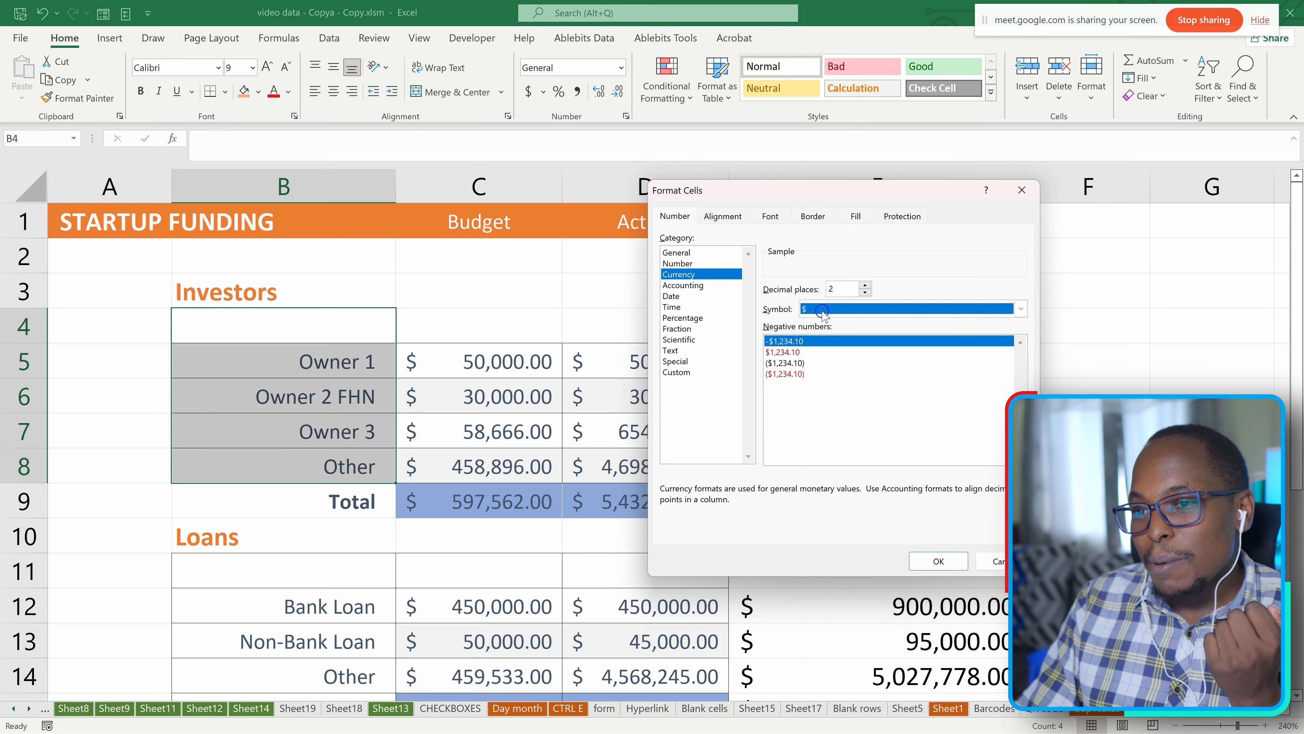
pyautogui.click(1022, 191)
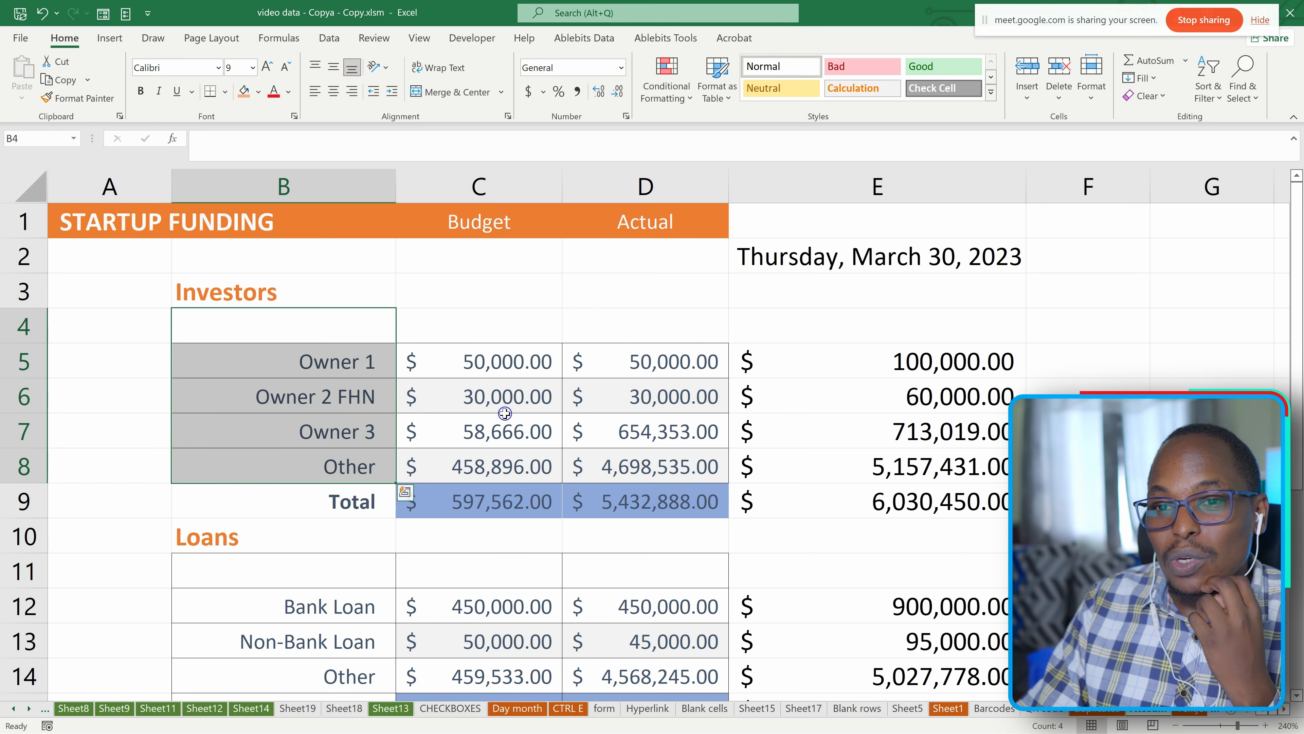
# Enter 1 in cell B4.
pyautogui.click(545, 93)
pyautogui.click(561, 92)
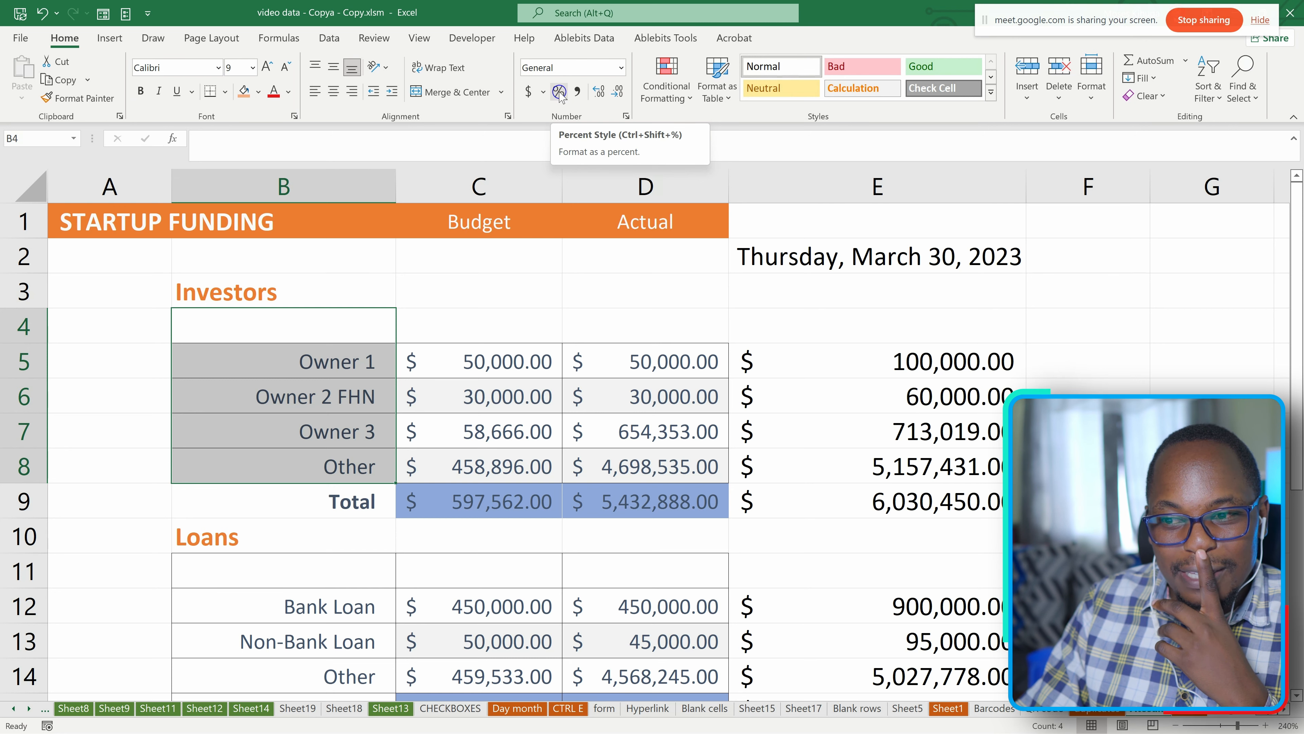
pyautogui.scroll(-8, 928, 436)
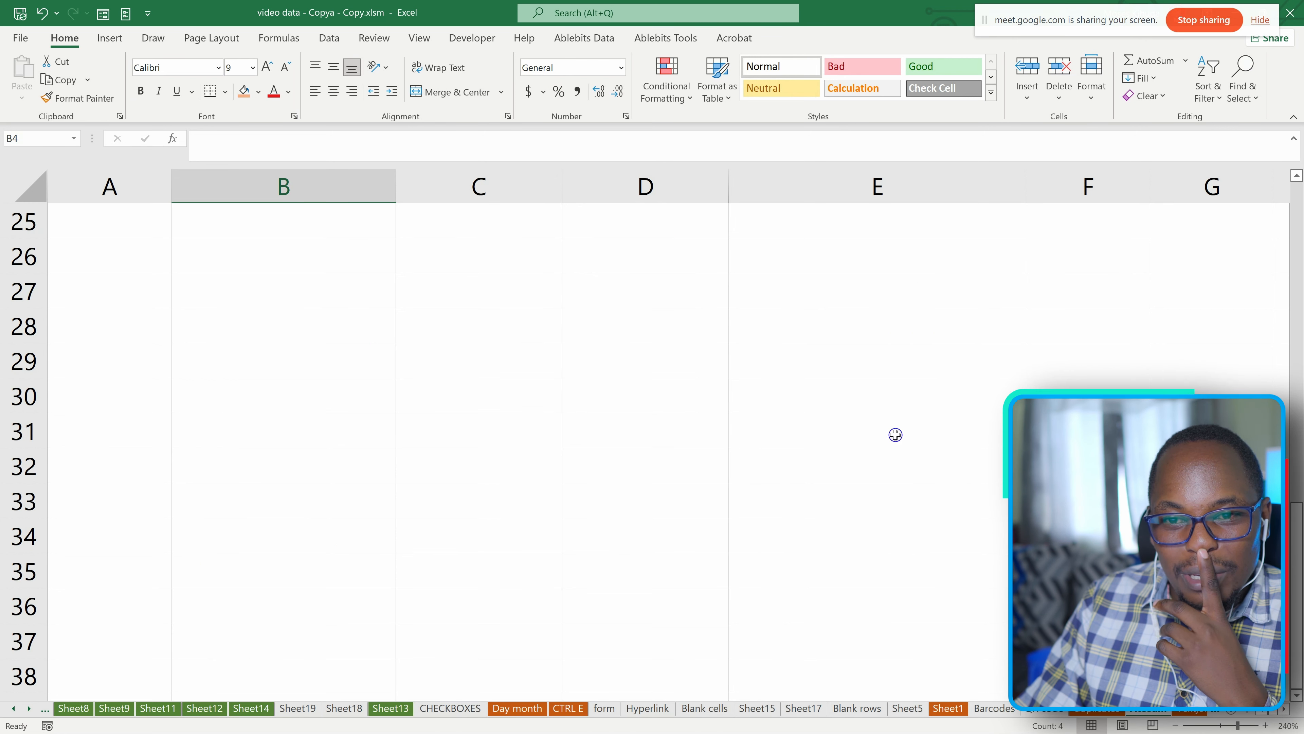
pyautogui.scroll(3, 498, 334)
pyautogui.scroll(-3, 496, 334)
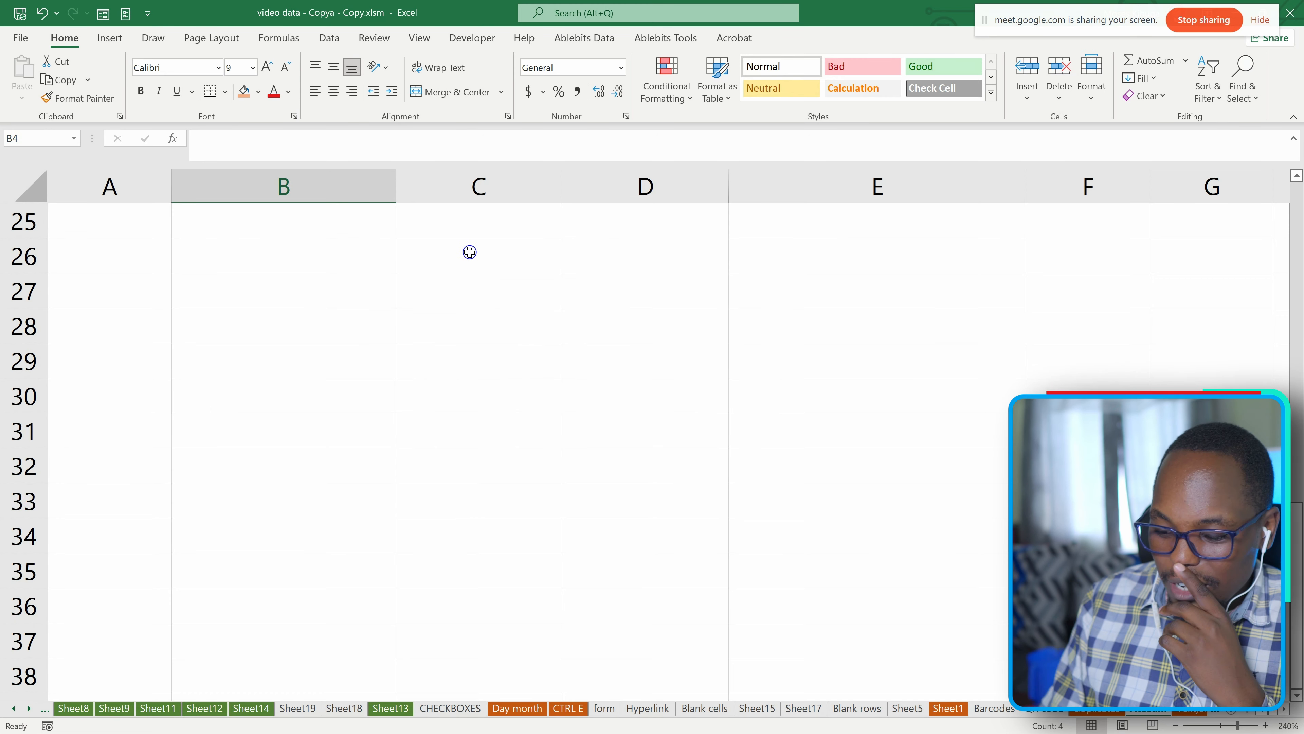
pyautogui.write('1')
pyautogui.press('Return')
# Enter the numbers 1, 2, 3 and 4 in cells B34 to B37 below the funding table.
pyautogui.scroll(-3, 539, 413)
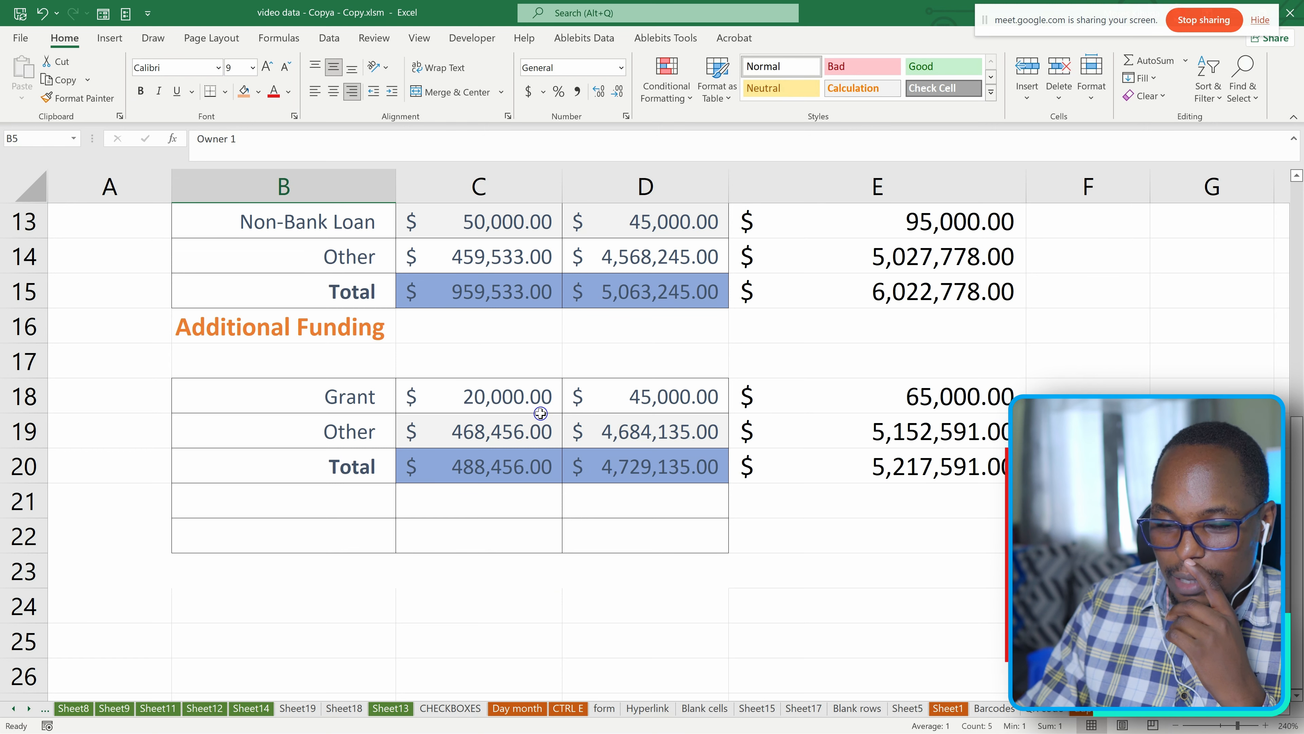
pyautogui.scroll(-6, 540, 412)
pyautogui.click(363, 323)
pyautogui.write('1')
pyautogui.press('Return')
pyautogui.write('2')
pyautogui.press('Return')
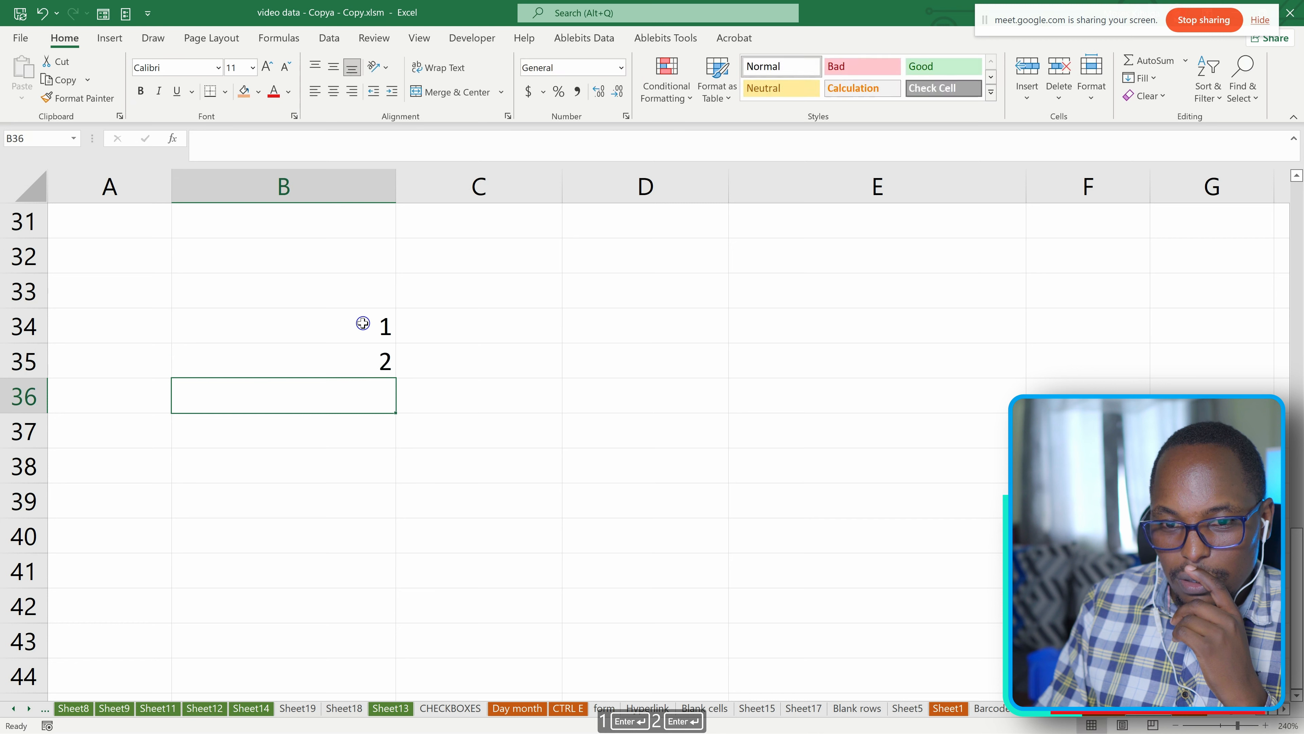
pyautogui.write('3')
pyautogui.press('Return')
pyautogui.write('4')
pyautogui.press('Return')
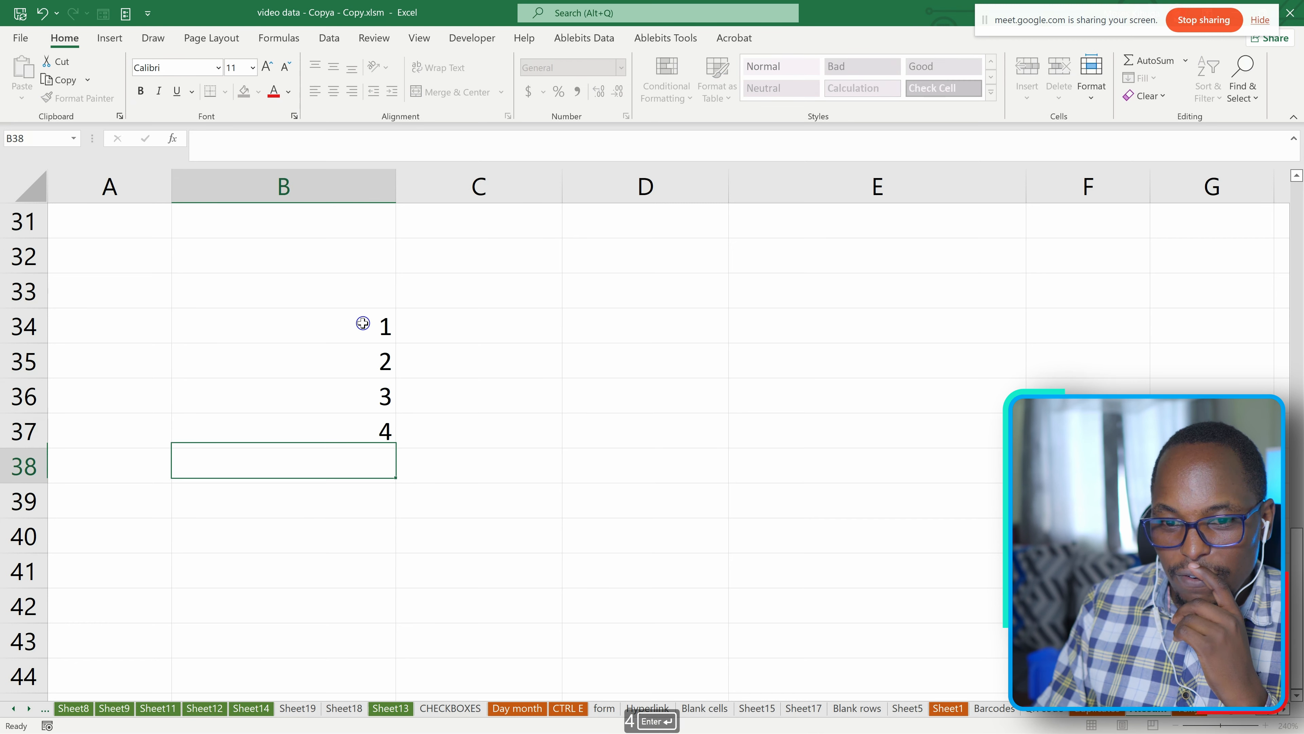
# Extend the number series from B34:B37 down to 10 in B43, and narrow column B.
pyautogui.moveTo(363, 322); pyautogui.dragTo(389, 663)
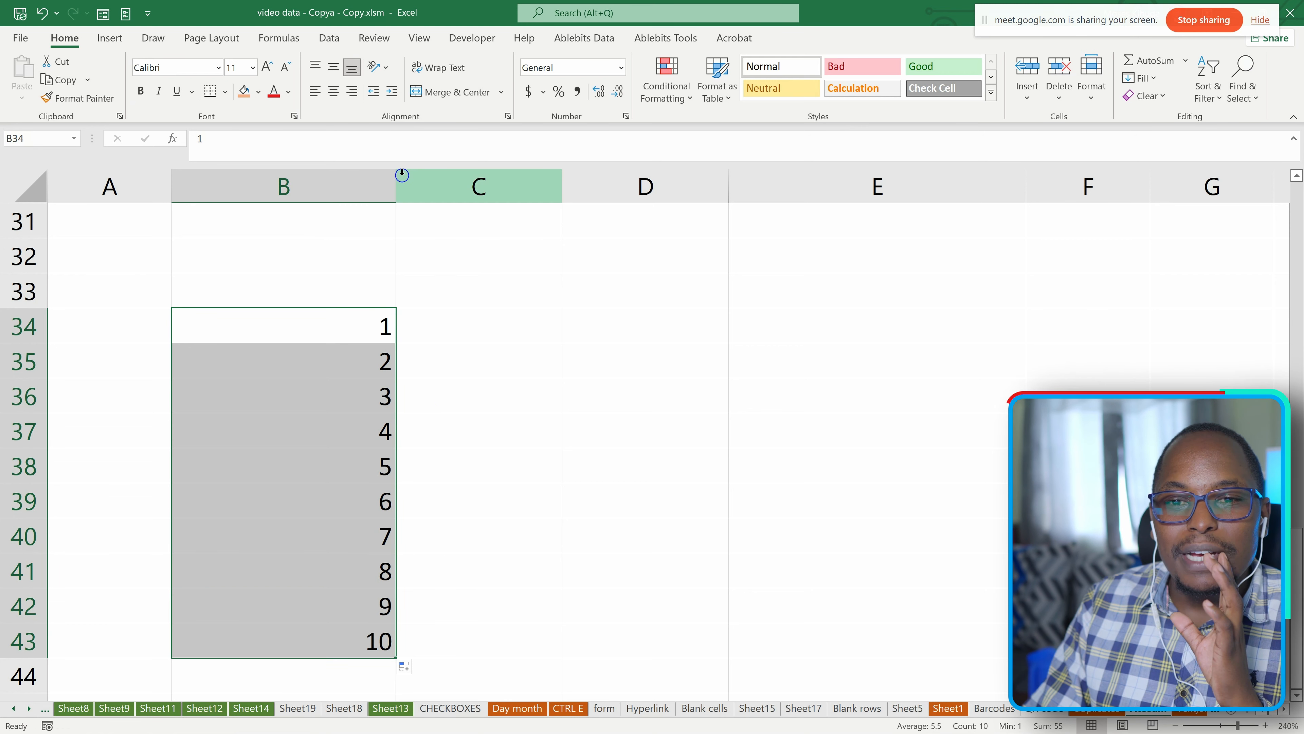
pyautogui.moveTo(396, 186); pyautogui.dragTo(298, 189)
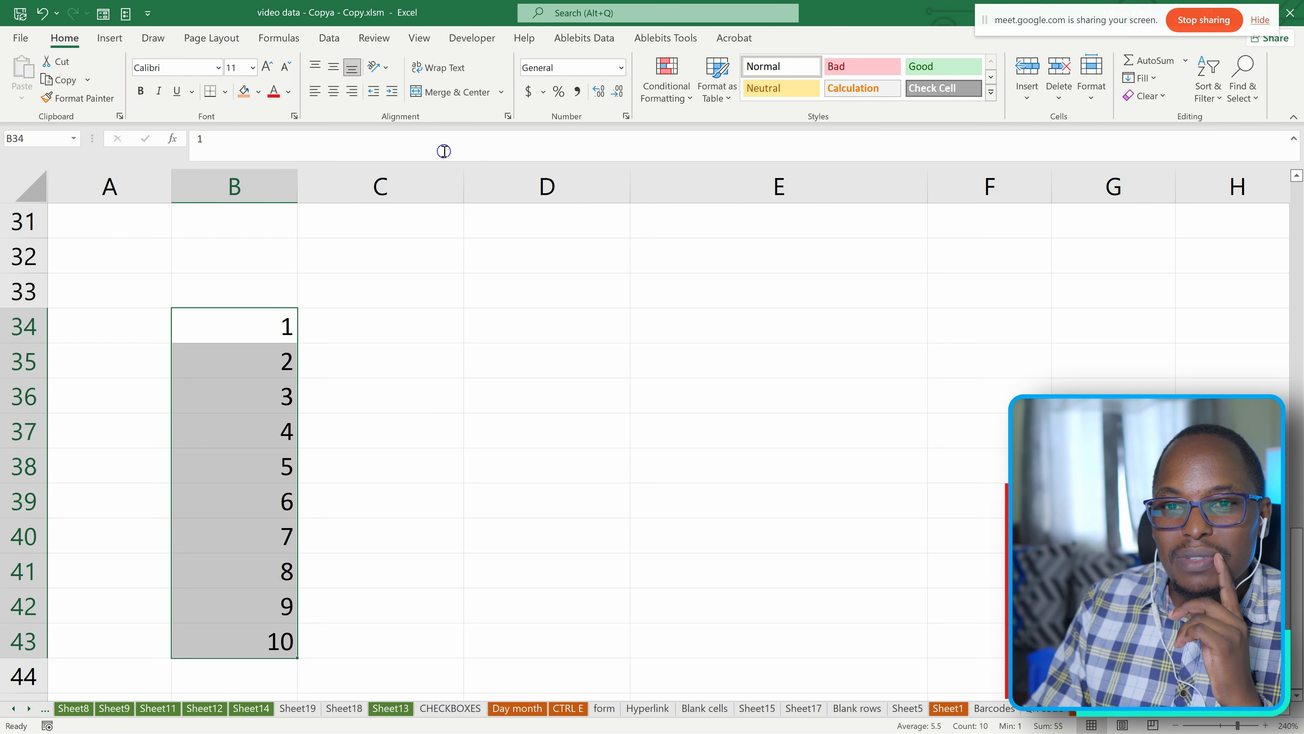
# Try the Percent style on the numbers in B34:B43 and undo it.
pyautogui.click(558, 92)
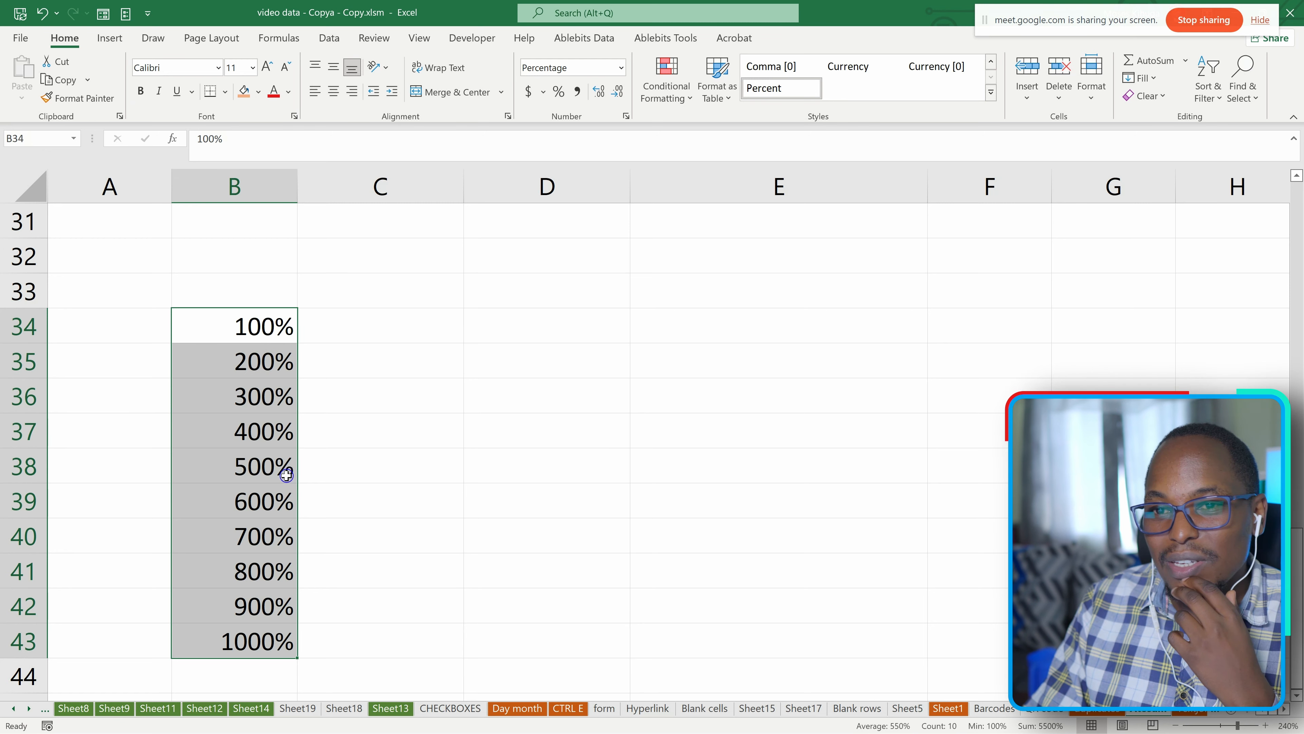
pyautogui.hotkey('ctrl', 'z')
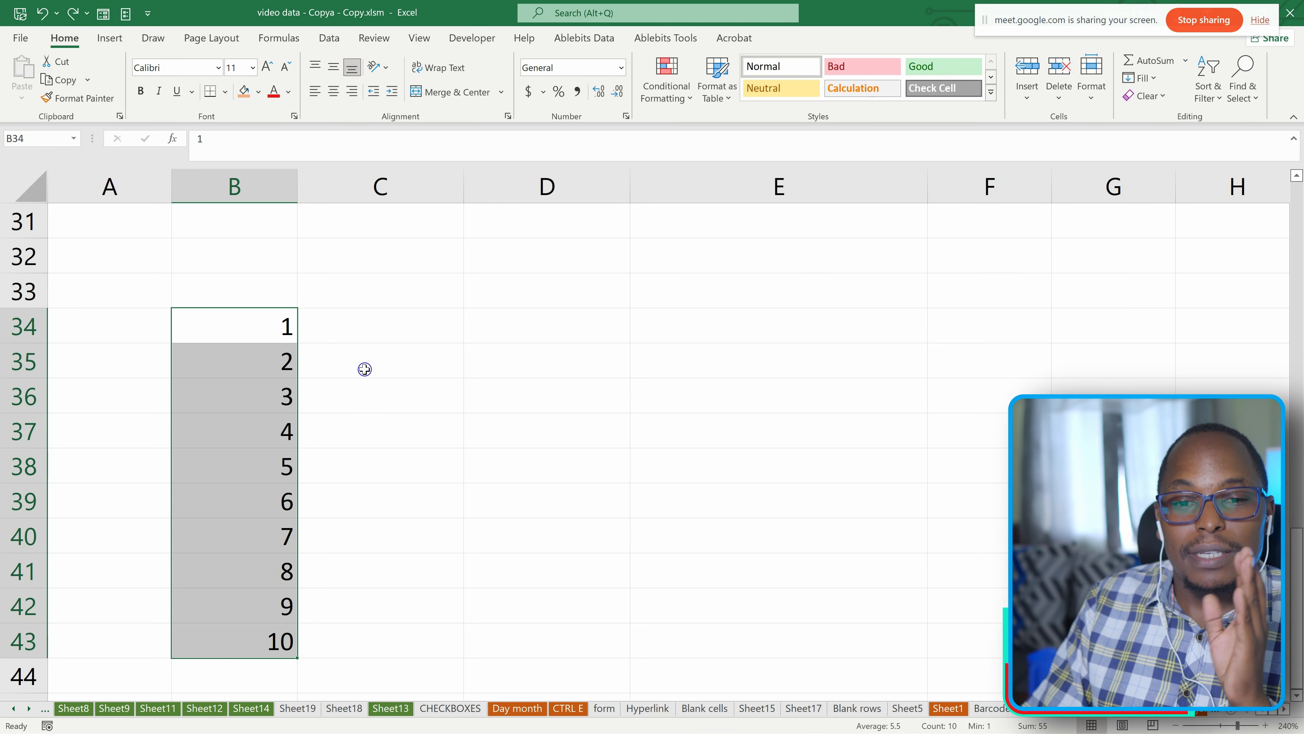
# Format the empty cells C34:C43 beside the number series with the Percent style.
pyautogui.moveTo(387, 335); pyautogui.dragTo(403, 649)
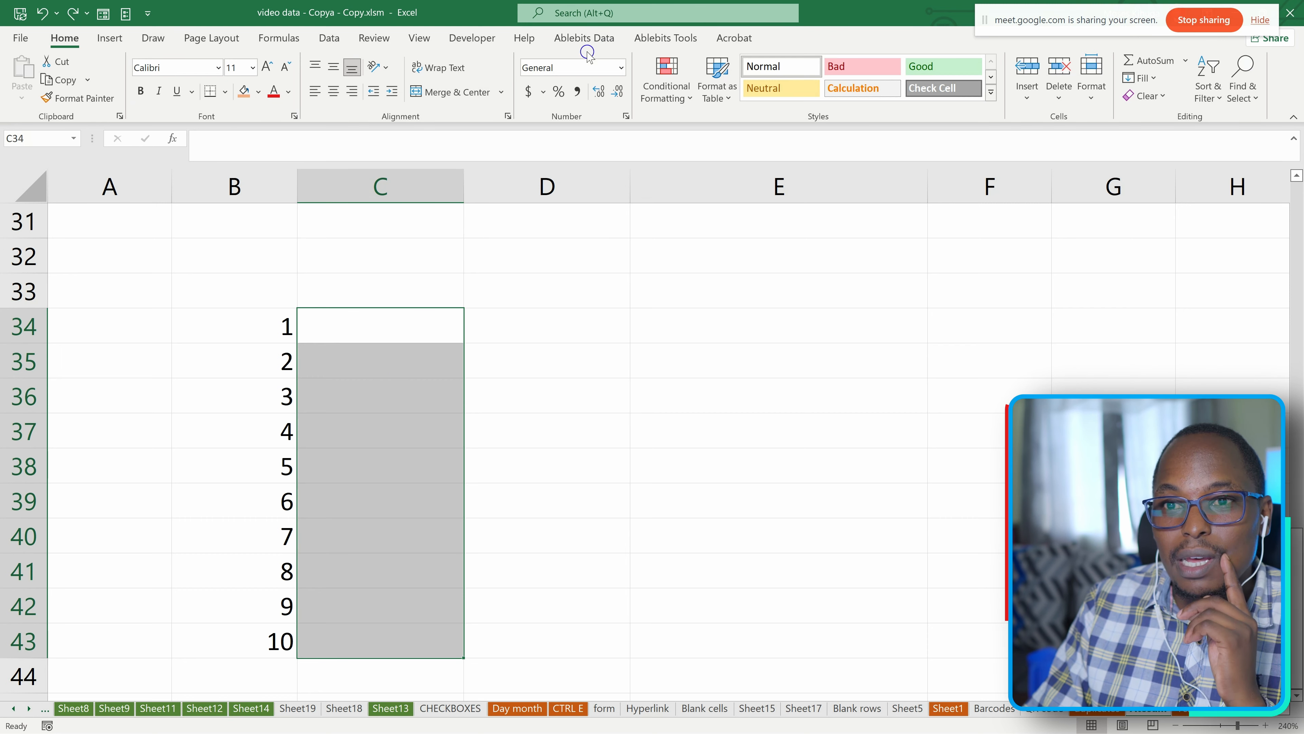
pyautogui.click(620, 66)
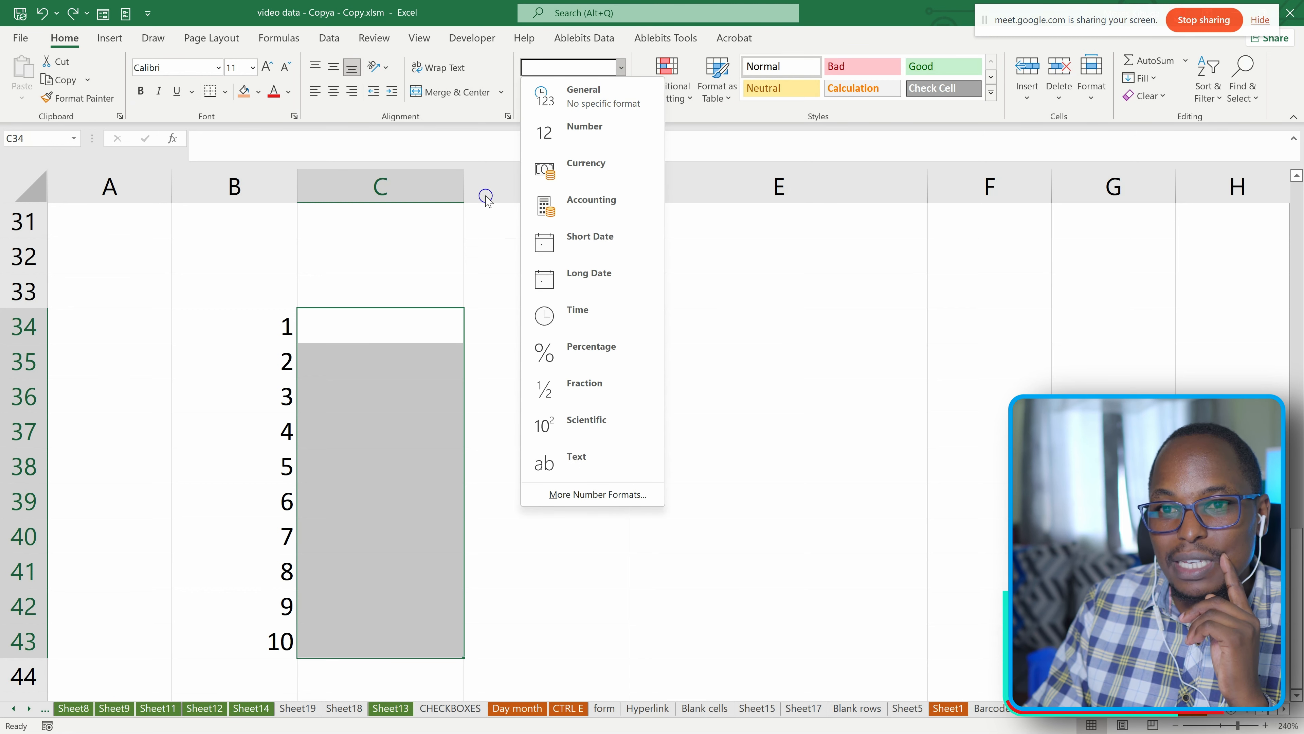
pyautogui.click(504, 141)
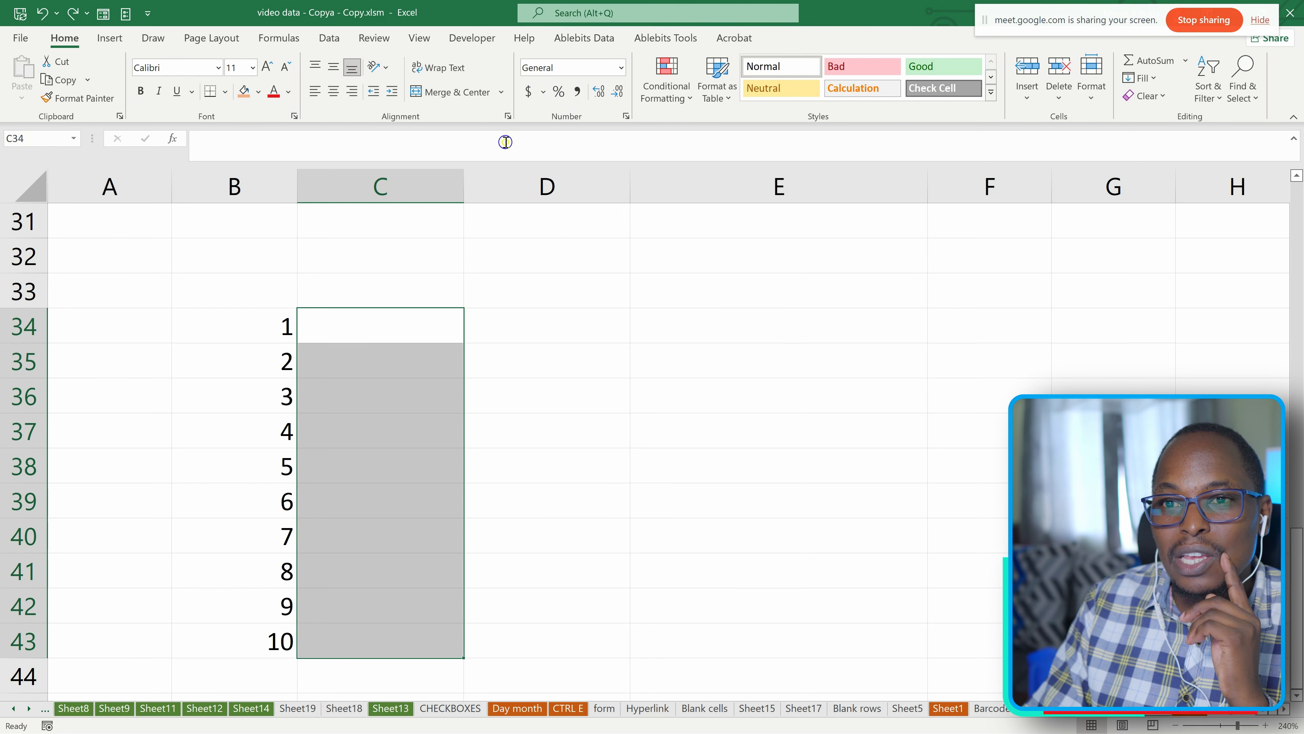
pyautogui.click(558, 91)
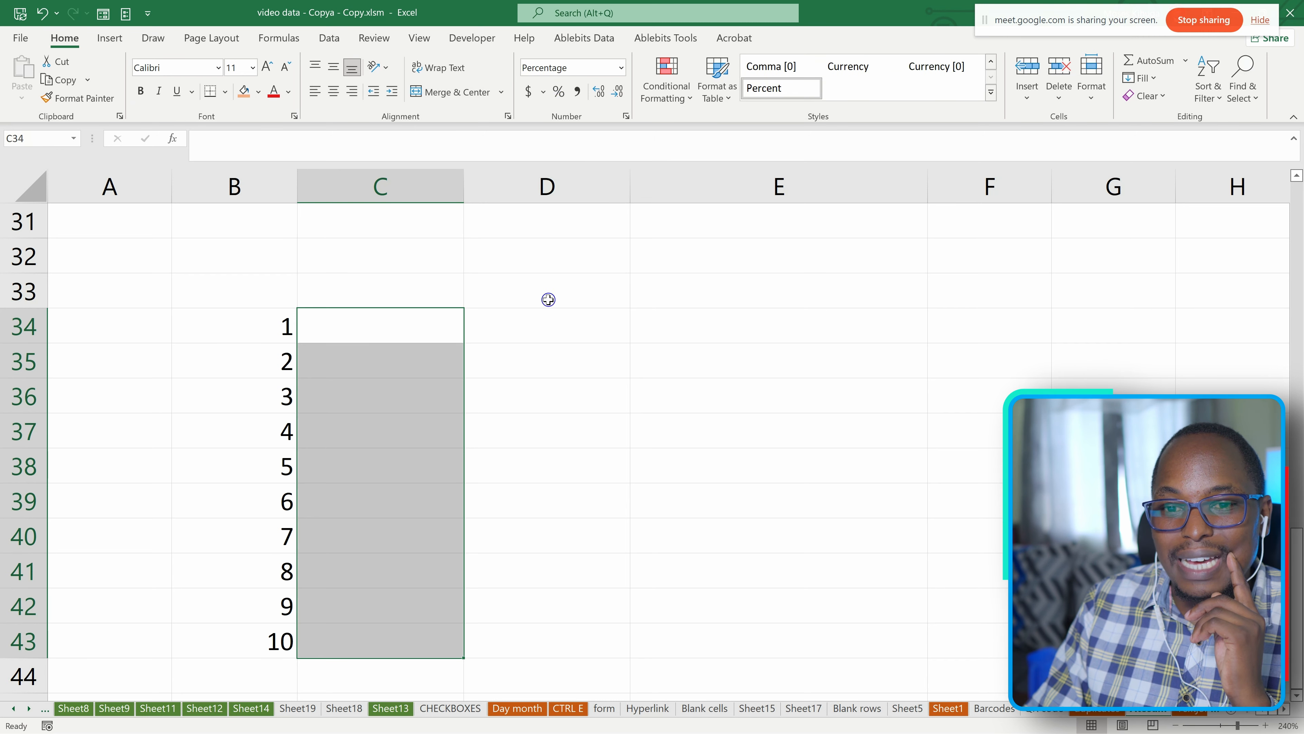
# Compare the number format of cell C33 with that of cells C34, C35 and C37.
pyautogui.click(388, 292)
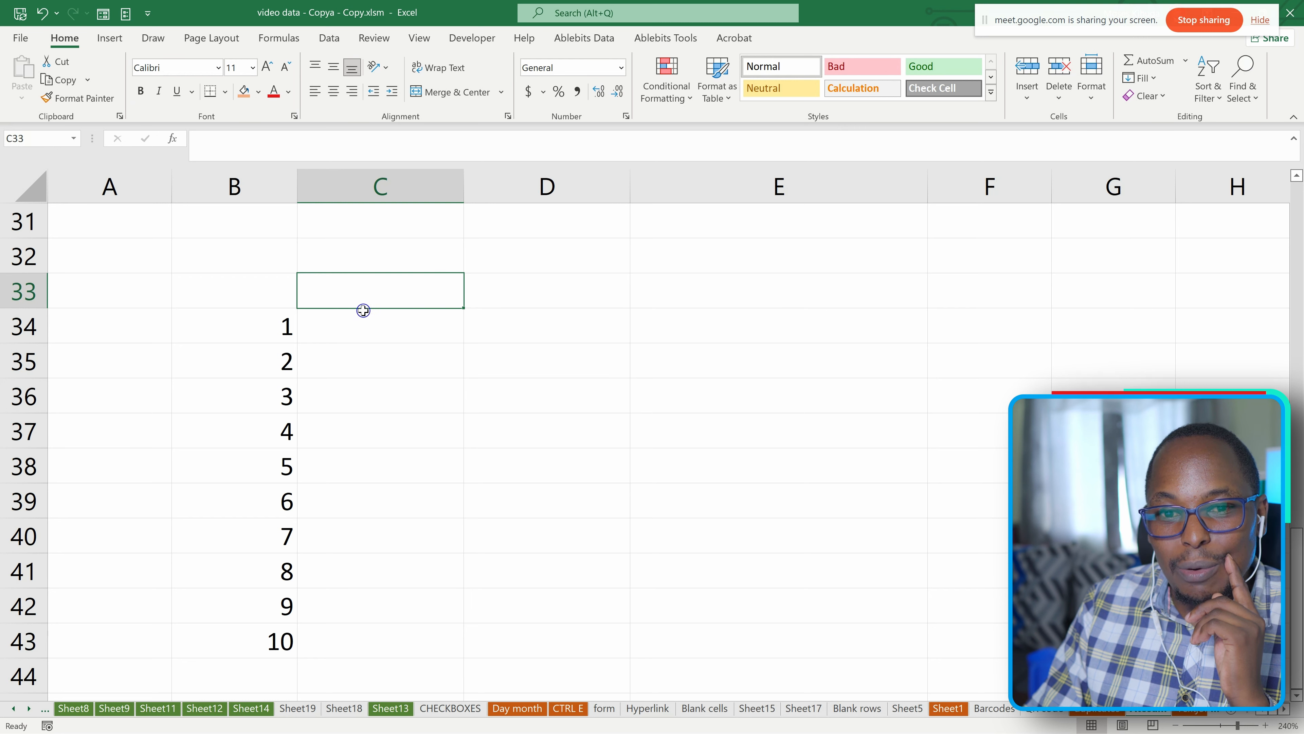
pyautogui.click(357, 332)
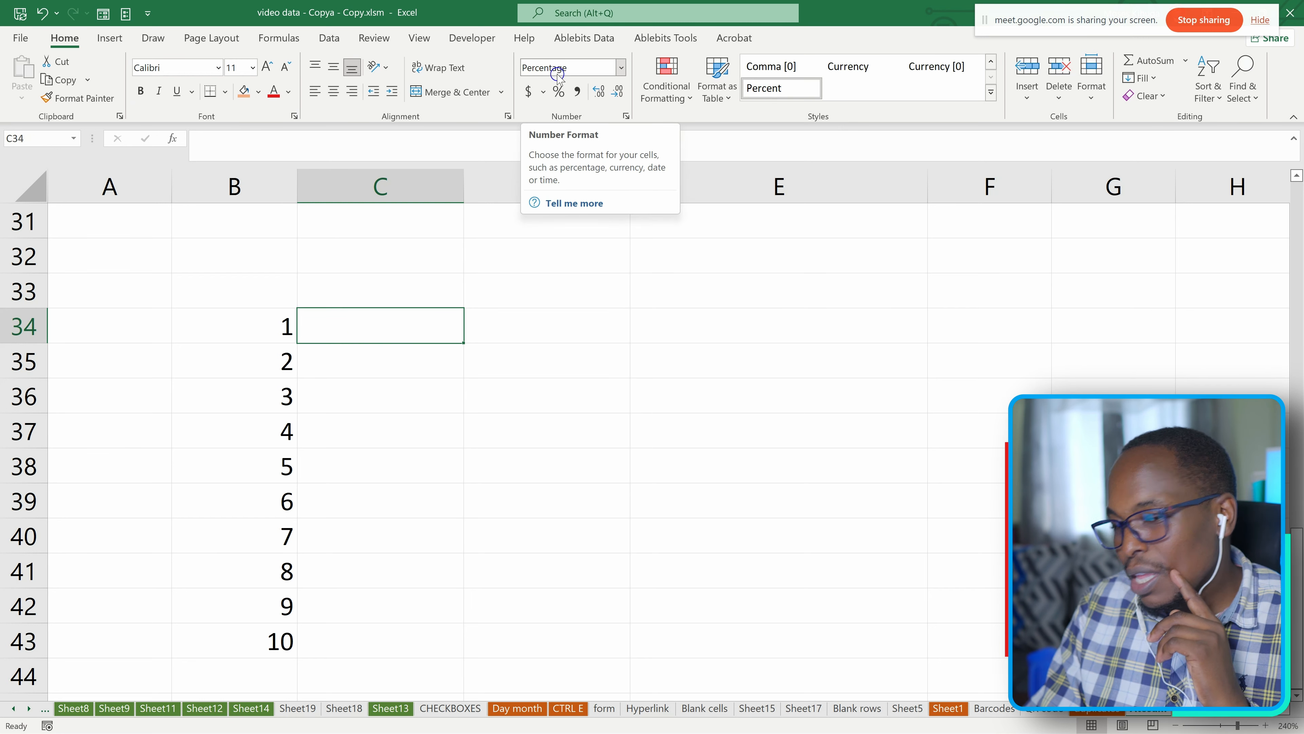
pyautogui.click(391, 373)
pyautogui.click(389, 425)
pyautogui.click(368, 325)
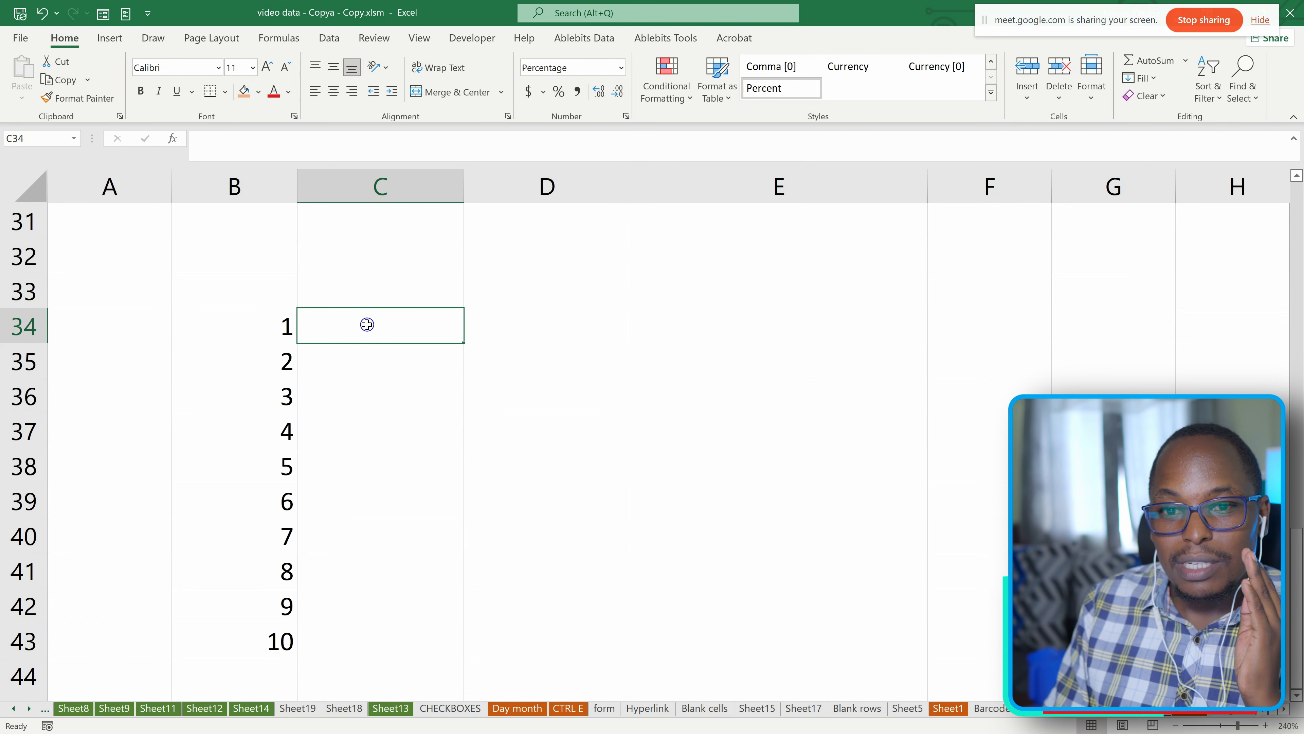
# Enter 1, 2, 1 and 4 in the percent-formatted cells C34:C37.
pyautogui.write('1')
pyautogui.press('Return')
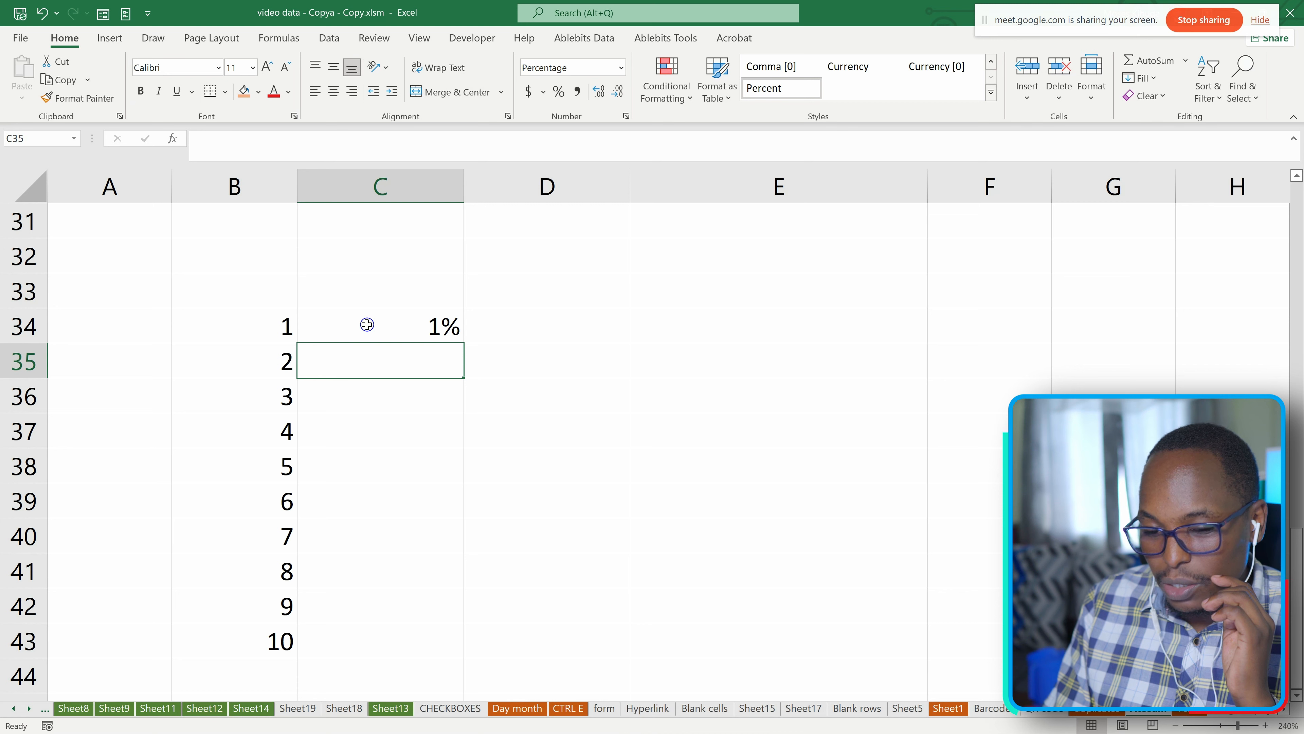
pyautogui.write('2')
pyautogui.press('Return')
pyautogui.write('1')
pyautogui.press('Return')
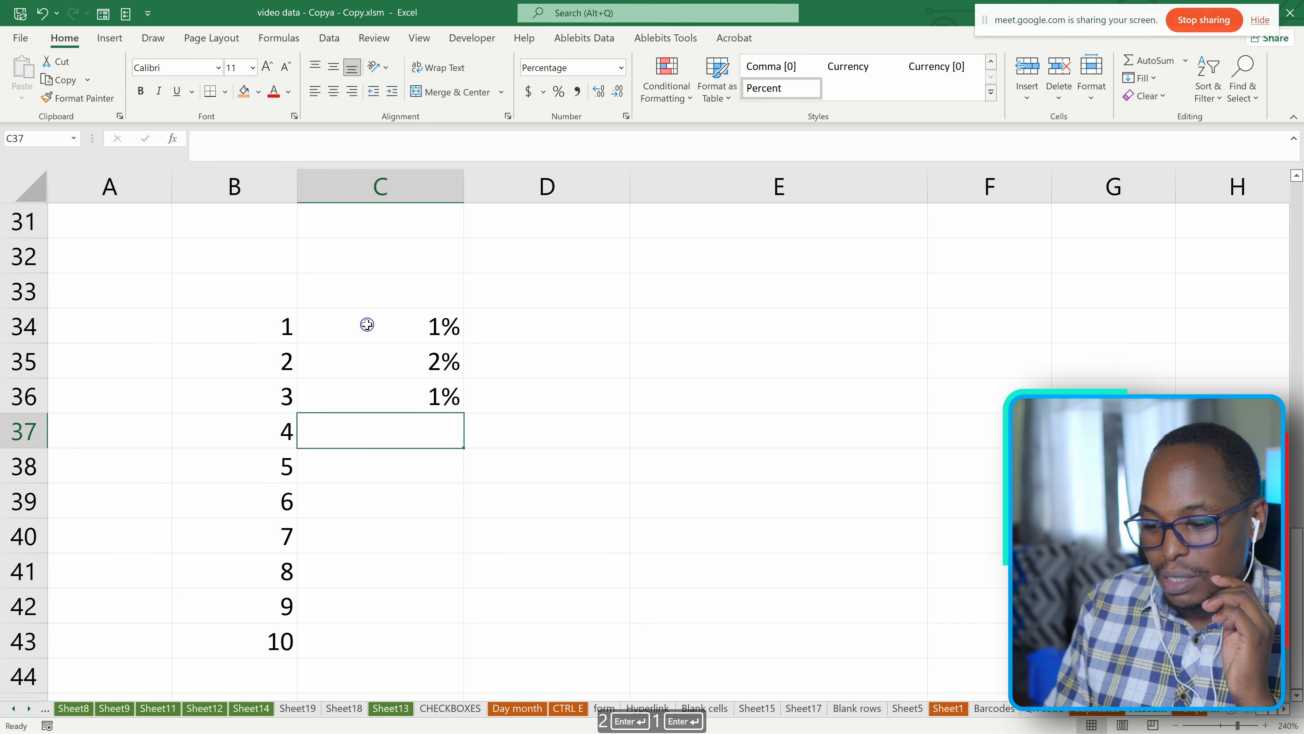
pyautogui.write('4')
pyautogui.press('Return')
pyautogui.moveTo(405, 325); pyautogui.dragTo(412, 432)
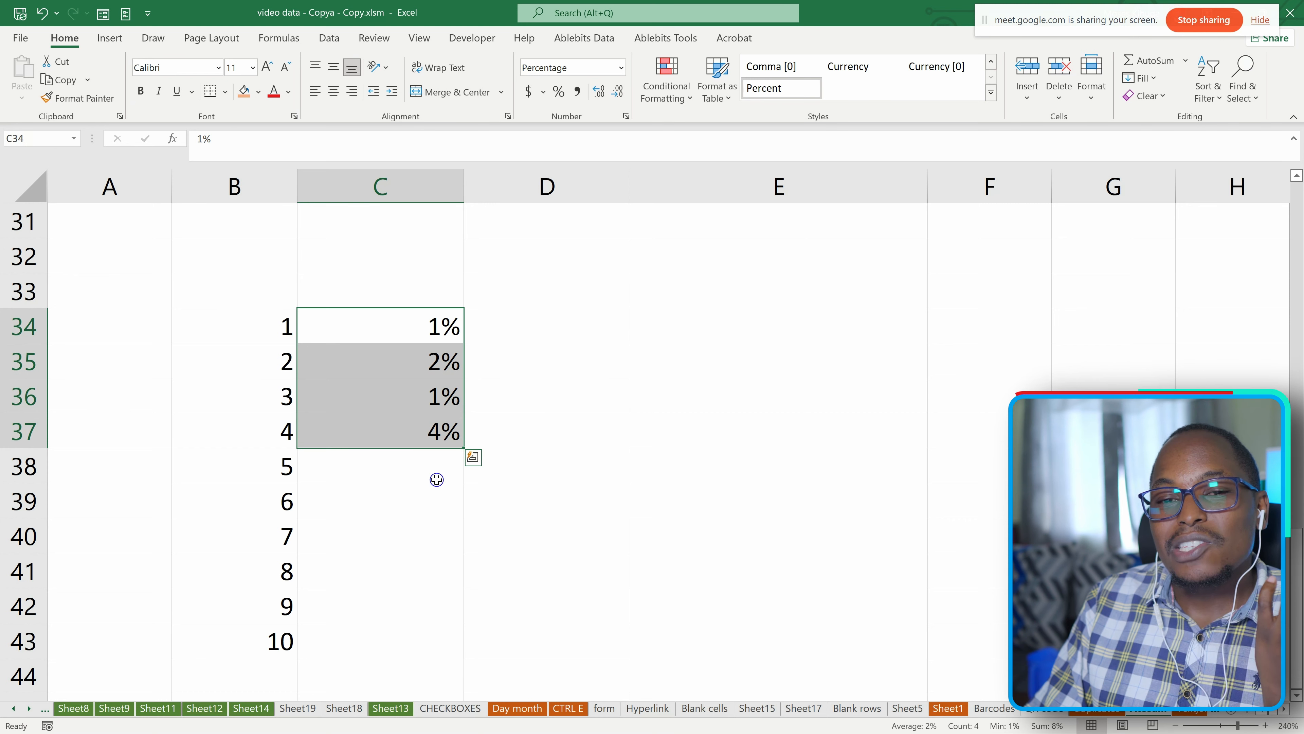
pyautogui.click(503, 369)
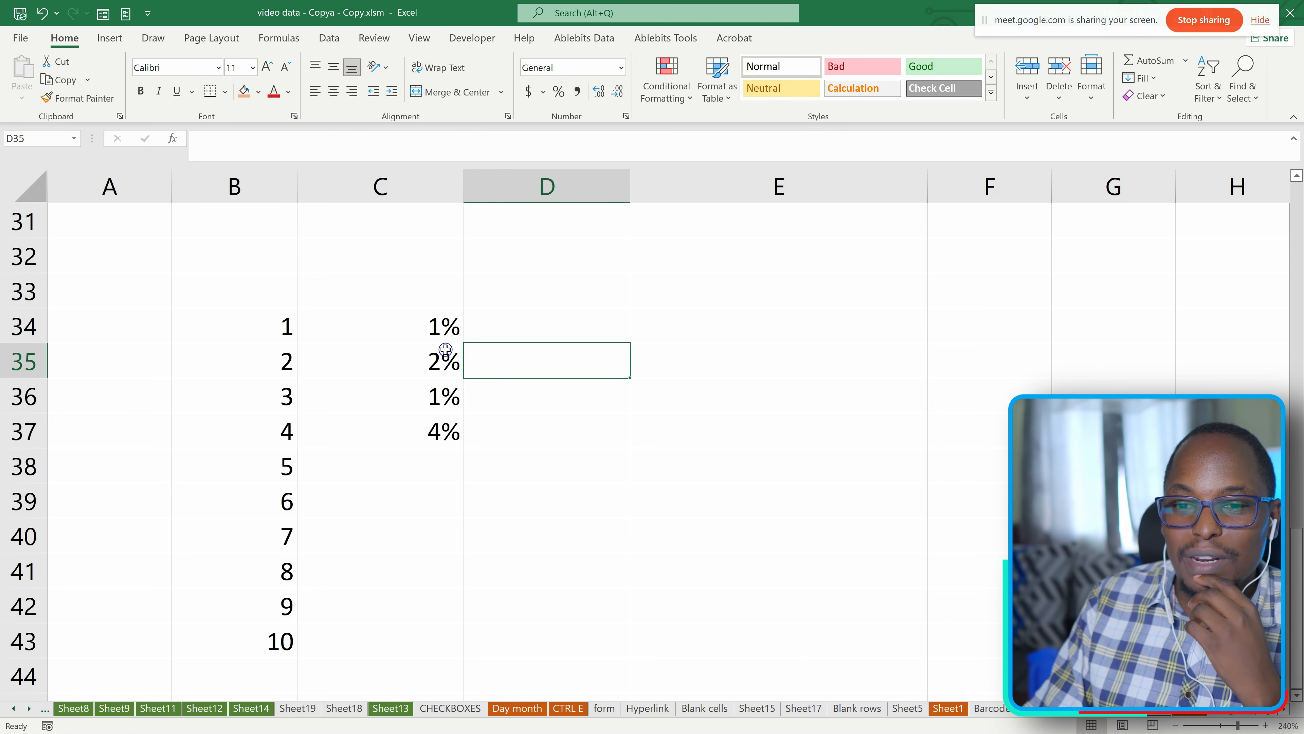
# Narrow the wide column E beside the number series.
pyautogui.click(499, 335)
pyautogui.click(698, 321)
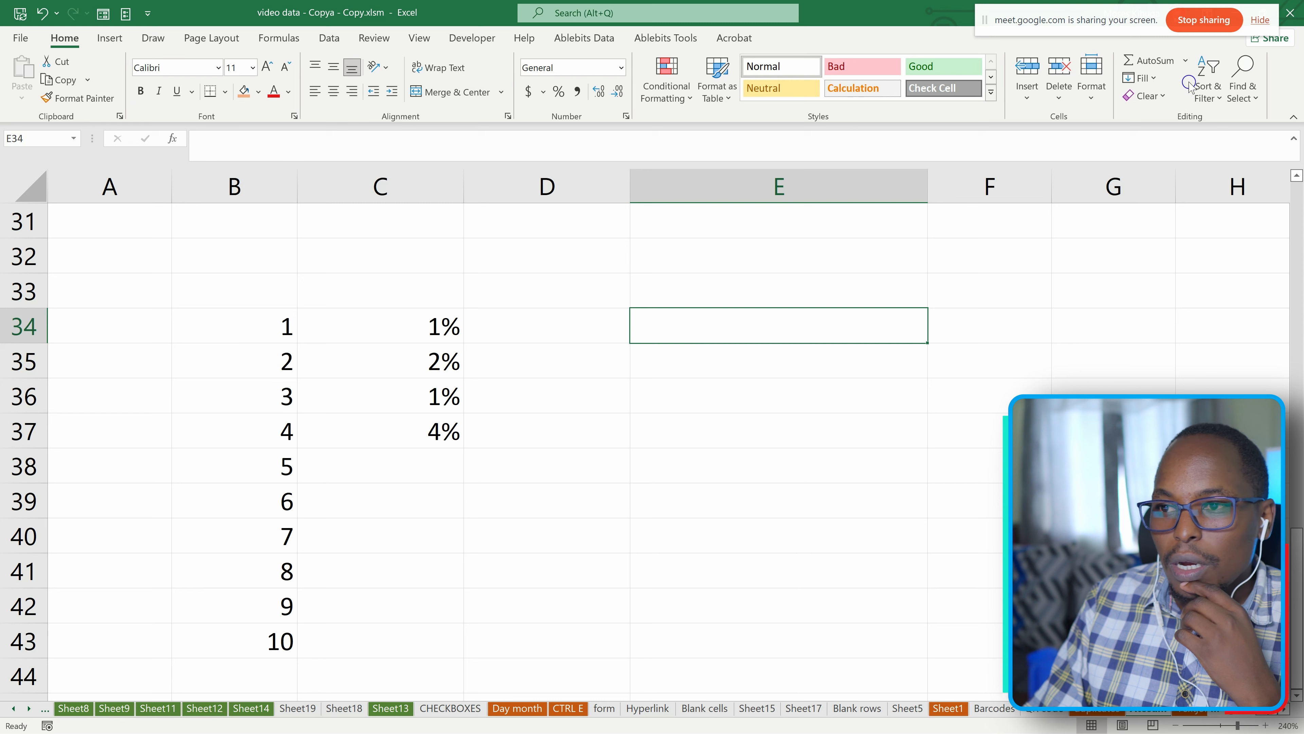
pyautogui.moveTo(928, 181); pyautogui.dragTo(775, 180)
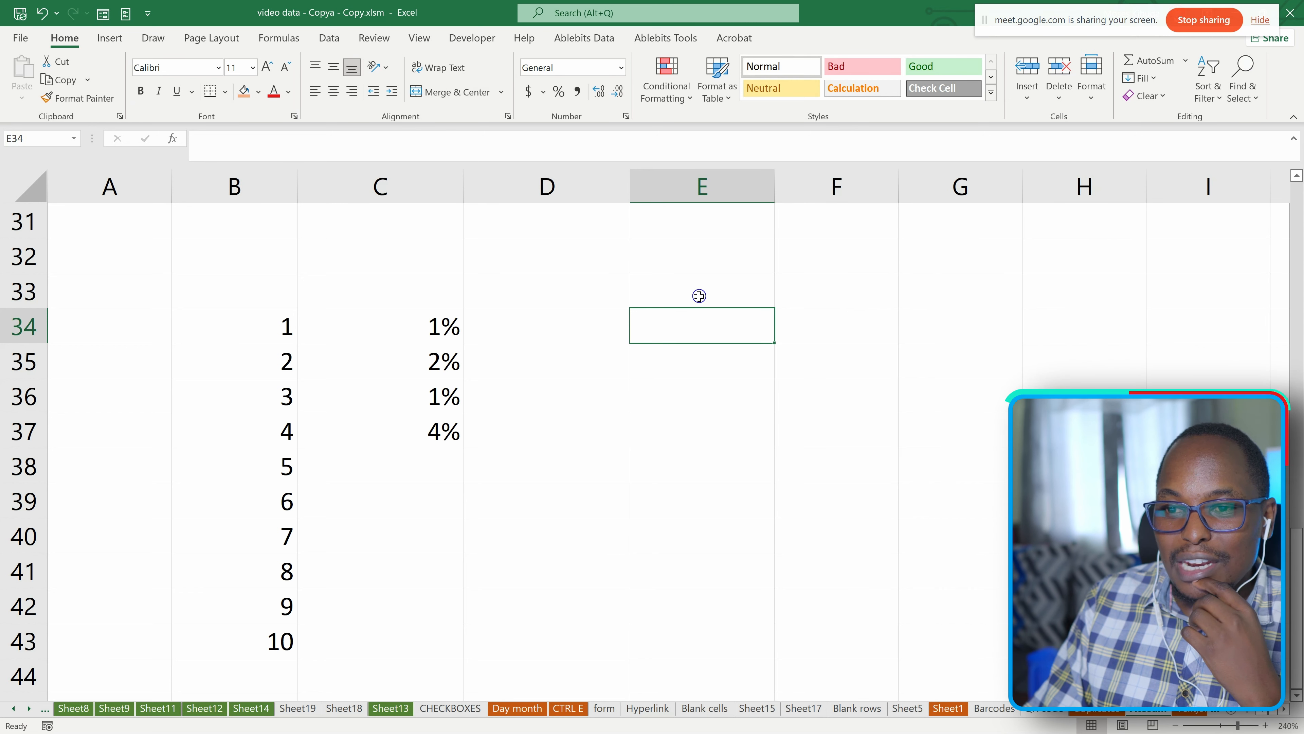
pyautogui.click(257, 331)
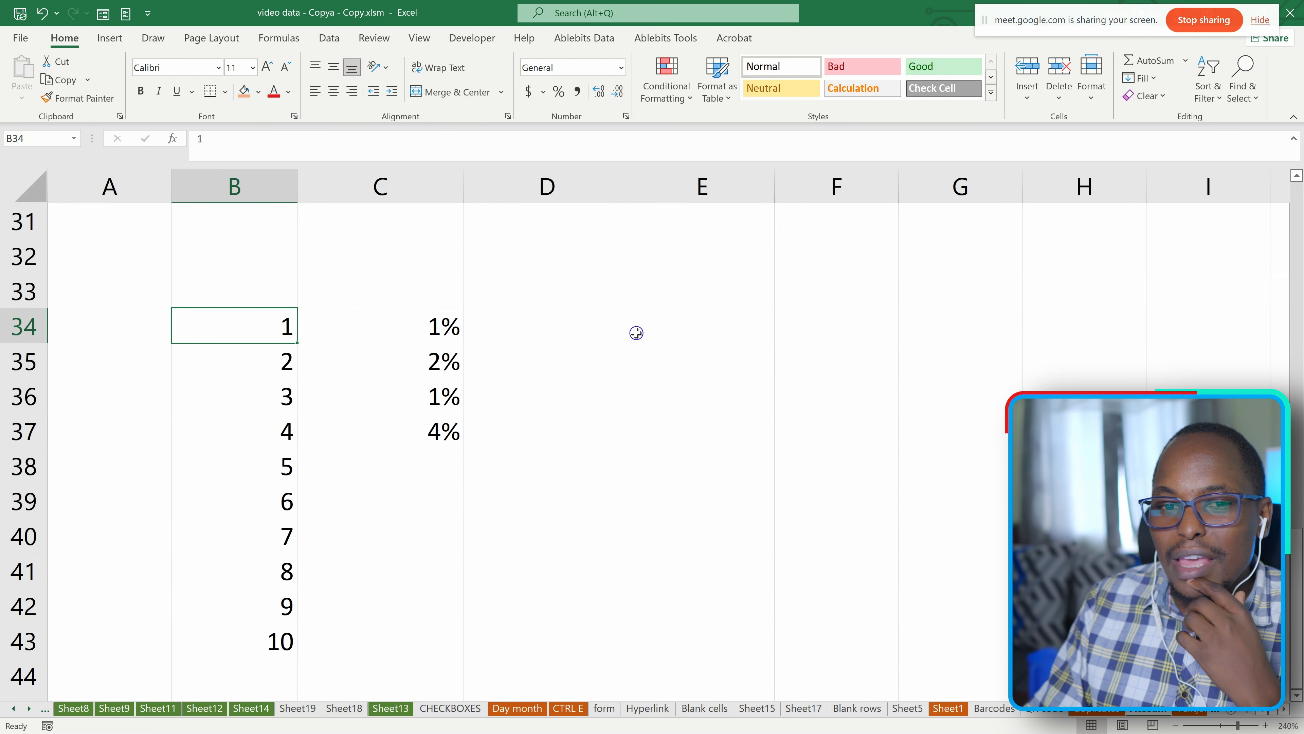
pyautogui.click(808, 256)
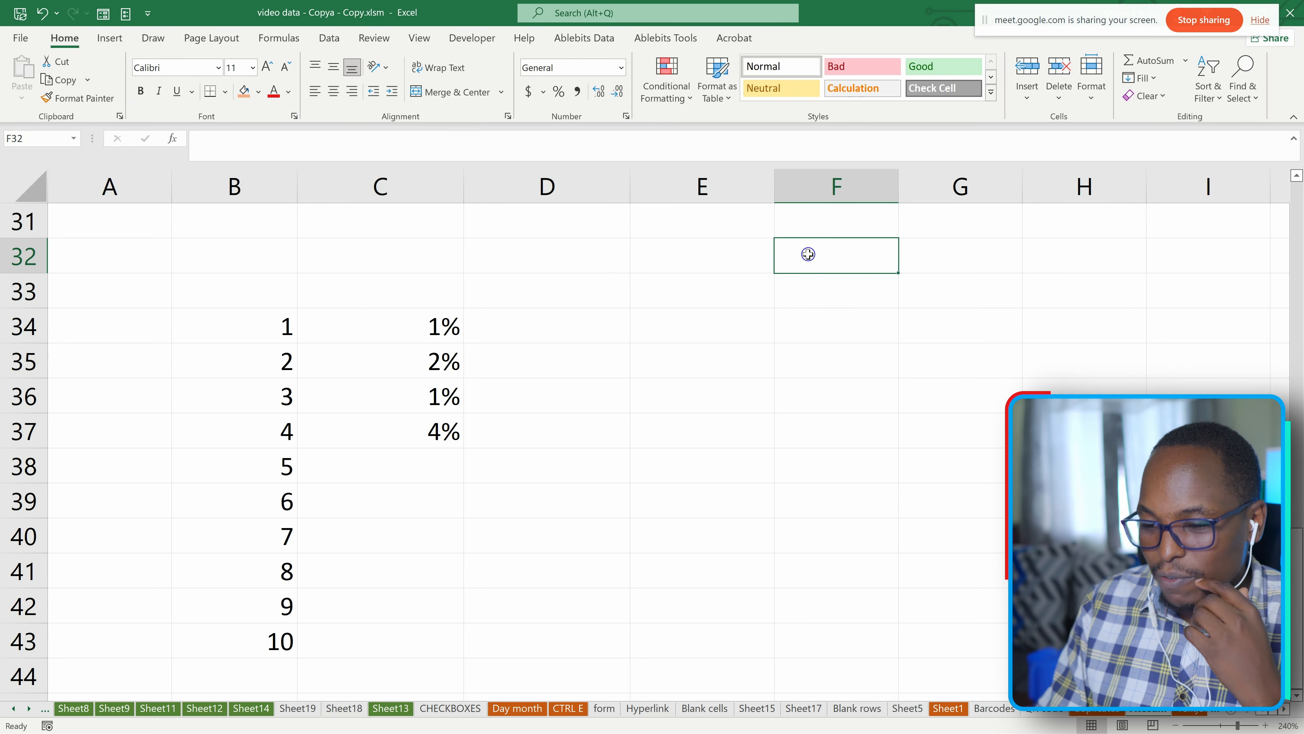
pyautogui.write('100')
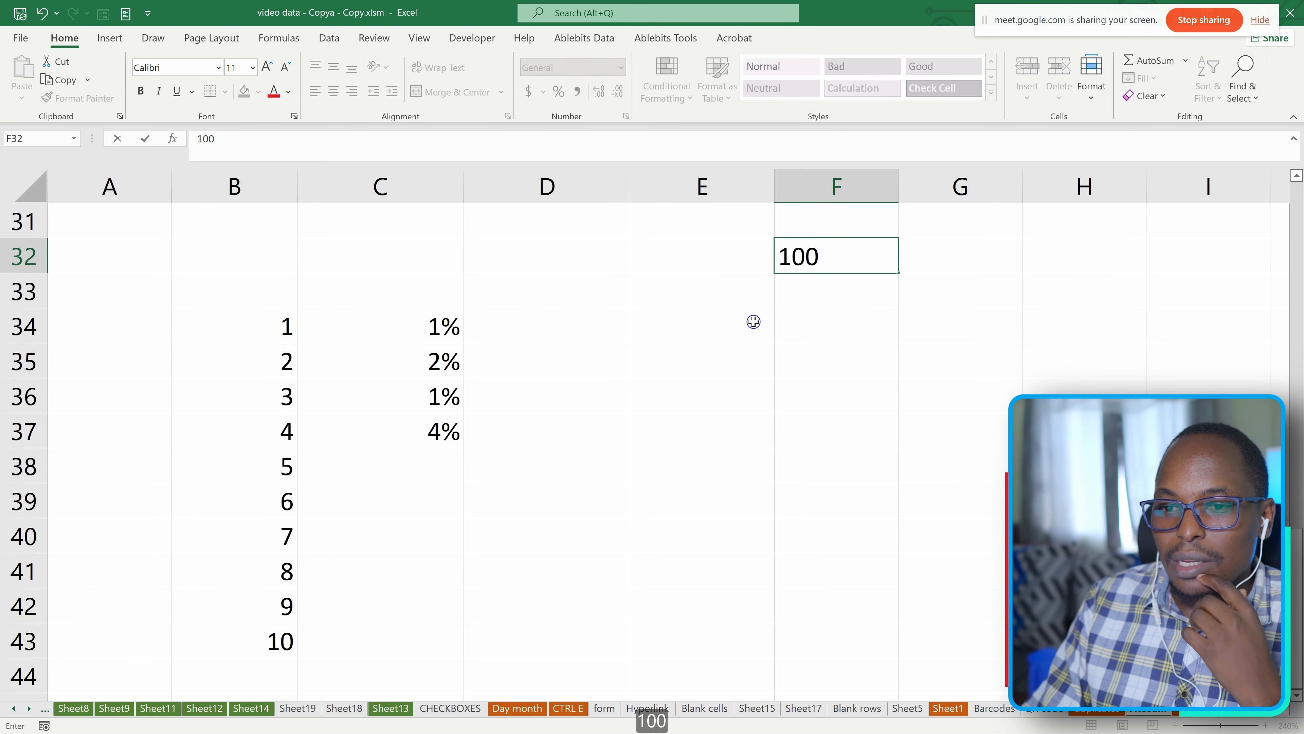
pyautogui.click(668, 339)
pyautogui.click(879, 253)
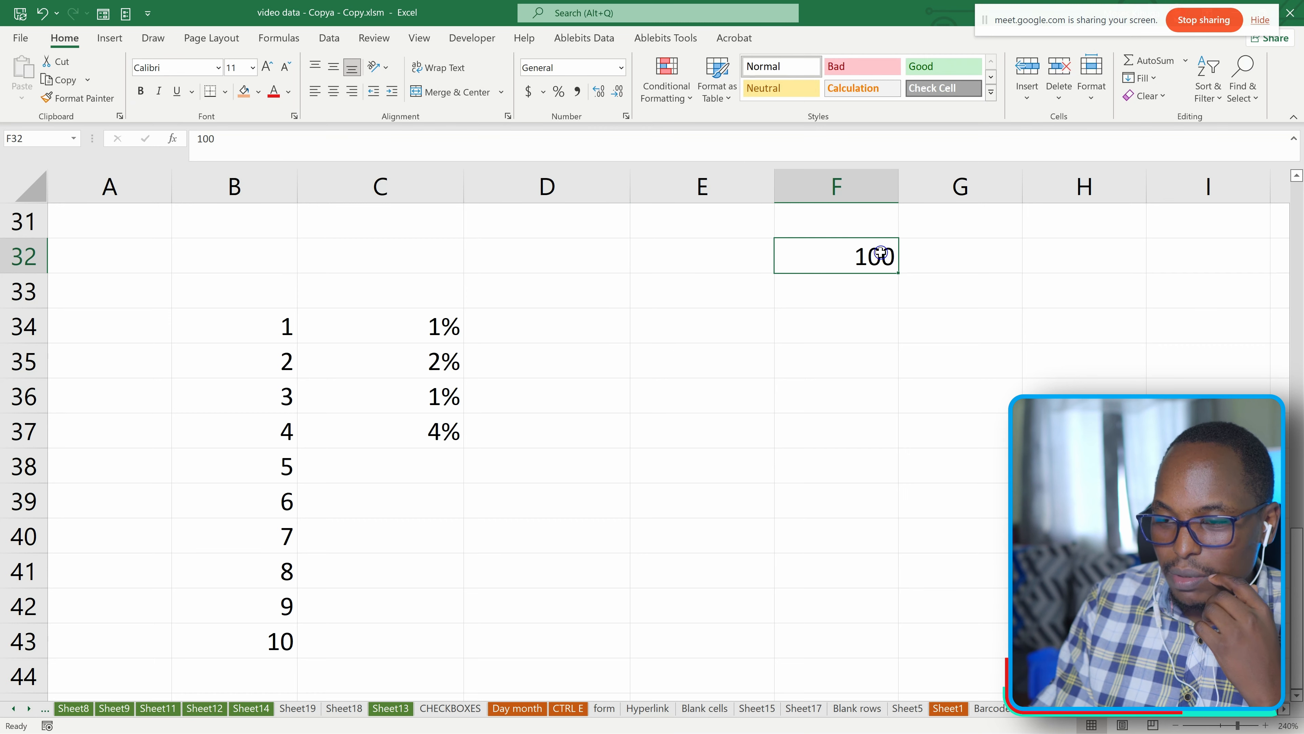
pyautogui.press('BackSpace')
# Enter the formula =B34/100 in cell E34.
pyautogui.click(665, 323)
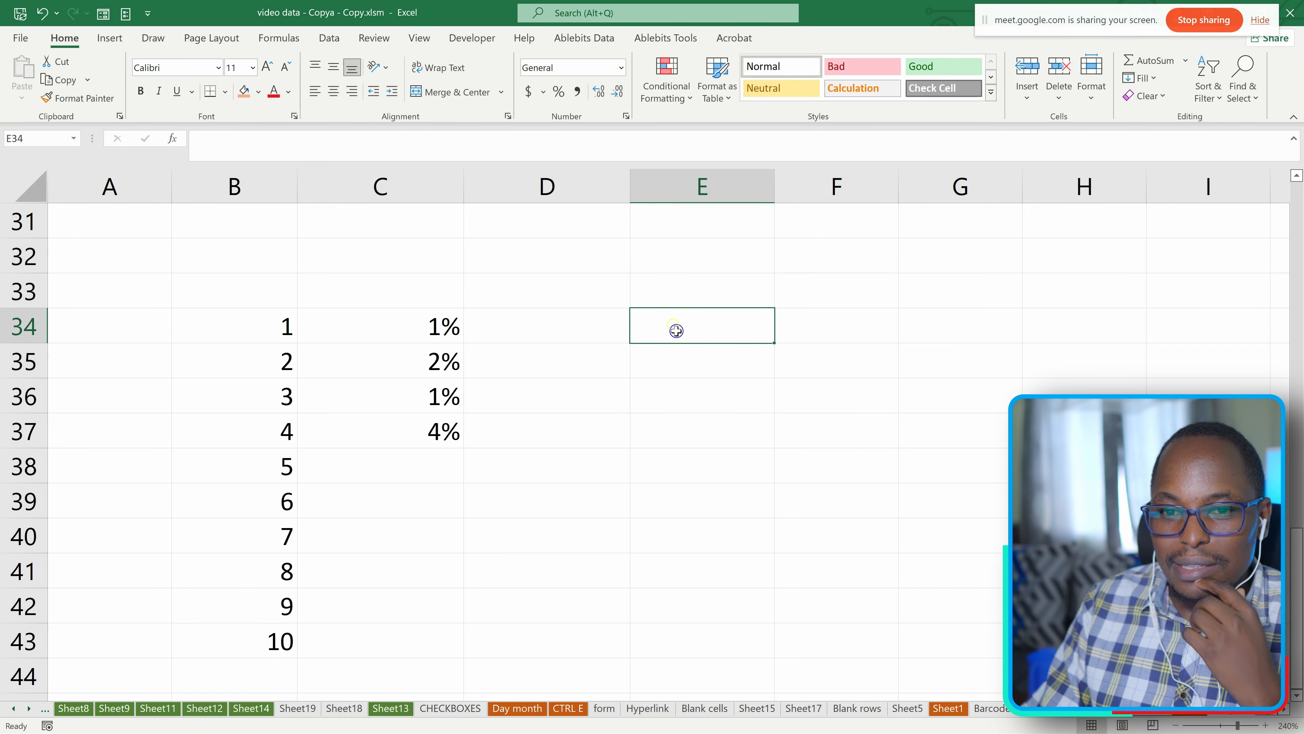
pyautogui.write('=')
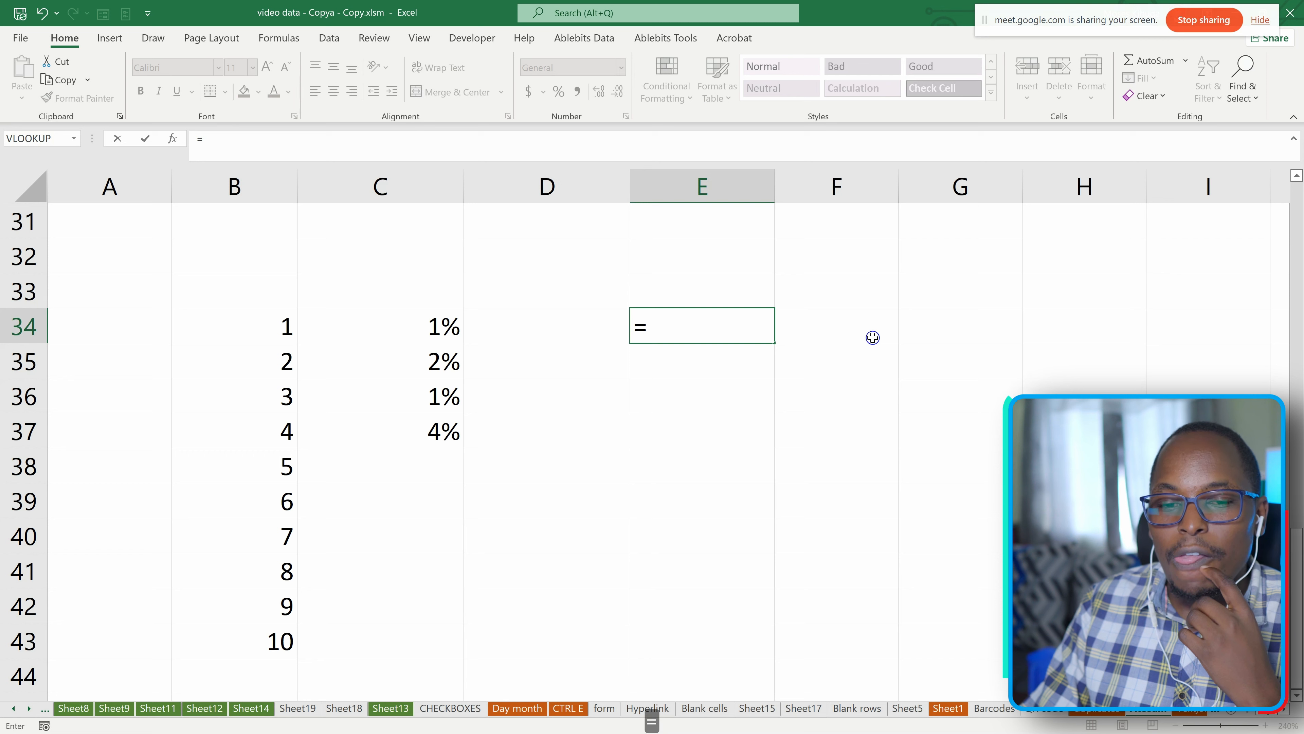
pyautogui.click(271, 329)
pyautogui.write('/100')
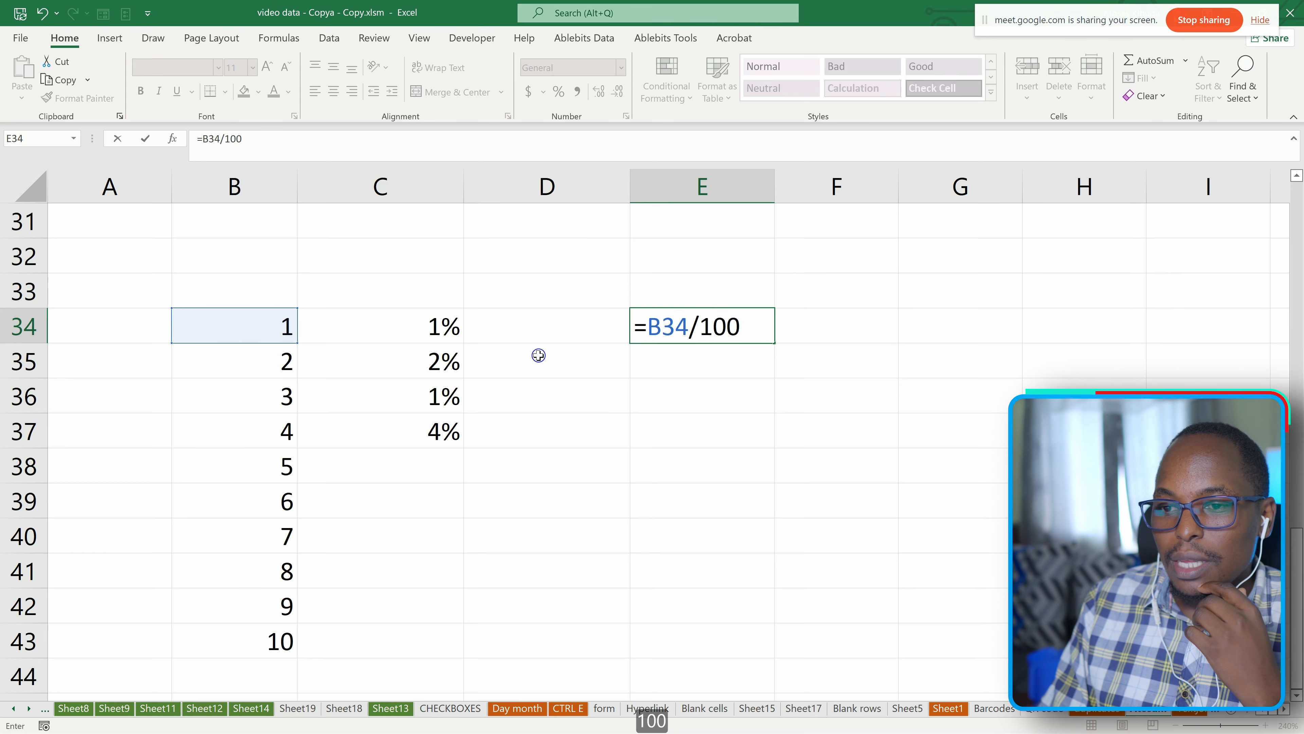
pyautogui.press('Return')
# Fill the formula in E34 down to E43 and apply the Percent style to the range.
pyautogui.click(737, 319)
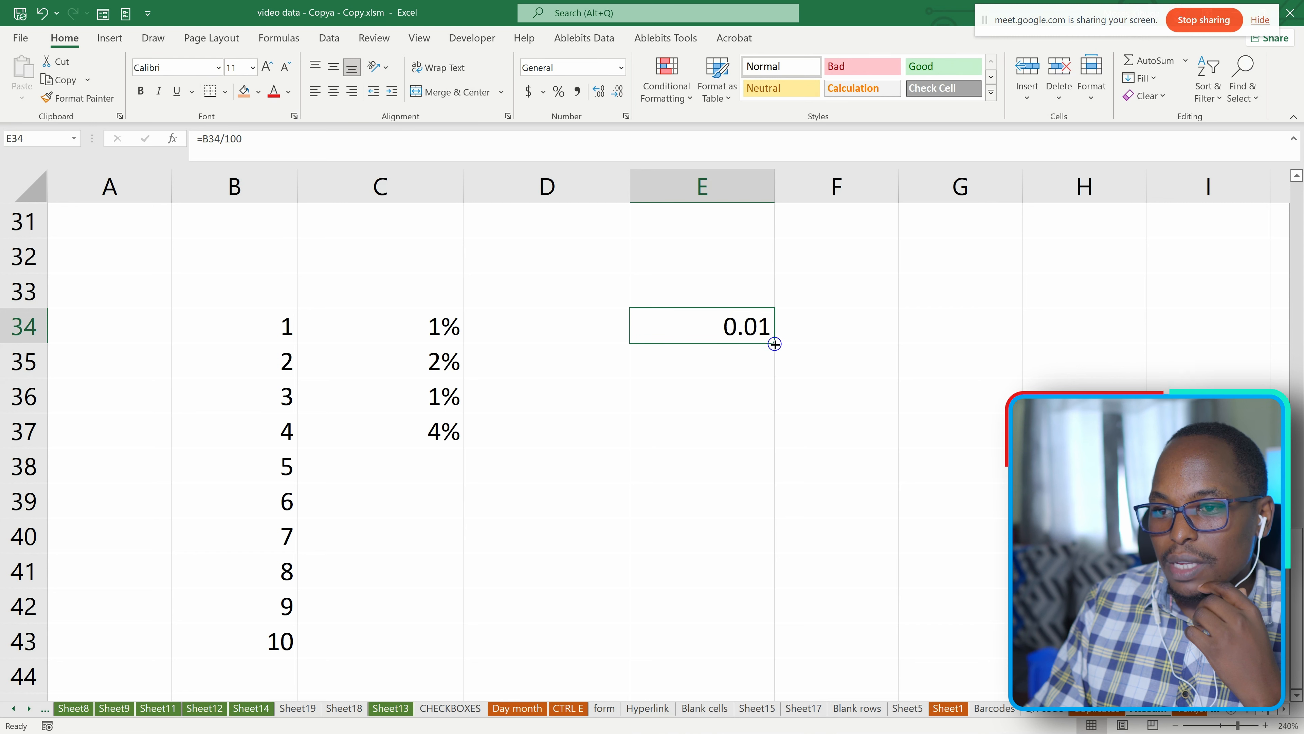
pyautogui.moveTo(771, 341); pyautogui.dragTo(752, 658)
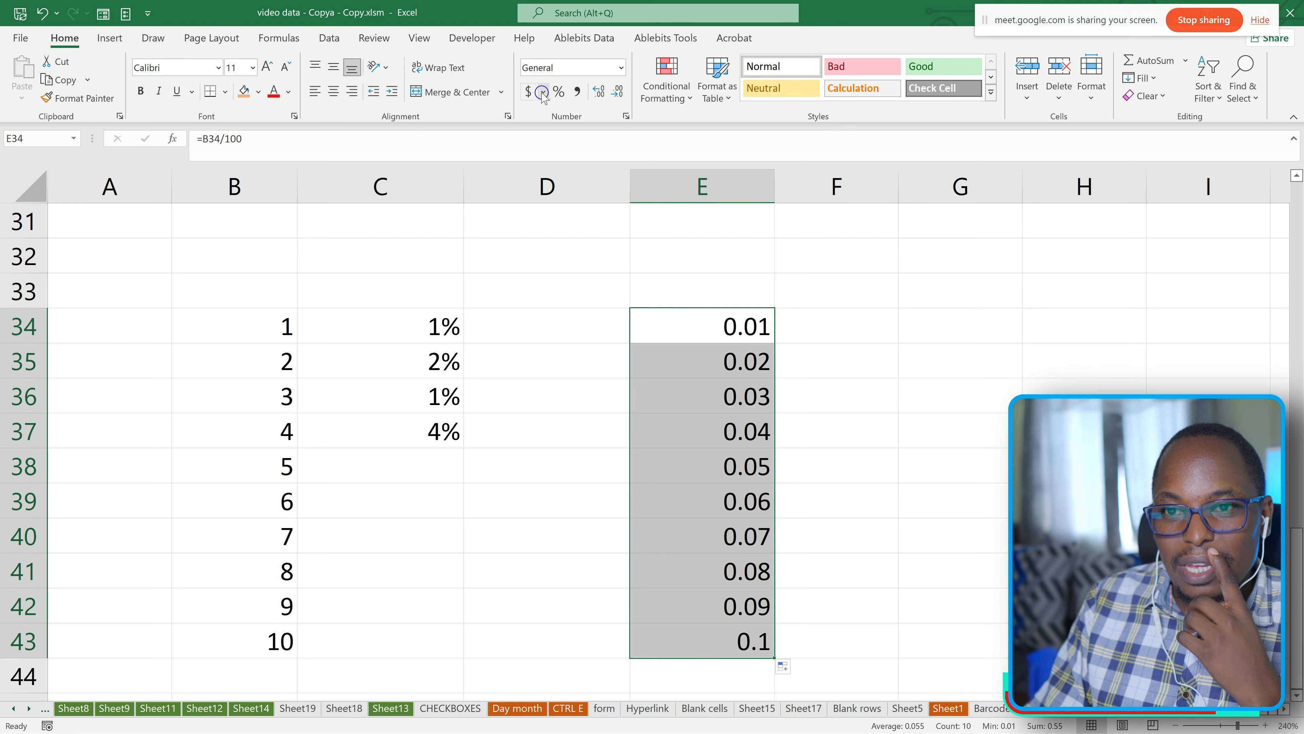
pyautogui.click(559, 92)
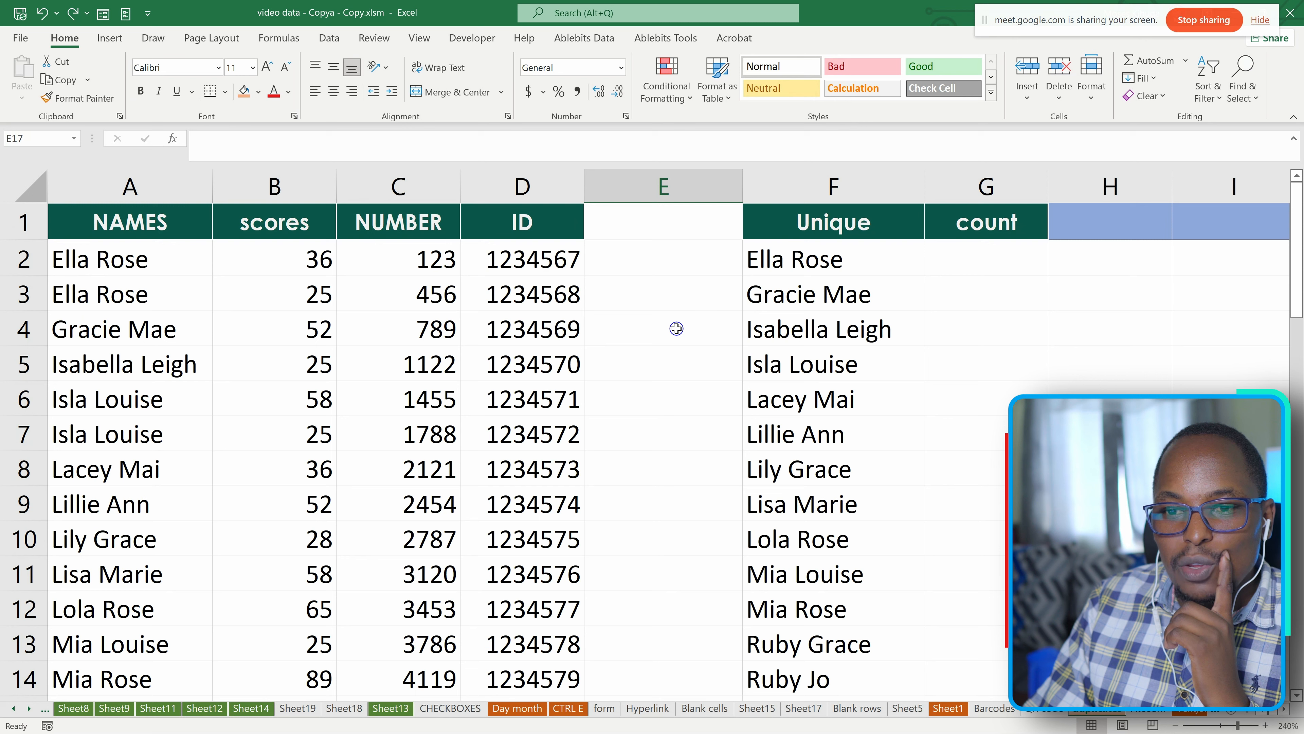
# Delete columns F and G with the Unique and count headers from the sheet.
pyautogui.moveTo(753, 189); pyautogui.dragTo(1025, 186)
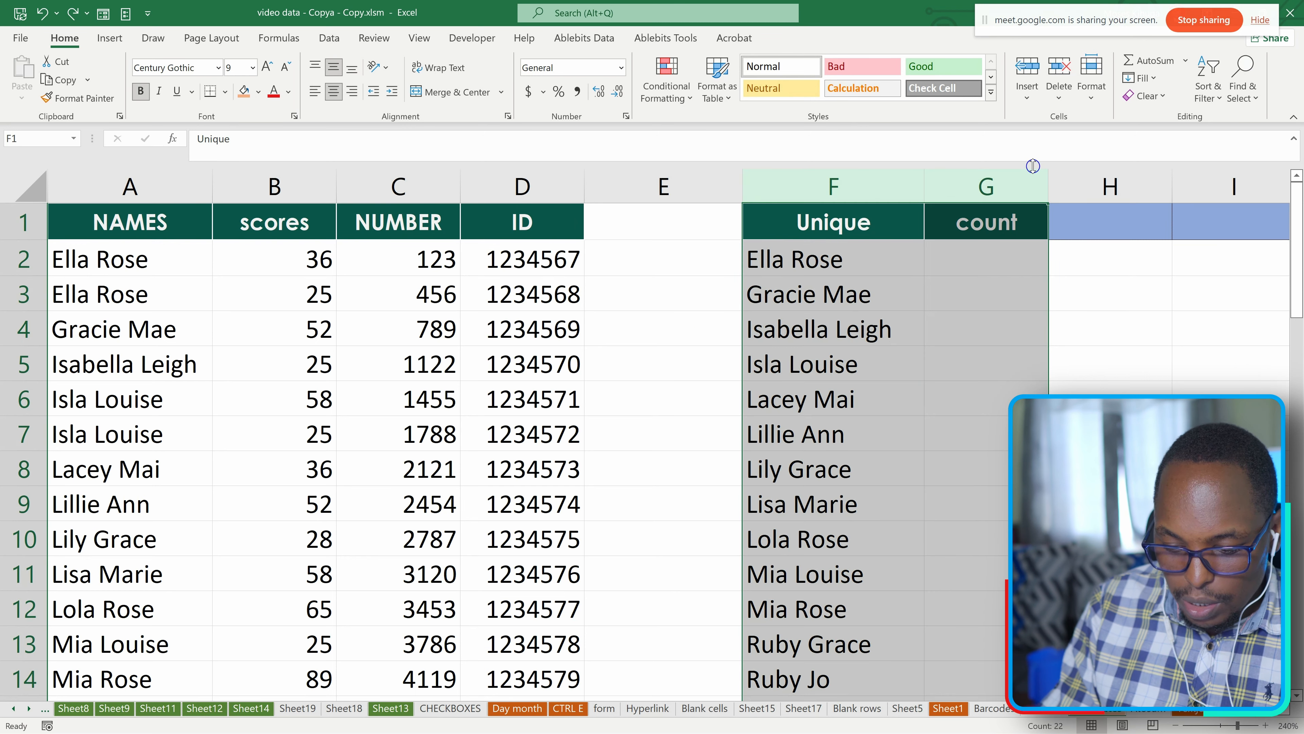
pyautogui.hotkey('ctrl', '-')
pyautogui.click(670, 393)
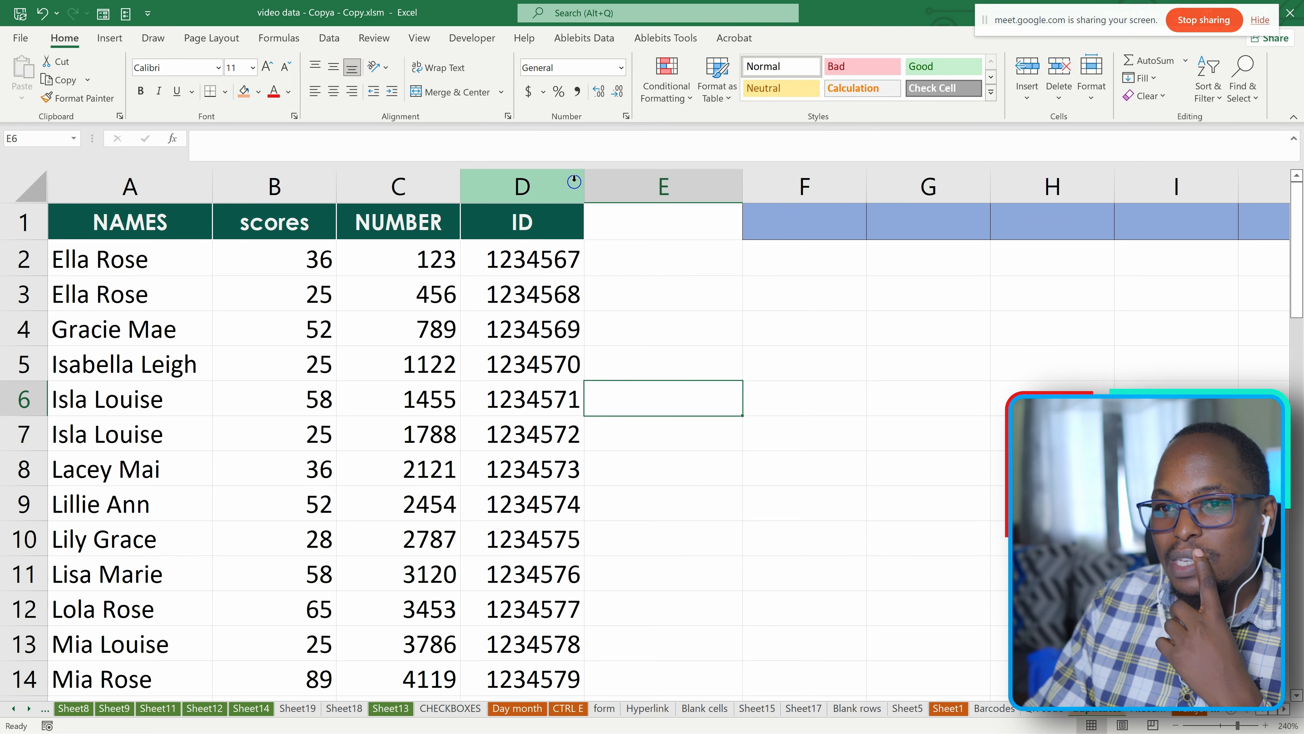
# Format the IDs in D2:D11 with six decimal places and widen column D to fit them.
pyautogui.moveTo(584, 186); pyautogui.dragTo(634, 185)
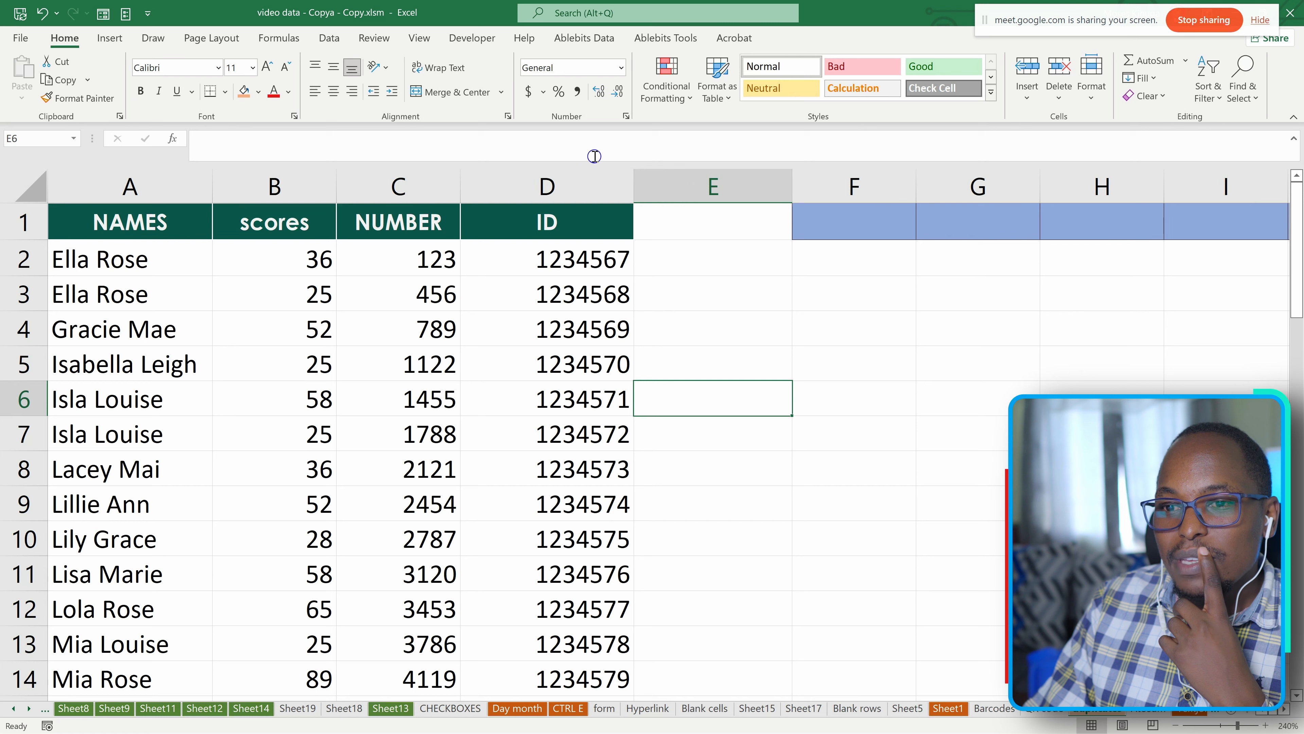
pyautogui.moveTo(562, 262); pyautogui.dragTo(565, 574)
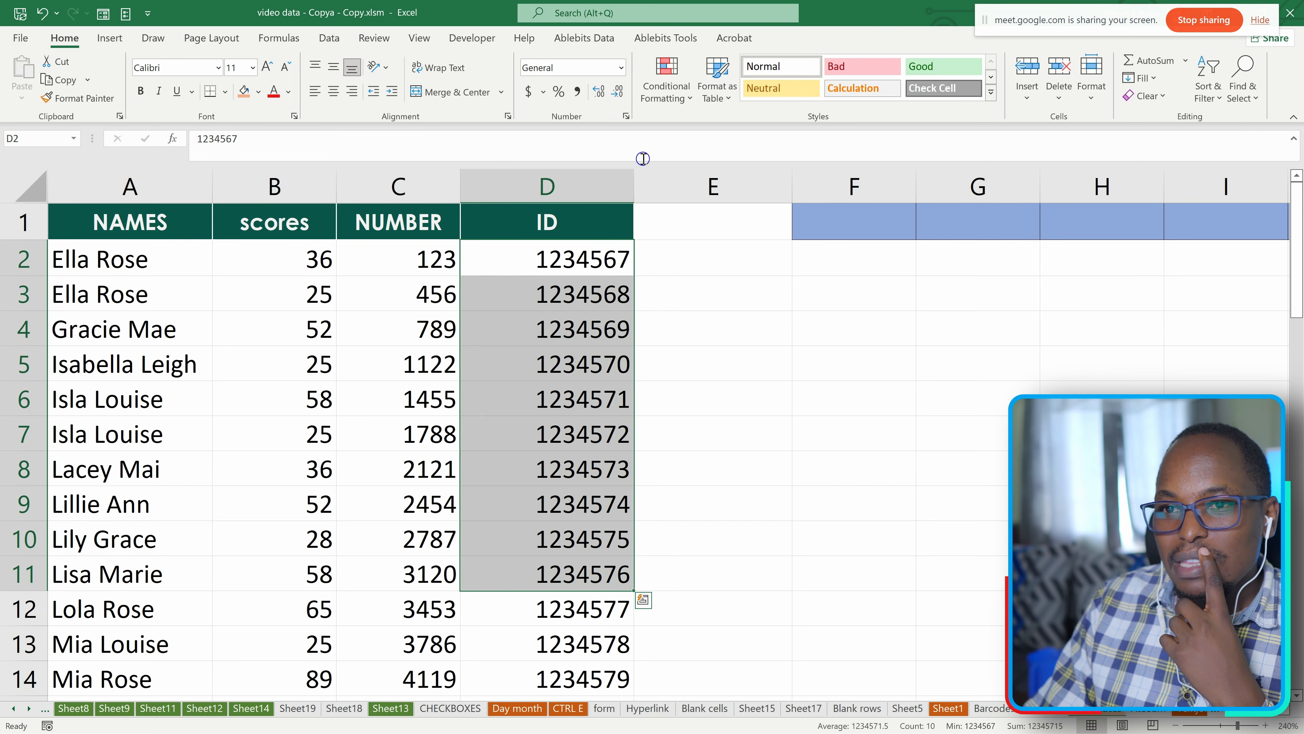
pyautogui.click(598, 92)
pyautogui.click(598, 92)
pyautogui.click(598, 92)
pyautogui.click(598, 92)
pyautogui.click(599, 92)
pyautogui.click(598, 92)
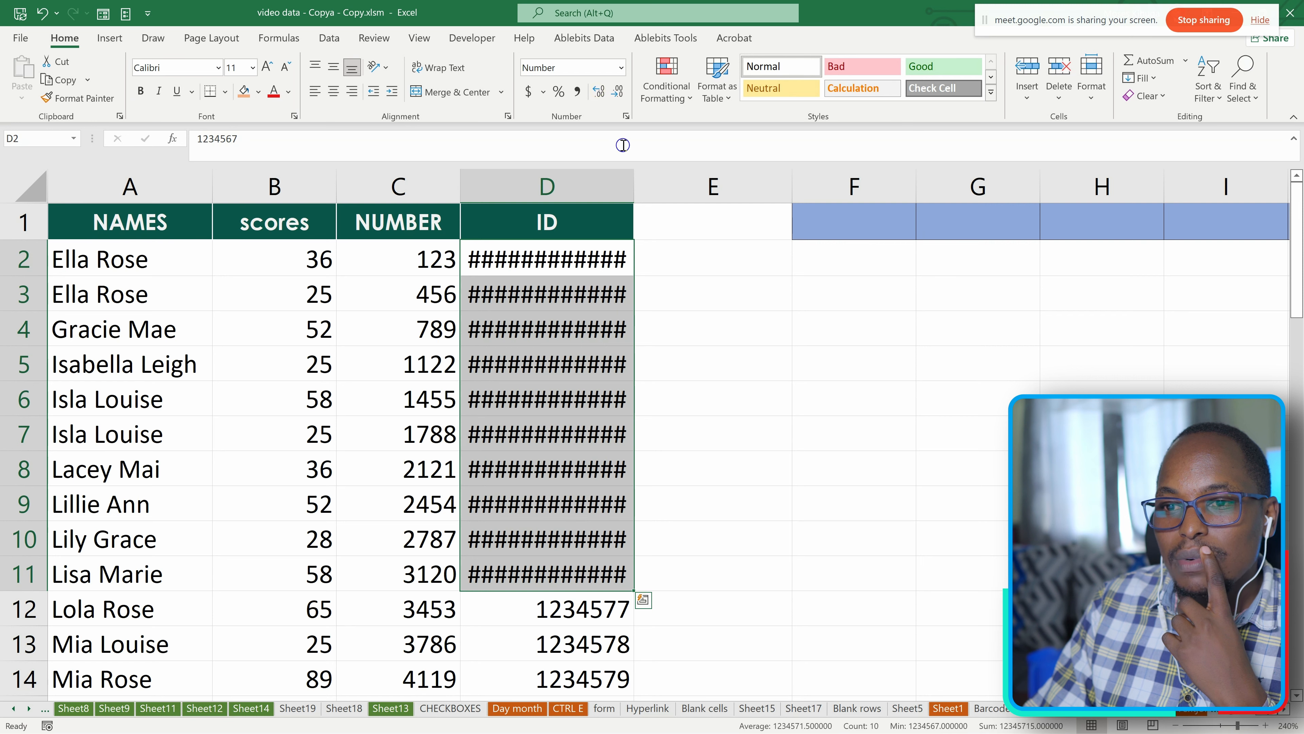
pyautogui.moveTo(634, 185); pyautogui.dragTo(786, 184)
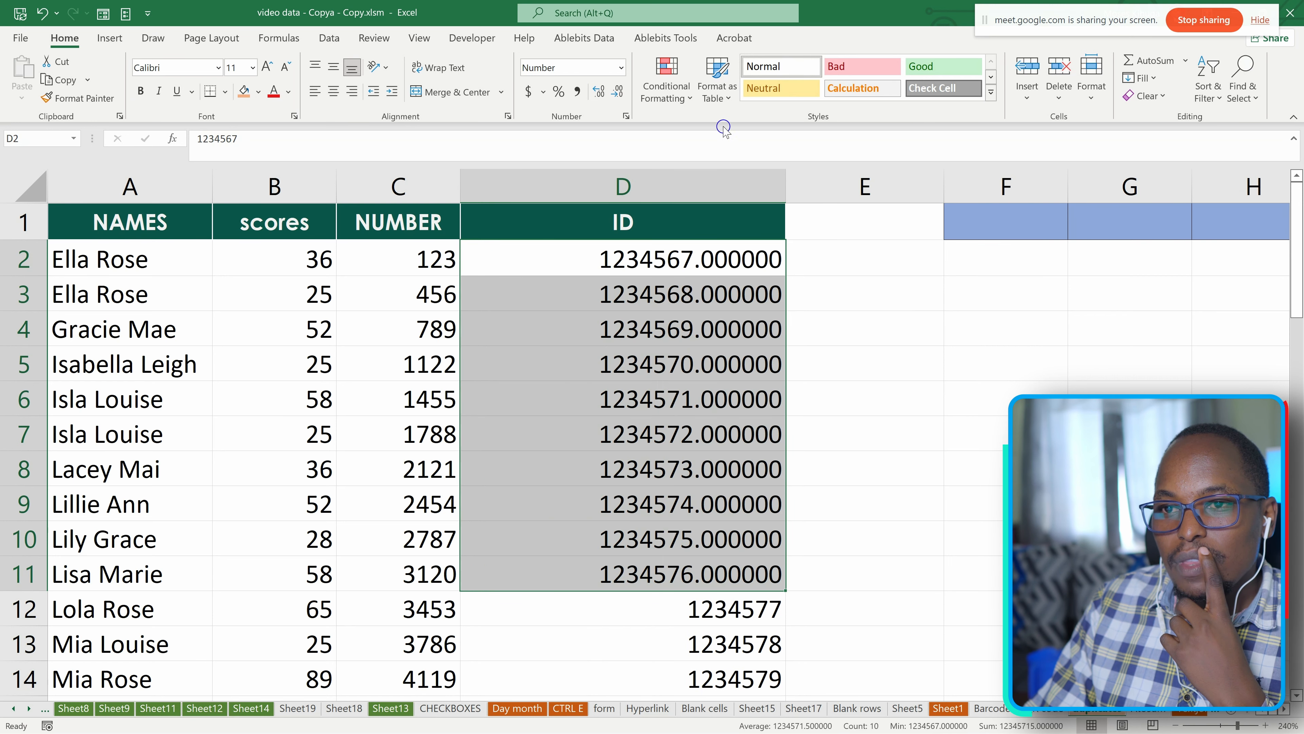
# Reduce the IDs in D2:D11 to zero decimal places.
pyautogui.click(616, 94)
pyautogui.click(617, 94)
pyautogui.click(617, 94)
pyautogui.click(617, 94)
pyautogui.click(618, 95)
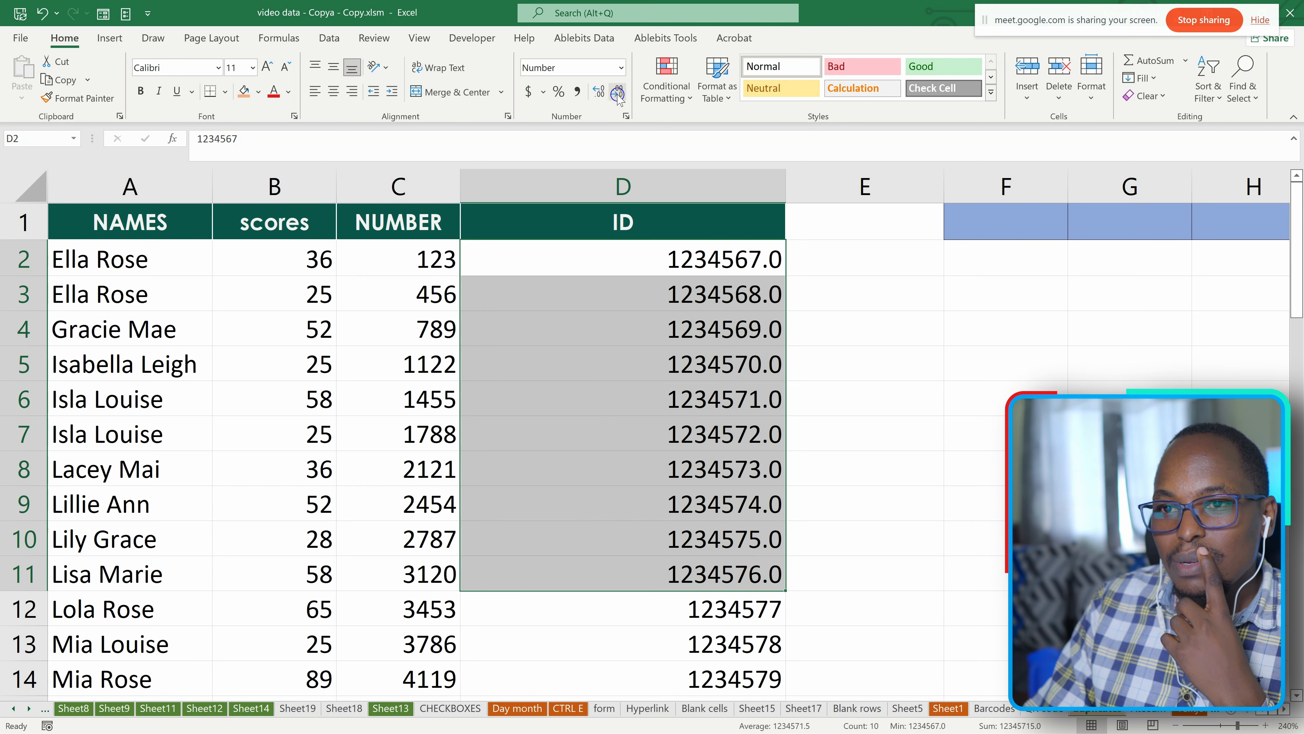
pyautogui.click(618, 95)
pyautogui.click(605, 384)
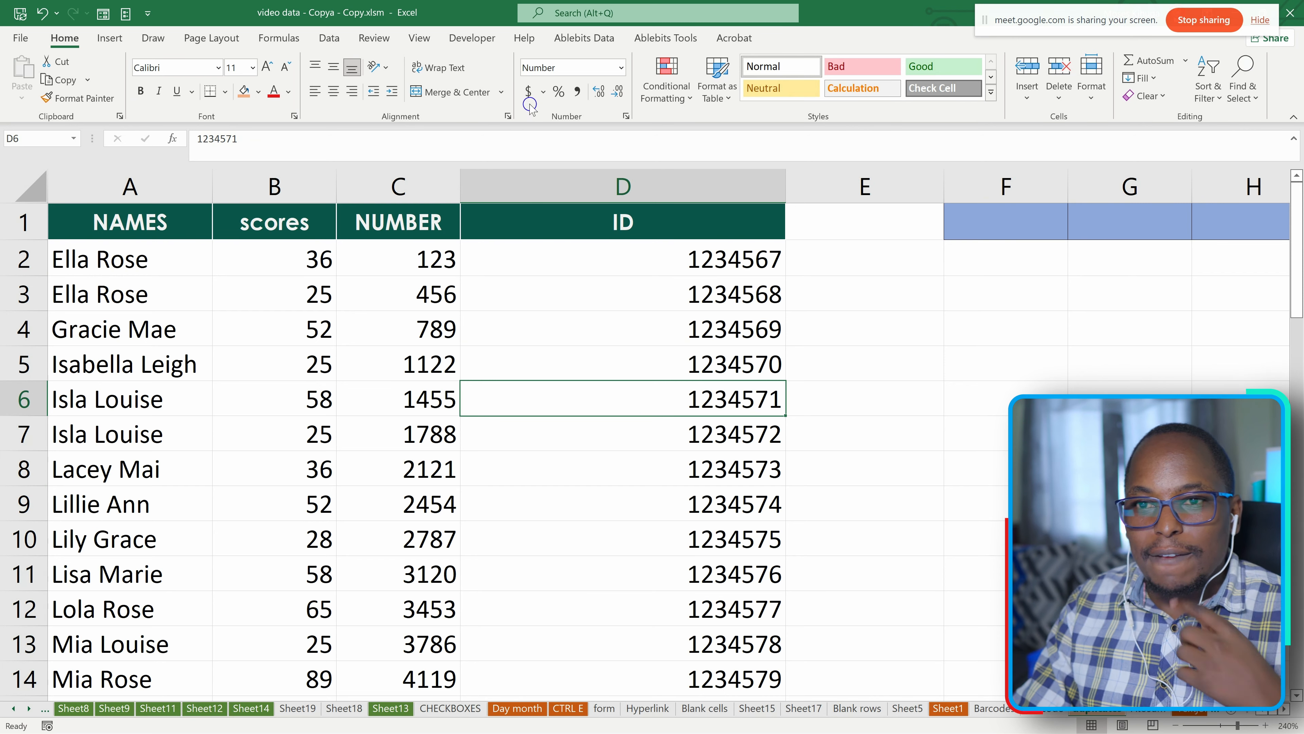
# Review the number formats available for cell D6 and look through the values of the ID column.
pyautogui.click(623, 68)
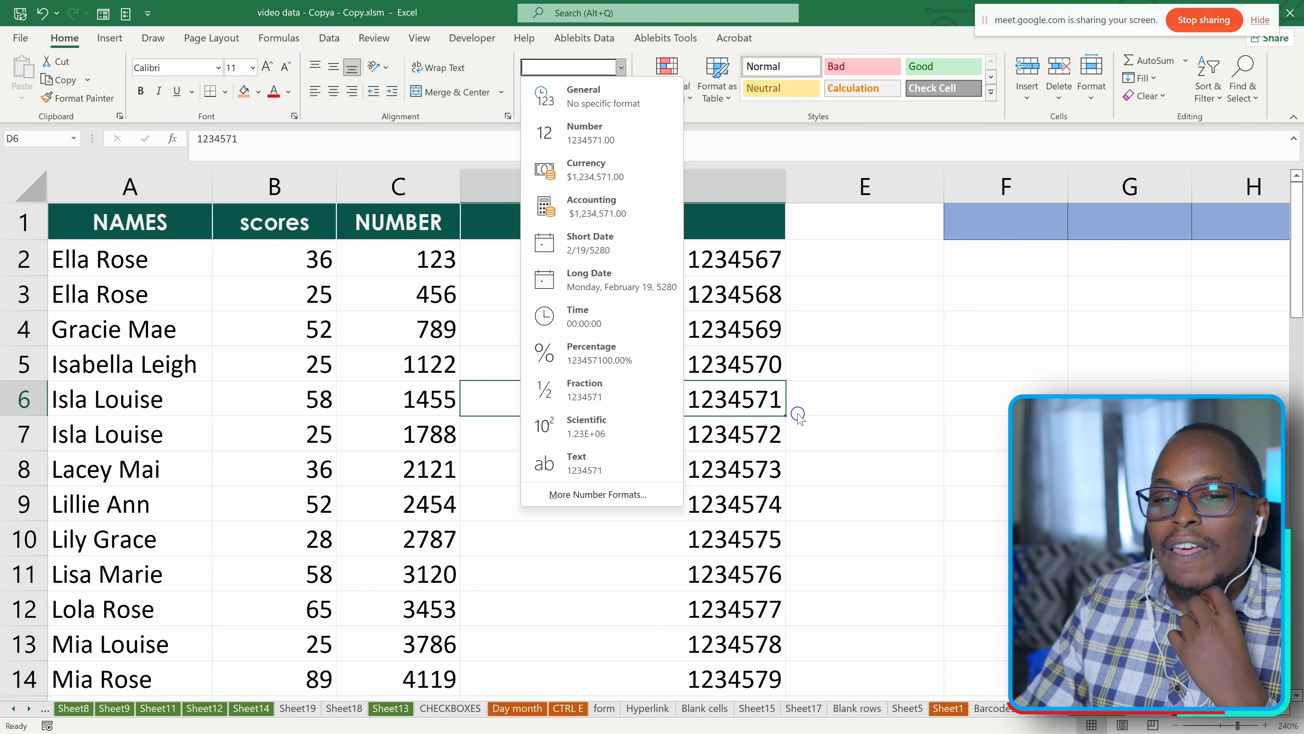
pyautogui.click(887, 414)
pyautogui.scroll(-2, 612, 374)
pyautogui.scroll(2, 618, 381)
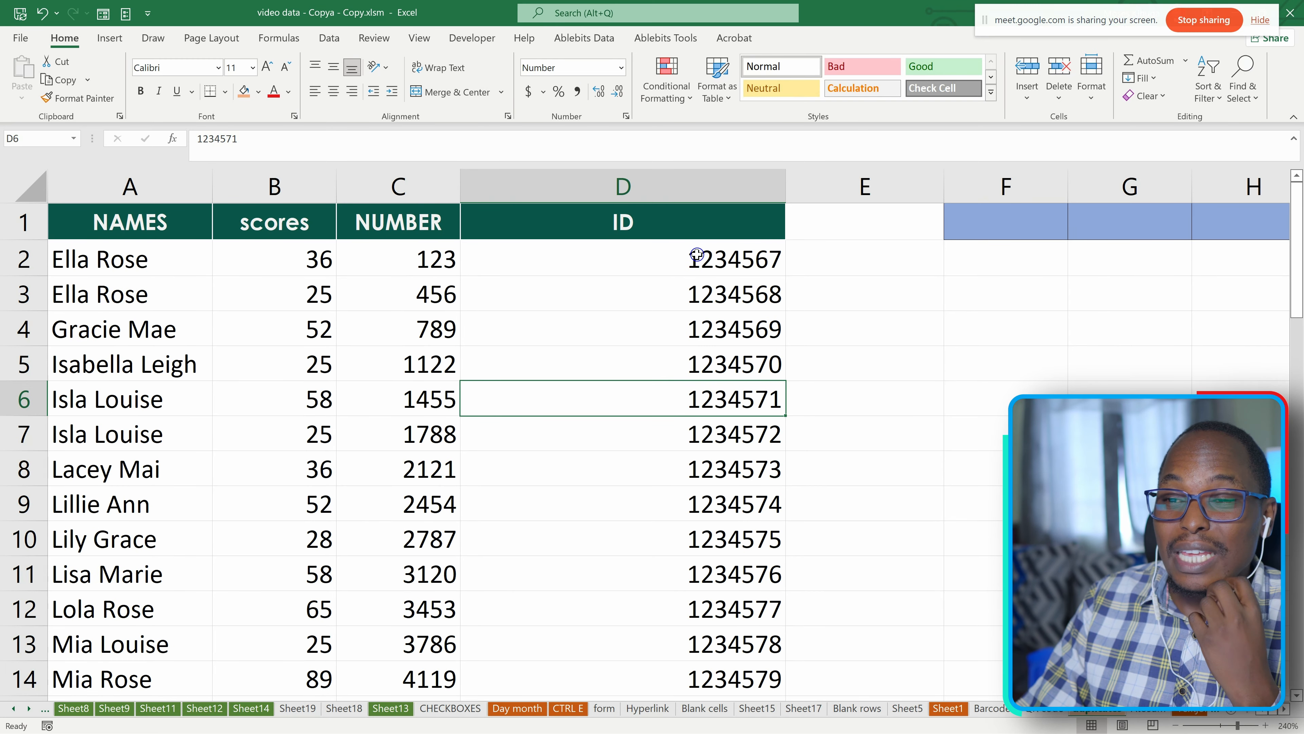
pyautogui.moveTo(712, 261); pyautogui.dragTo(703, 668)
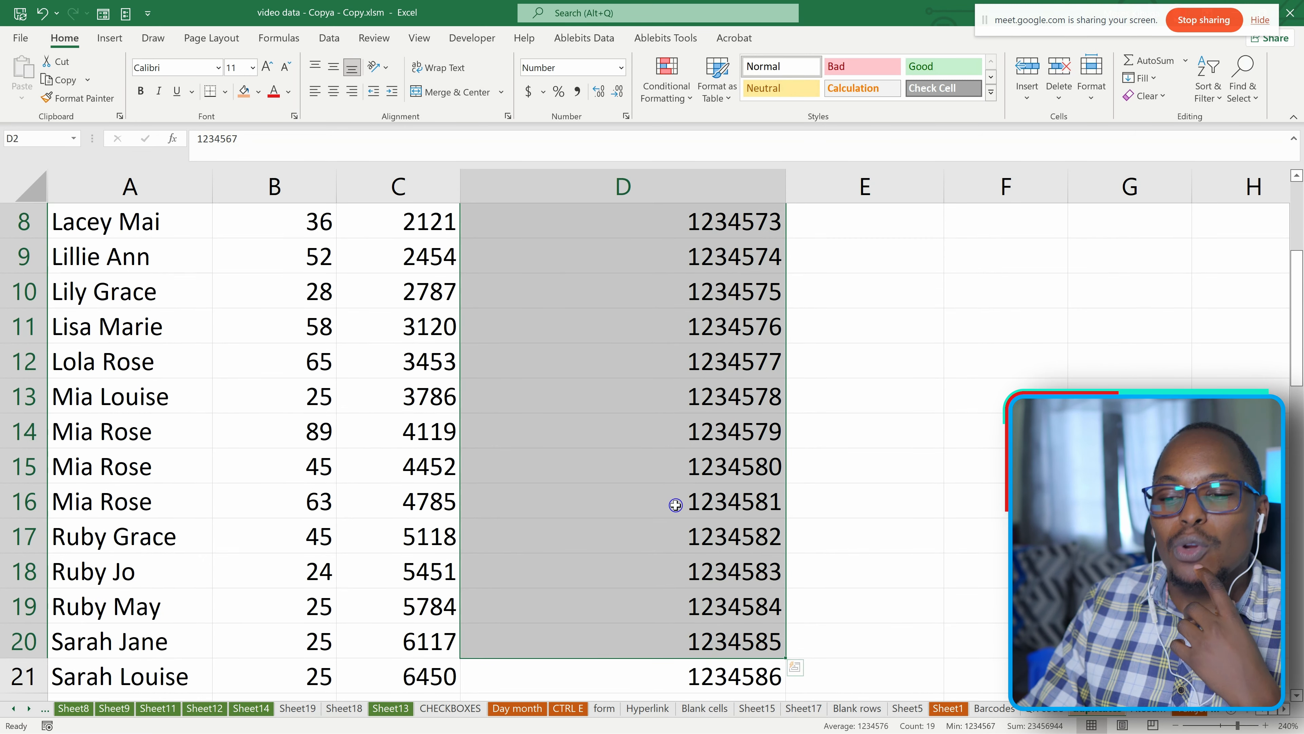
pyautogui.scroll(-3, 675, 469)
pyautogui.scroll(3, 679, 498)
pyautogui.scroll(3, 681, 498)
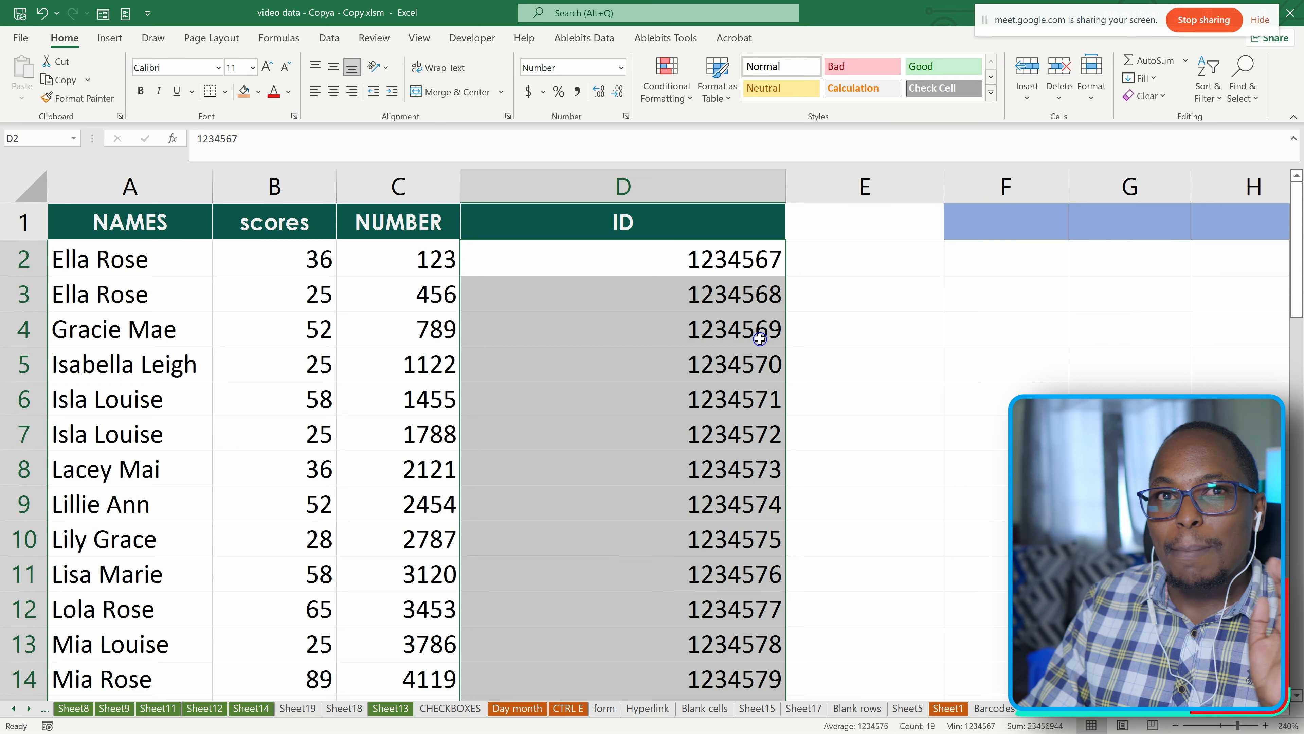
# Enter 0700 in cell E3.
pyautogui.click(847, 290)
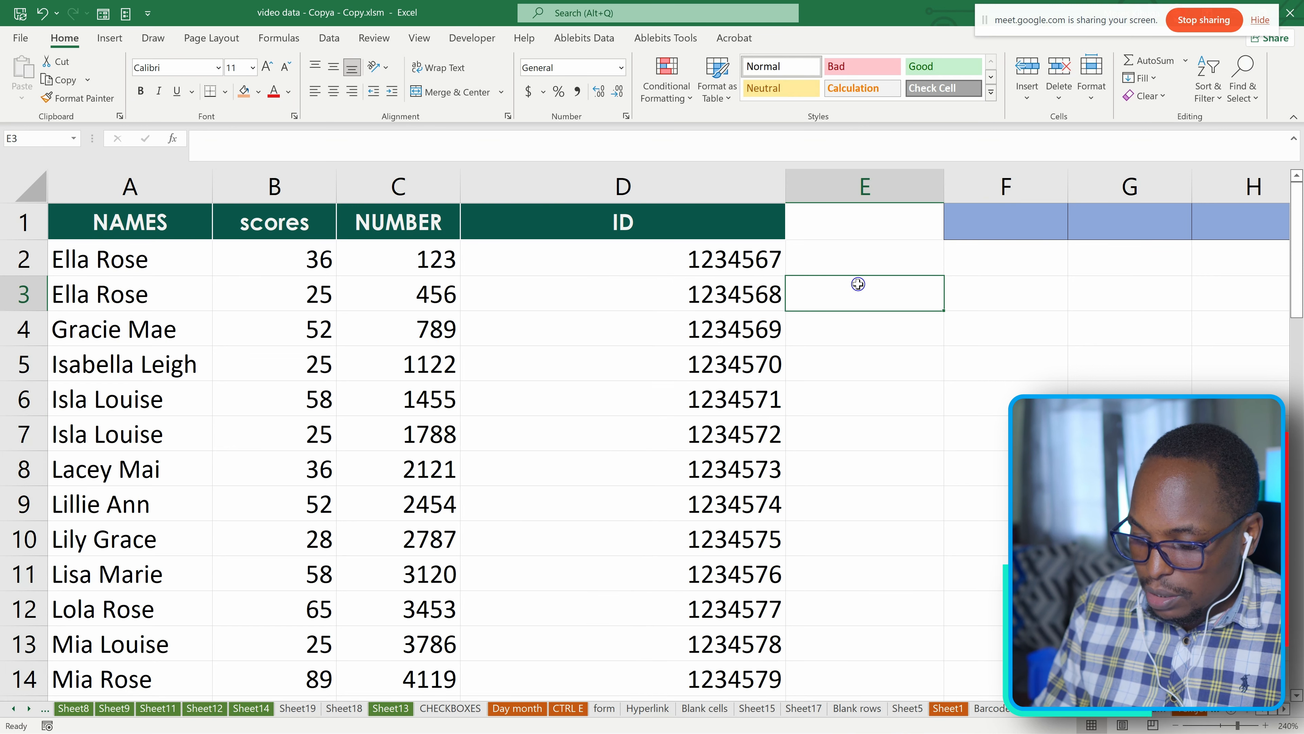
pyautogui.write('07')
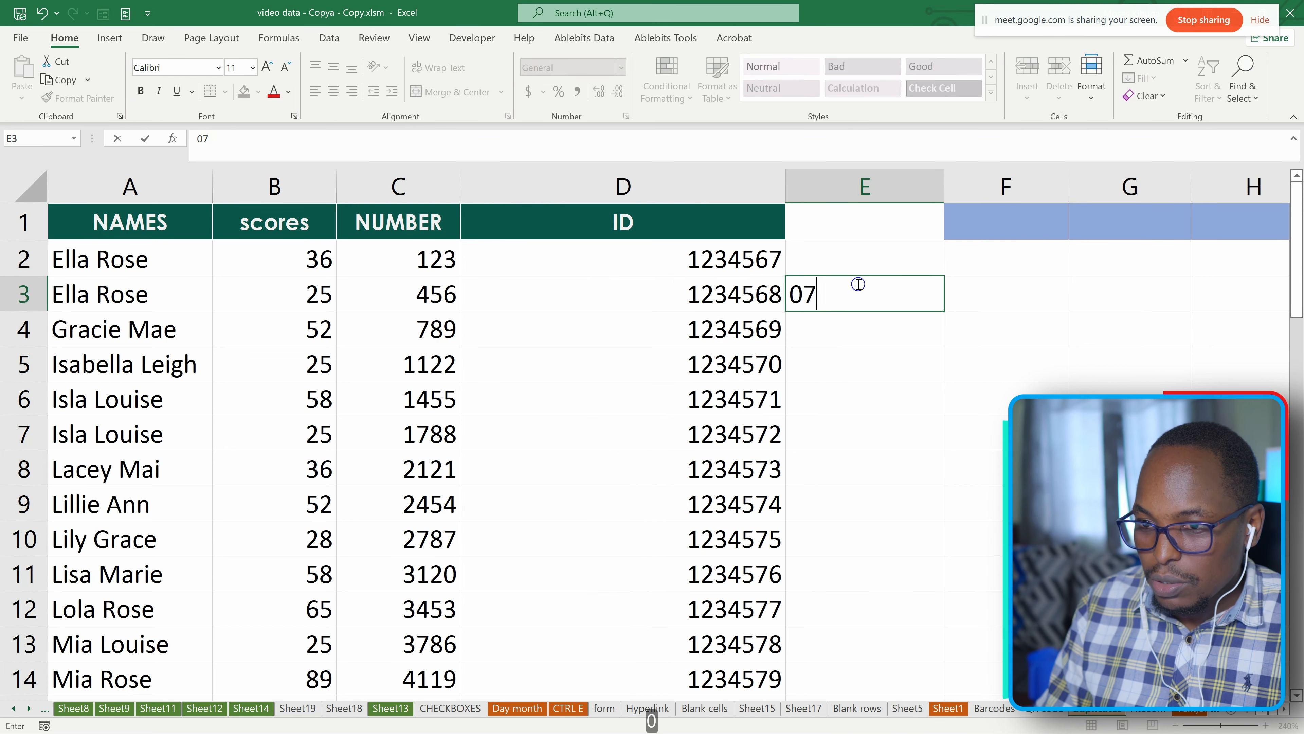
pyautogui.write('00')
pyautogui.press('Return')
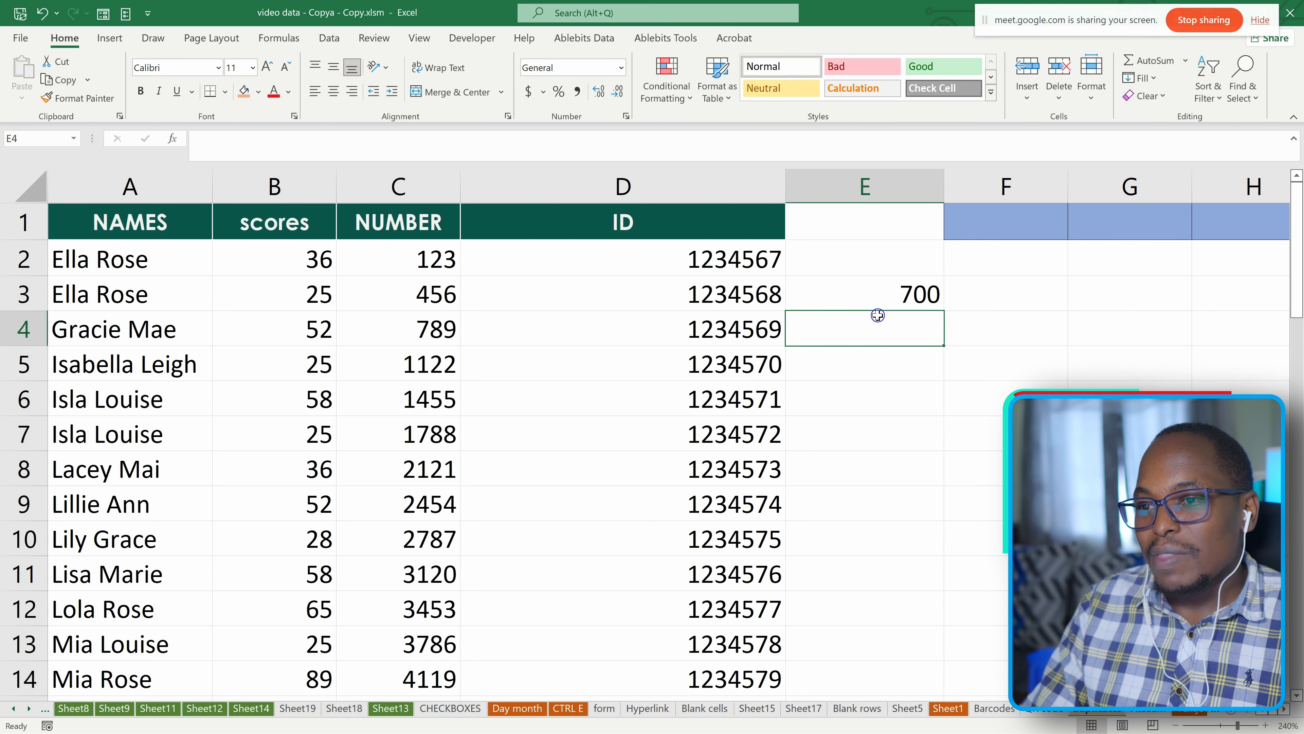
# Edit cell E3 so that it stores 0700 as text with its leading zero.
pyautogui.click(891, 300)
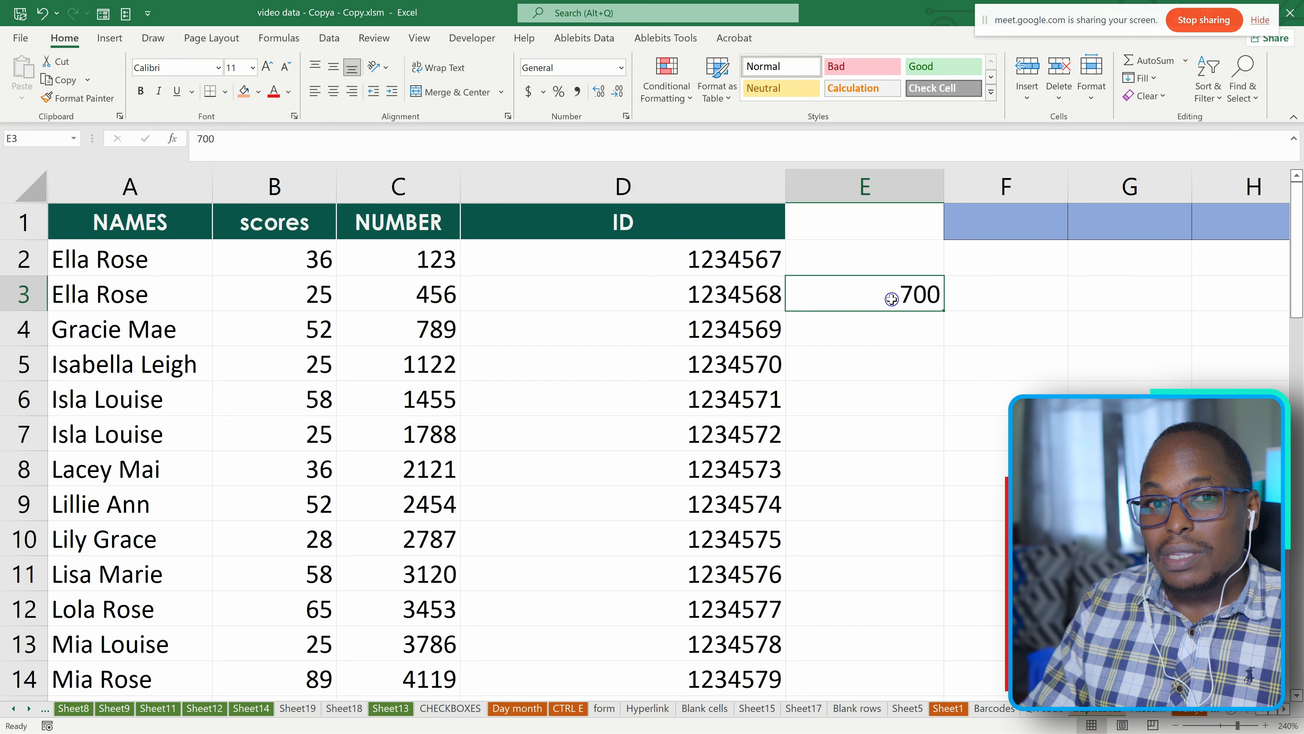
pyautogui.click(199, 139)
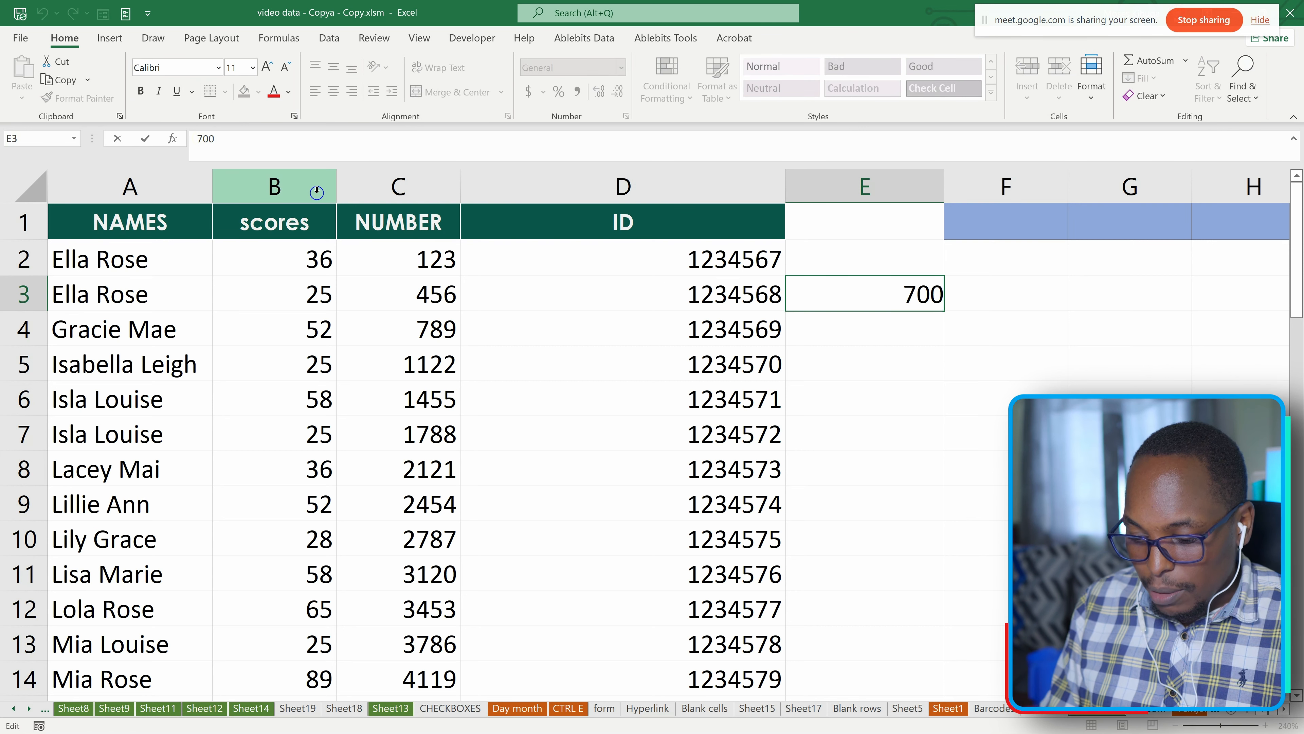
pyautogui.write('0')
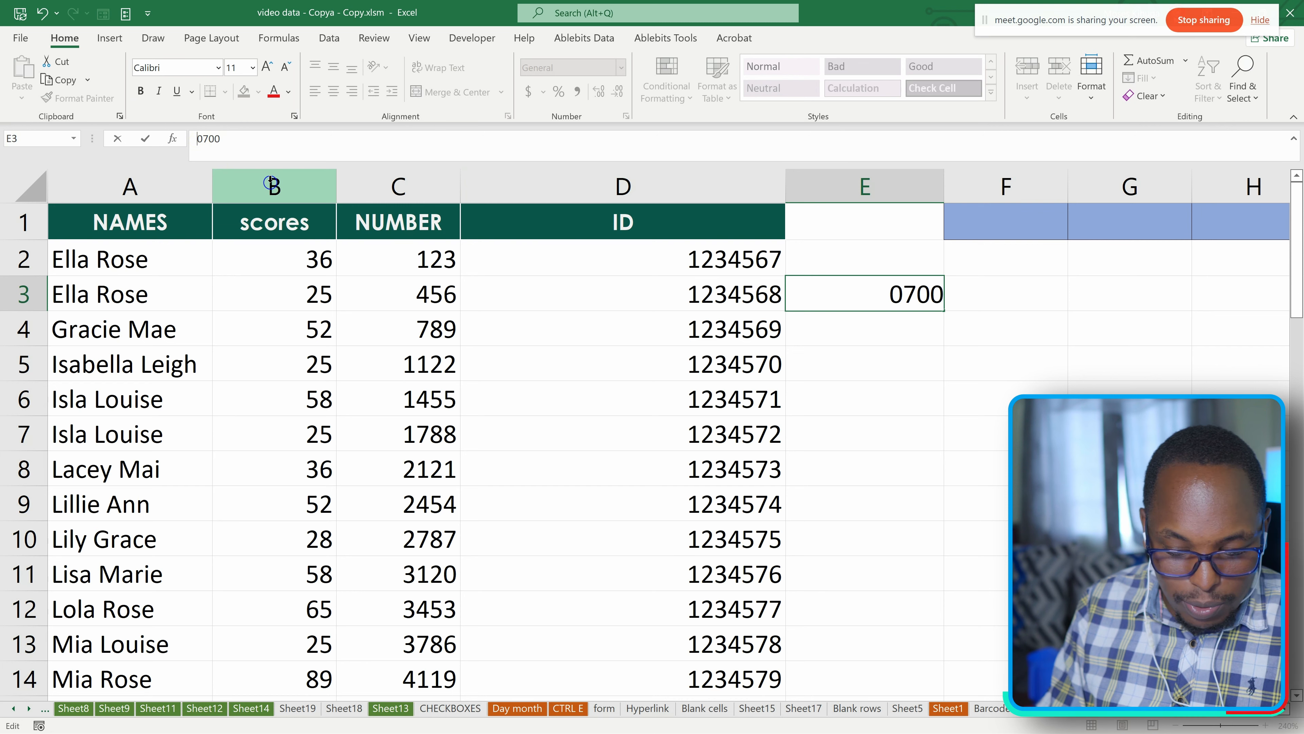
pyautogui.press('Return')
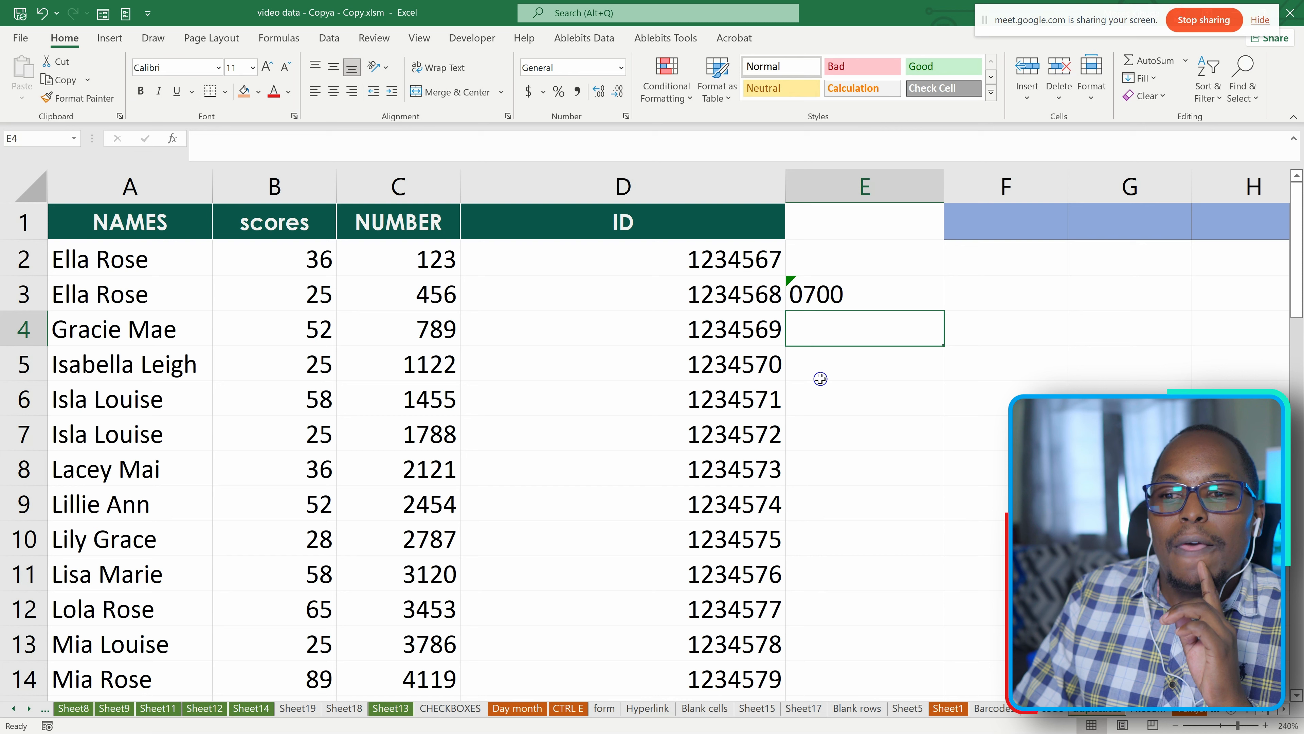
# Compare the ID values in column D with the names in column A and the text entry in cell E3.
pyautogui.moveTo(698, 258); pyautogui.dragTo(714, 651)
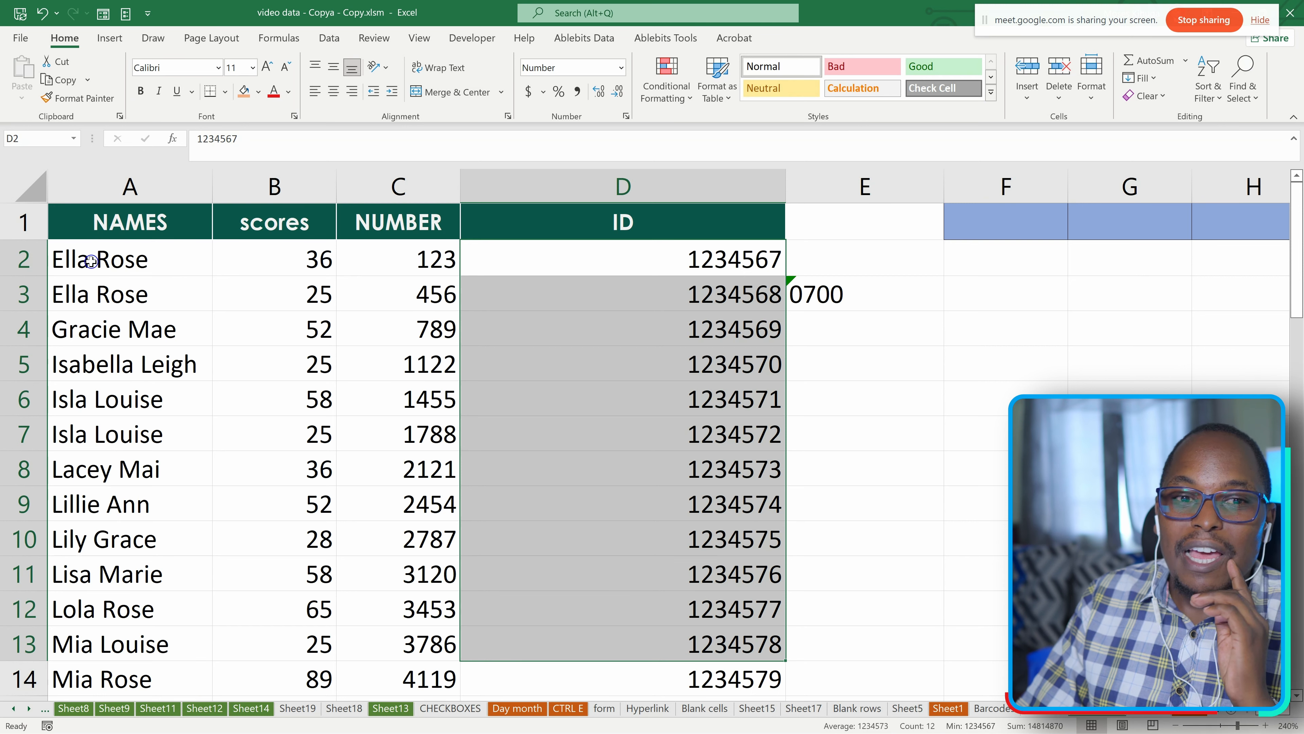
pyautogui.moveTo(91, 260); pyautogui.dragTo(88, 656)
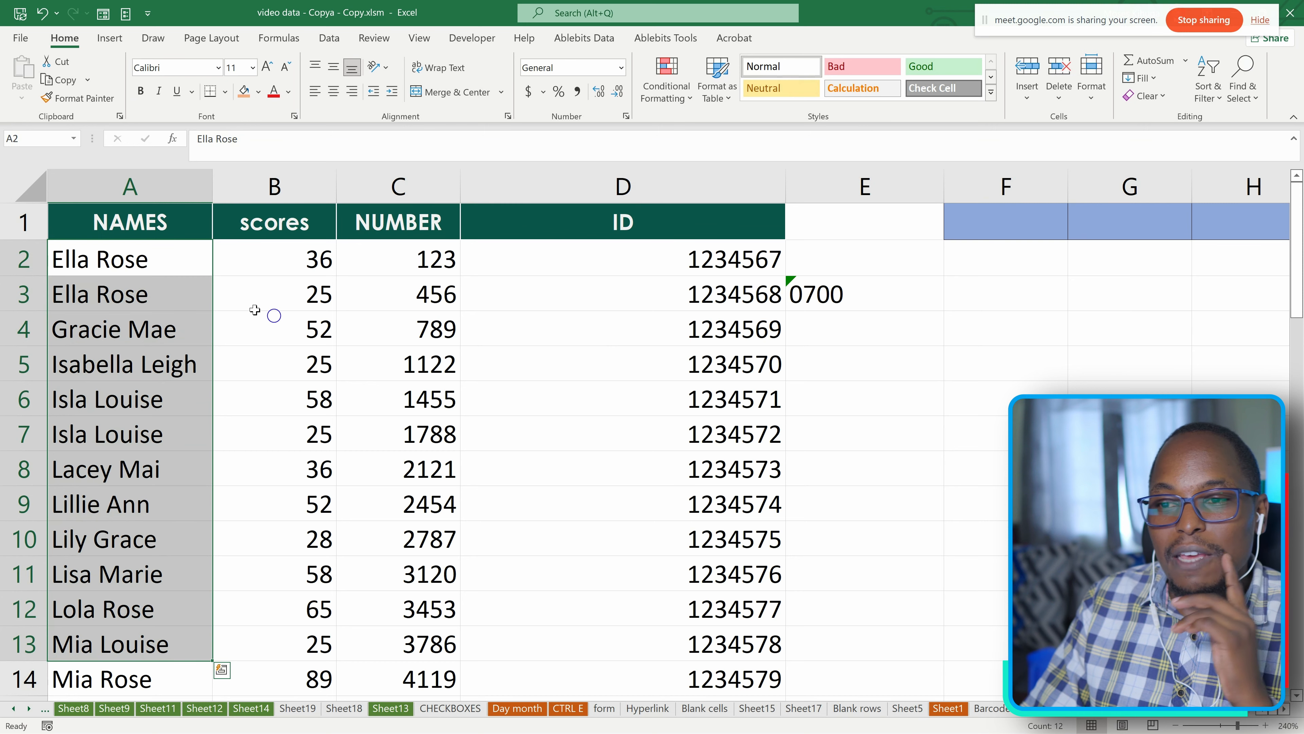
pyautogui.moveTo(712, 262); pyautogui.dragTo(701, 679)
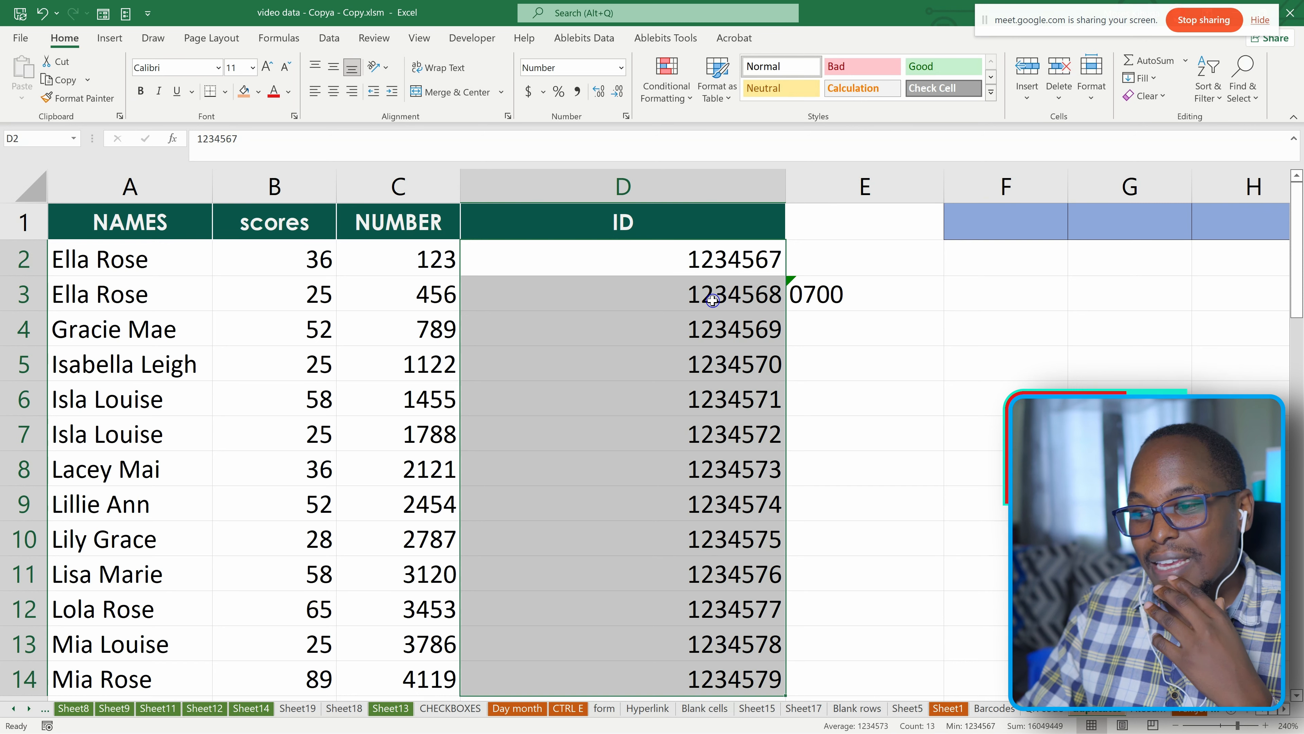
pyautogui.click(857, 293)
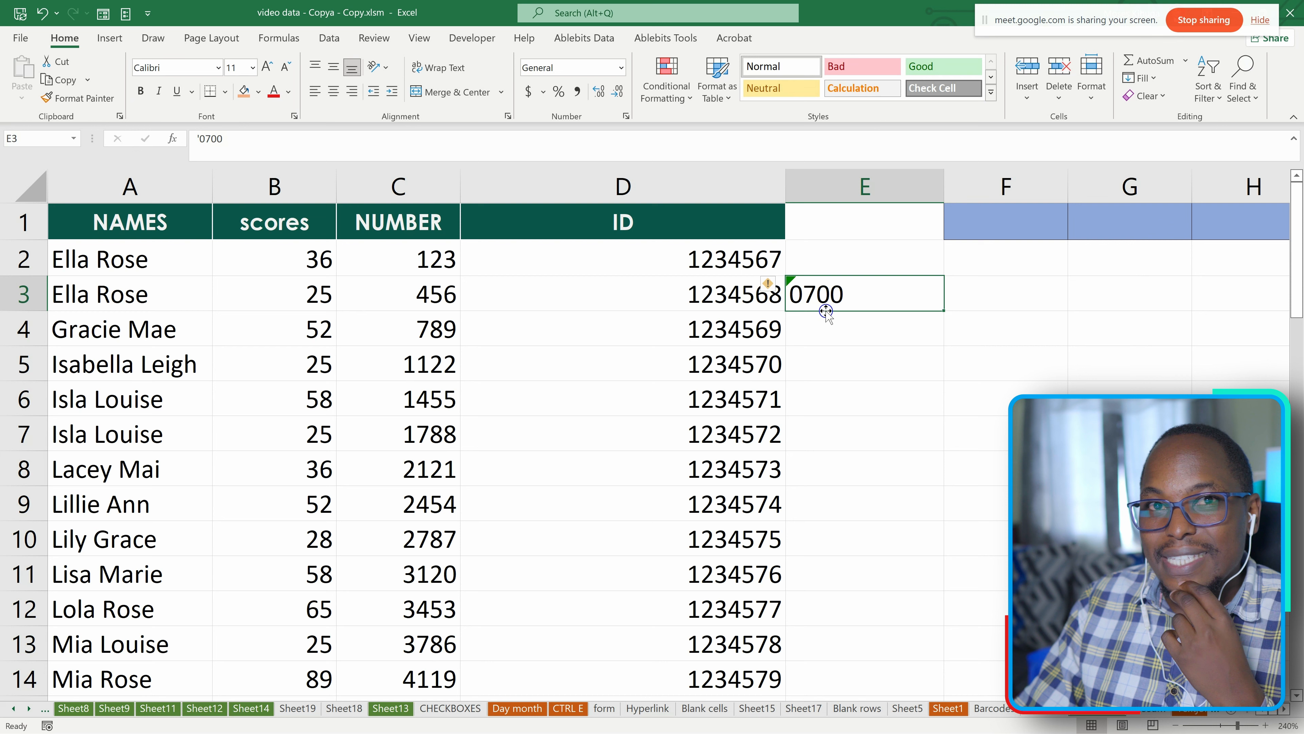
pyautogui.click(836, 315)
pyautogui.click(842, 302)
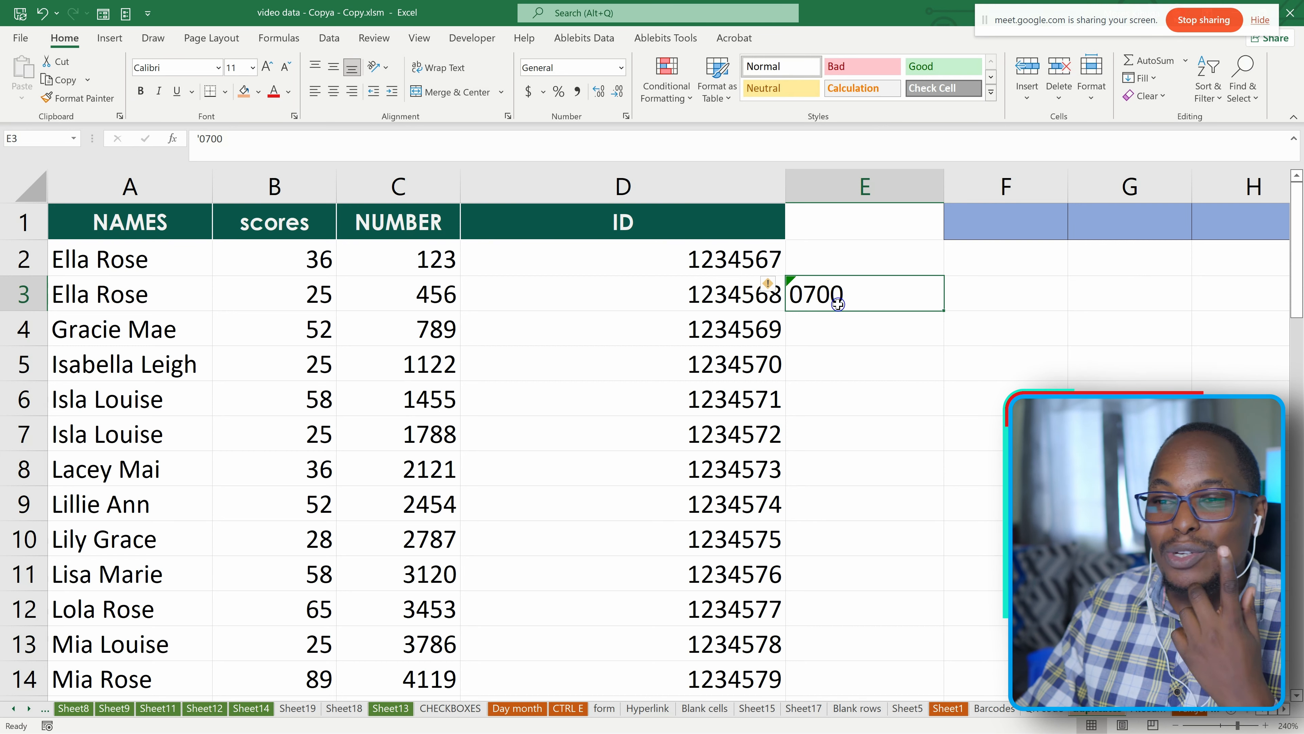
pyautogui.moveTo(703, 262); pyautogui.dragTo(674, 660)
# Convert the IDs in cells D2 and D3 to text by adding a leading apostrophe to each.
pyautogui.click(653, 258)
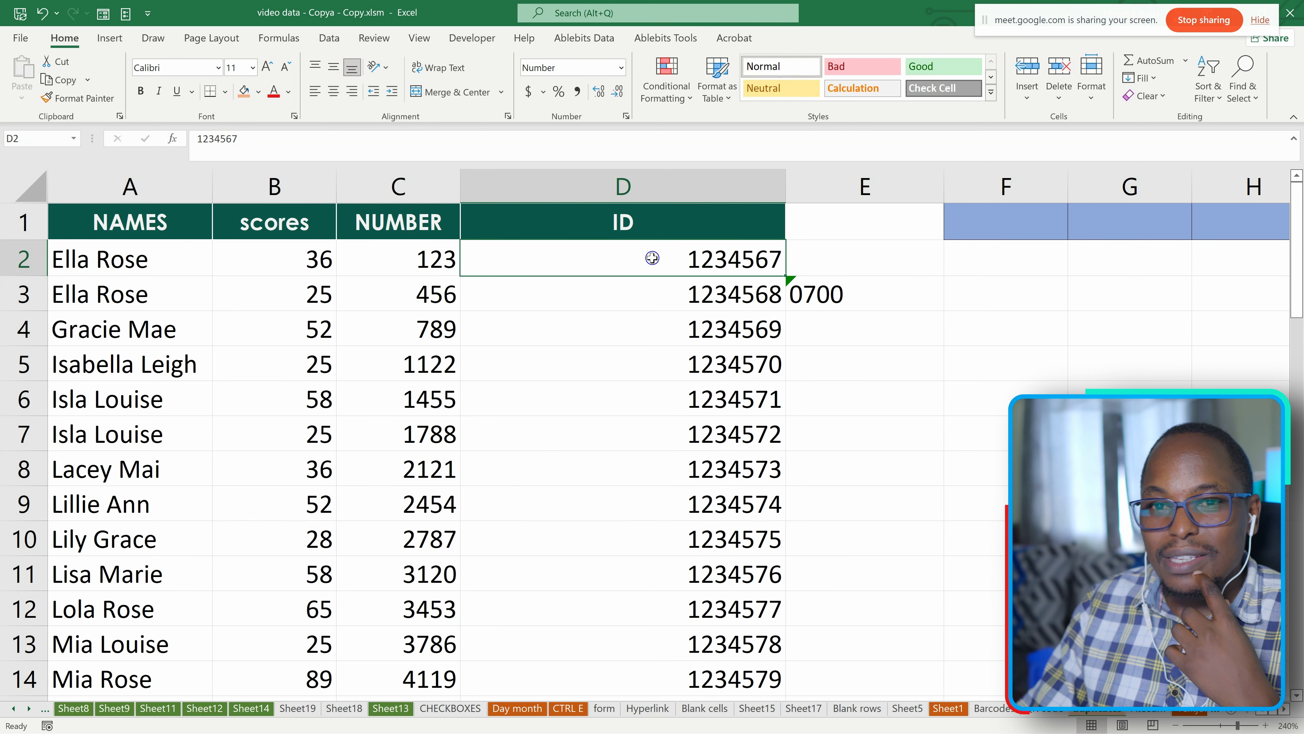
pyautogui.press('F2')
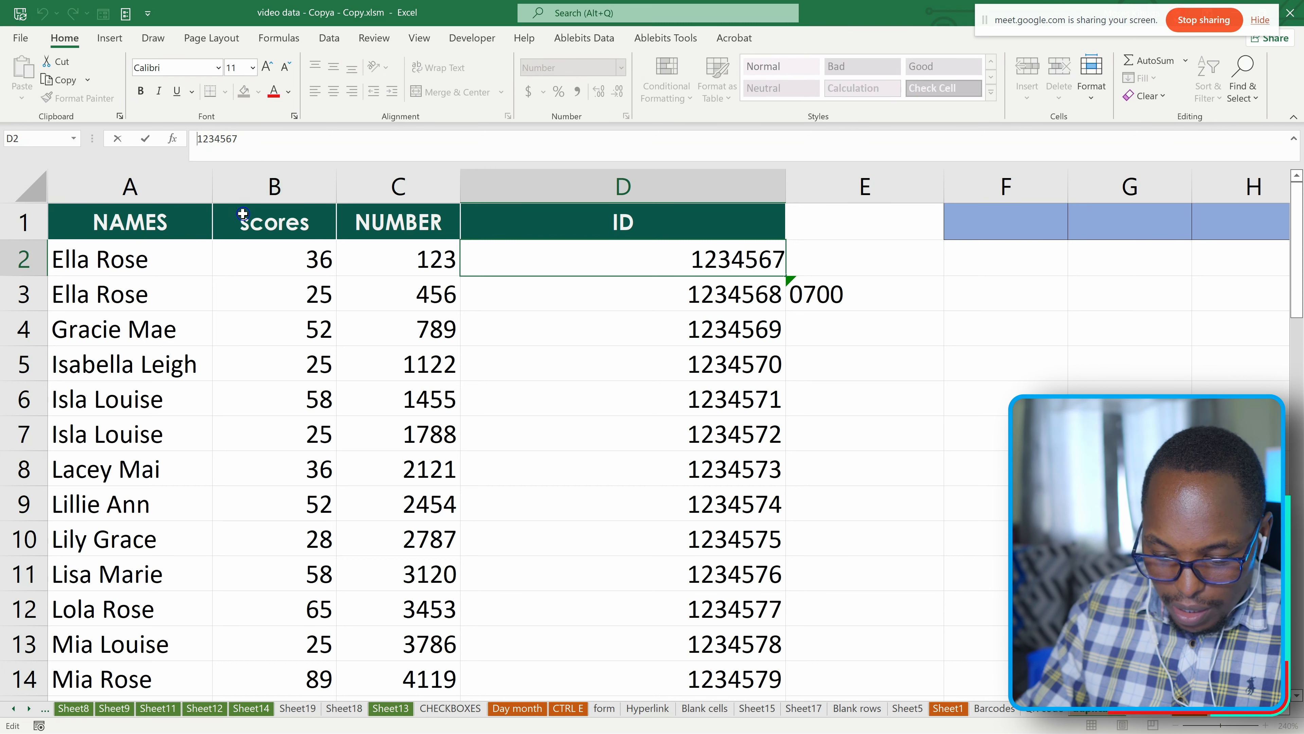
pyautogui.press('Home')
pyautogui.write("'")
pyautogui.press('Return')
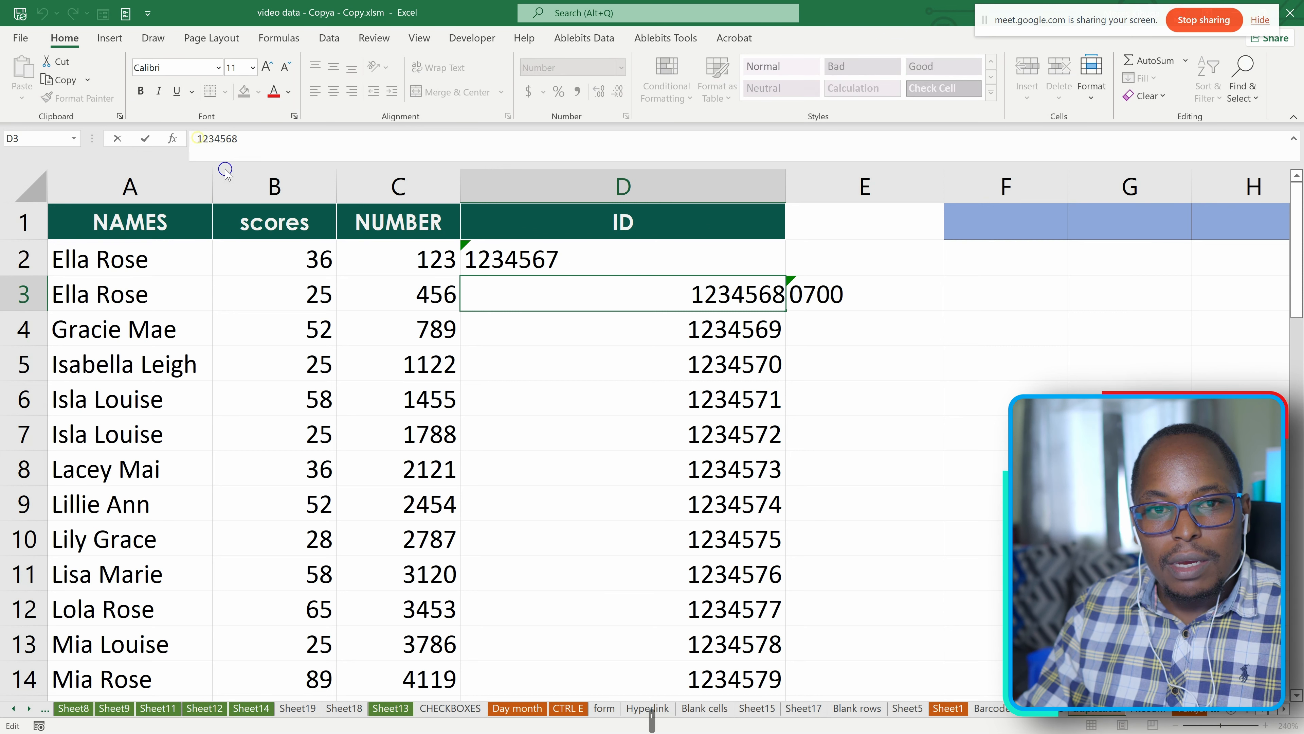
pyautogui.click(199, 138)
pyautogui.write("'")
pyautogui.press('Return')
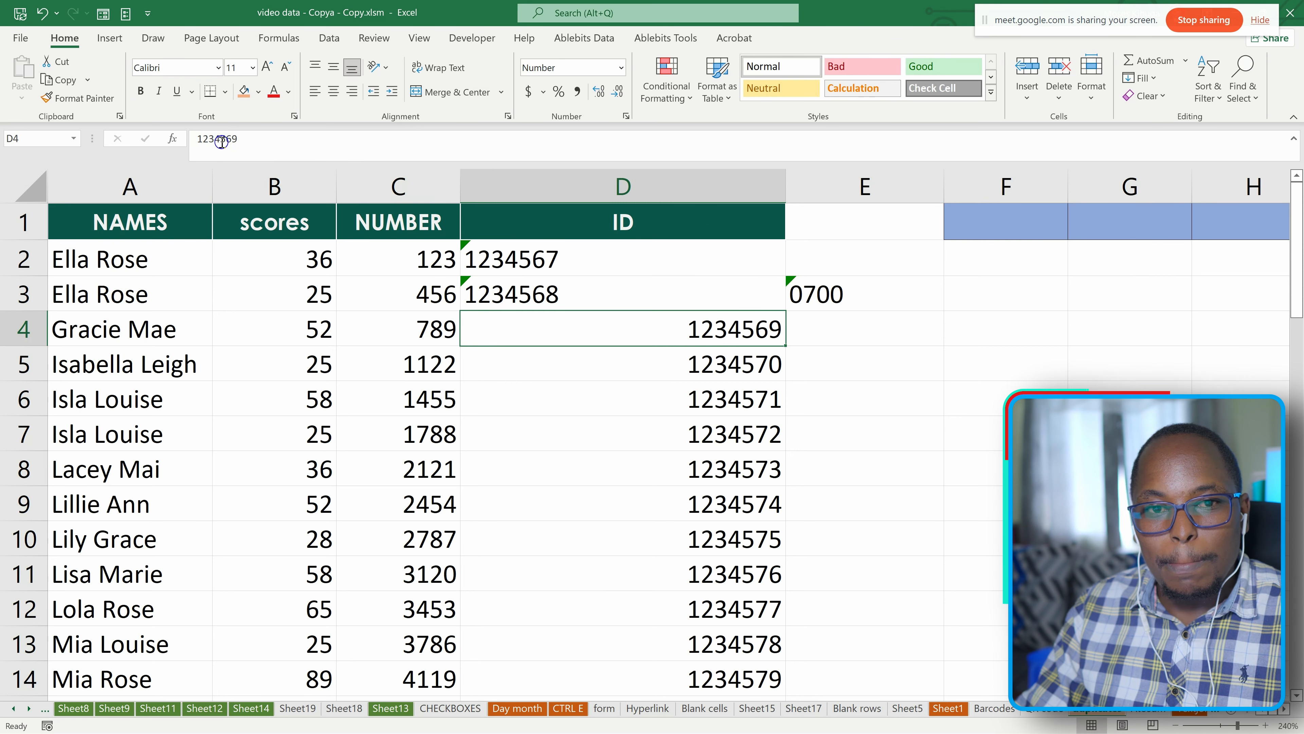
# Store the IDs in cells D4 and D5 as text with a leading apostrophe.
pyautogui.click(198, 138)
pyautogui.write("'")
pyautogui.press('Return')
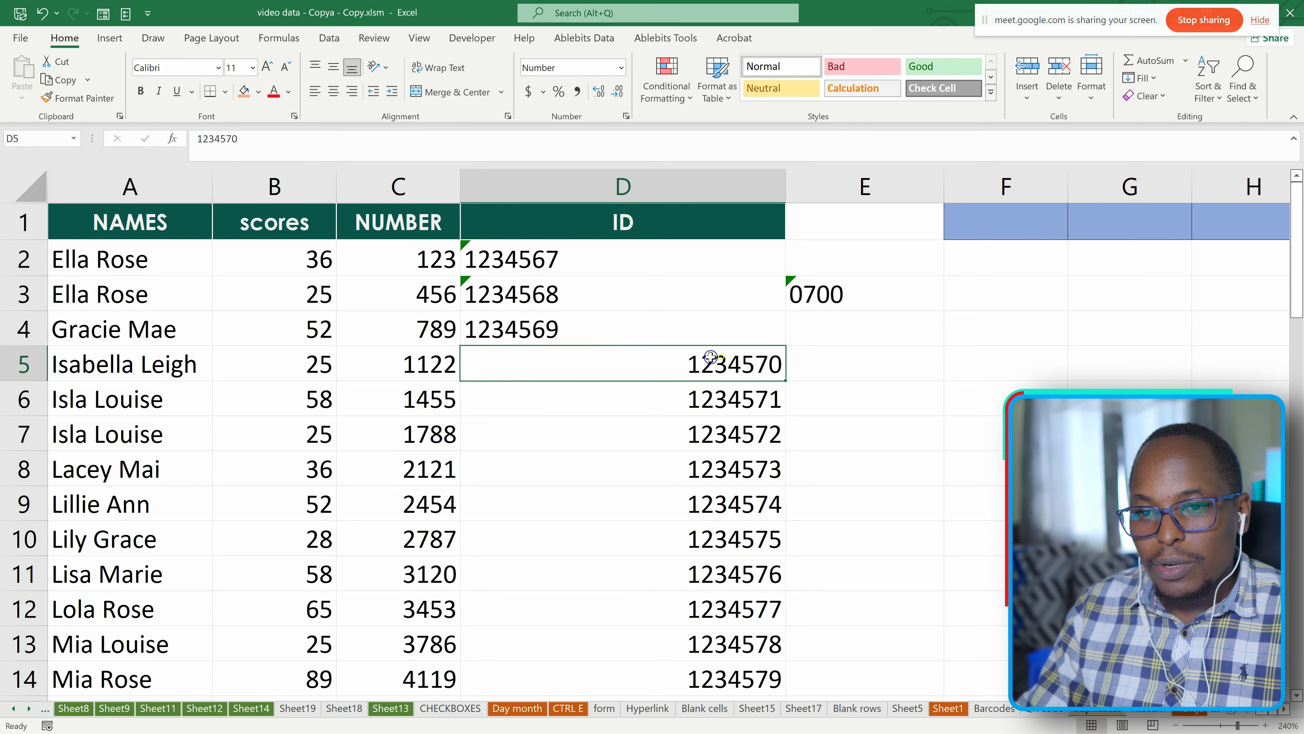
pyautogui.click(198, 139)
pyautogui.write("'")
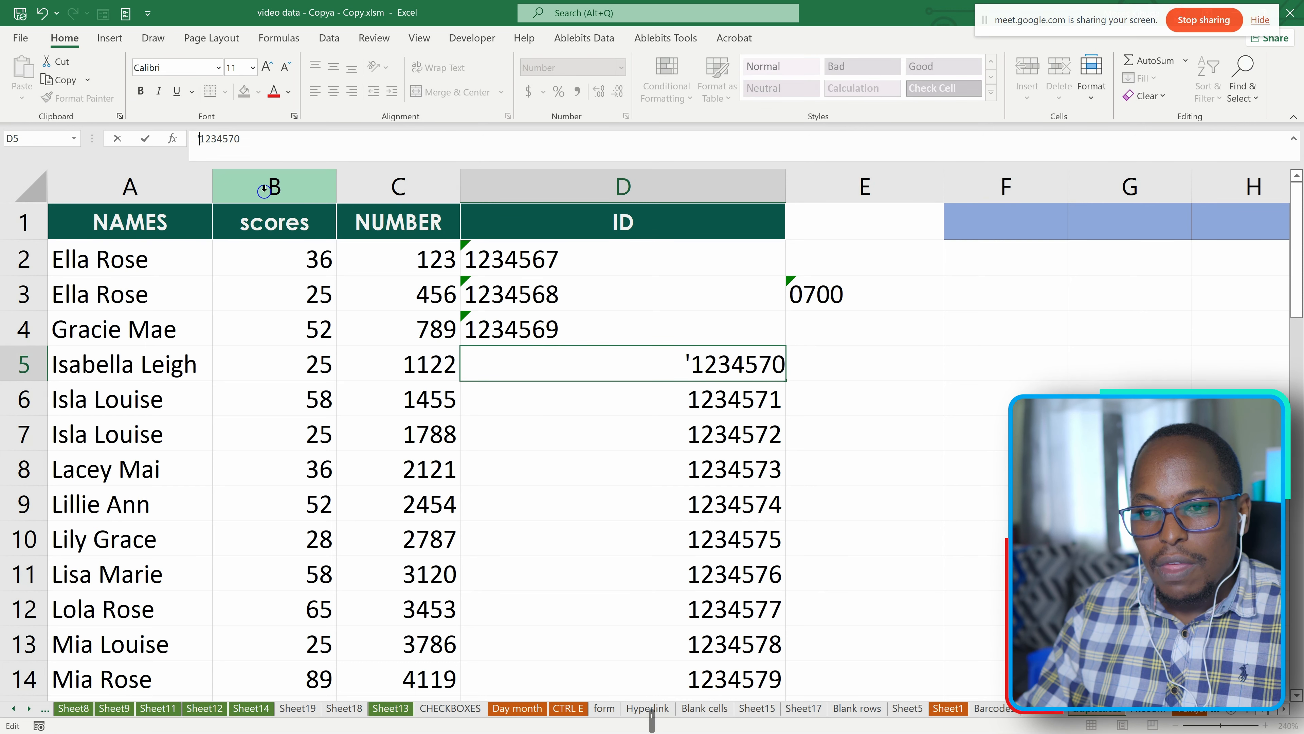
pyautogui.press('Return')
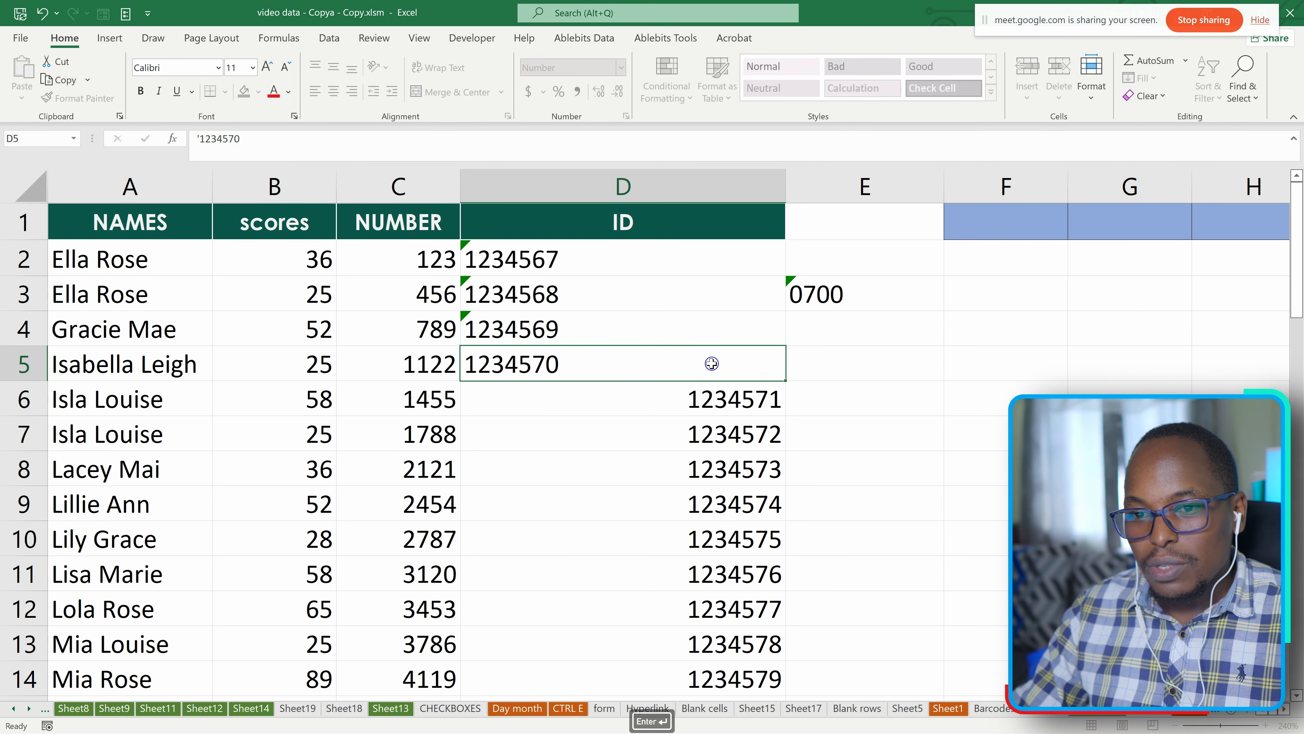
# Clear the contents of cell E3.
pyautogui.click(817, 285)
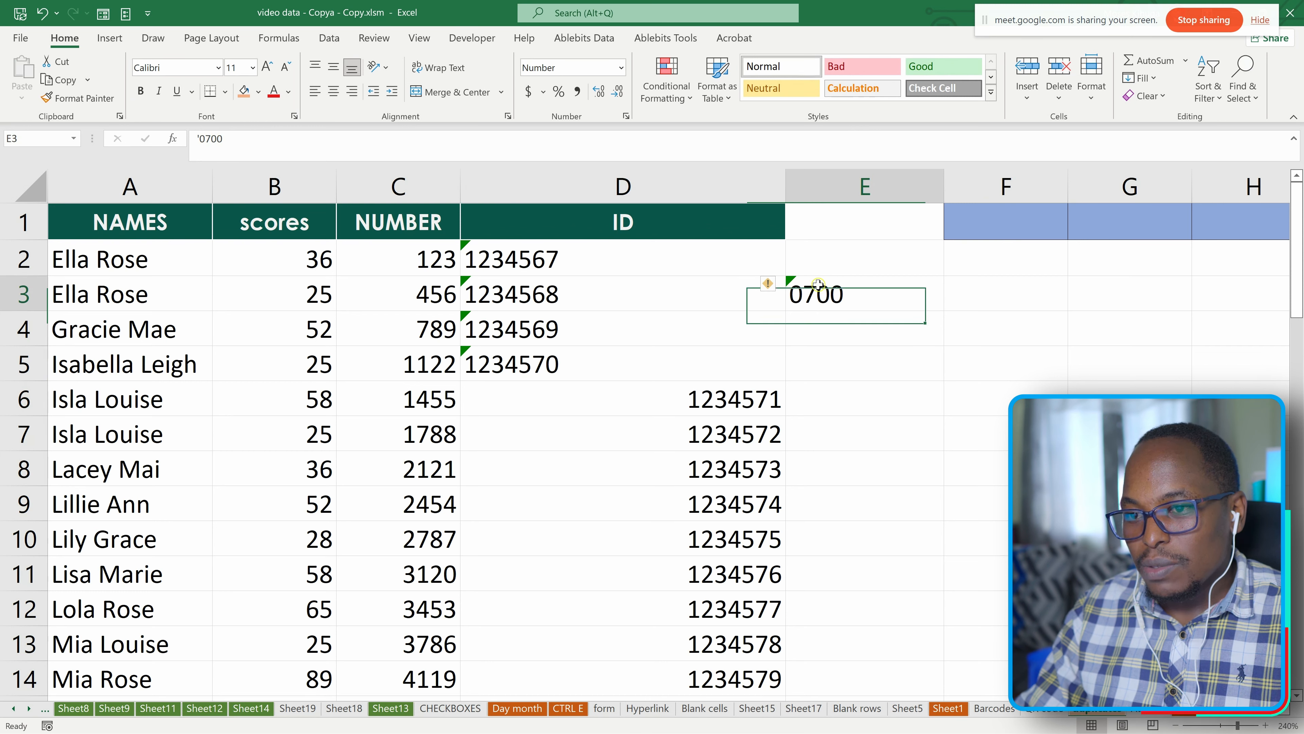
pyautogui.press('Delete')
pyautogui.click(803, 355)
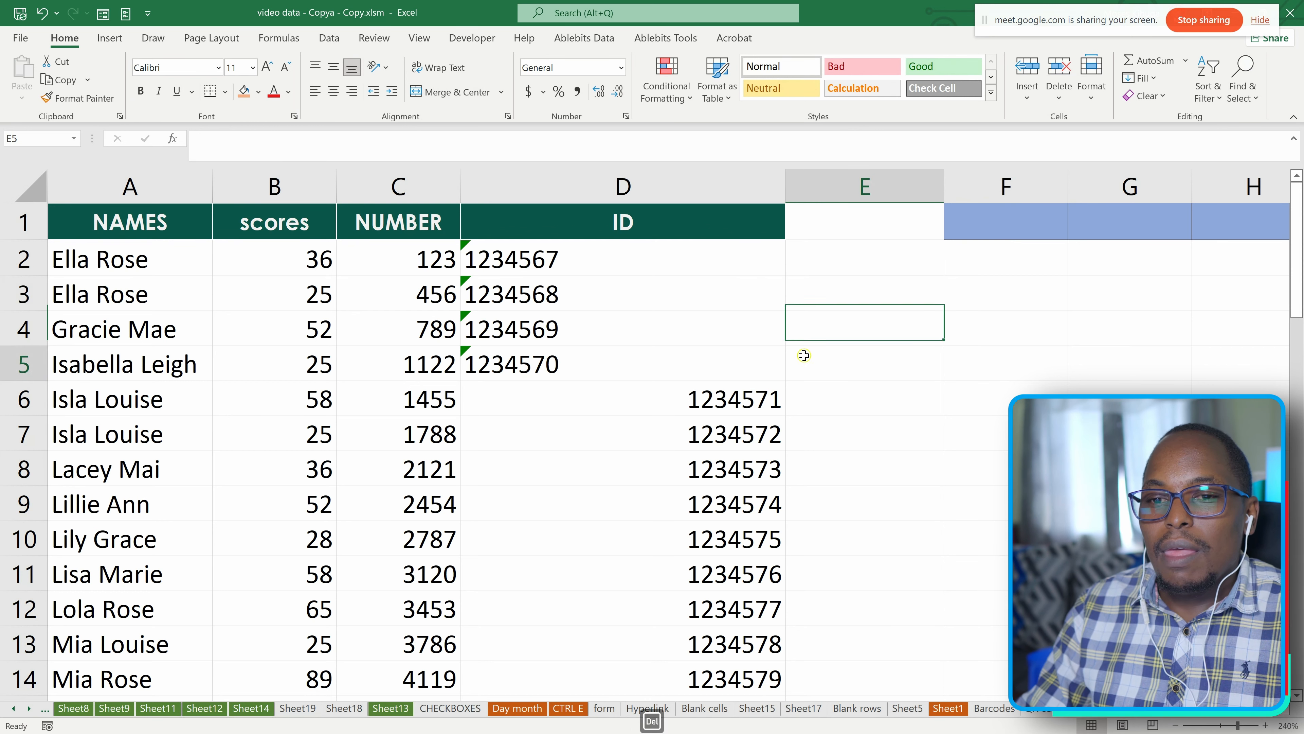
pyautogui.click(892, 262)
pyautogui.click(986, 261)
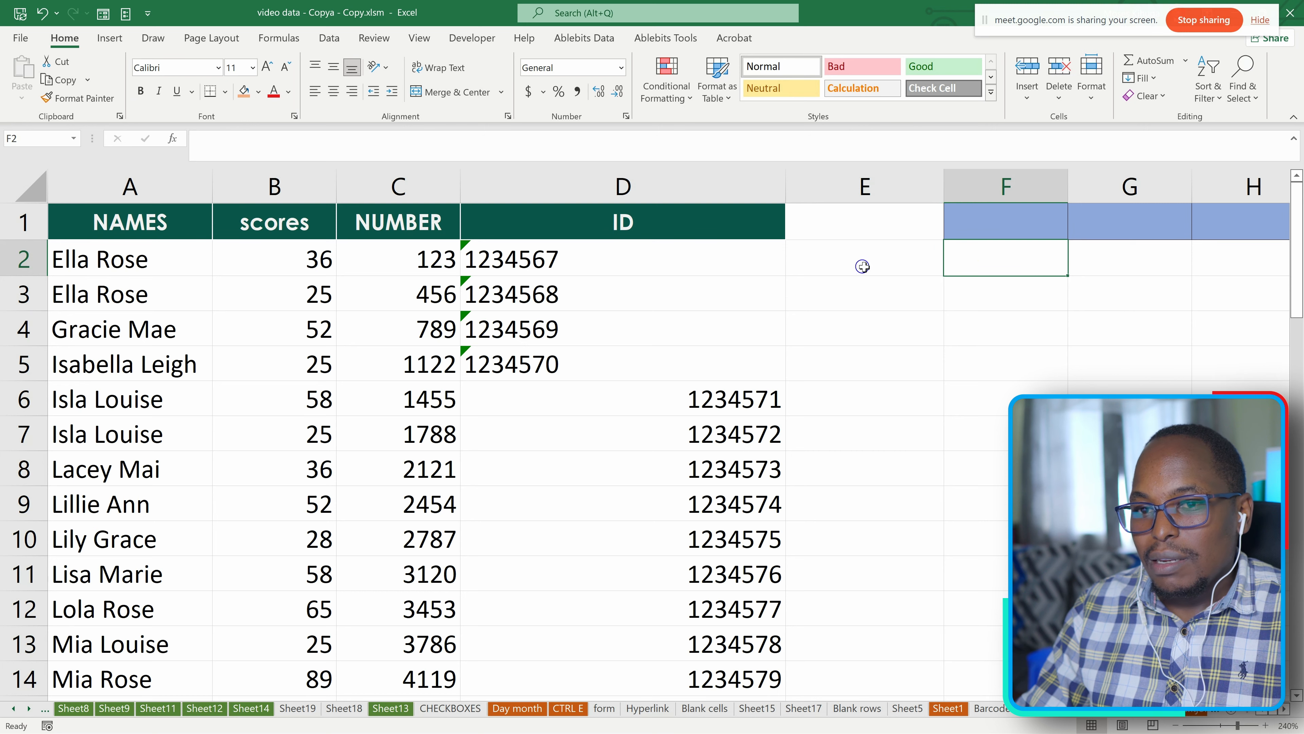
pyautogui.click(879, 266)
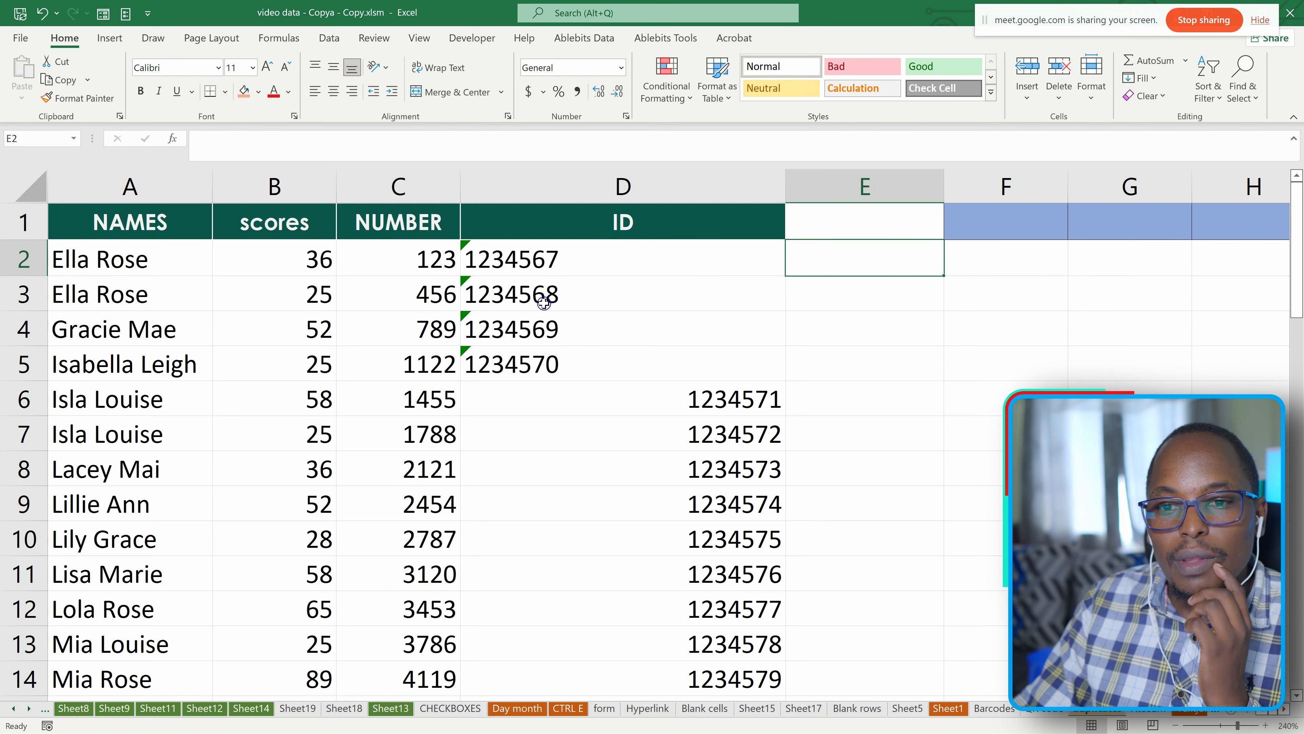
# Shorten the text ID in cell D3 to 1, keeping its leading apostrophe.
pyautogui.click(537, 292)
pyautogui.click(269, 138)
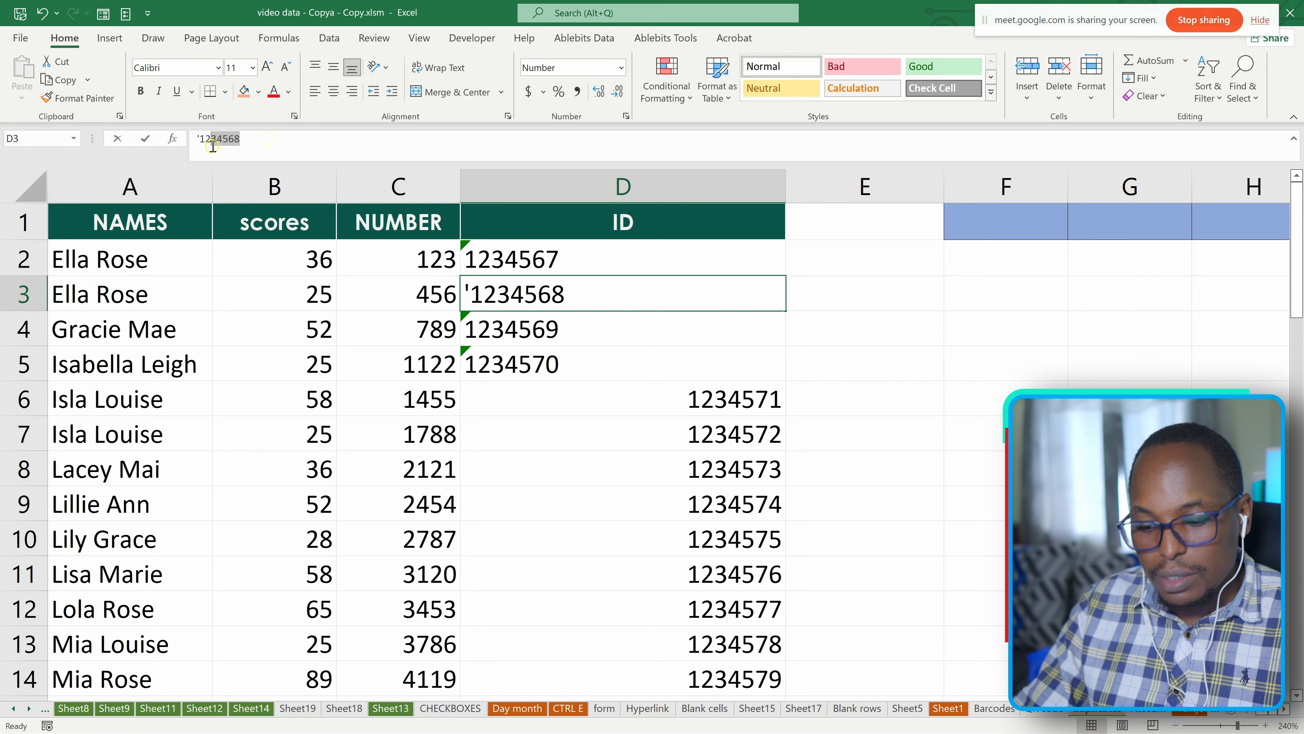
pyautogui.press('BackSpace')
pyautogui.press('BackSpace')
pyautogui.press('BackSpace')
pyautogui.press('BackSpace')
pyautogui.press('BackSpace')
pyautogui.press('BackSpace')
# Shorten the text ID in cell D5 to 123, keeping its leading apostrophe.
pyautogui.click(570, 355)
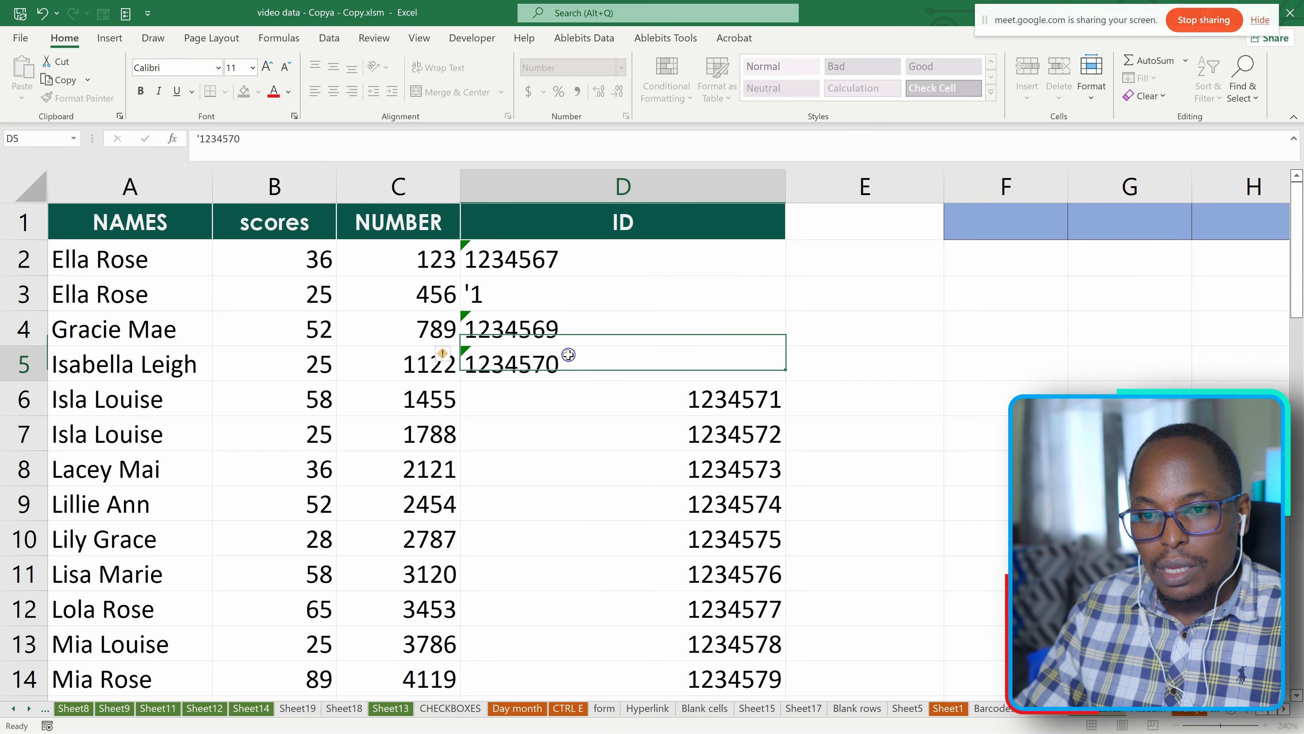
pyautogui.moveTo(250, 138); pyautogui.dragTo(219, 138)
pyautogui.press('BackSpace')
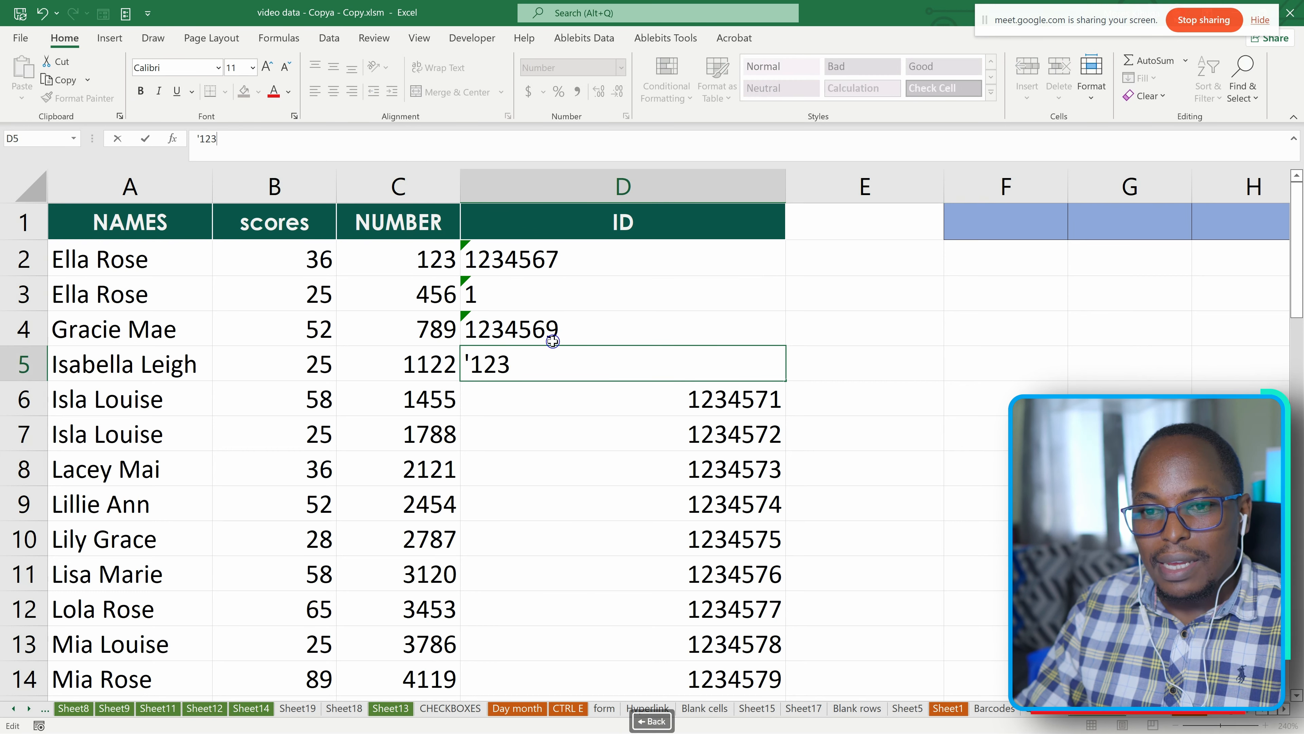
pyautogui.click(542, 399)
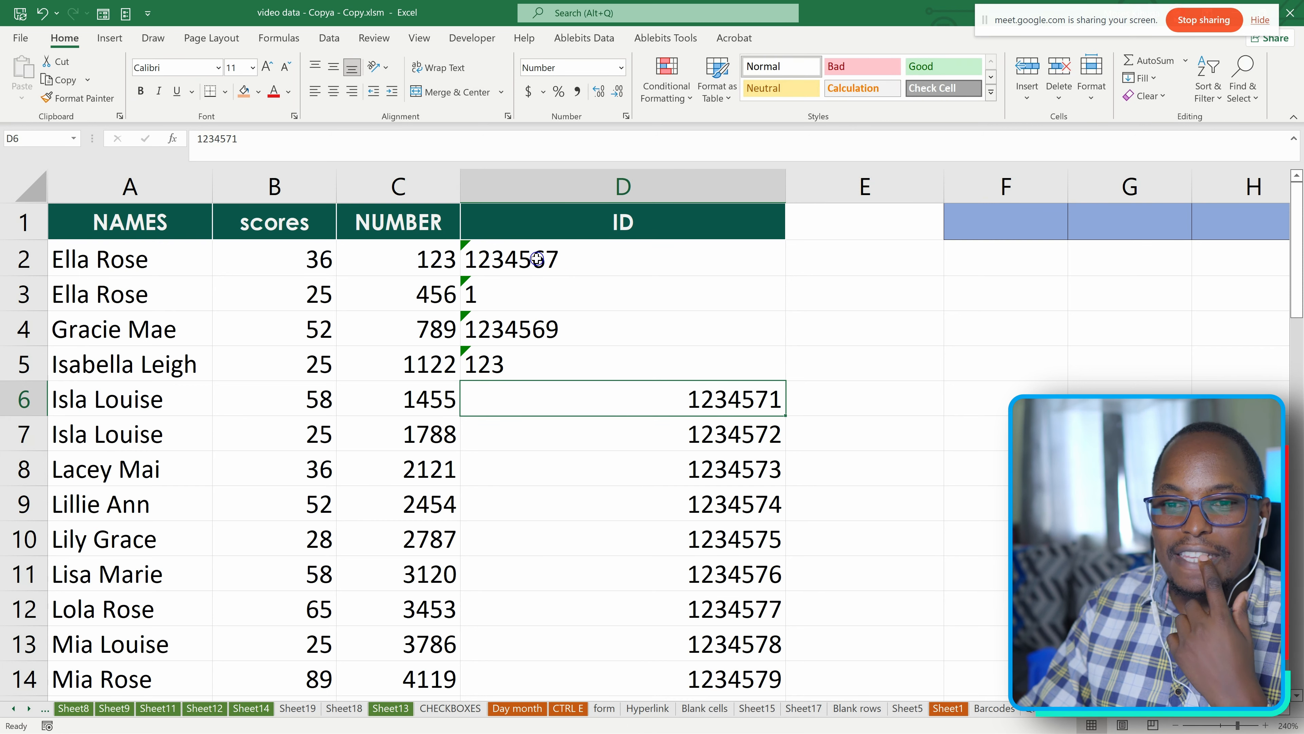
# Apply a Less Than conditional format to D2:D5, comparing with =$D$5 and using Light Red Fill with Dark Red Text.
pyautogui.moveTo(537, 258); pyautogui.dragTo(553, 361)
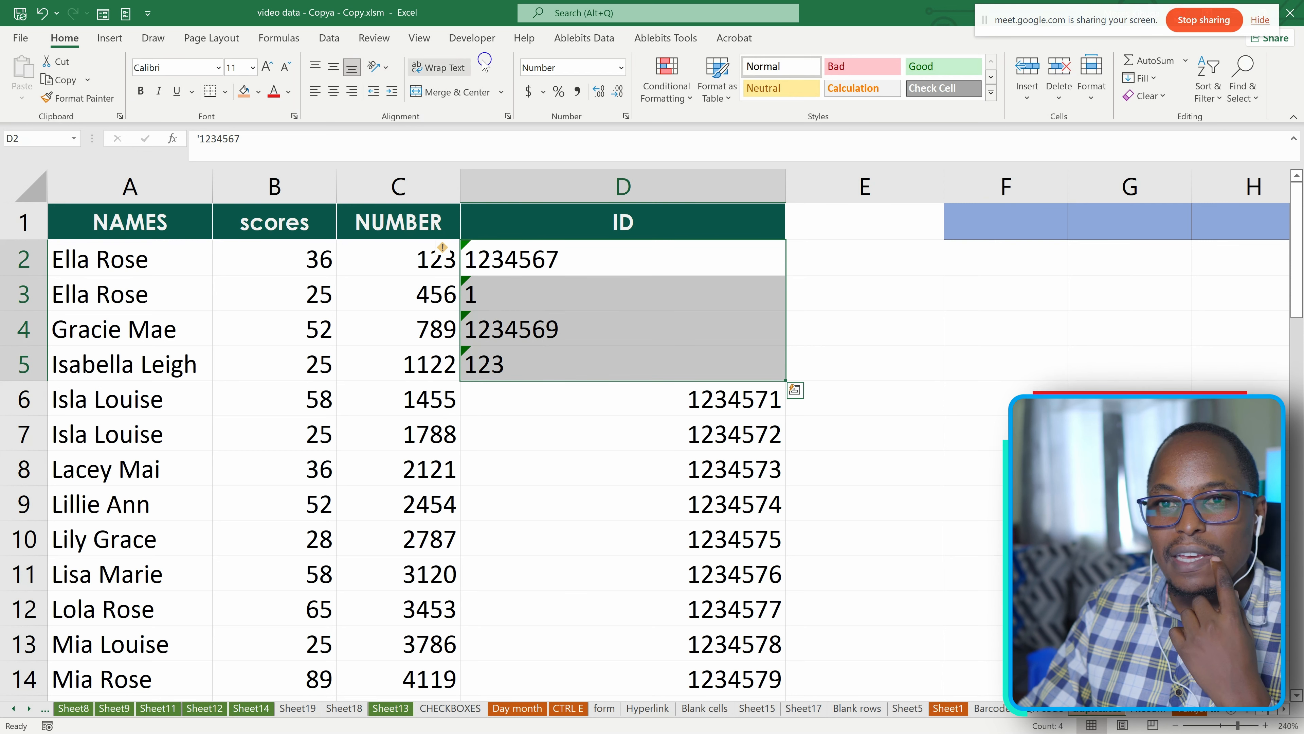
pyautogui.click(680, 103)
pyautogui.moveTo(692, 246)
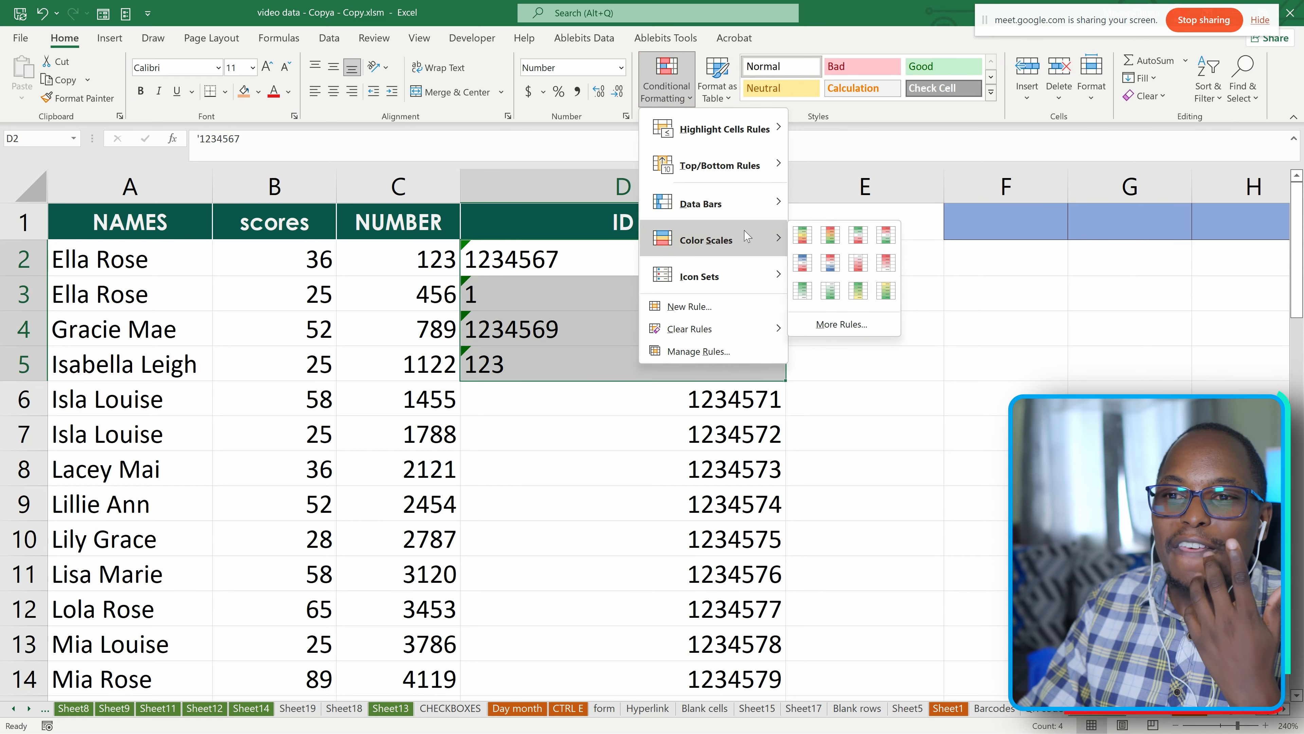
pyautogui.moveTo(739, 202)
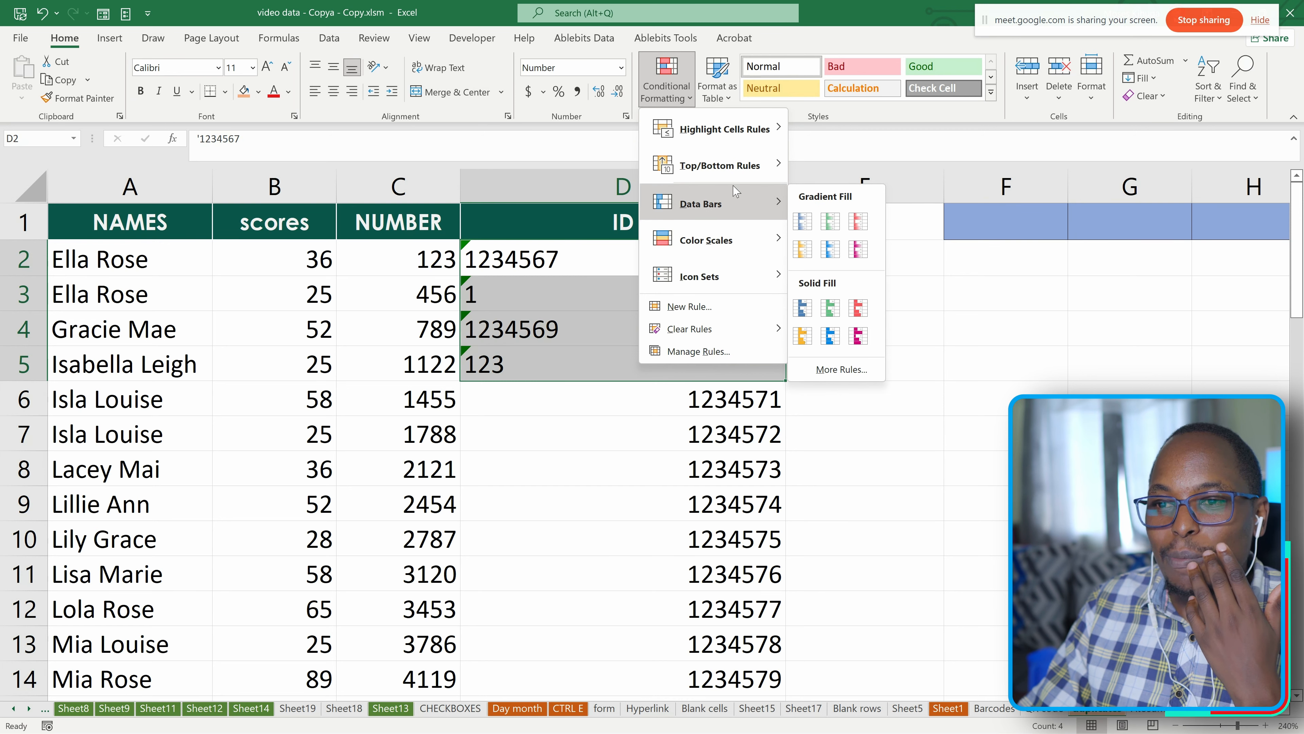
pyautogui.moveTo(719, 135)
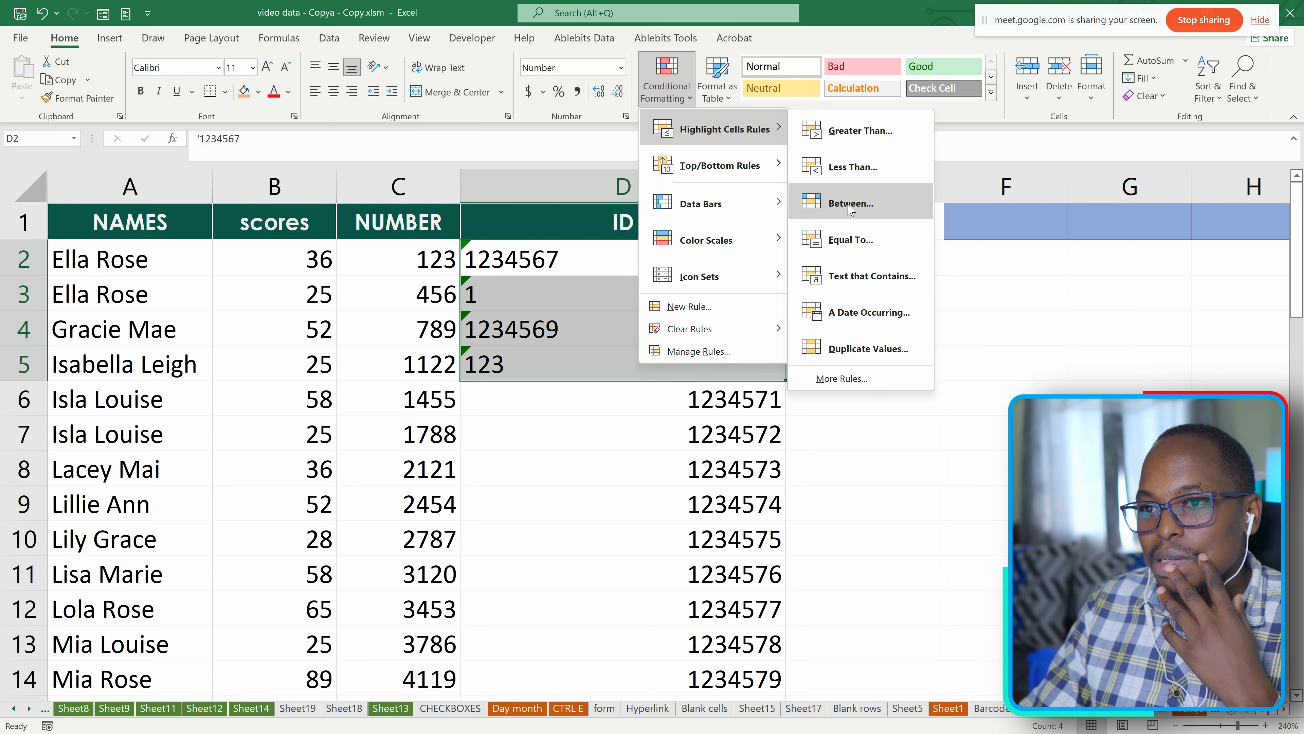
pyautogui.click(838, 176)
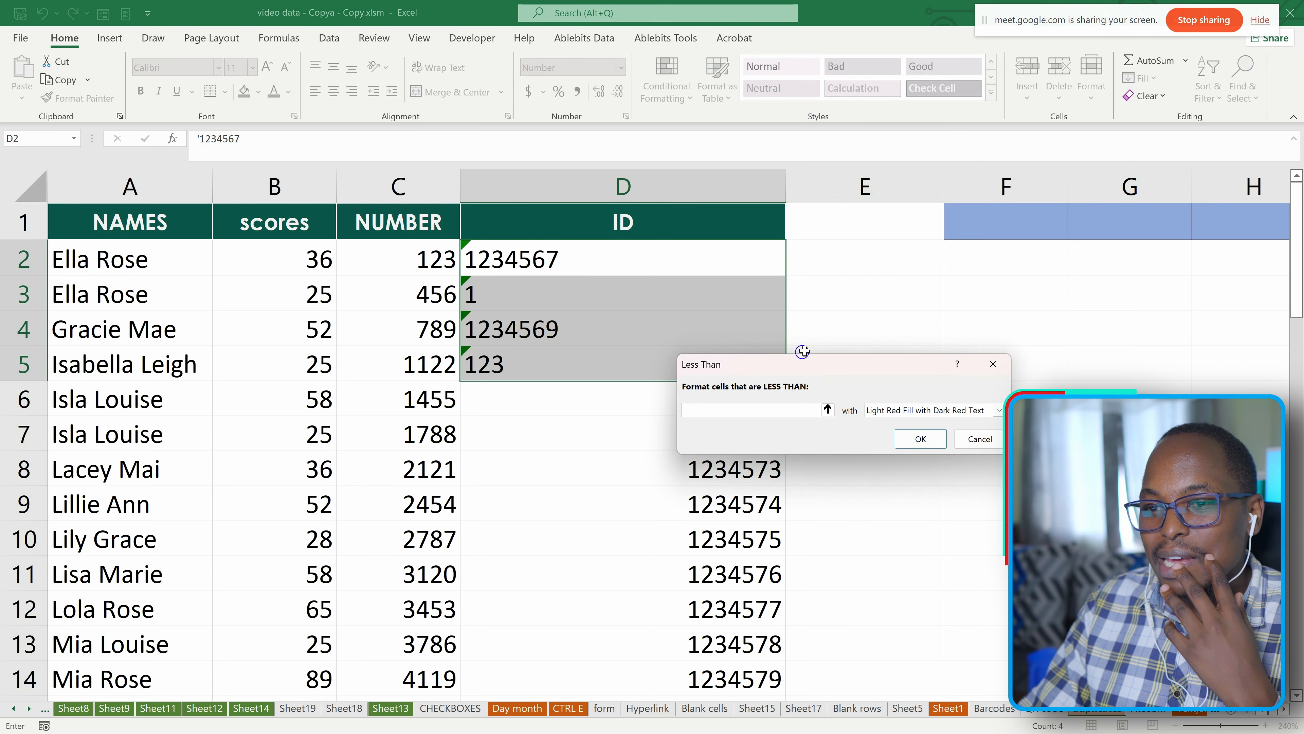
pyautogui.click(501, 363)
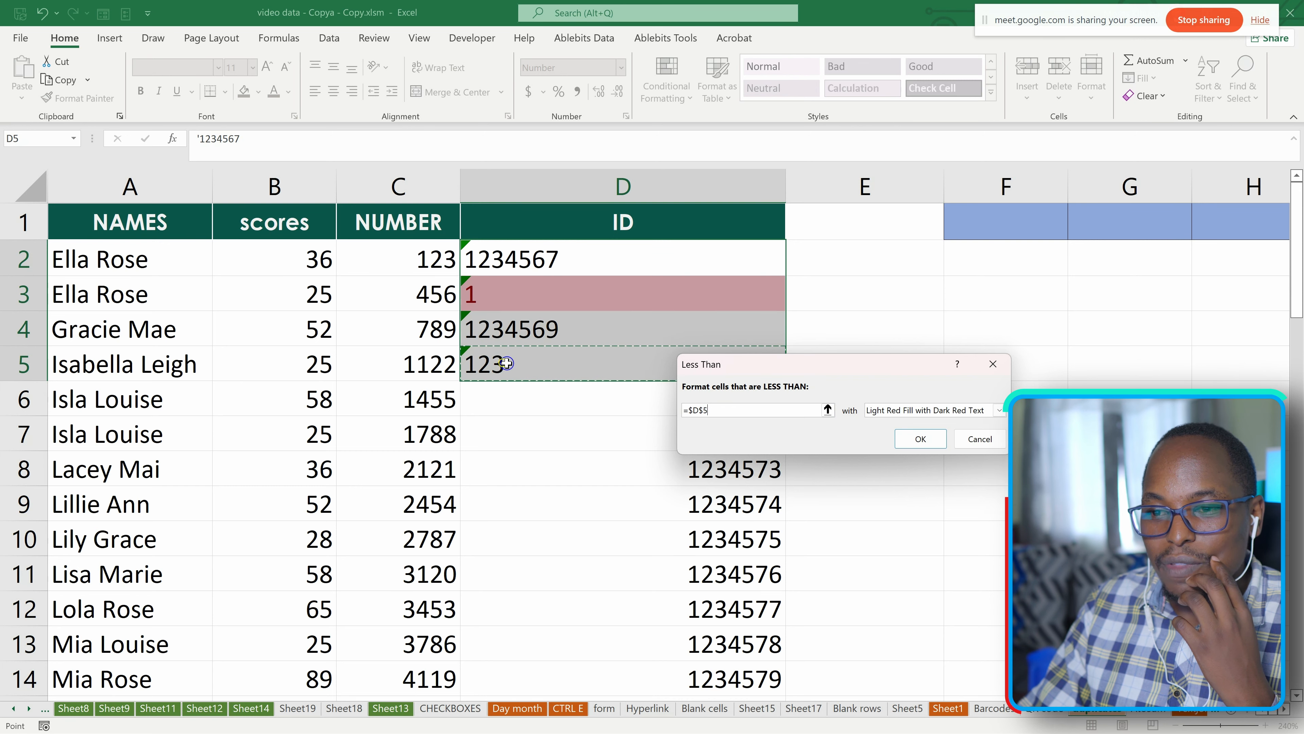
pyautogui.click(901, 439)
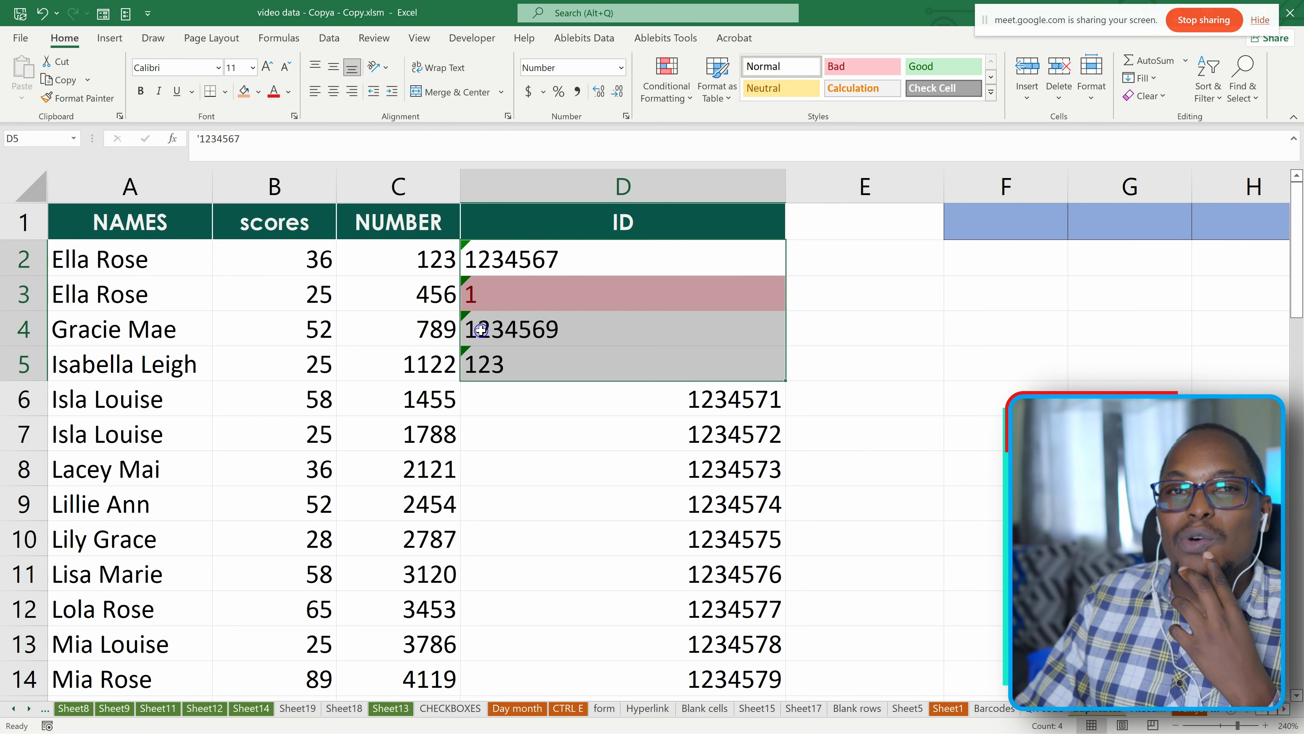
pyautogui.click(495, 414)
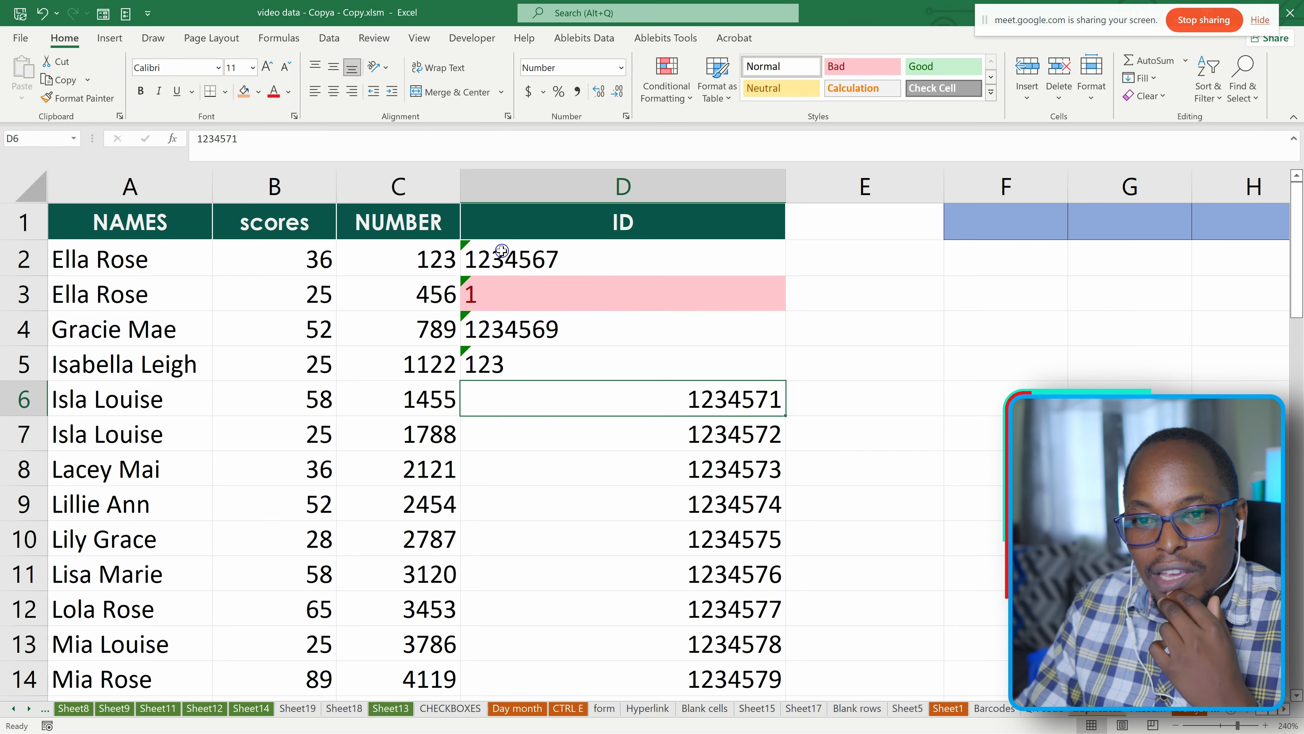
# Convert the ID stored as text in cell D2 back to a number.
pyautogui.click(475, 260)
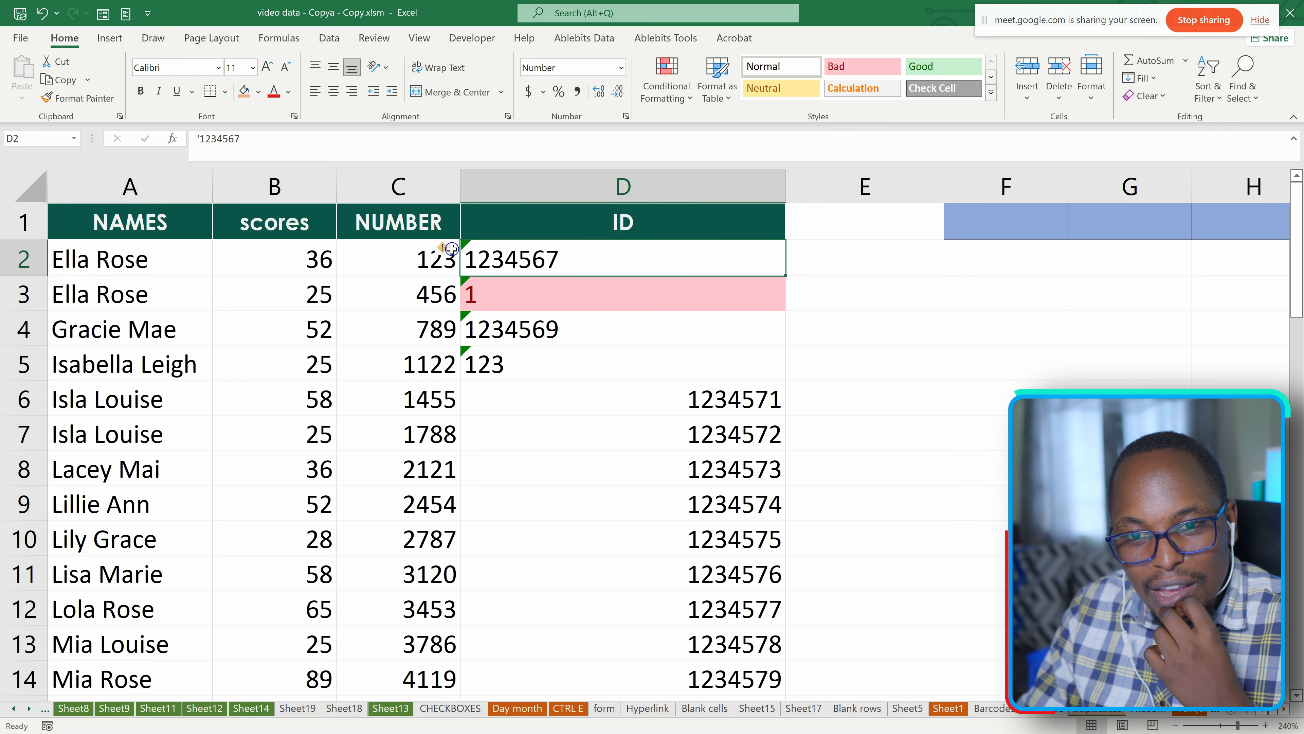
pyautogui.moveTo(445, 251)
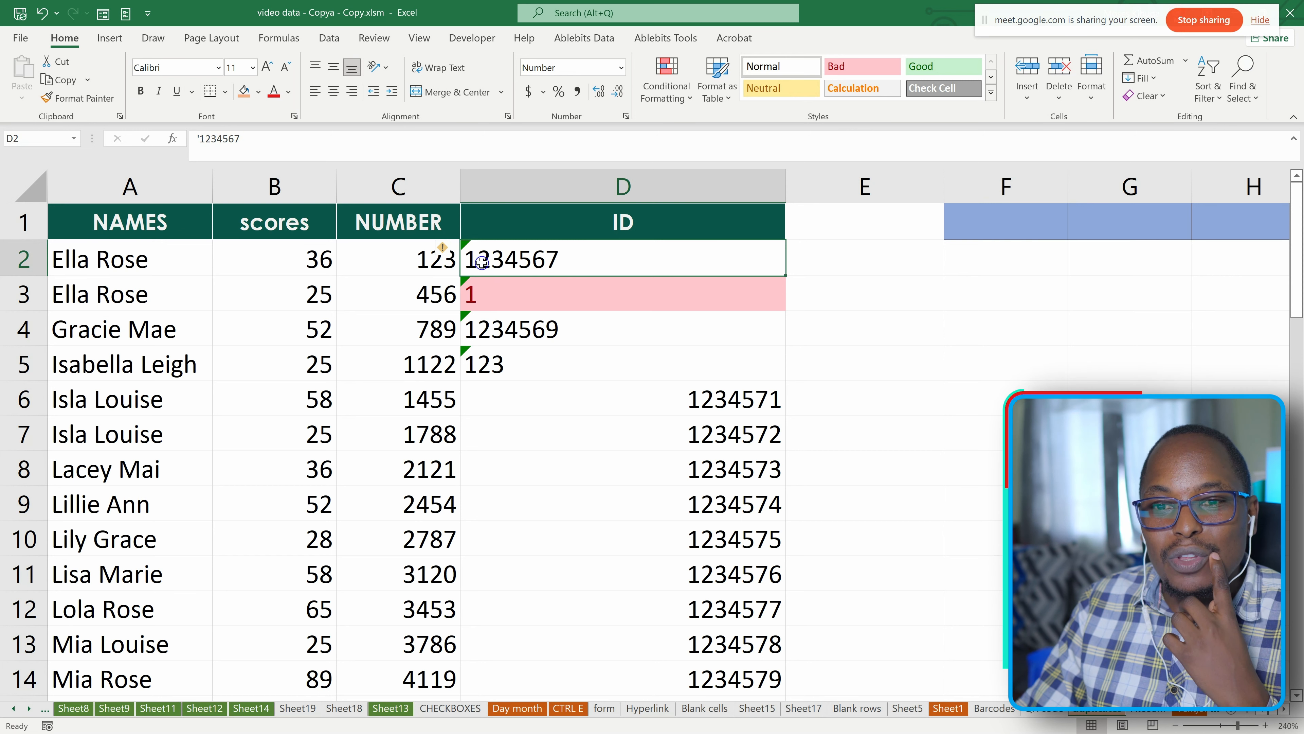
pyautogui.moveTo(455, 251)
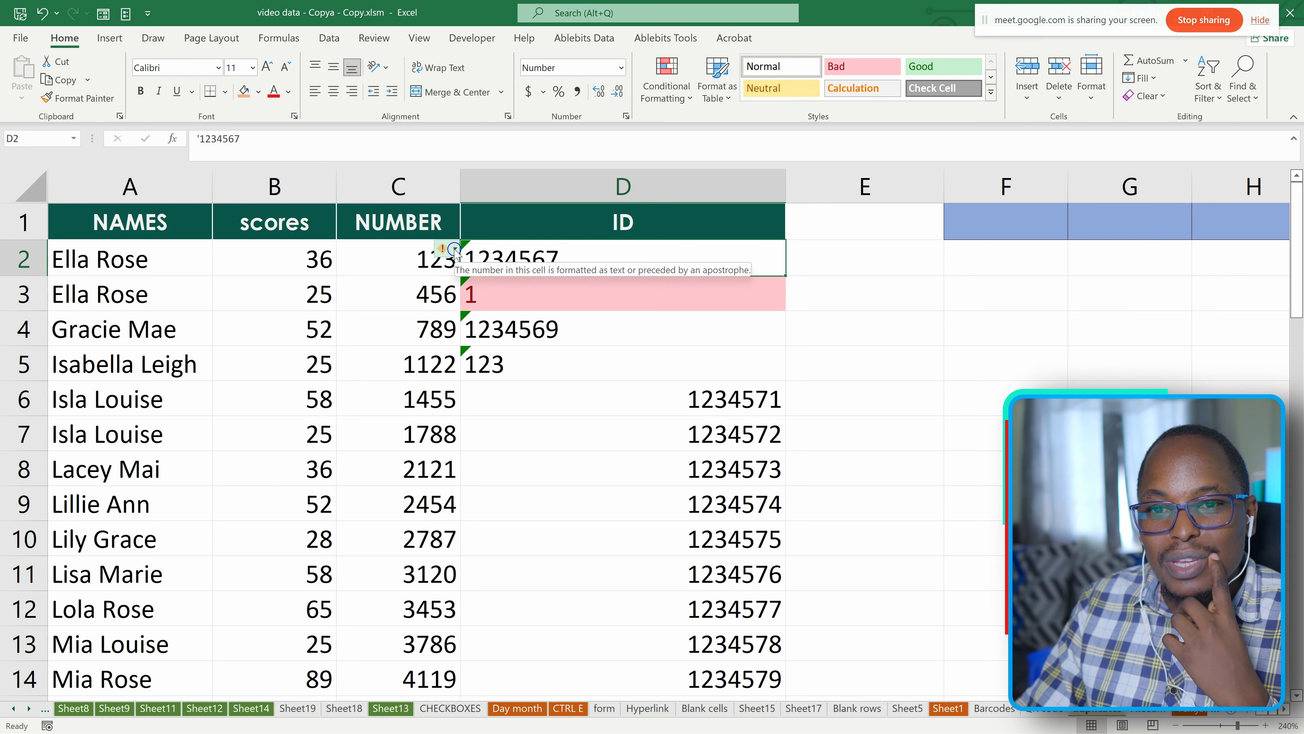
pyautogui.click(454, 250)
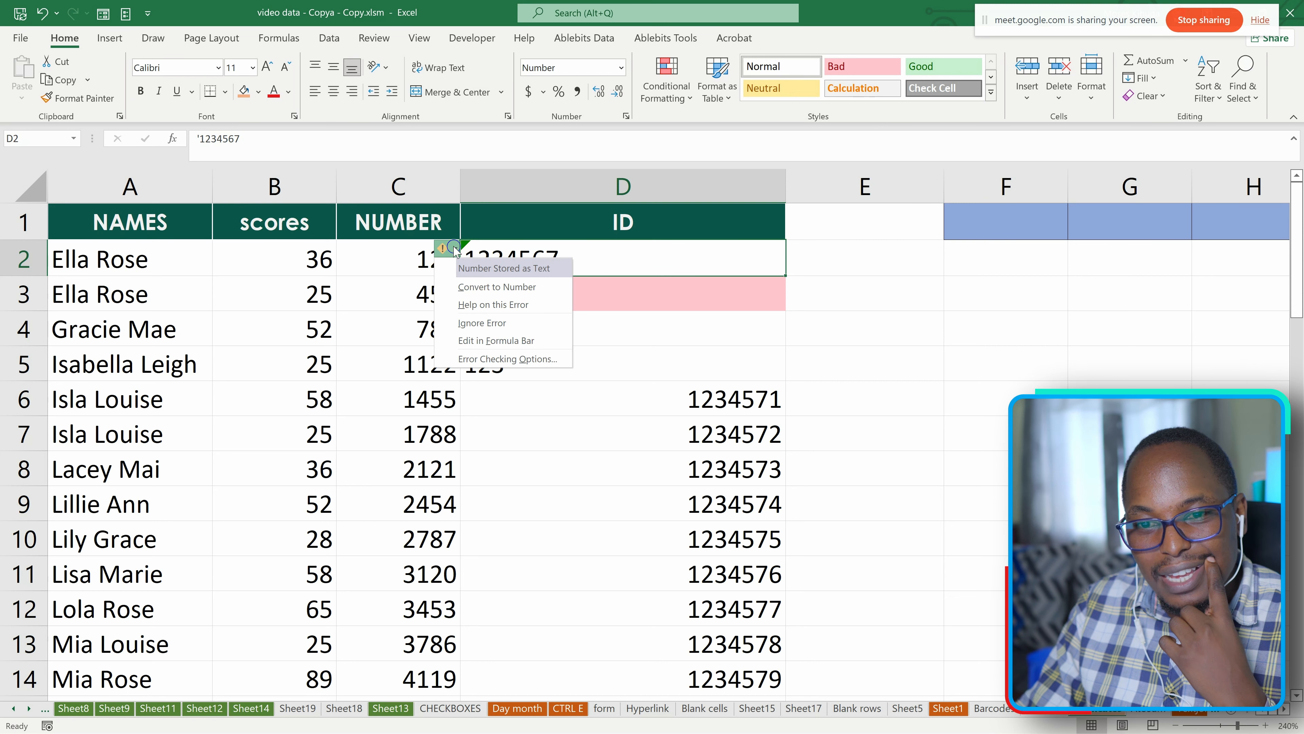
pyautogui.click(484, 288)
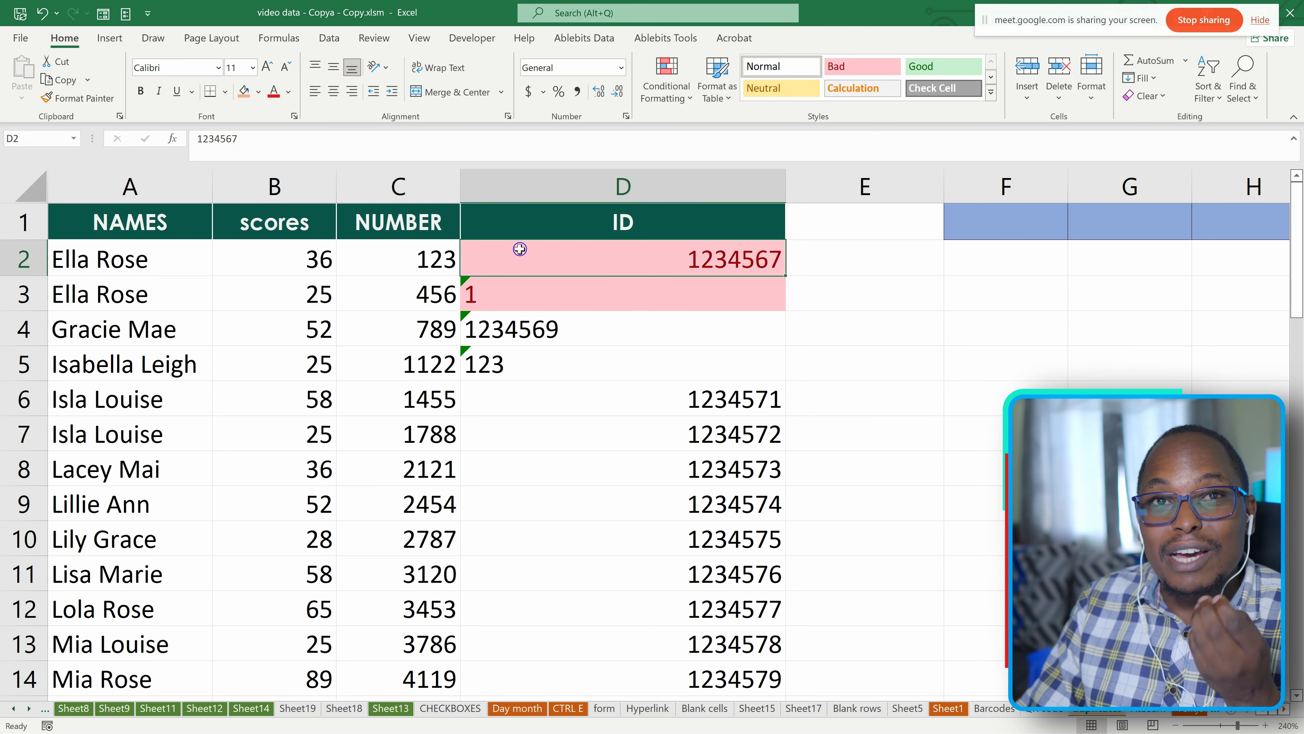
# Convert the text IDs in cells D3 and D4 to numbers by removing their leading apostrophes.
pyautogui.click(539, 300)
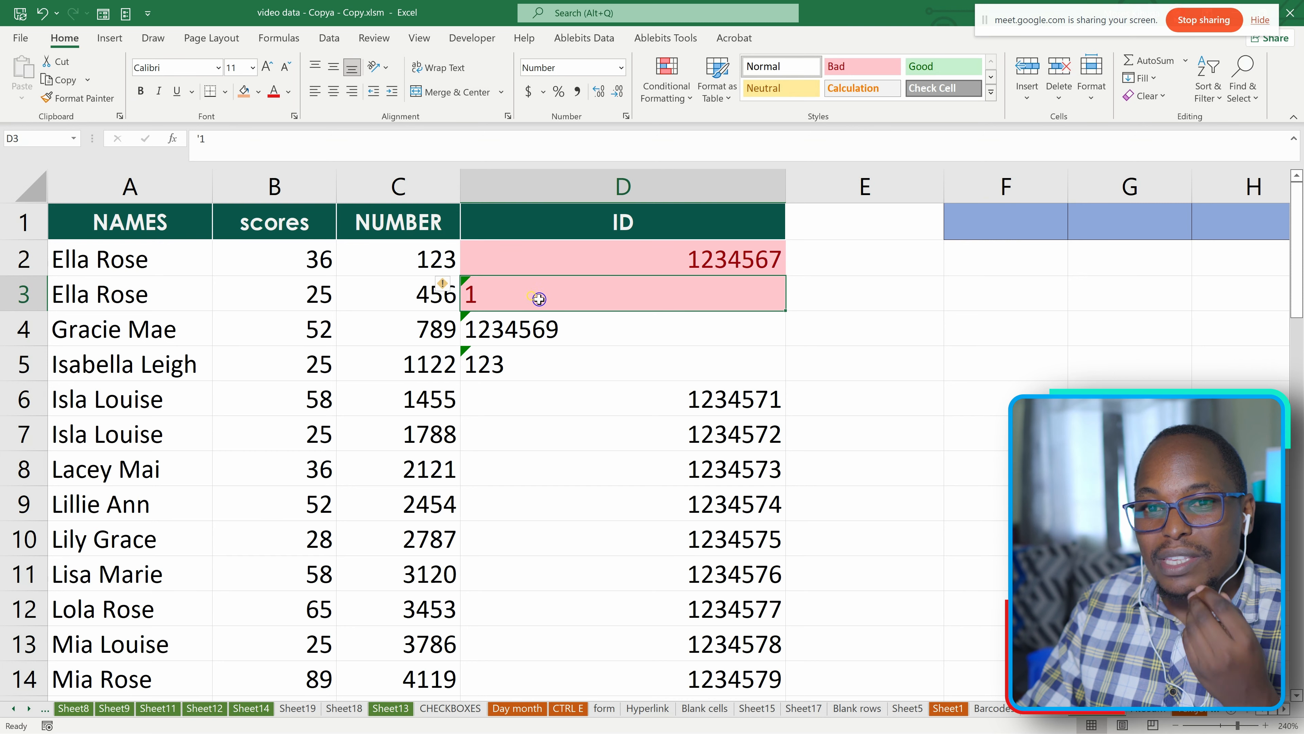
pyautogui.click(202, 139)
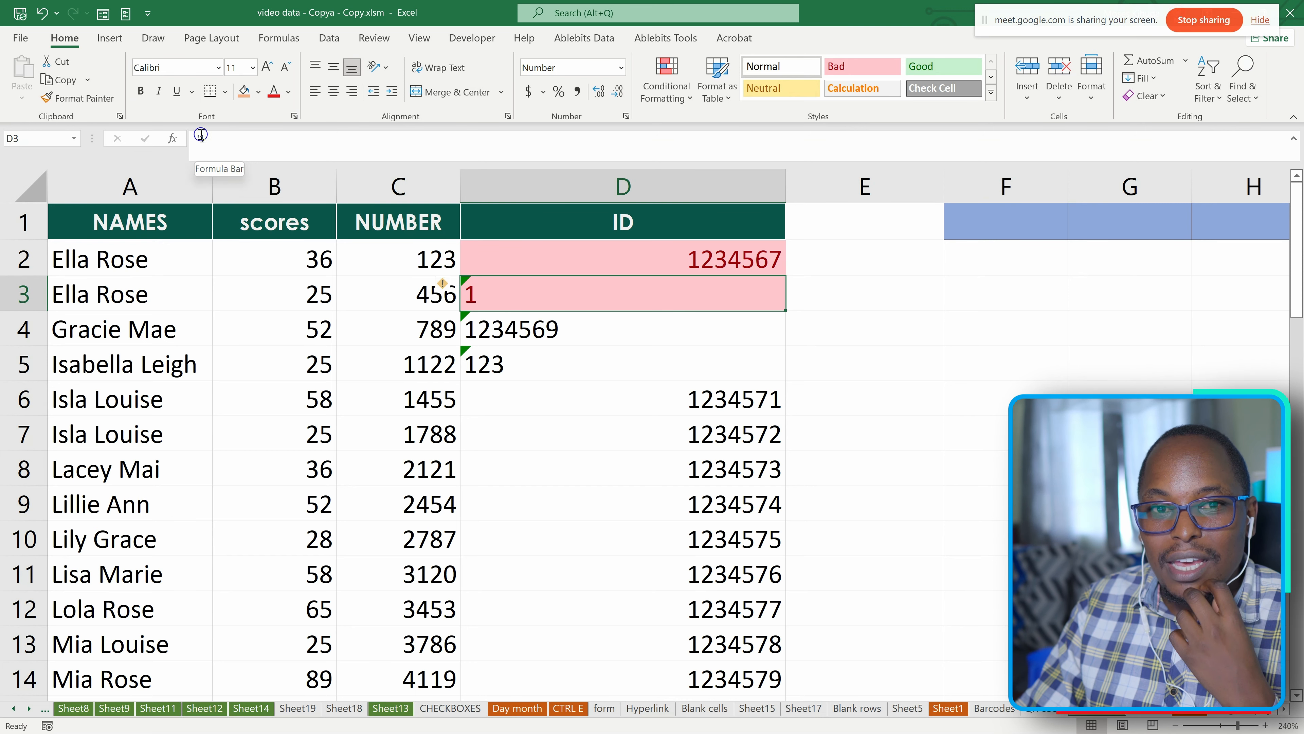
pyautogui.press('BackSpace')
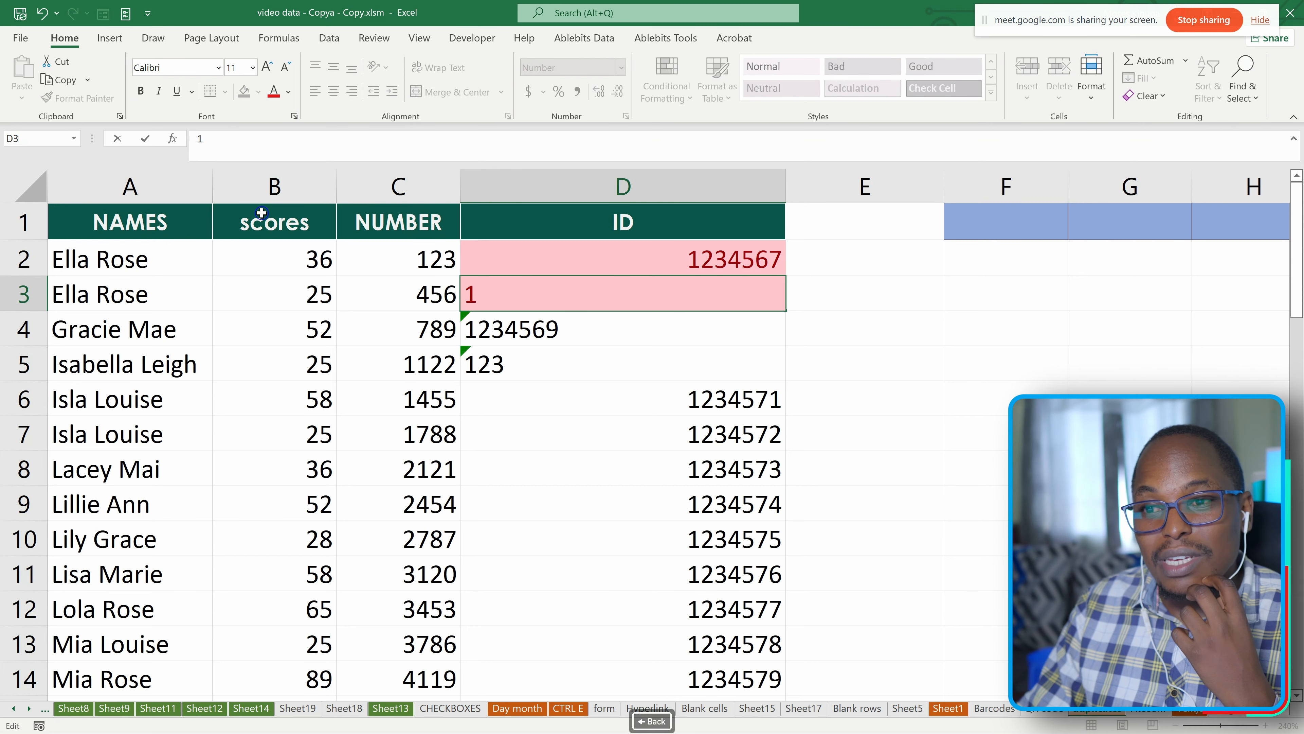
pyautogui.press('Return')
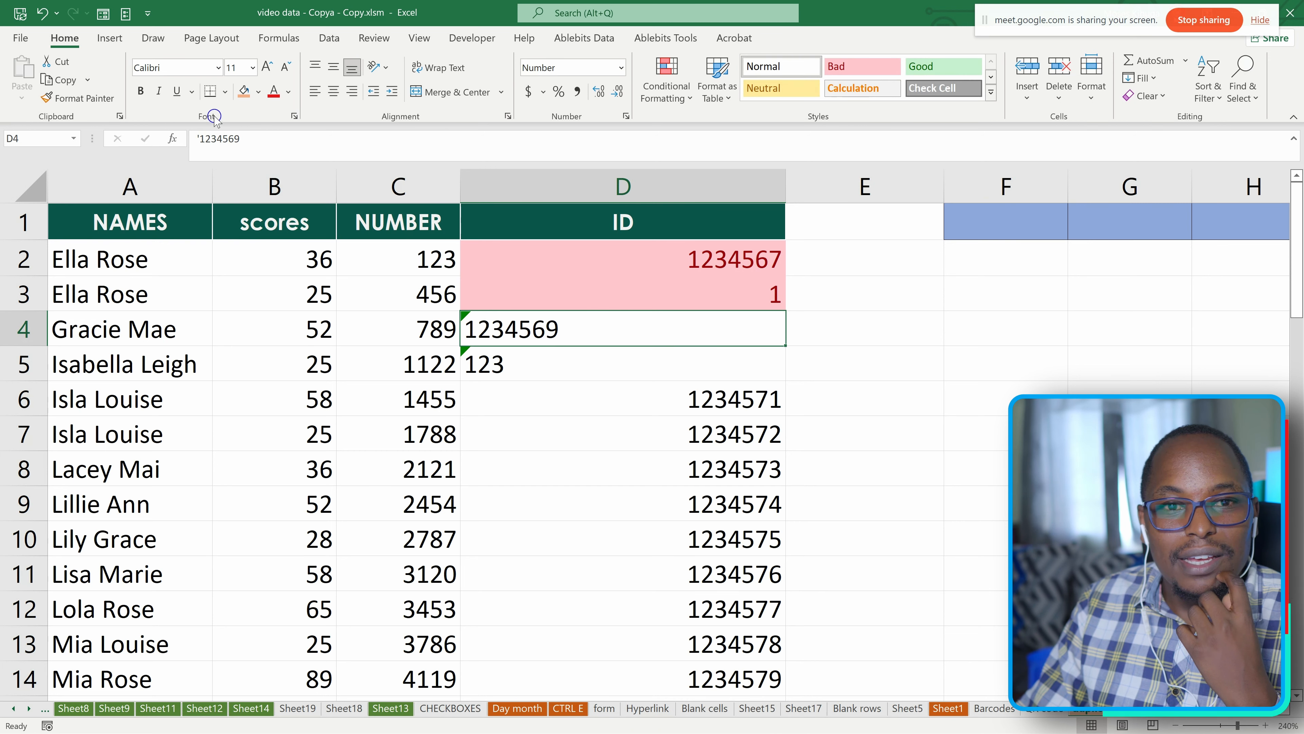
pyautogui.click(202, 140)
pyautogui.press('BackSpace')
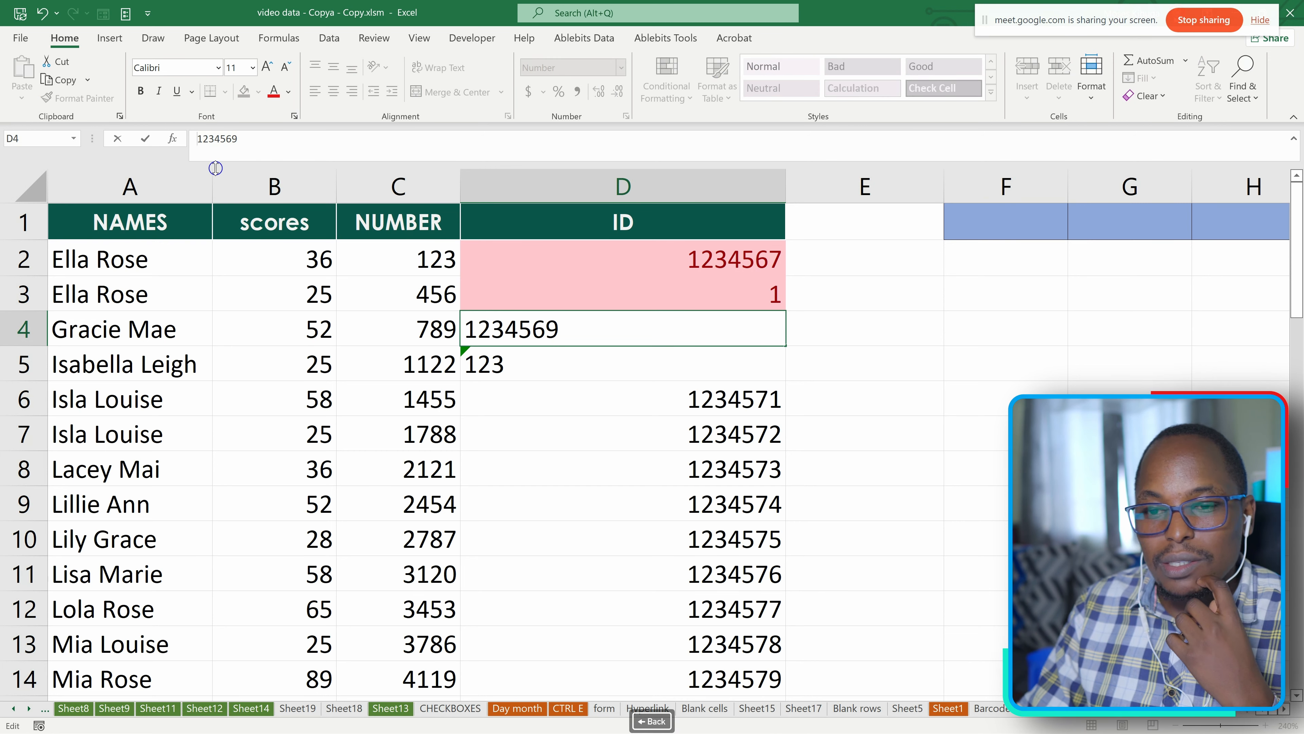
pyautogui.click(476, 366)
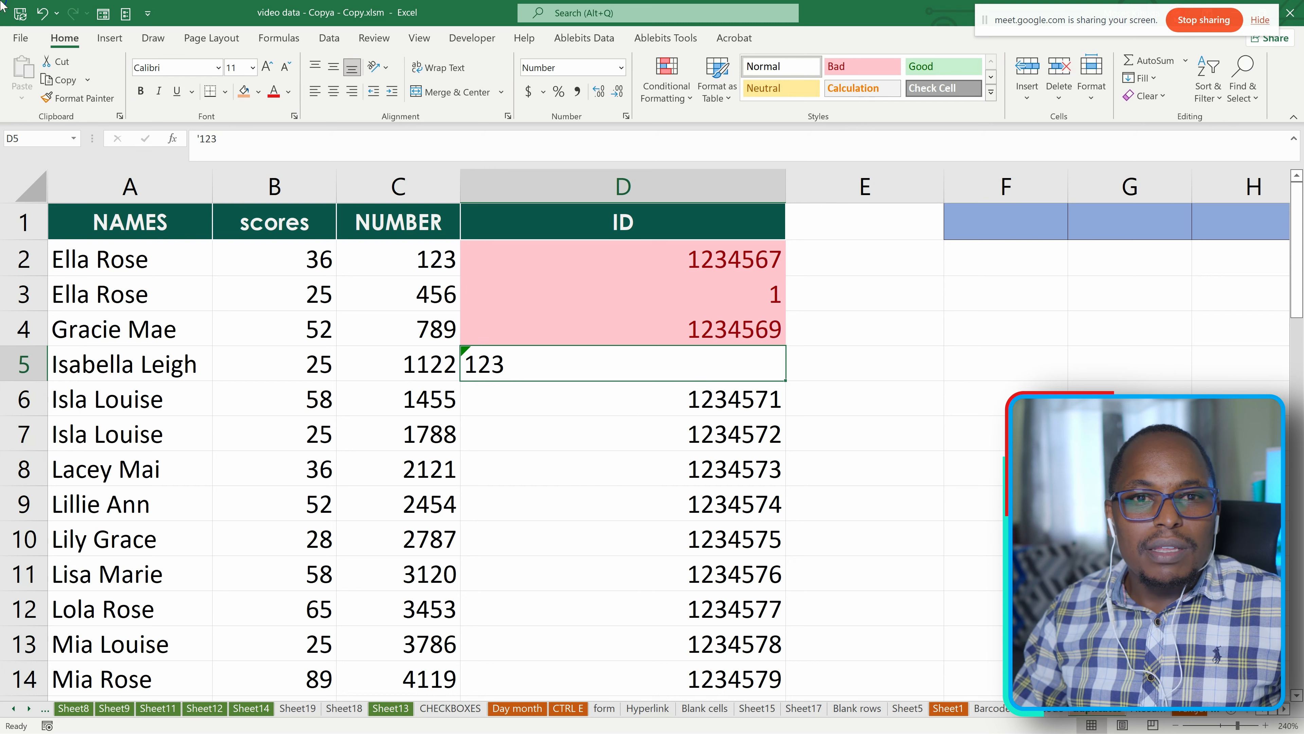
pyautogui.click(224, 94)
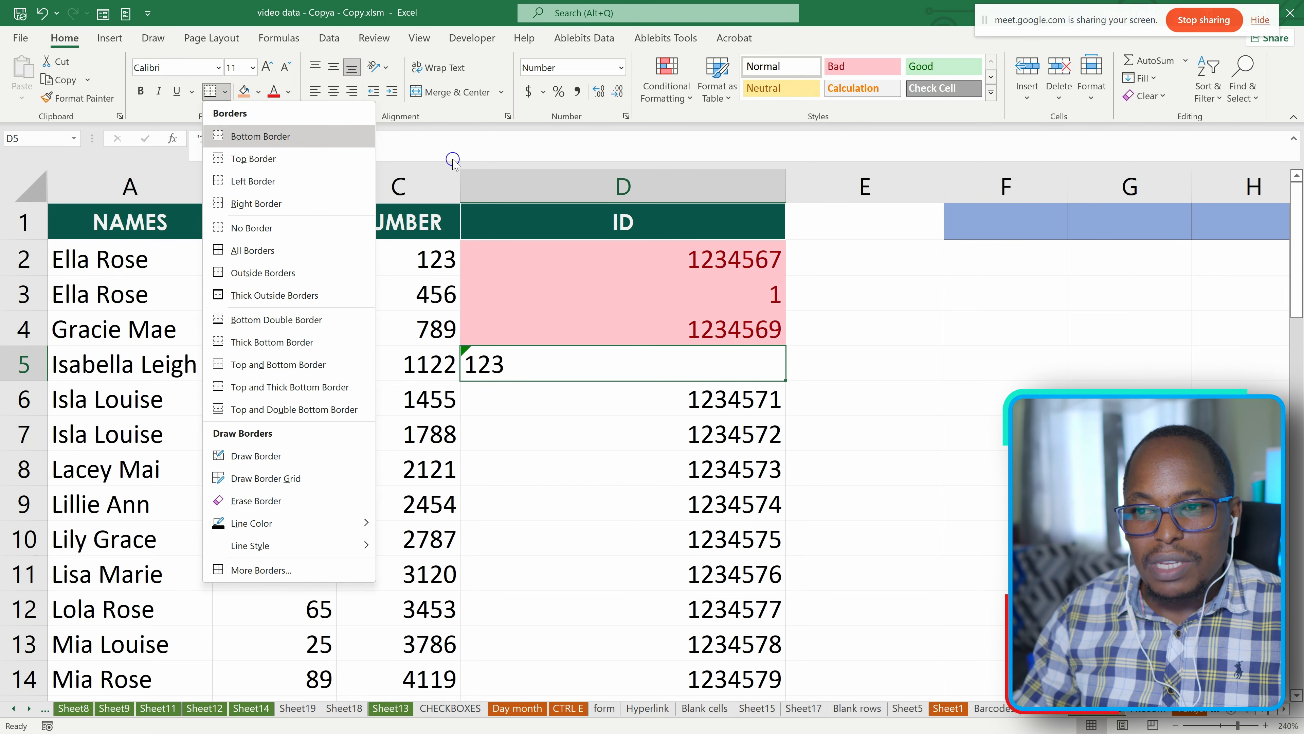
pyautogui.click(834, 259)
pyautogui.scroll(-2, 288, 291)
pyautogui.scroll(2, 288, 291)
pyautogui.moveTo(126, 256); pyautogui.dragTo(256, 506)
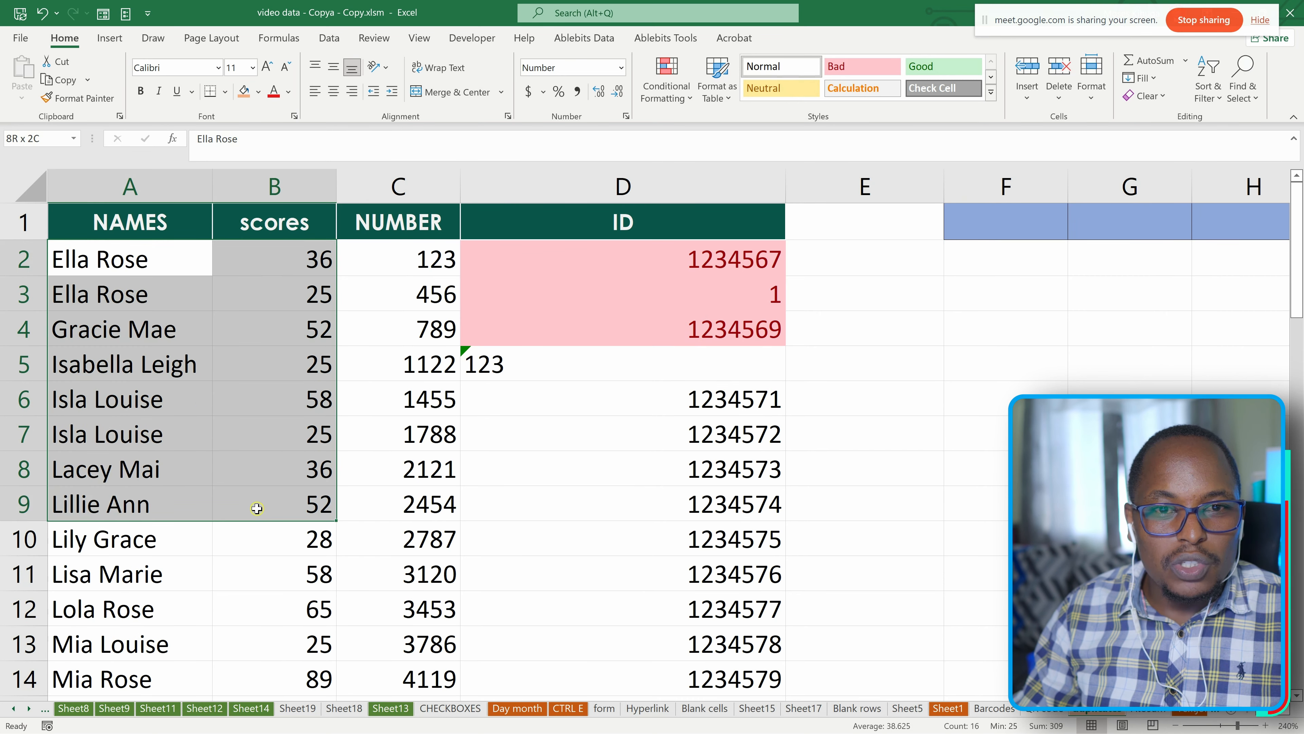
pyautogui.click(224, 92)
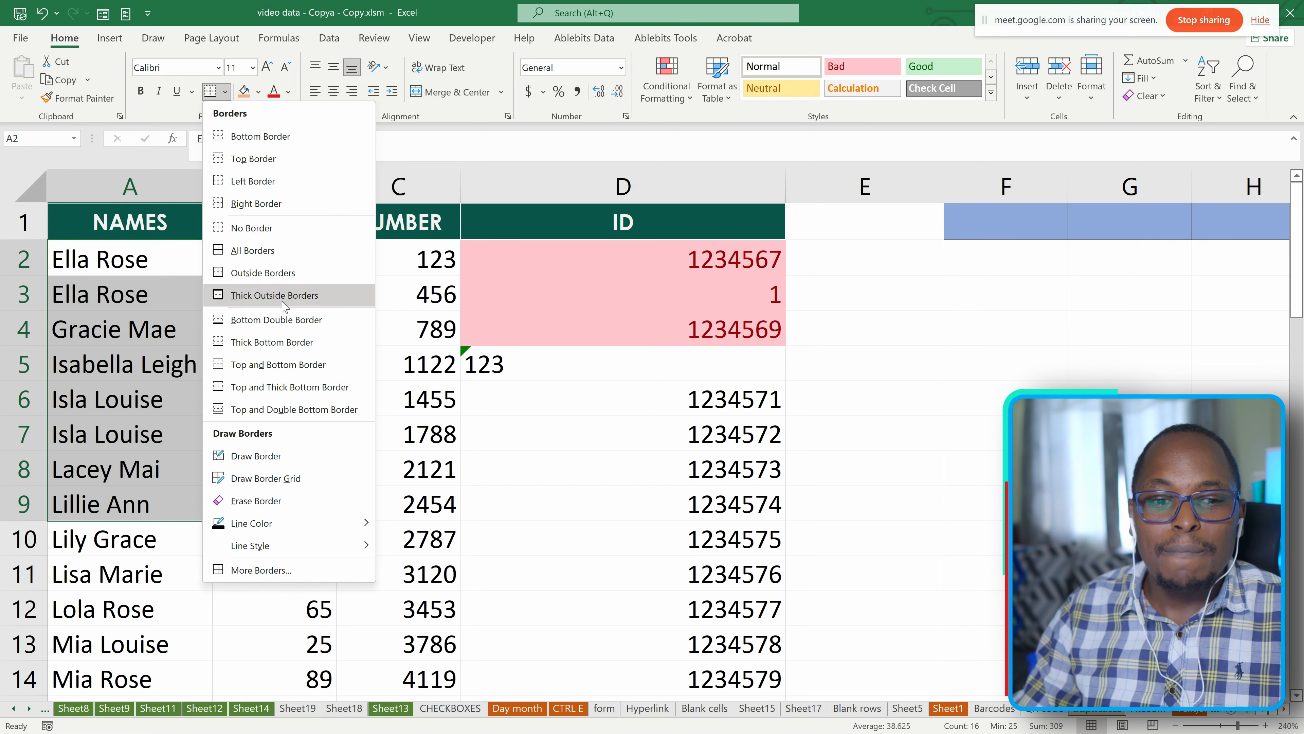
pyautogui.scroll(-5, 251, 296)
pyautogui.click(139, 310)
pyautogui.scroll(5, 263, 274)
# Apply All Borders to the names and scores in A2:B13.
pyautogui.moveTo(148, 258); pyautogui.dragTo(288, 642)
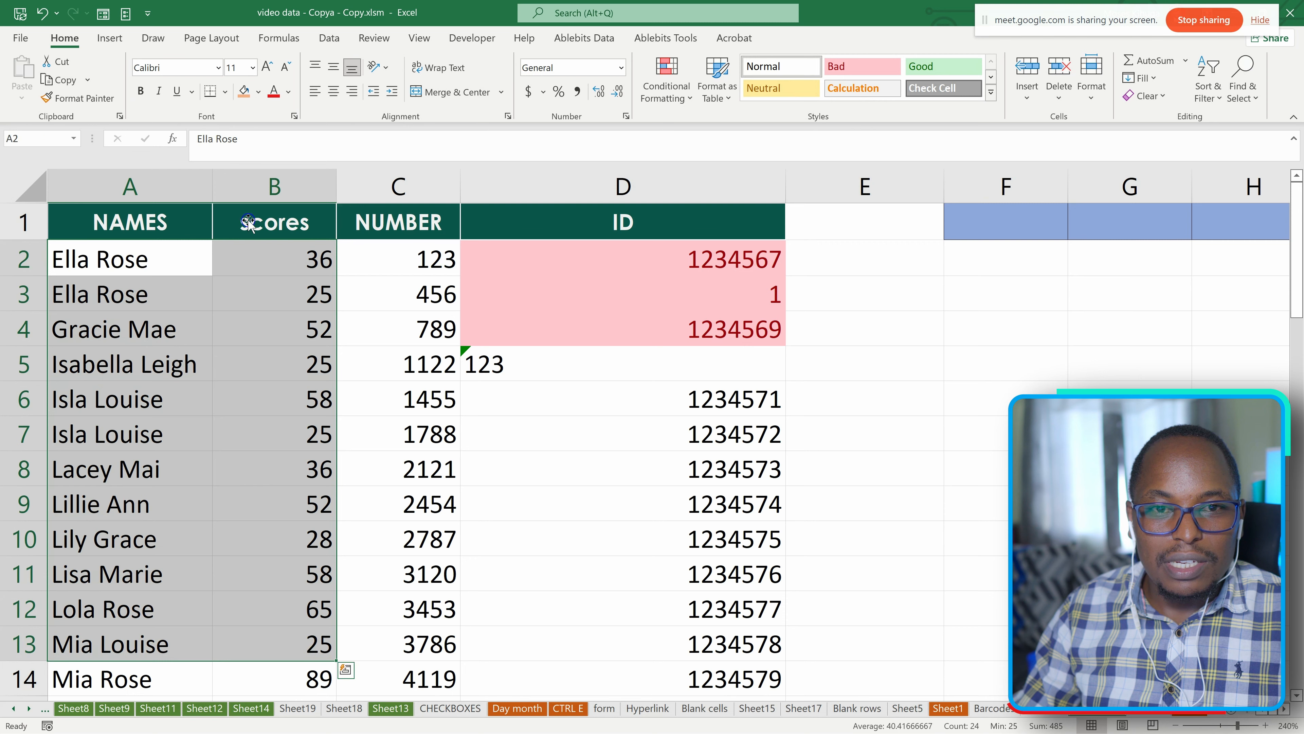
pyautogui.click(224, 92)
pyautogui.click(250, 246)
pyautogui.click(172, 324)
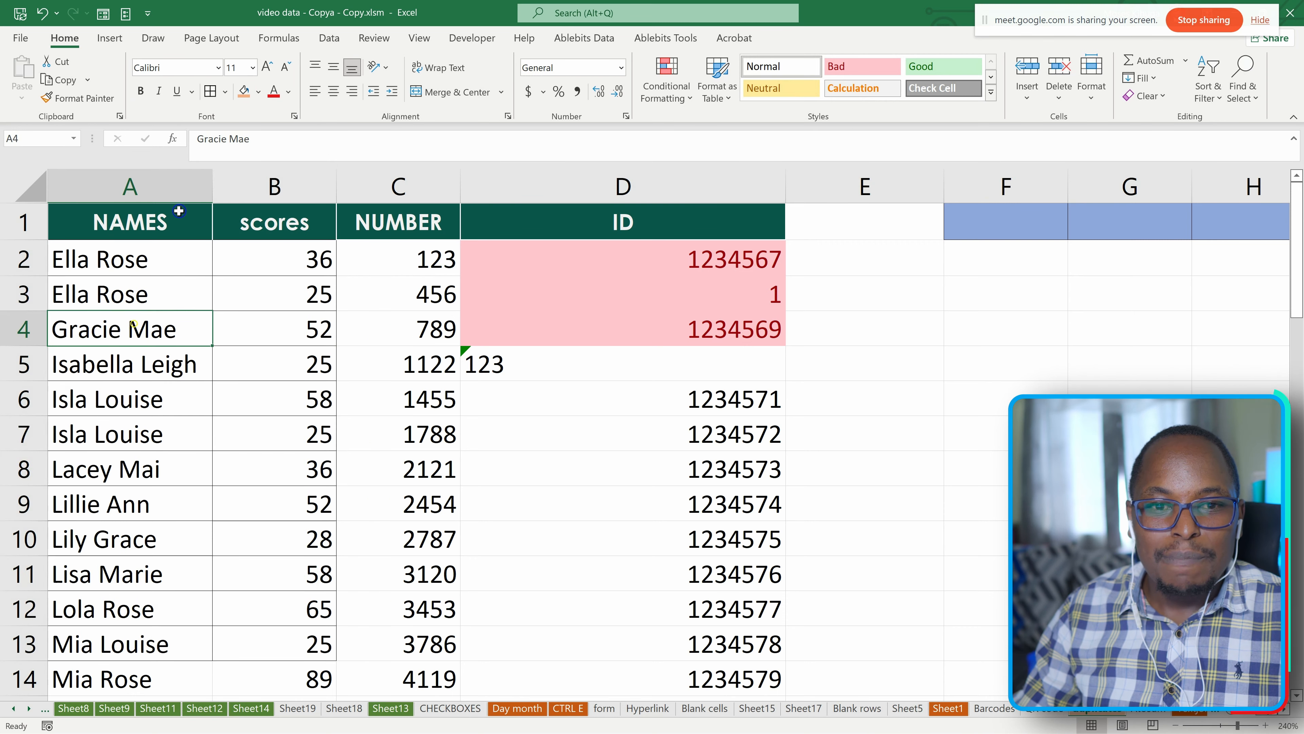
# Remove the borders from A3:B9 with the No Border option.
pyautogui.scroll(-1, 180, 277)
pyautogui.scroll(1, 189, 262)
pyautogui.moveTo(119, 280); pyautogui.dragTo(268, 488)
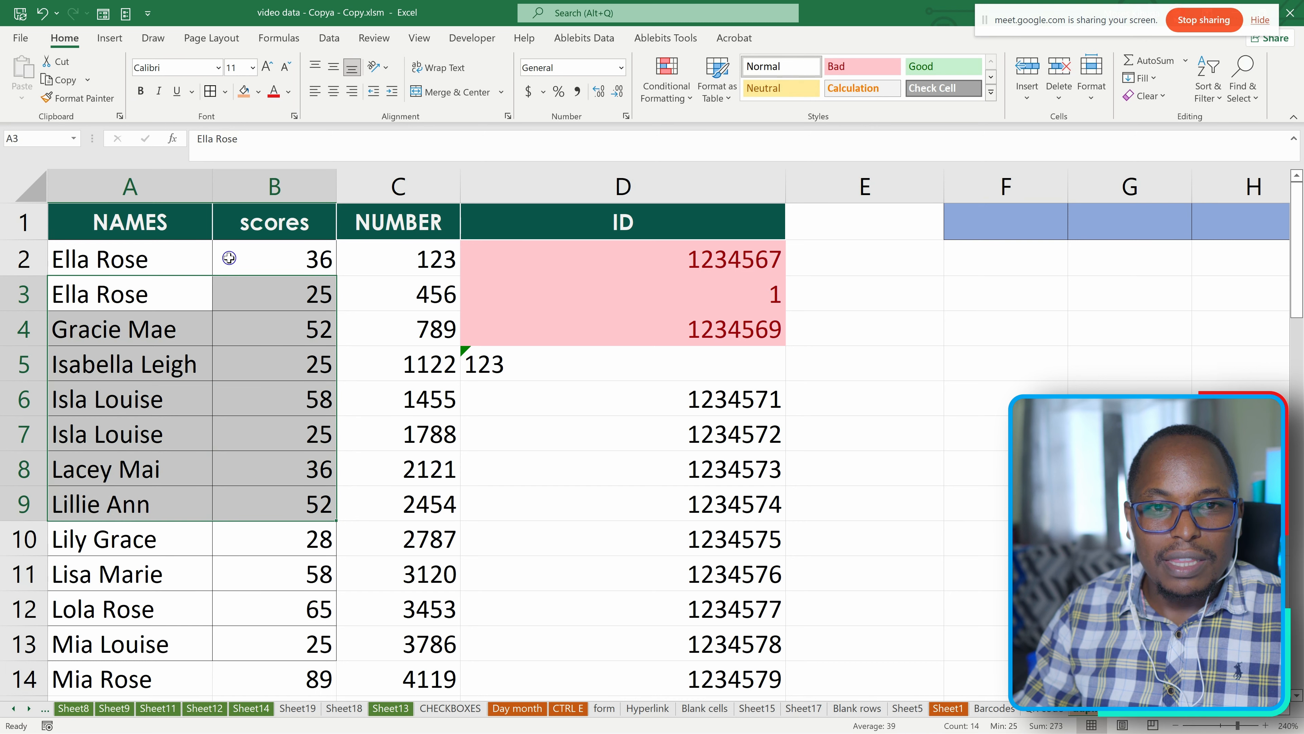
pyautogui.click(229, 94)
pyautogui.click(271, 231)
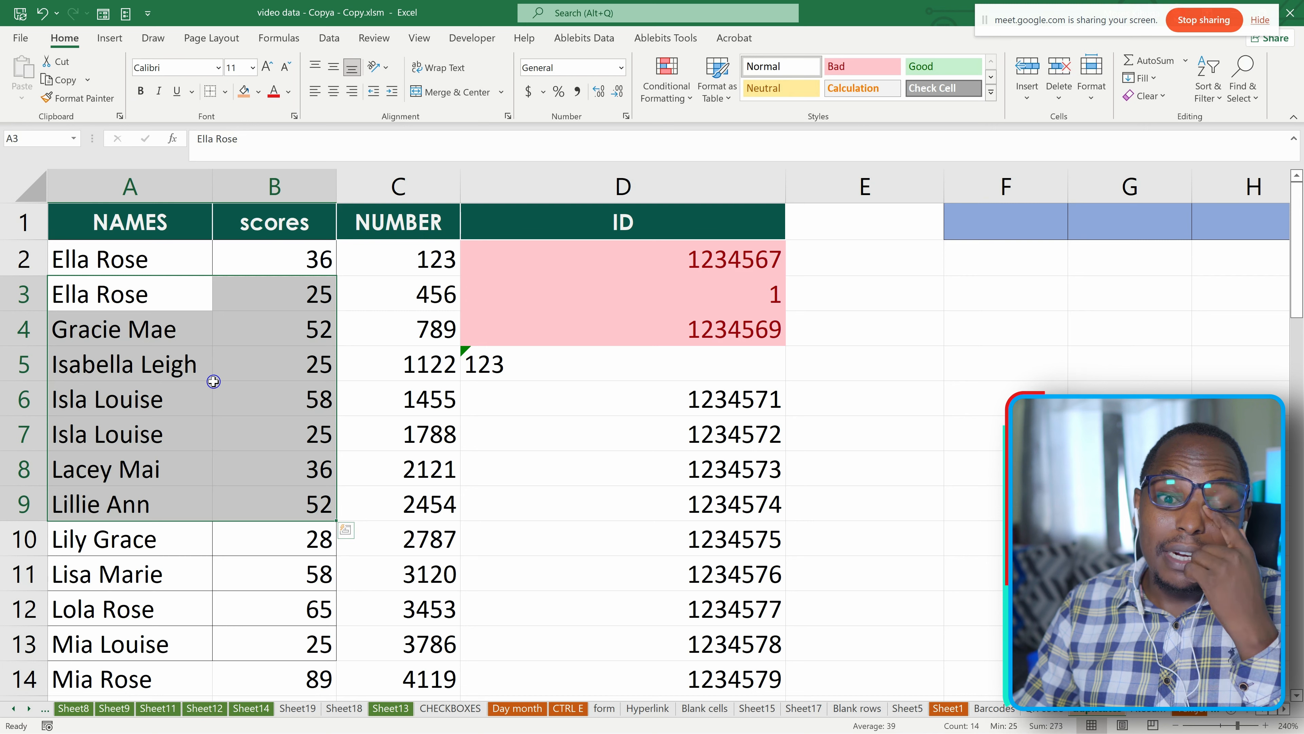
pyautogui.scroll(-2, 230, 455)
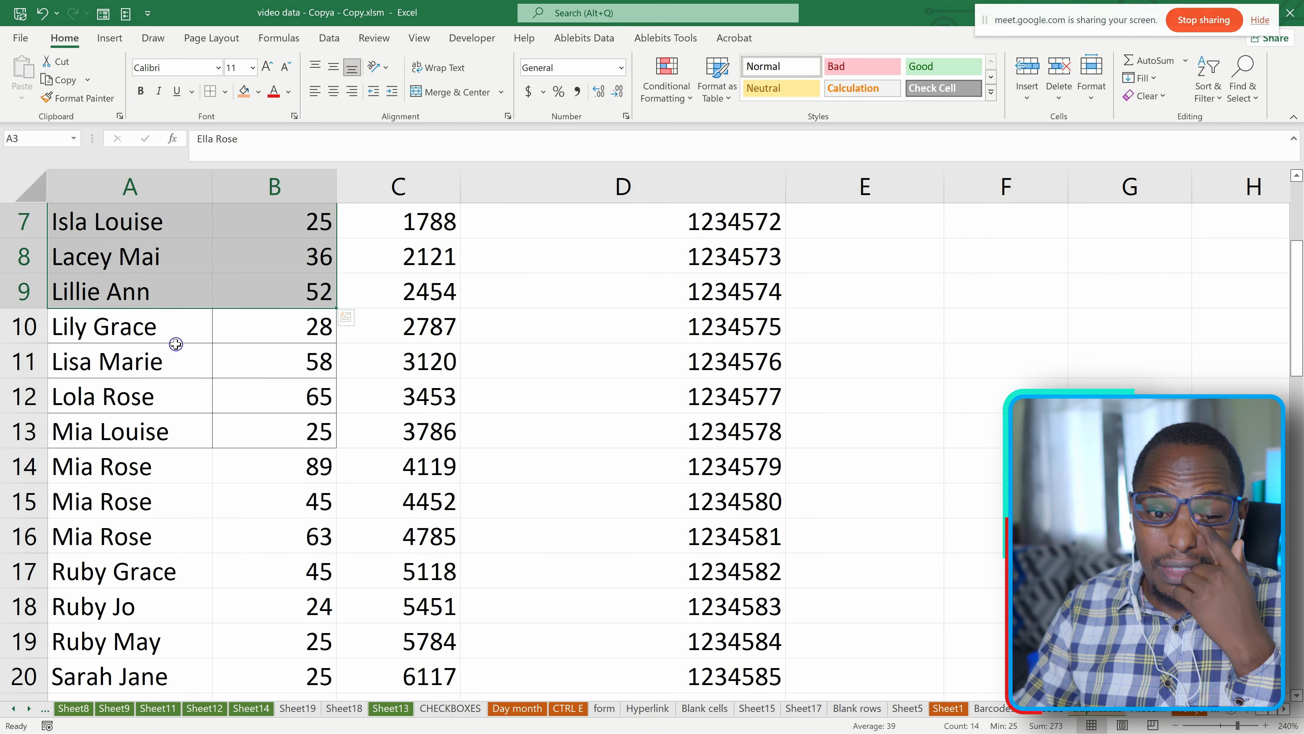
pyautogui.moveTo(175, 331); pyautogui.dragTo(180, 429)
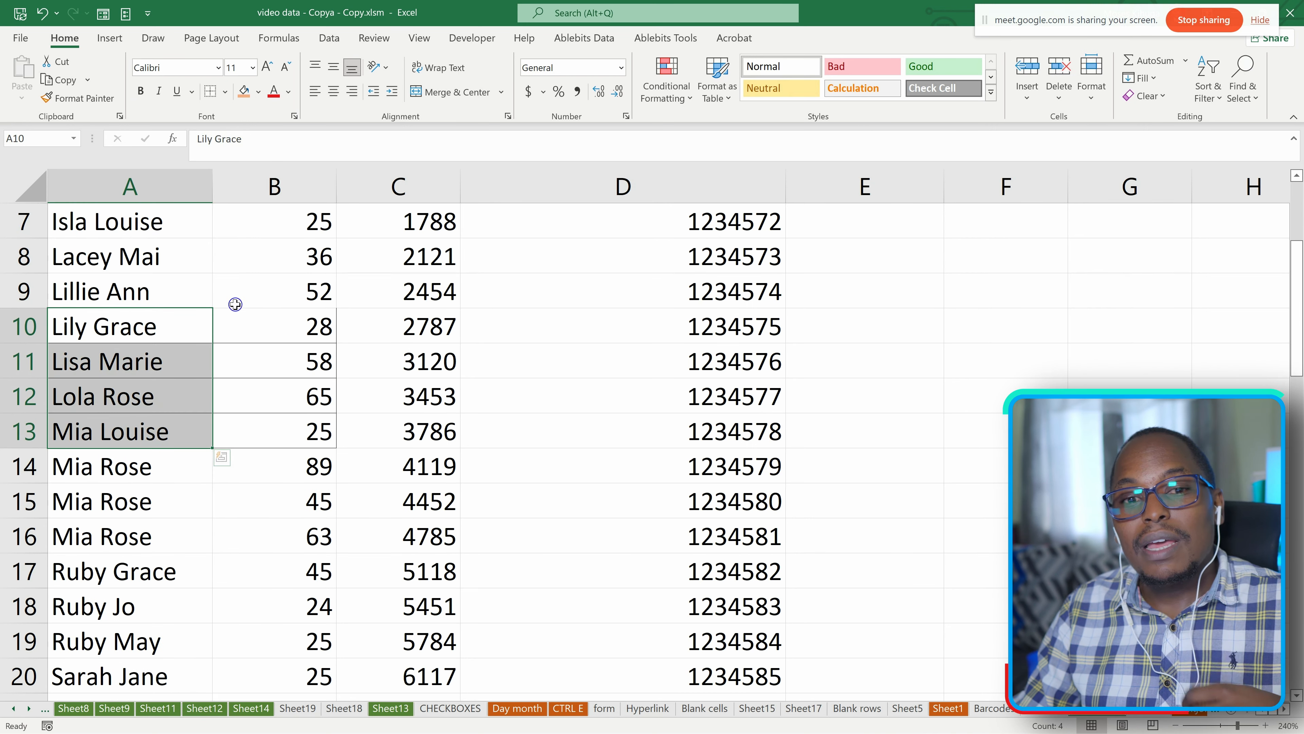
pyautogui.scroll(2, 233, 303)
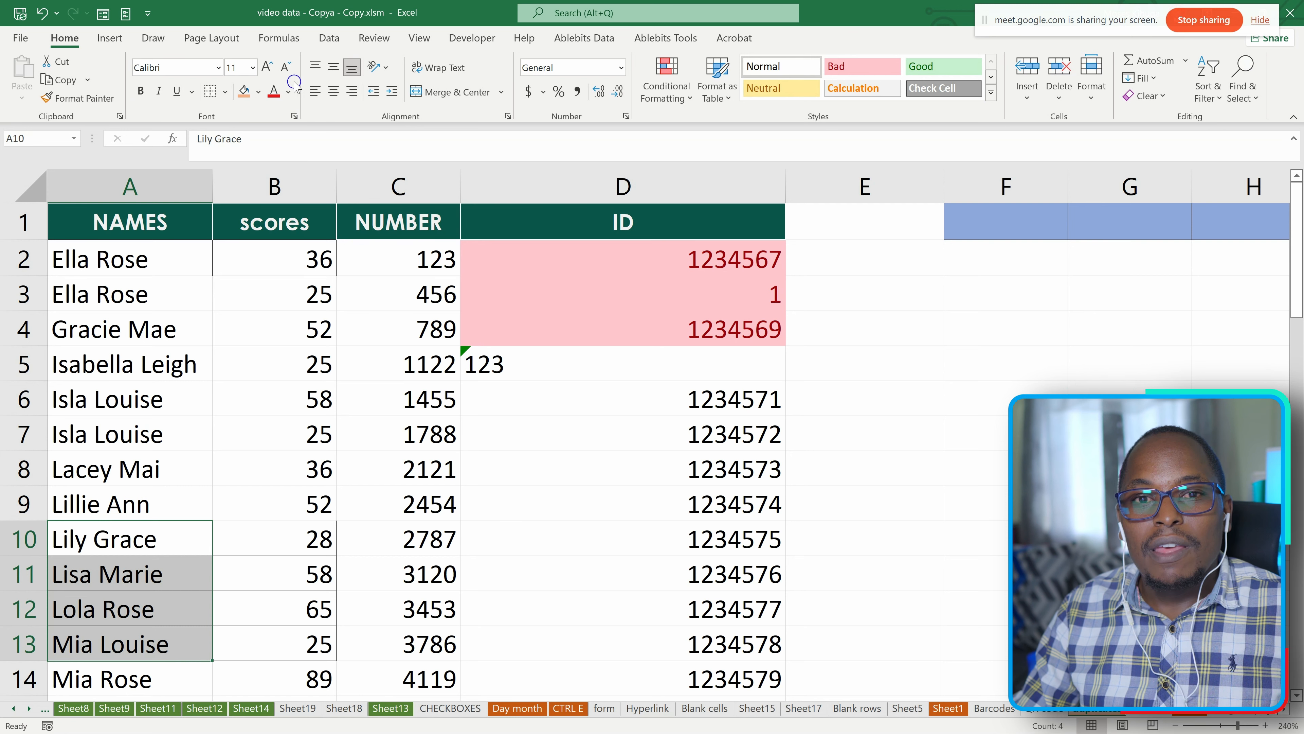
pyautogui.click(225, 92)
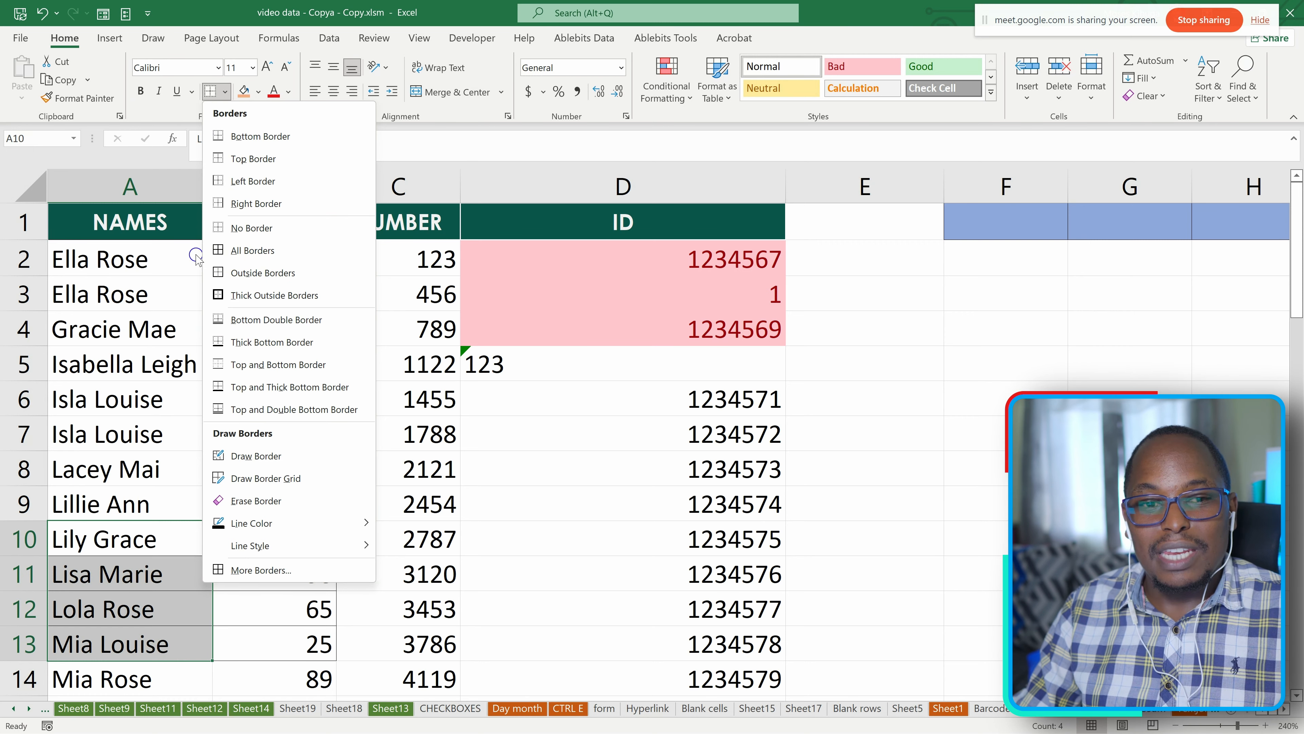
pyautogui.scroll(-2, 693, 377)
pyautogui.scroll(1, 565, 411)
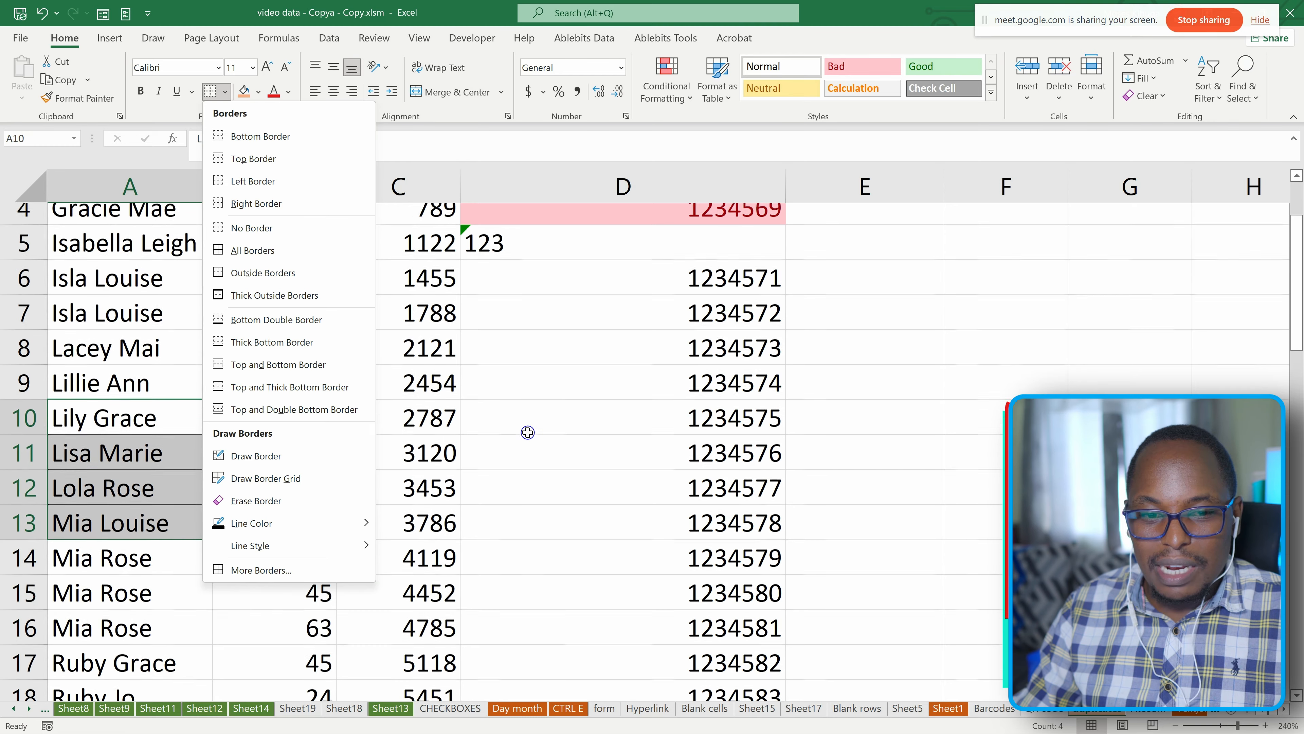
pyautogui.scroll(-3, 527, 432)
pyautogui.scroll(4, 528, 432)
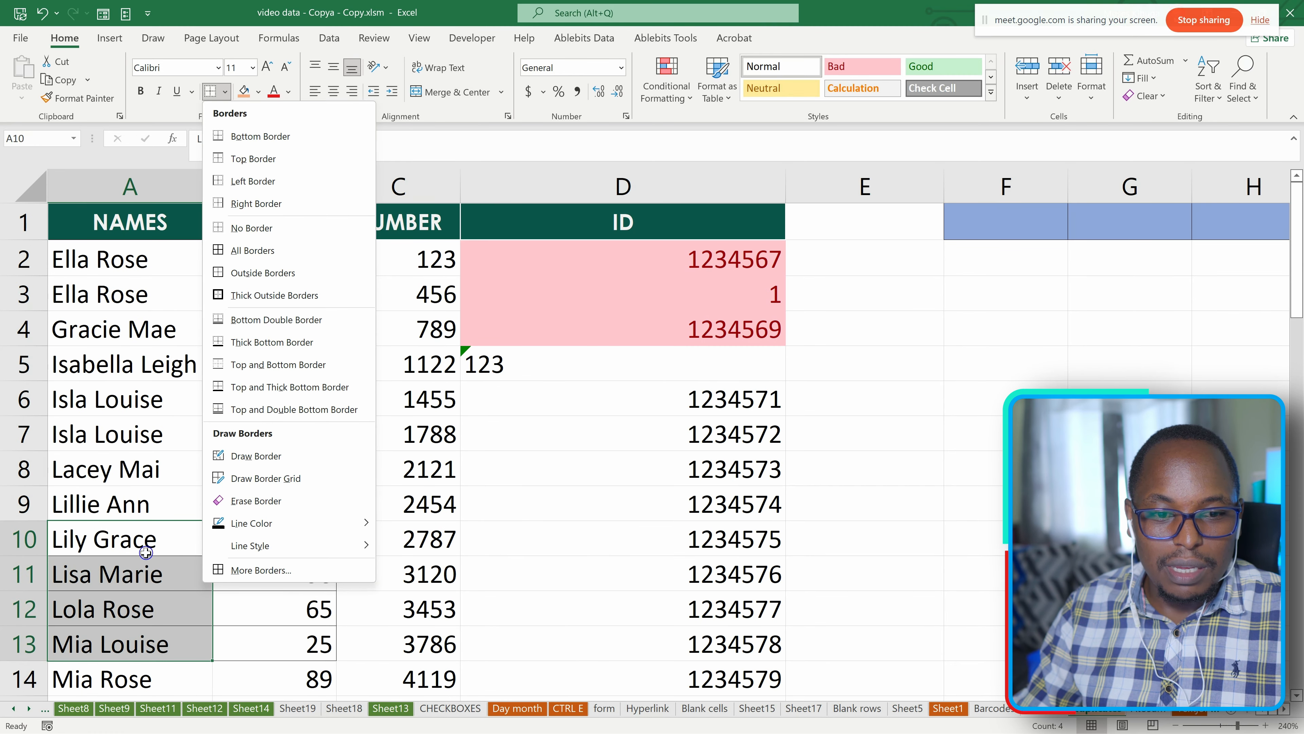
pyautogui.click(123, 351)
# Add Outside Borders around the range A3:B8.
pyautogui.moveTo(104, 304); pyautogui.dragTo(280, 465)
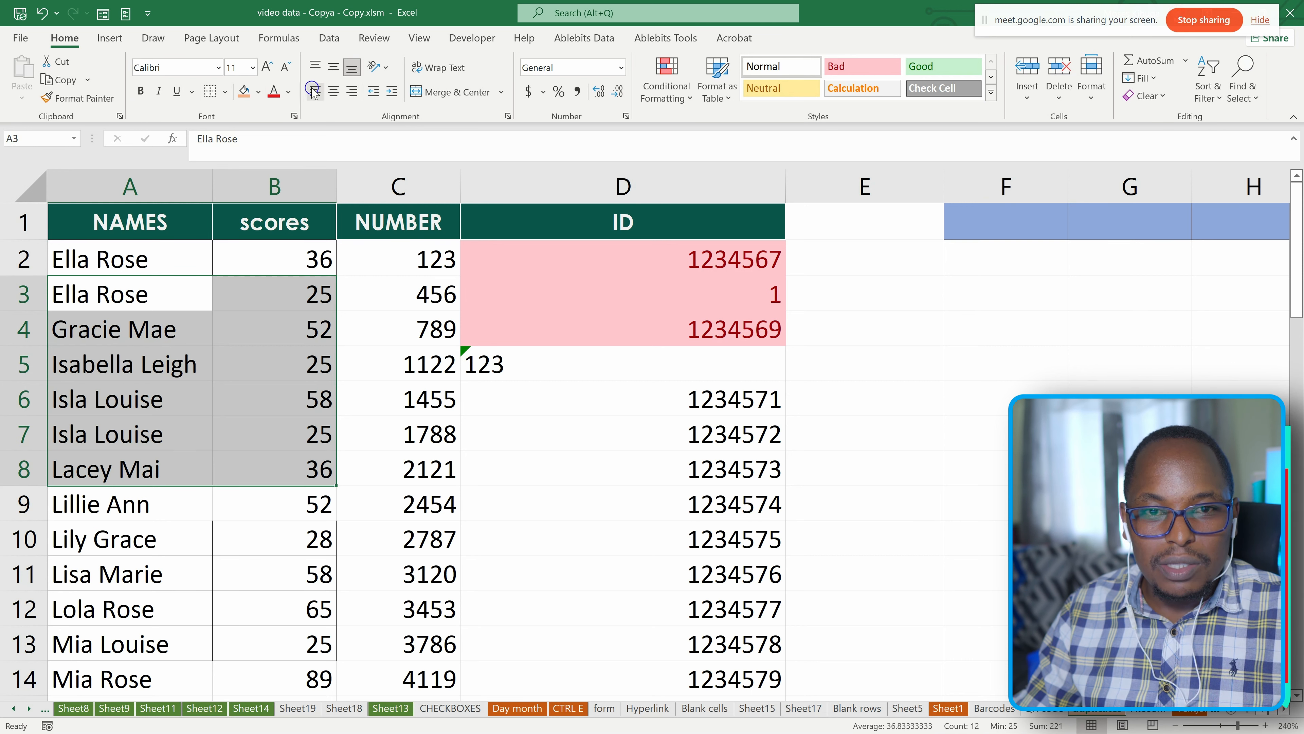
pyautogui.click(225, 92)
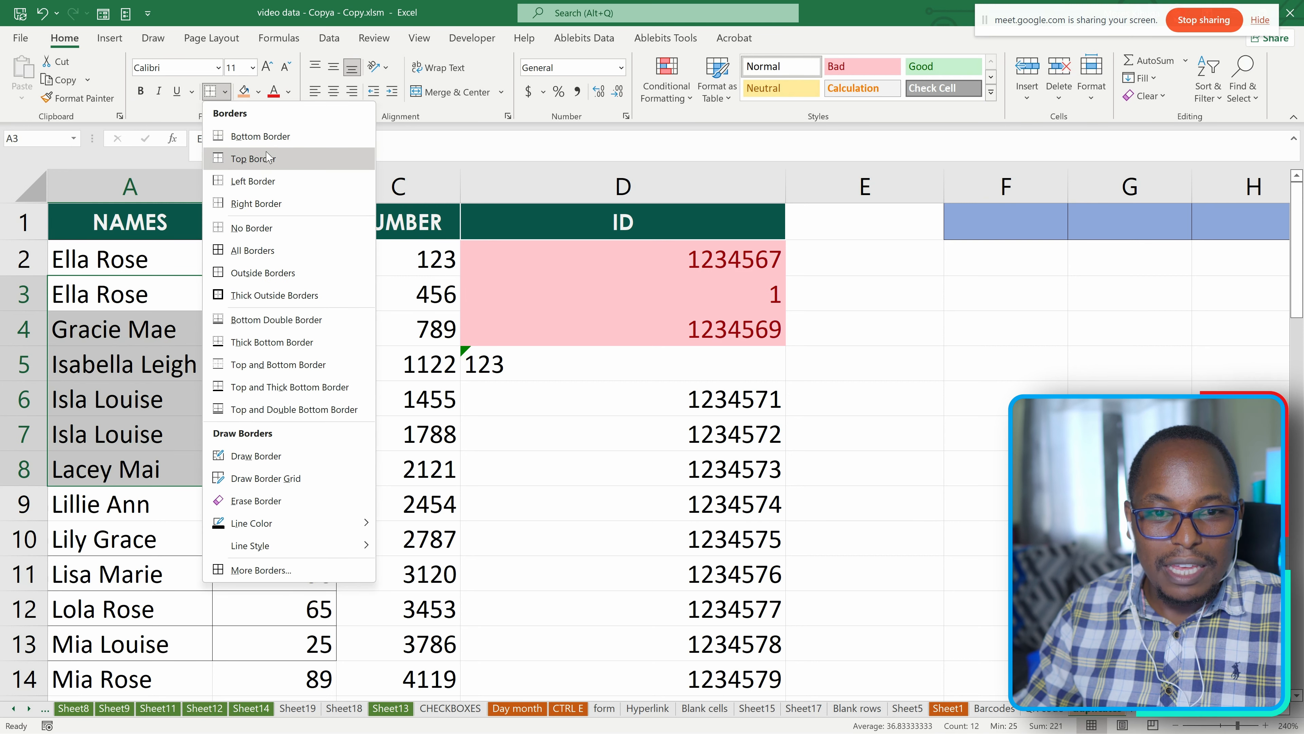
pyautogui.click(259, 274)
pyautogui.click(256, 535)
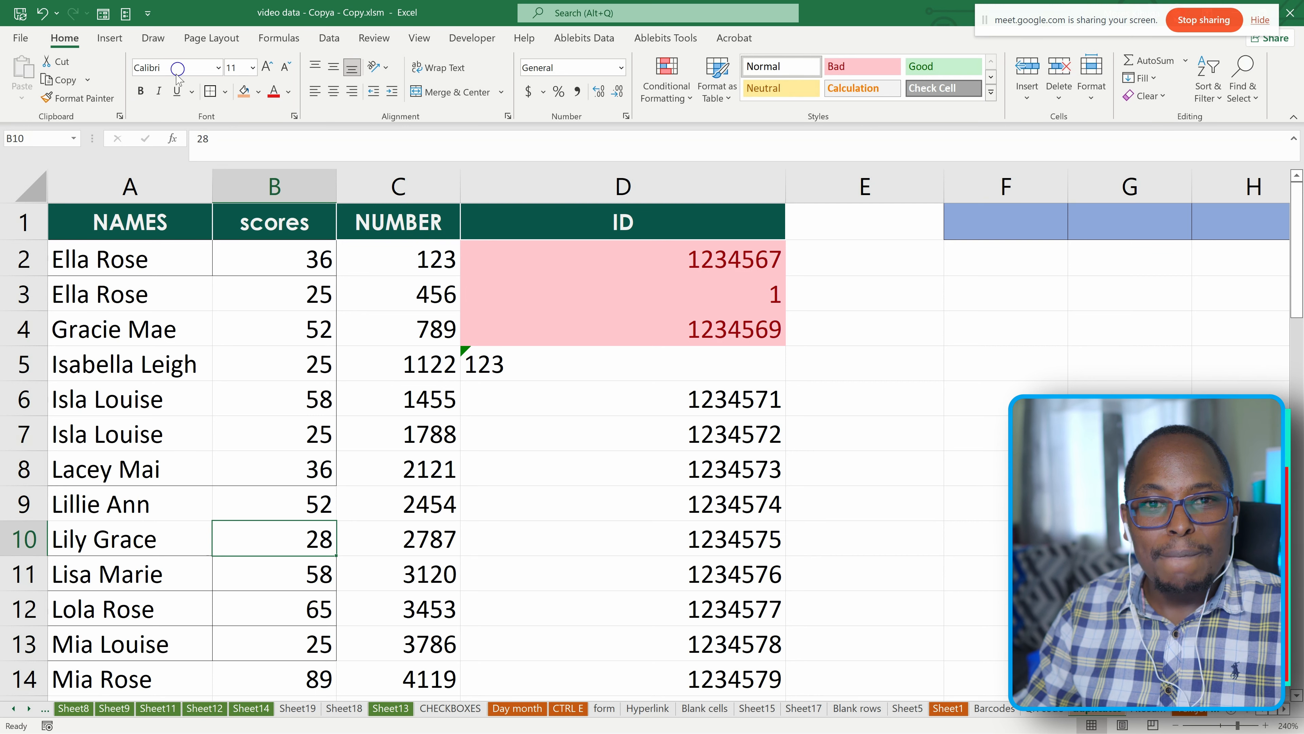
# Apply Thick Outside Borders to the range A3:B8.
pyautogui.click(259, 92)
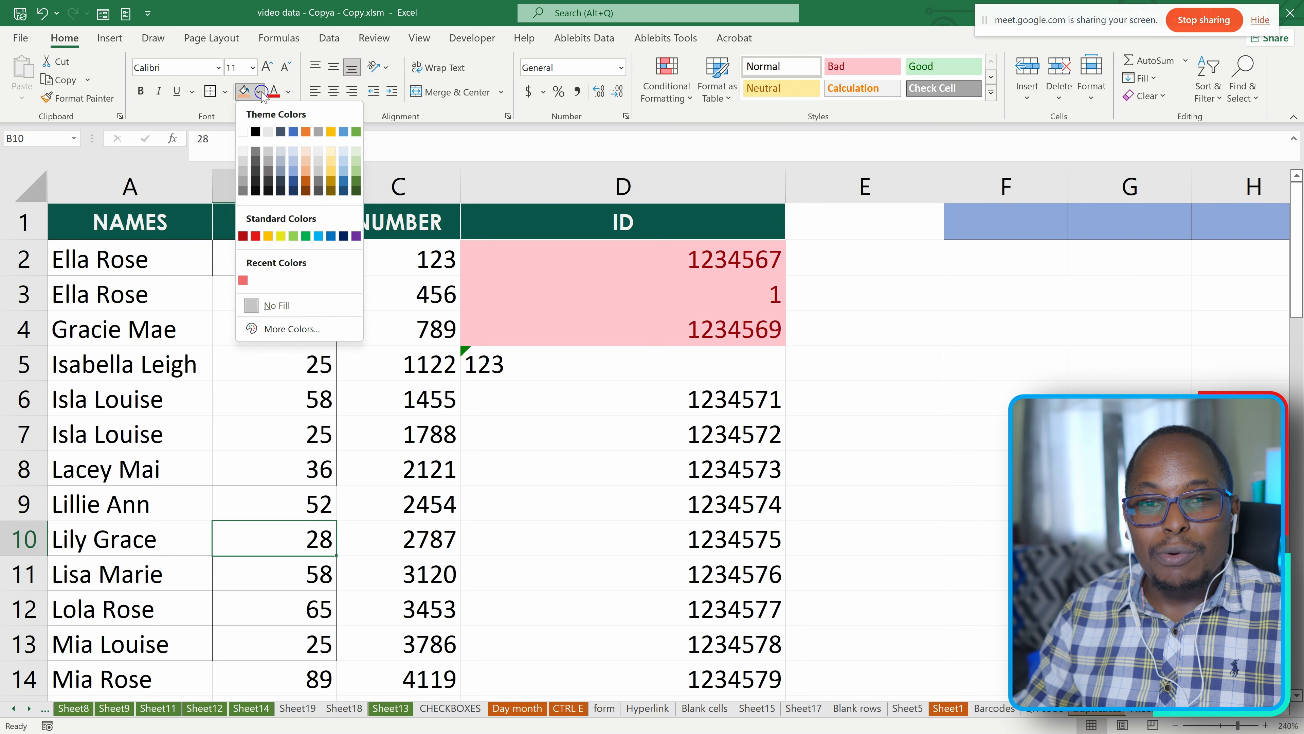
pyautogui.click(226, 92)
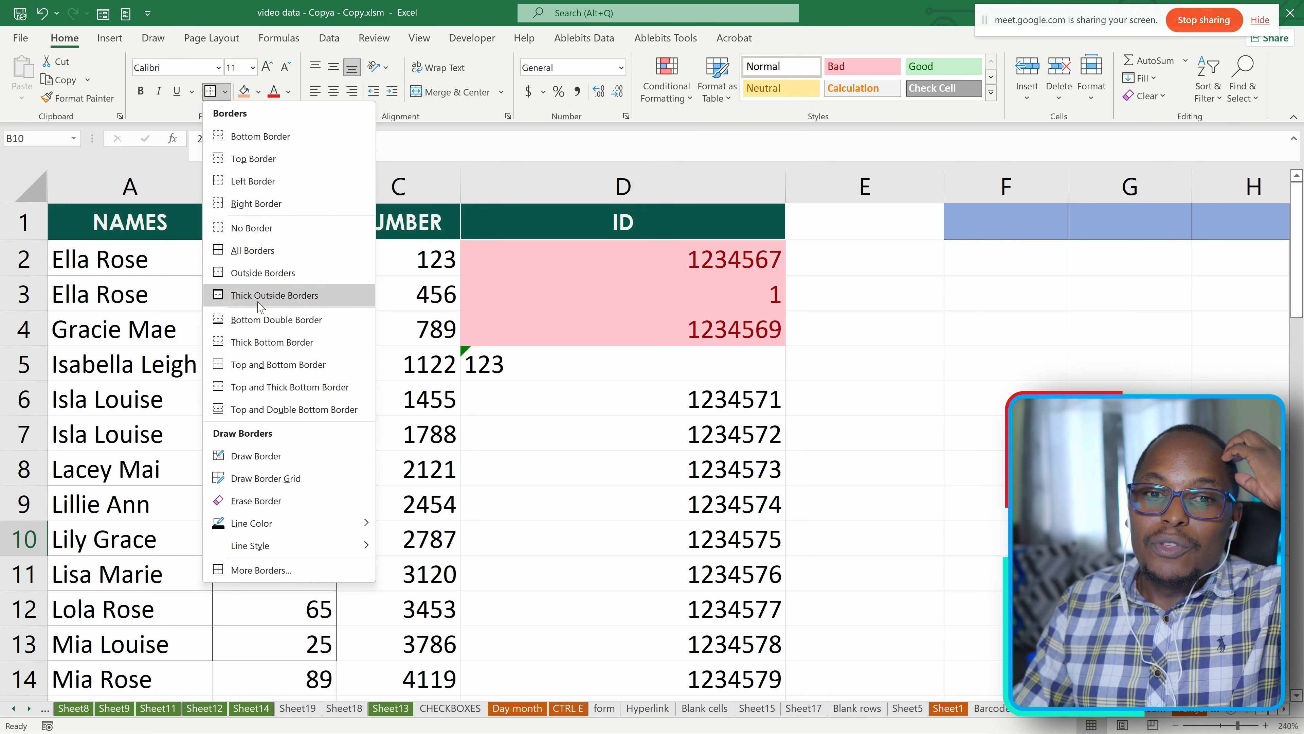
pyautogui.click(262, 293)
pyautogui.moveTo(154, 294); pyautogui.dragTo(291, 466)
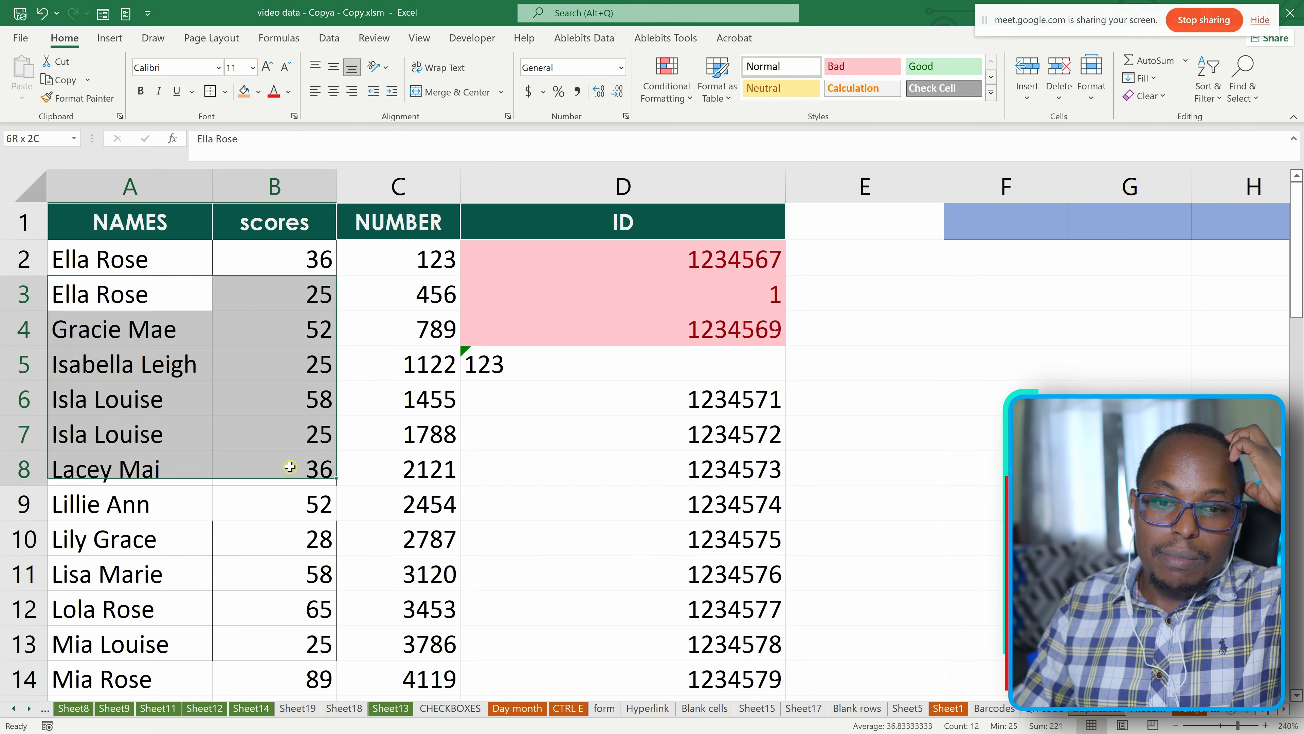
pyautogui.click(225, 91)
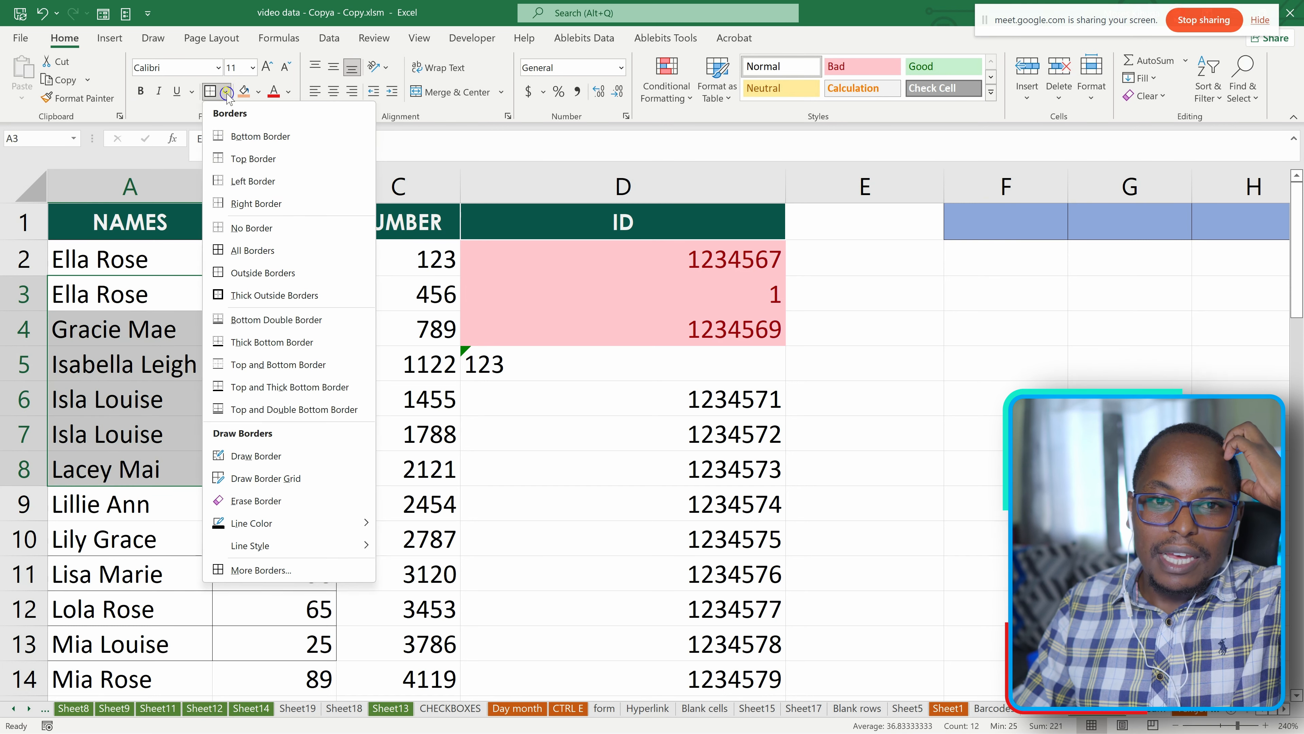
pyautogui.click(272, 297)
pyautogui.click(356, 360)
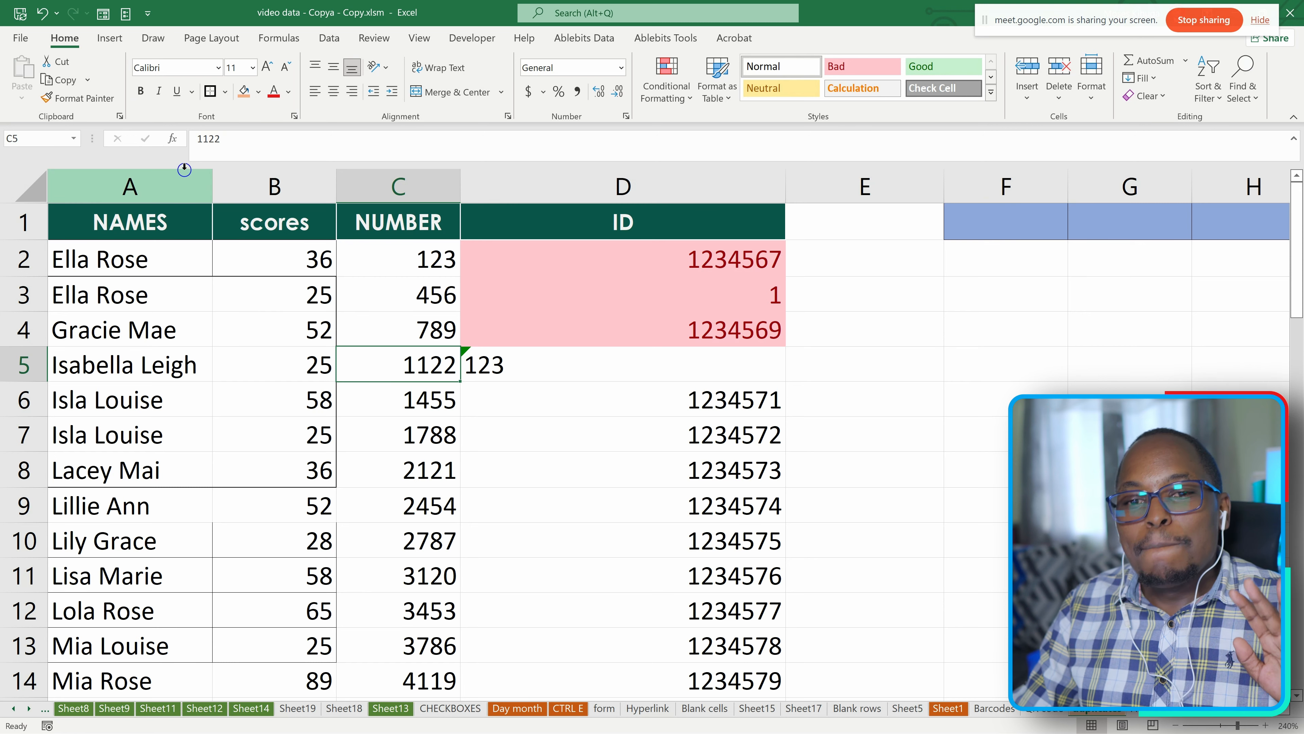
# Put Thick Outside Borders around the whole data block in columns A to D below the header row.
pyautogui.moveTo(118, 222); pyautogui.dragTo(619, 216)
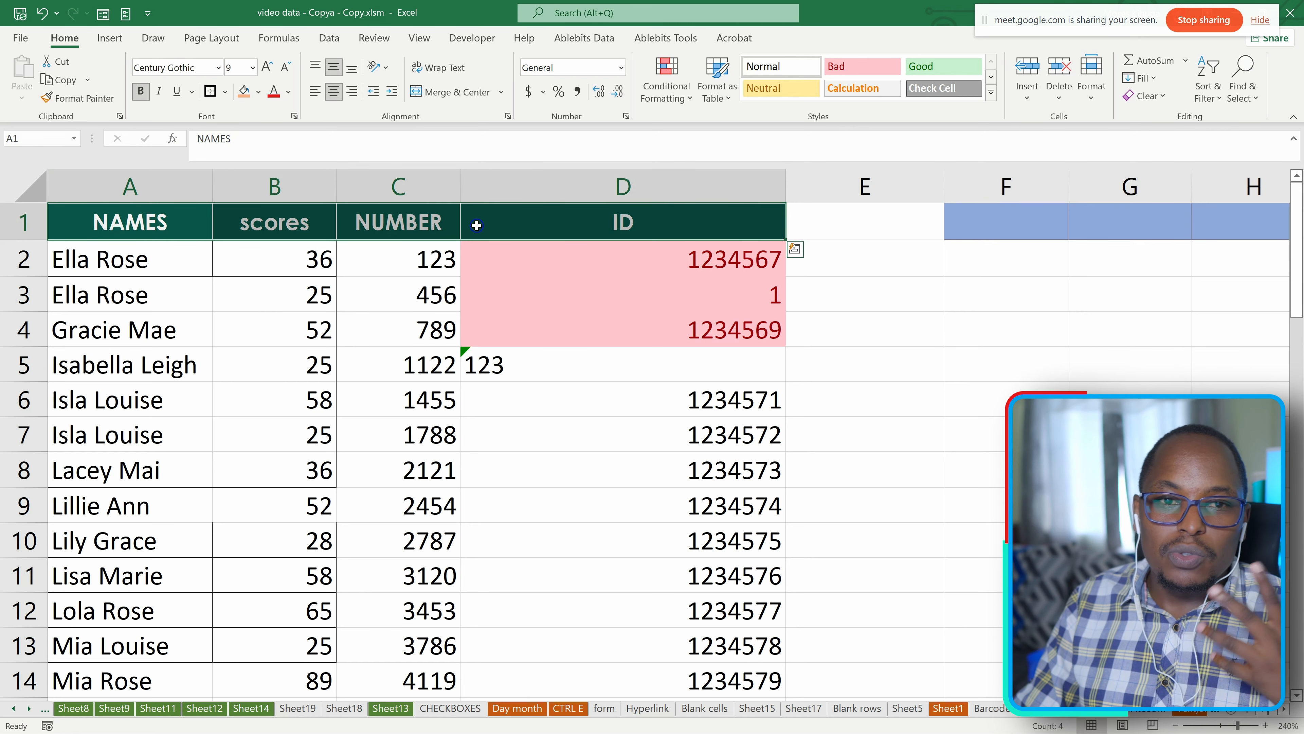
pyautogui.click(876, 268)
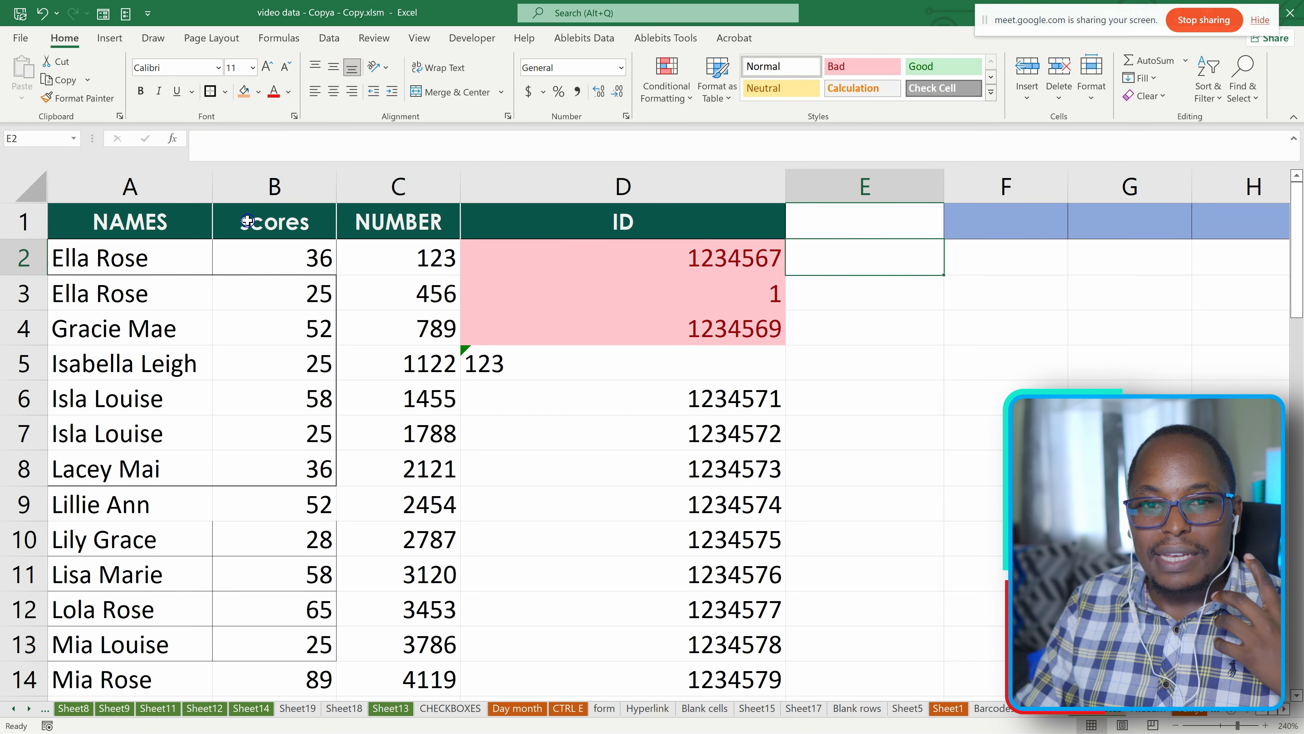
pyautogui.moveTo(117, 275); pyautogui.dragTo(708, 646)
pyautogui.scroll(11, 637, 513)
pyautogui.scroll(2, 638, 511)
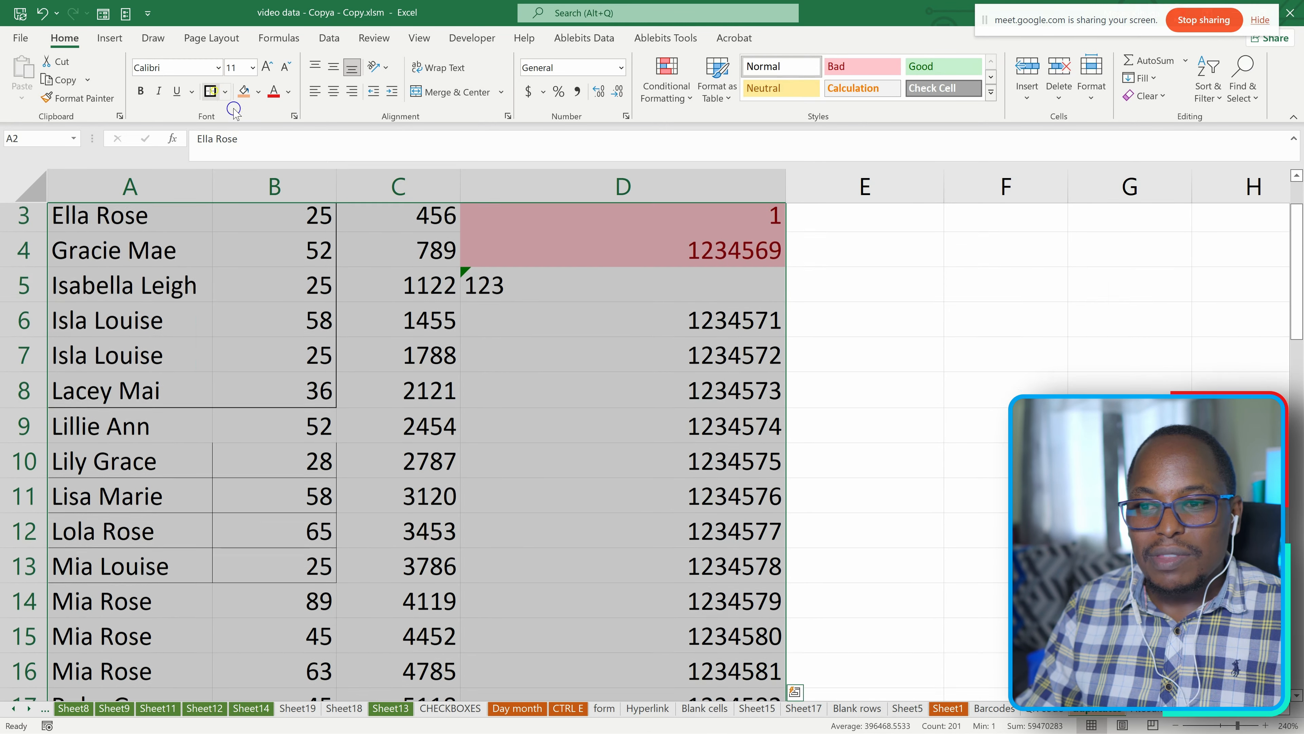
pyautogui.scroll(-4, 764, 475)
pyautogui.click(763, 475)
pyautogui.scroll(4, 667, 488)
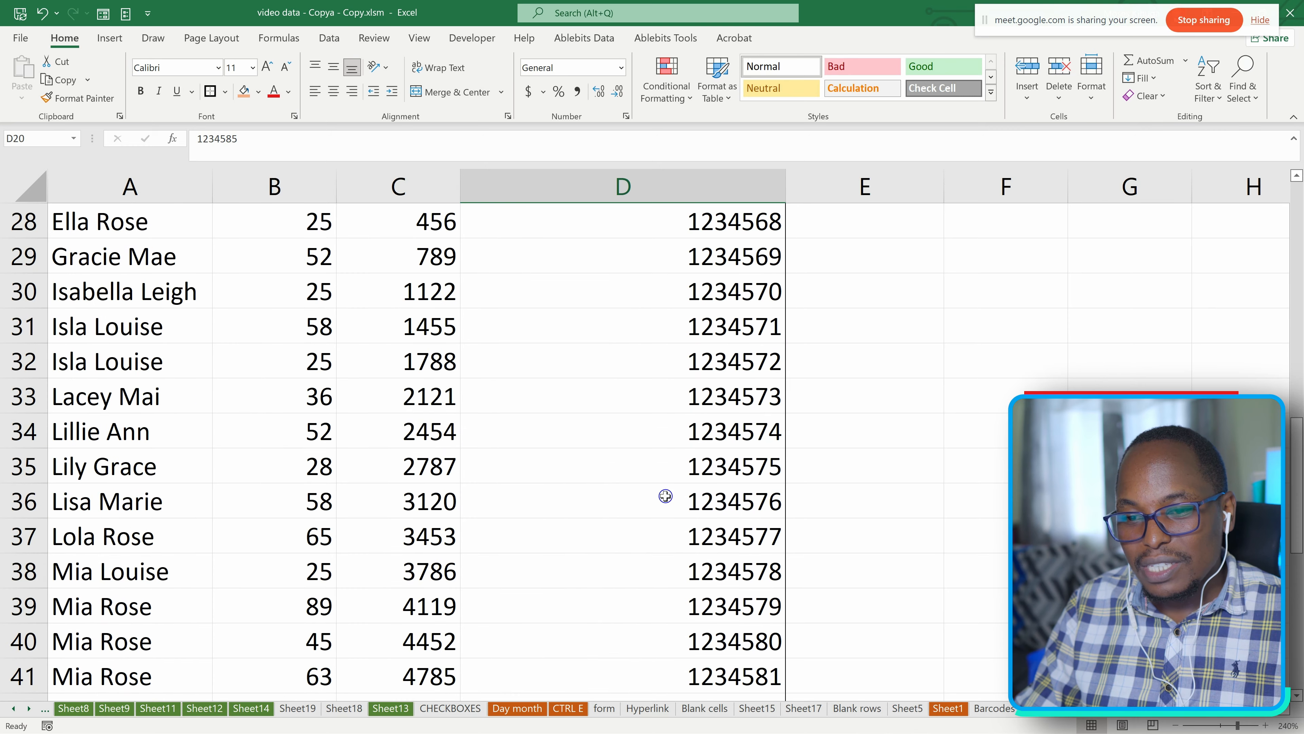
# Use Draw Border to draw border lines along the bottom edges of cells F11 and D14.
pyautogui.scroll(-3, 637, 456)
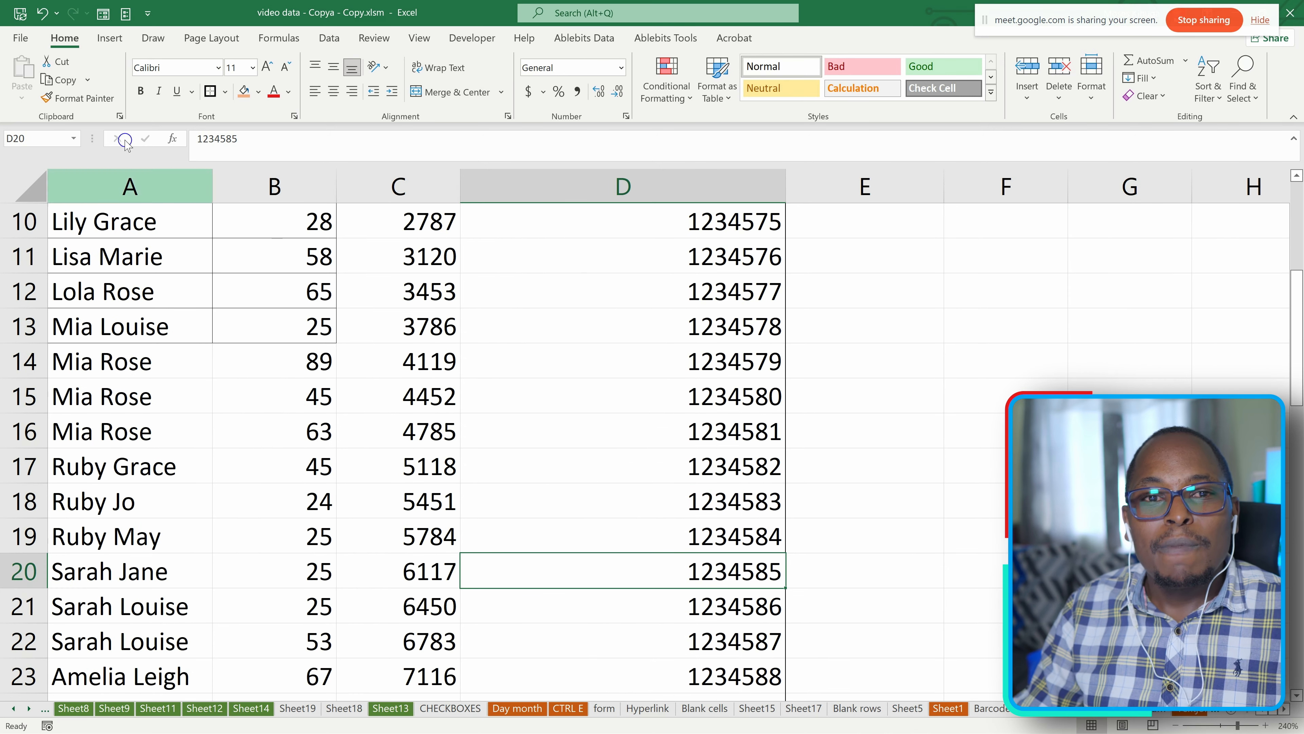
pyautogui.click(226, 92)
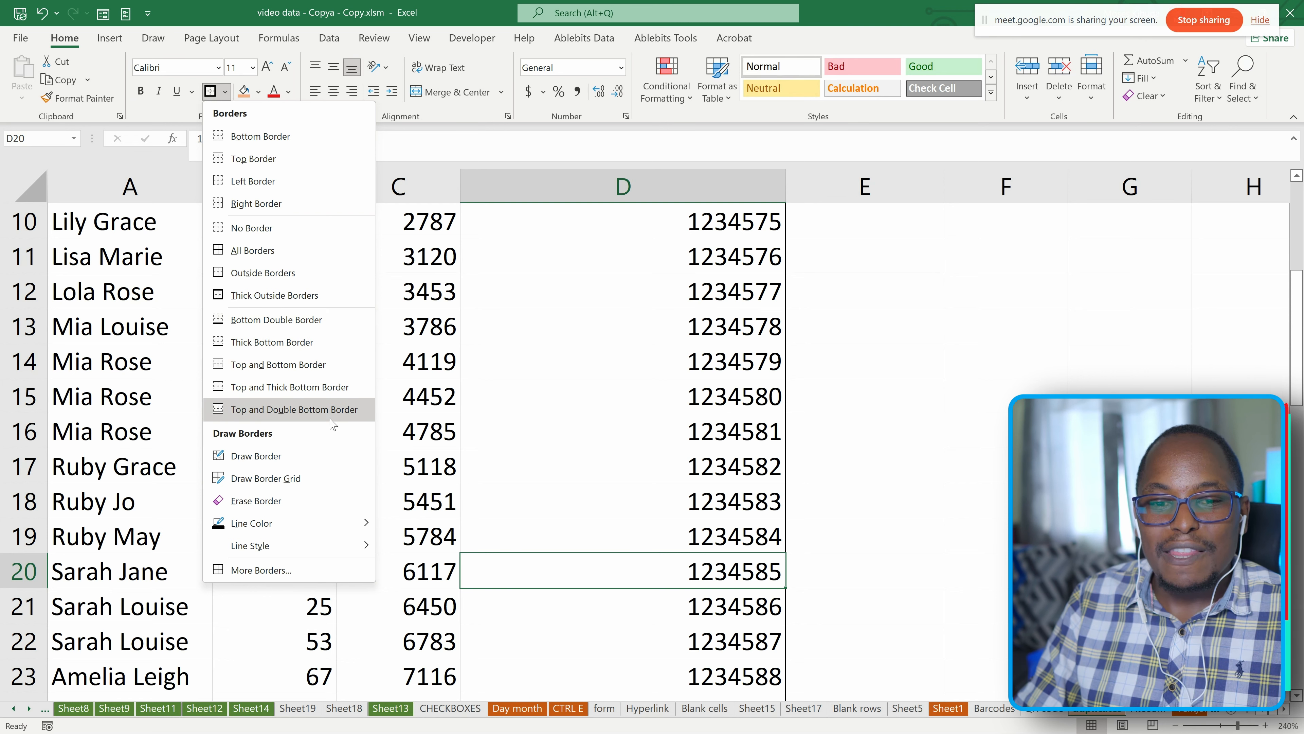
pyautogui.click(236, 456)
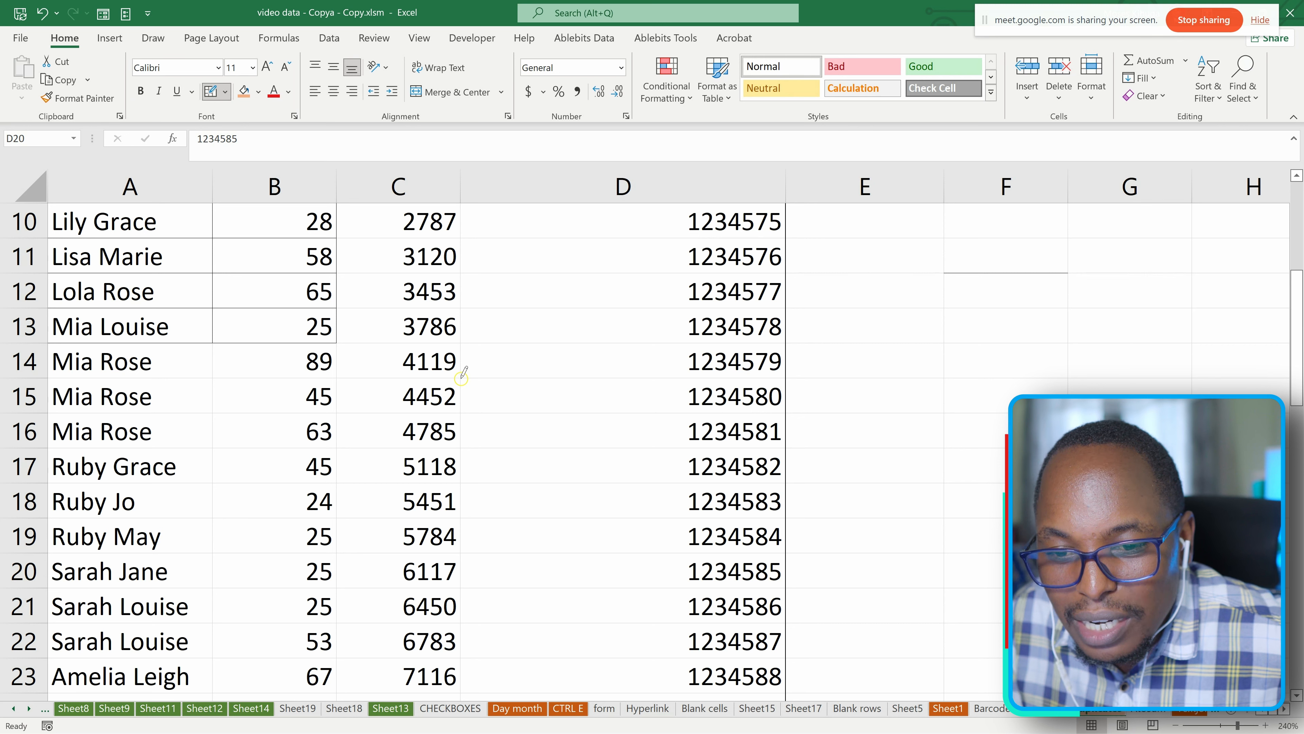
pyautogui.click(479, 374)
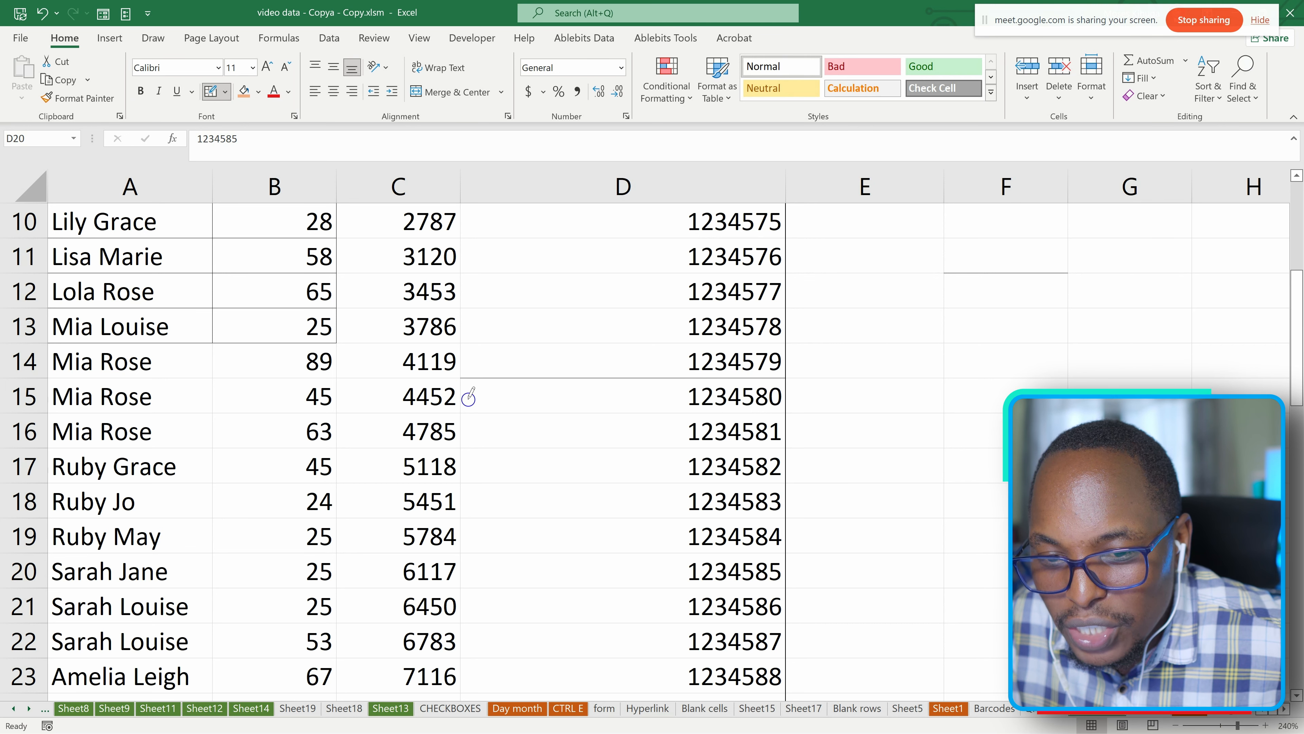
# Draw borders around cells D15:D16, with the bottom line extended along row 16, and around column D from row 10 down.
pyautogui.moveTo(459, 378)
pyautogui.mouseDown()
pyautogui.moveTo(462, 445)
pyautogui.moveTo(1007, 447)
pyautogui.mouseUp()
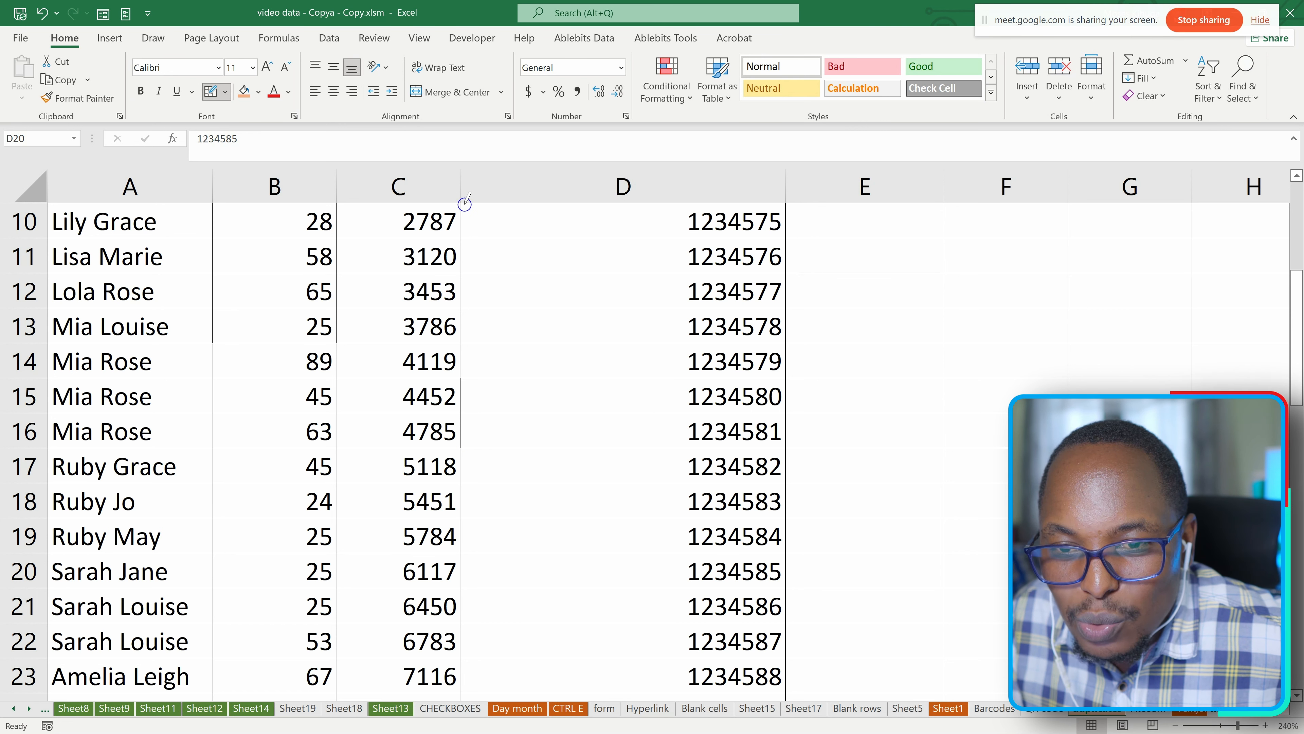
pyautogui.moveTo(462, 208)
pyautogui.mouseDown()
pyautogui.moveTo(469, 687)
pyautogui.moveTo(507, 410)
pyautogui.mouseUp()
# Set the drawing line color to red and draw a border around the range D12:F12.
pyautogui.click(225, 92)
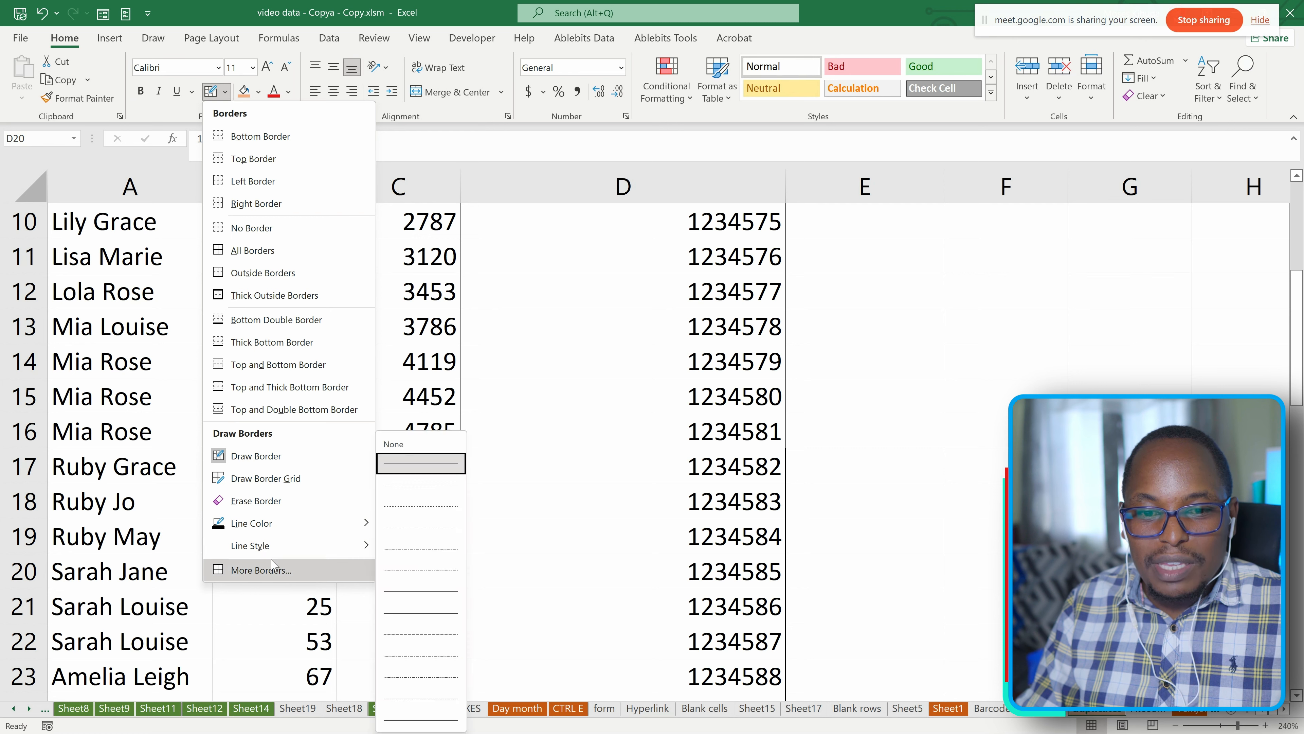
pyautogui.moveTo(271, 552)
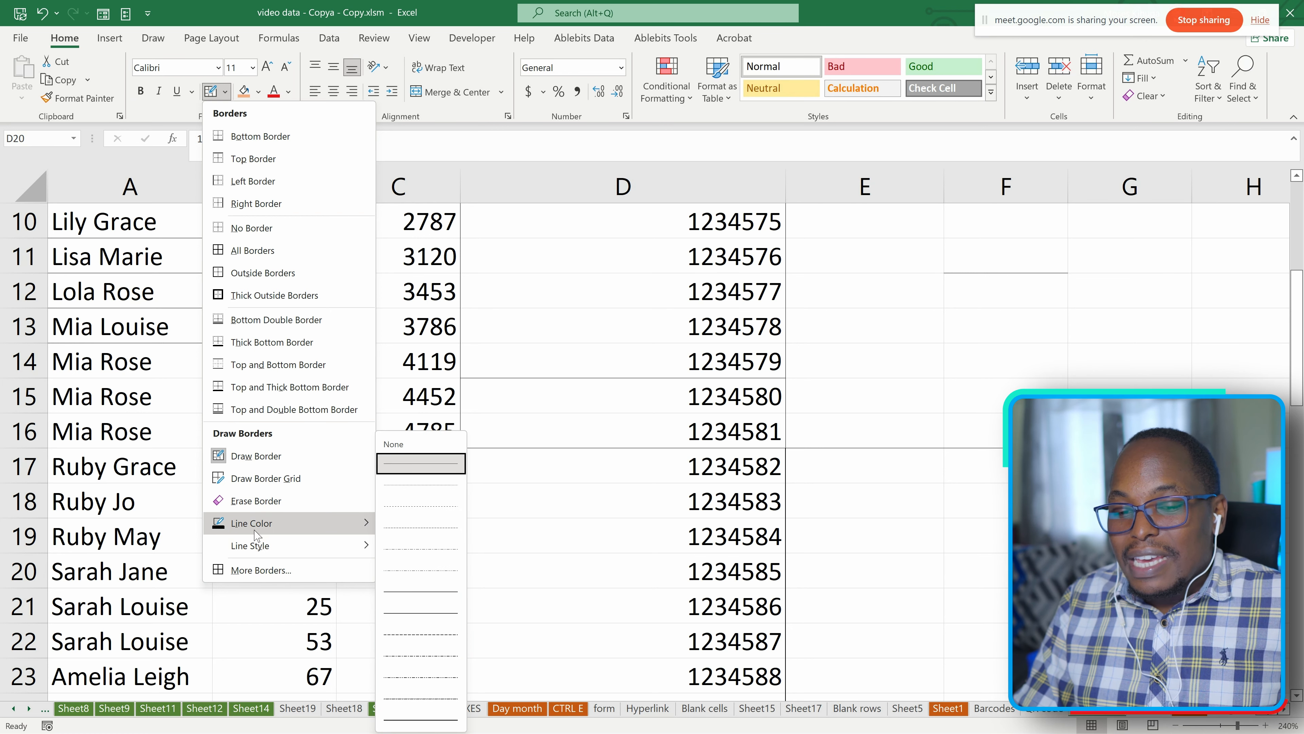
pyautogui.moveTo(256, 526)
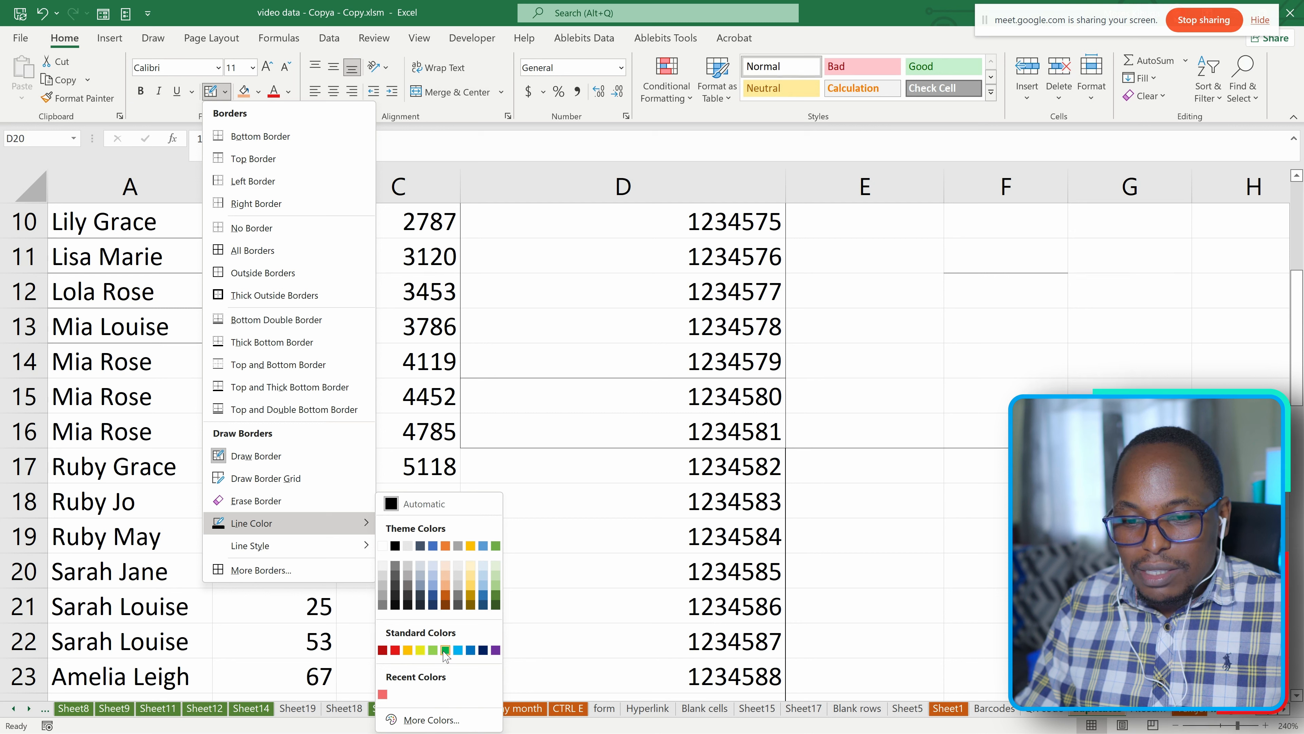
pyautogui.click(395, 650)
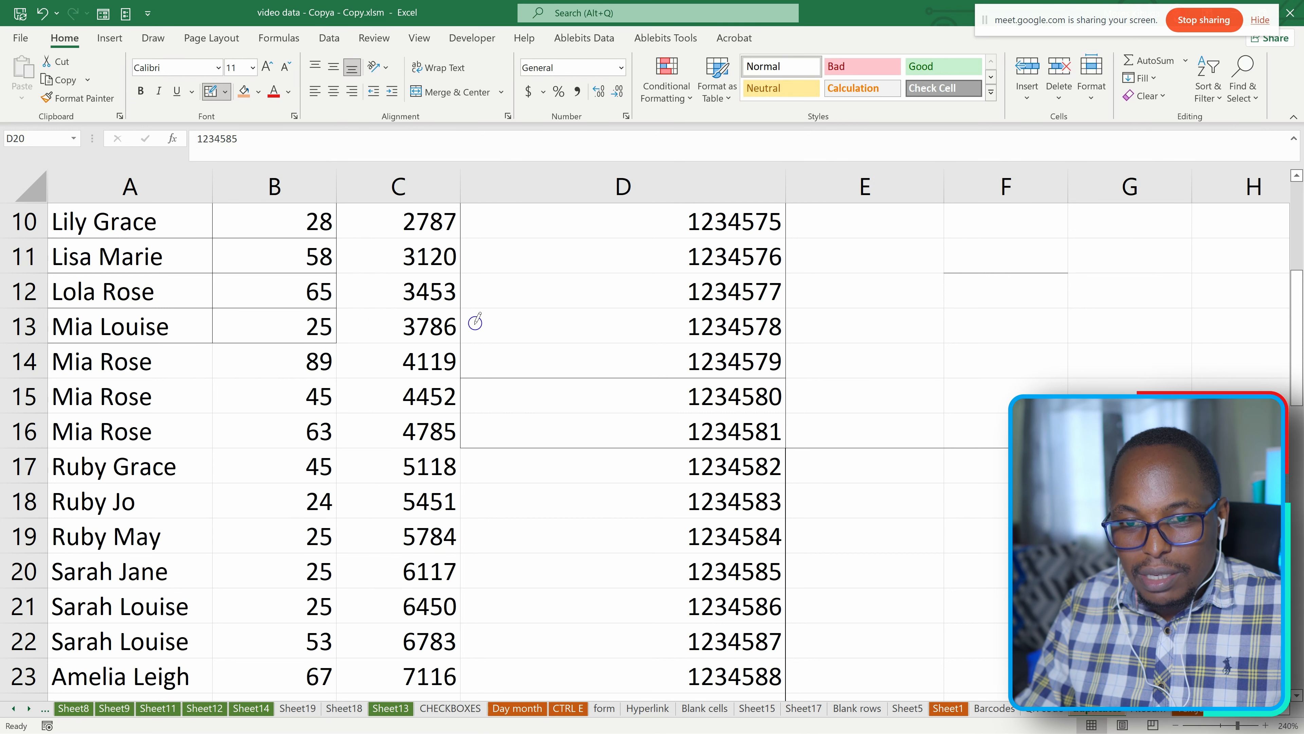
pyautogui.moveTo(509, 283); pyautogui.dragTo(1049, 299)
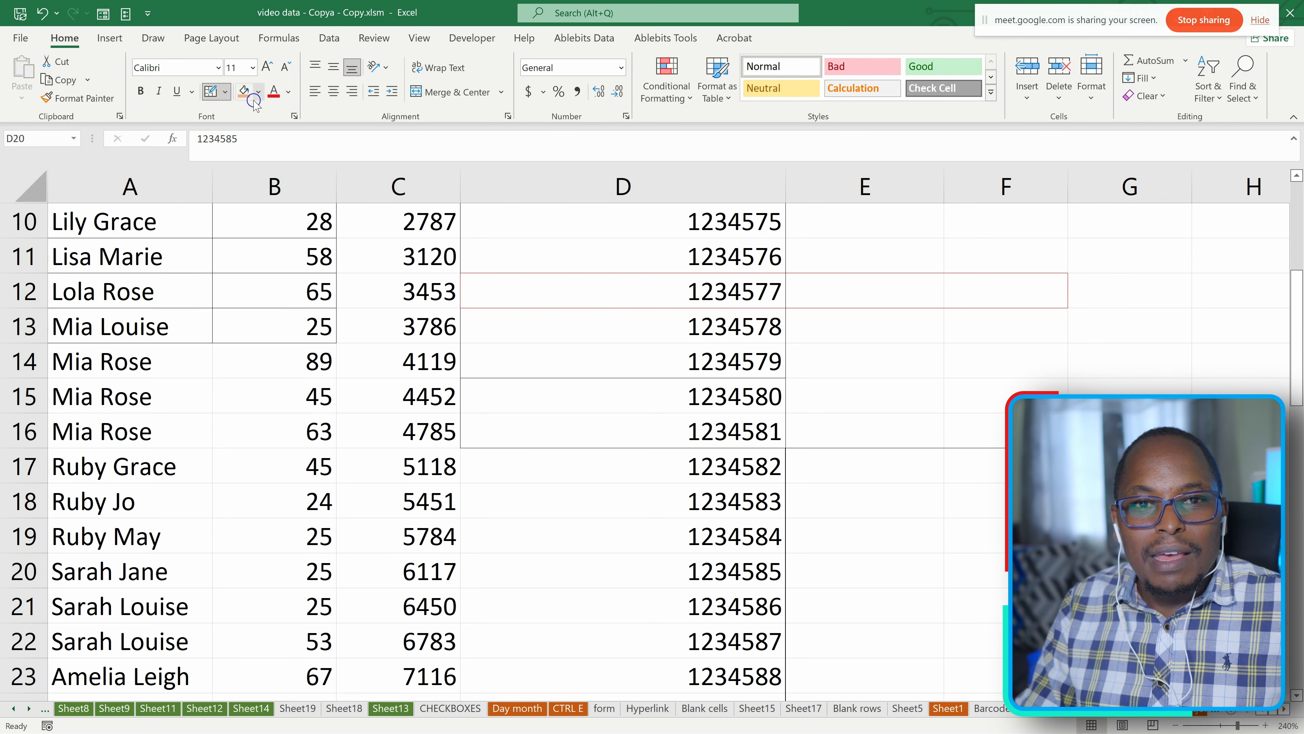
# Choose a thick solid line style and draw a red border around the range C23:D24.
pyautogui.click(224, 92)
pyautogui.moveTo(355, 545)
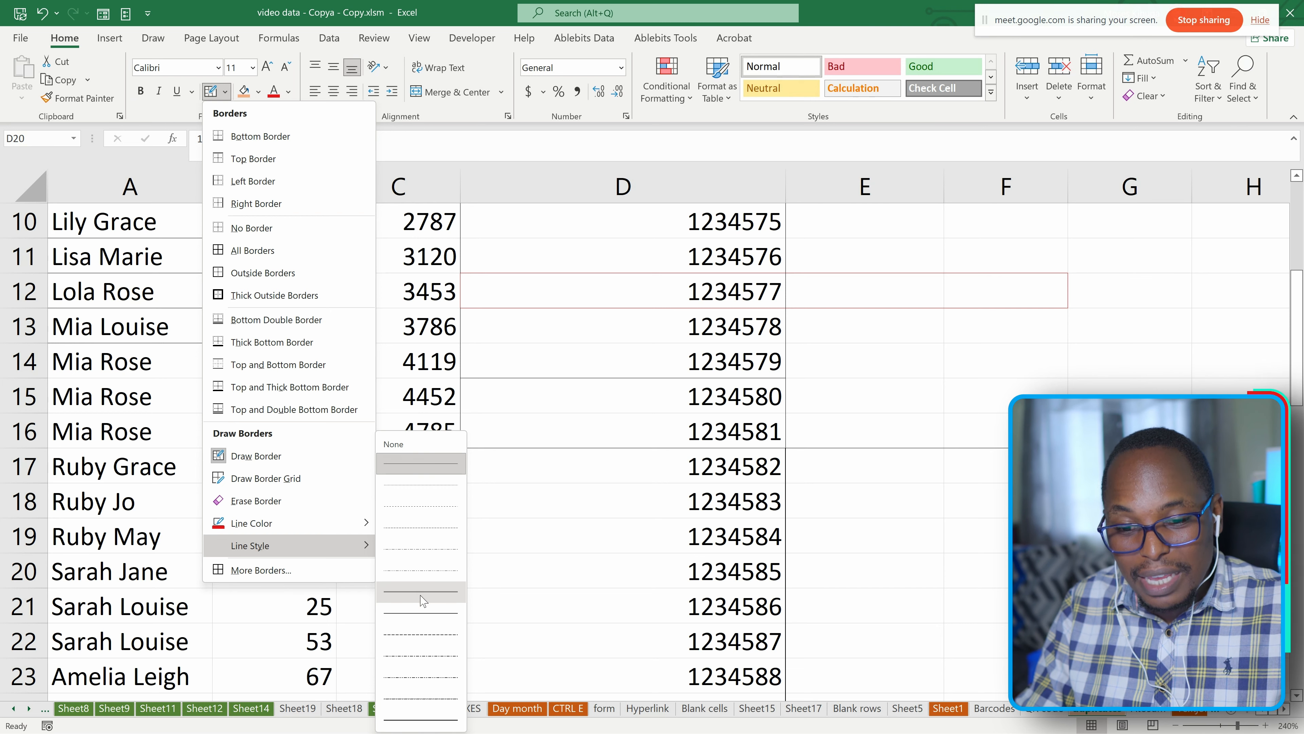
pyautogui.click(402, 720)
pyautogui.scroll(-3, 410, 483)
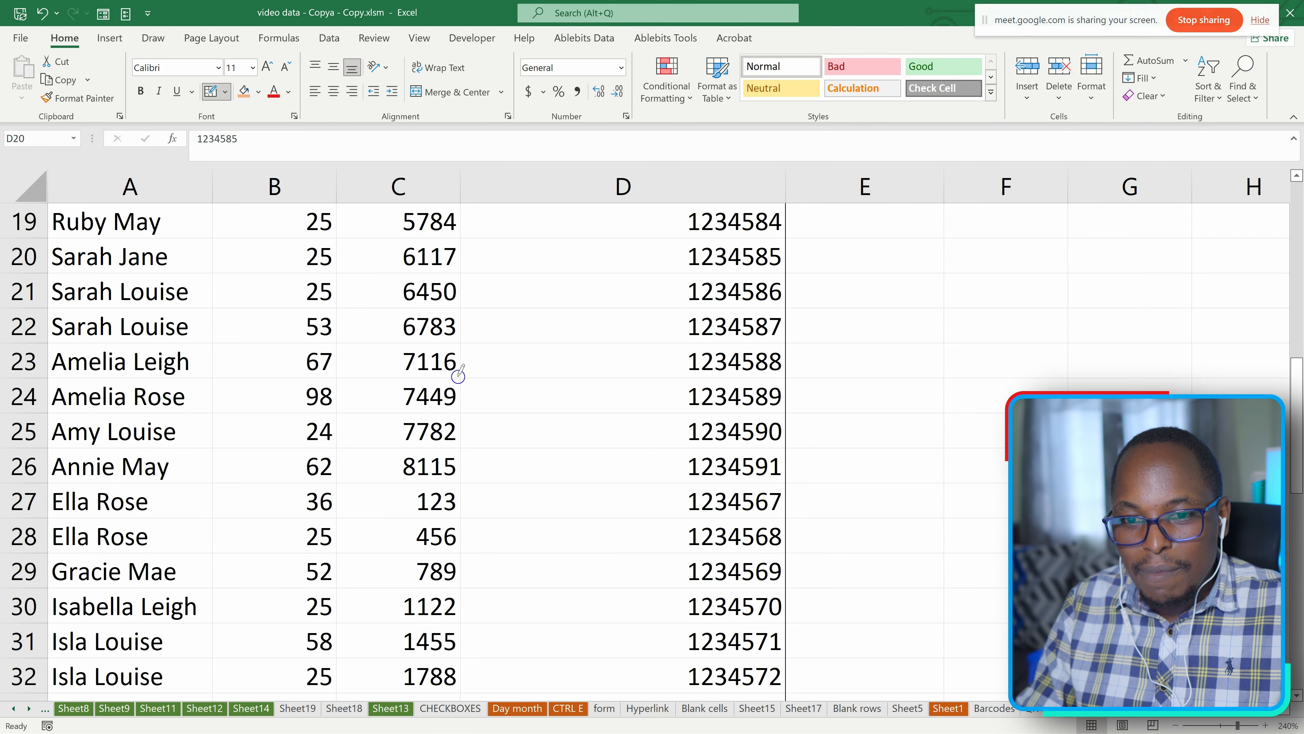
pyautogui.moveTo(483, 370)
pyautogui.mouseDown()
pyautogui.moveTo(788, 378)
pyautogui.moveTo(1033, 344)
pyautogui.moveTo(1088, 271)
pyautogui.moveTo(727, 235)
pyautogui.mouseUp()
pyautogui.moveTo(525, 255)
pyautogui.mouseDown()
pyautogui.moveTo(514, 607)
pyautogui.moveTo(308, 462)
pyautogui.moveTo(442, 396)
pyautogui.moveTo(496, 391)
pyautogui.mouseUp()
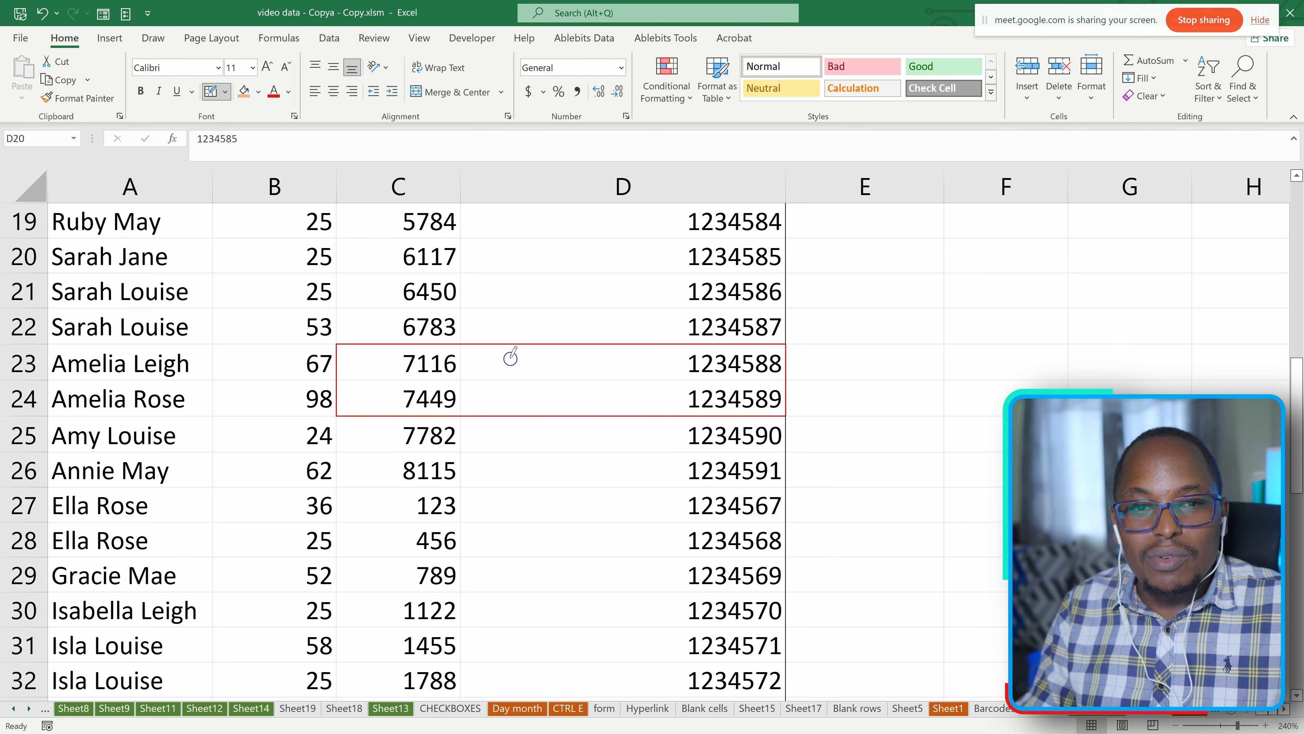
# Draw overlapping thick red borders across columns B to F in rows 21 to 27, including lines beneath B22, B23 and B24.
pyautogui.moveTo(504, 306); pyautogui.dragTo(510, 445)
pyautogui.moveTo(408, 270)
pyautogui.mouseDown()
pyautogui.moveTo(389, 308)
pyautogui.moveTo(398, 513)
pyautogui.mouseUp()
pyautogui.moveTo(239, 295); pyautogui.dragTo(721, 455)
pyautogui.moveTo(970, 351)
pyautogui.mouseDown()
pyautogui.moveTo(900, 350)
pyautogui.moveTo(546, 418)
pyautogui.moveTo(418, 367)
pyautogui.mouseUp()
pyautogui.click(265, 348)
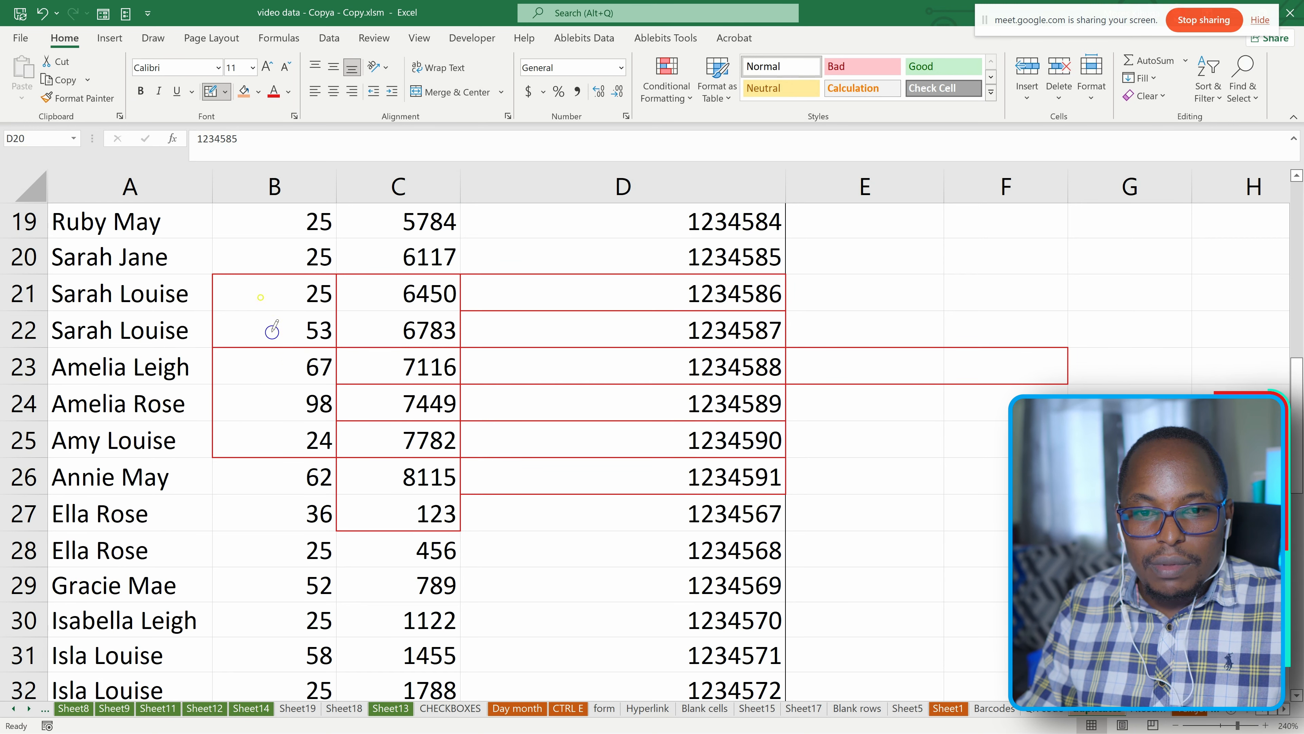
pyautogui.click(267, 421)
pyautogui.click(267, 384)
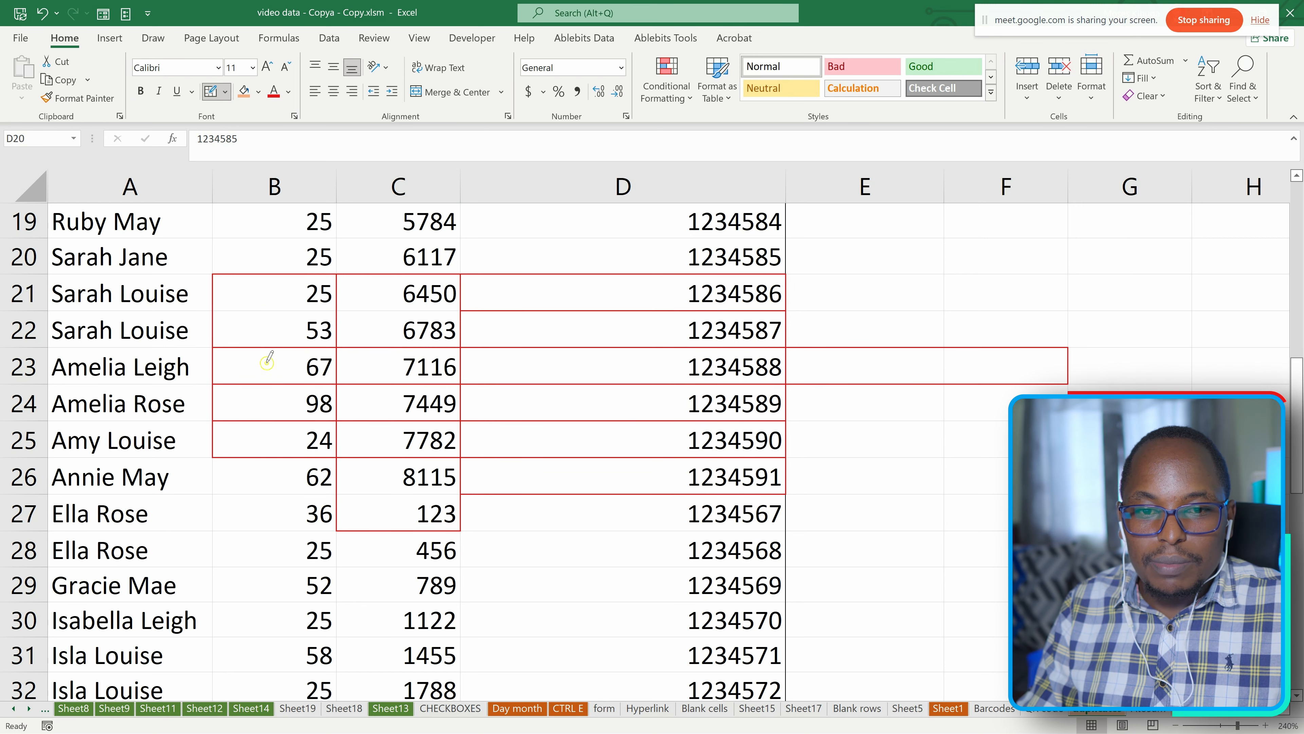
# Open the detailed border settings for cell D20, clear its borders with the None preset and apply the red Outline preset.
pyautogui.scroll(4, 264, 284)
pyautogui.click(225, 91)
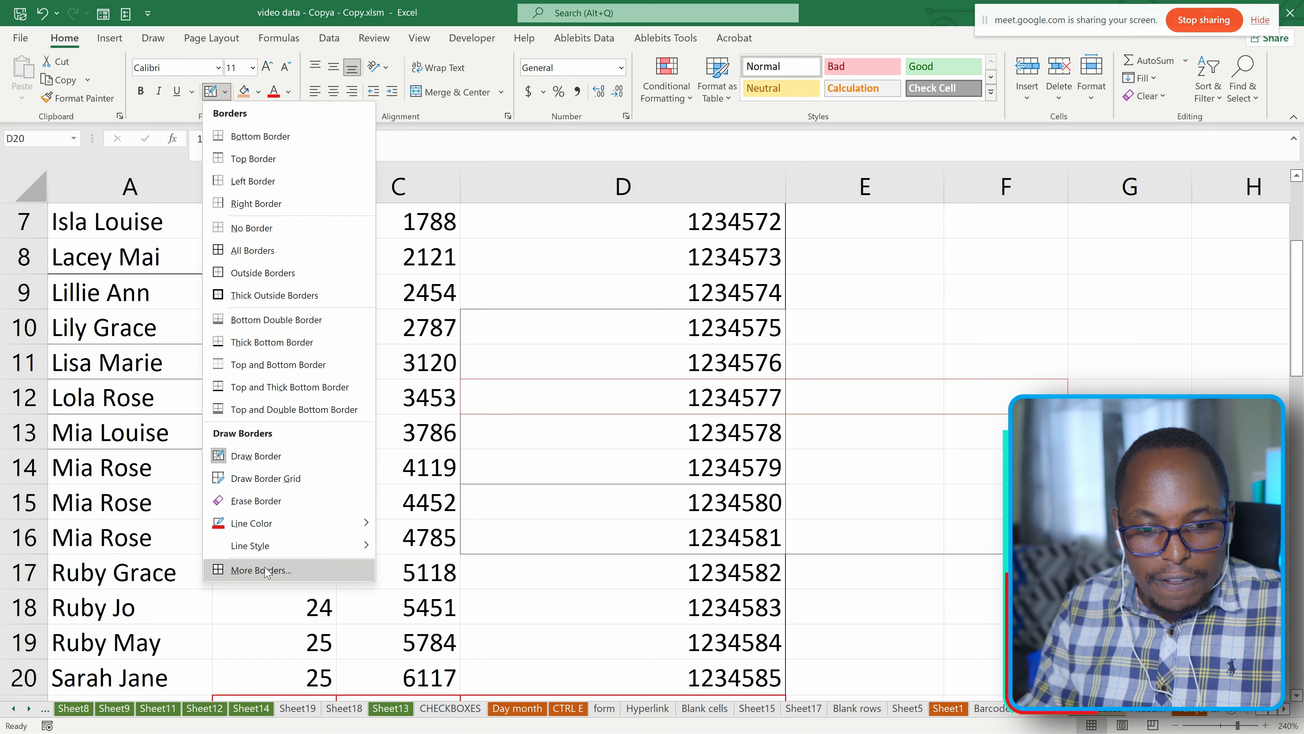
pyautogui.click(246, 570)
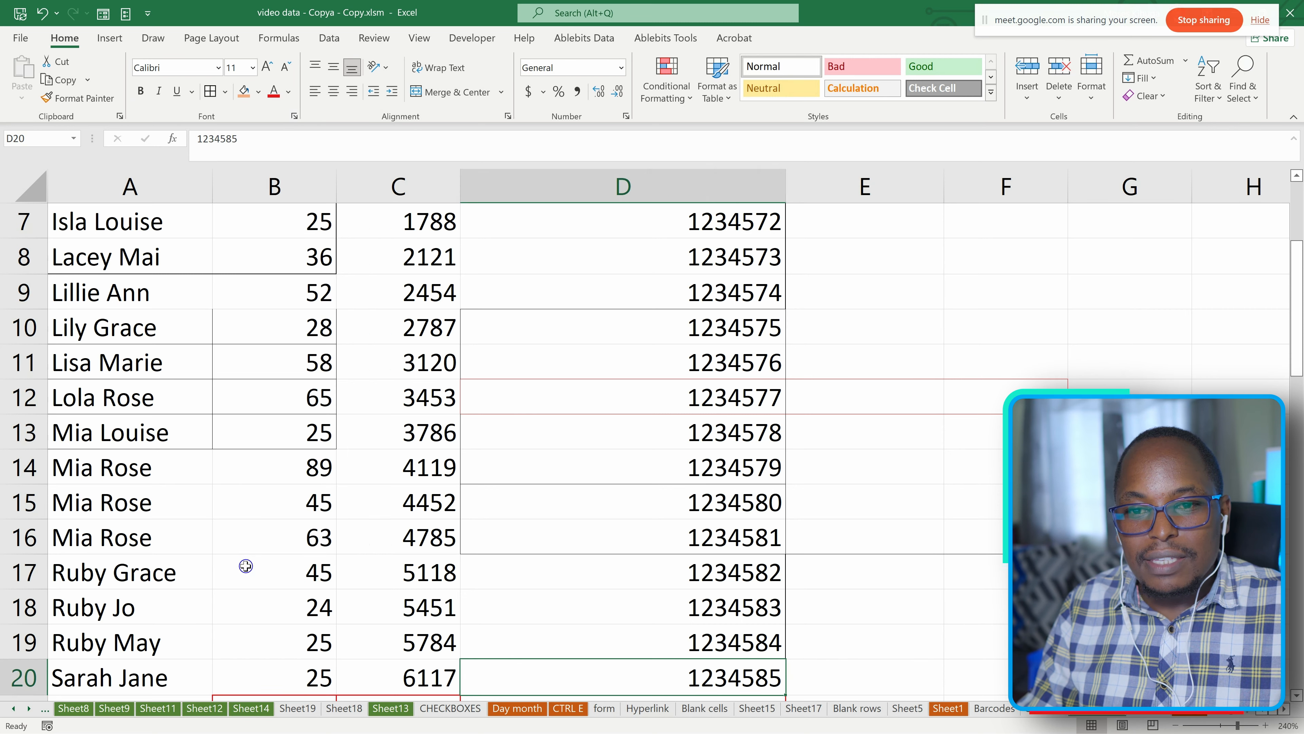
pyautogui.moveTo(873, 182); pyautogui.dragTo(610, 201)
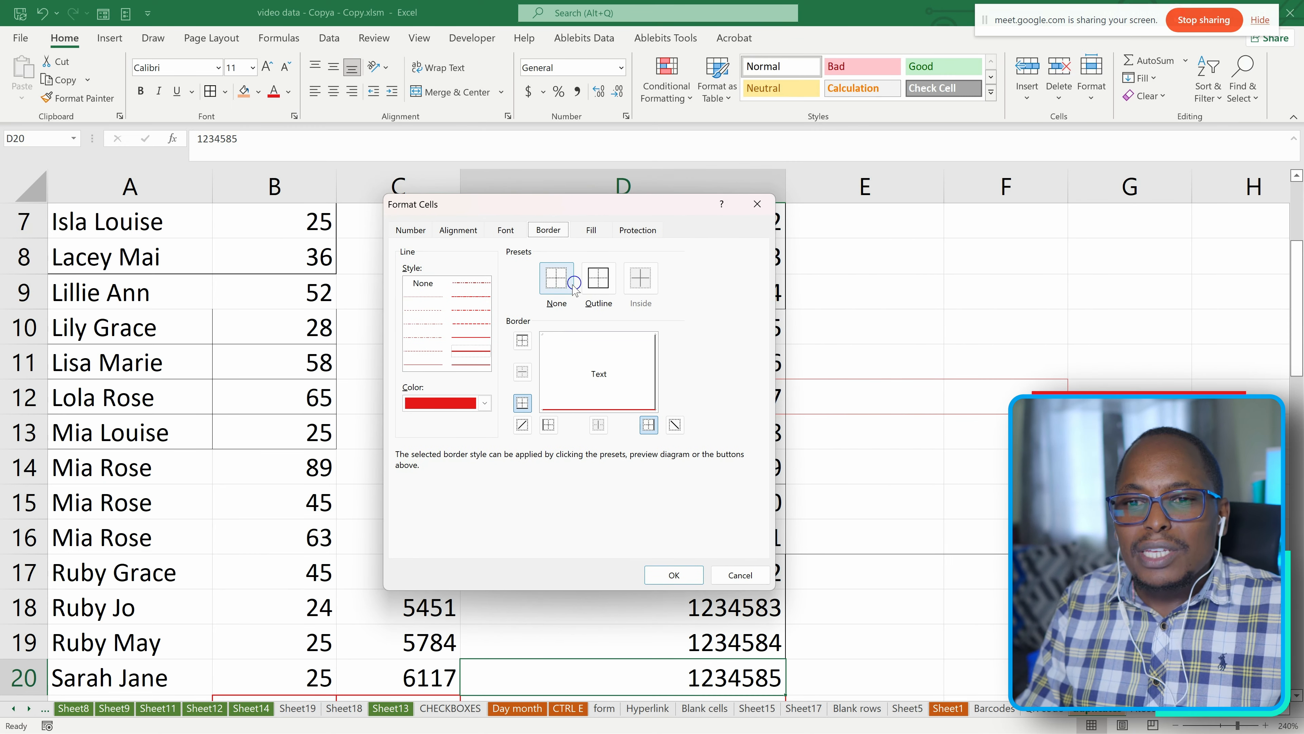
pyautogui.click(556, 281)
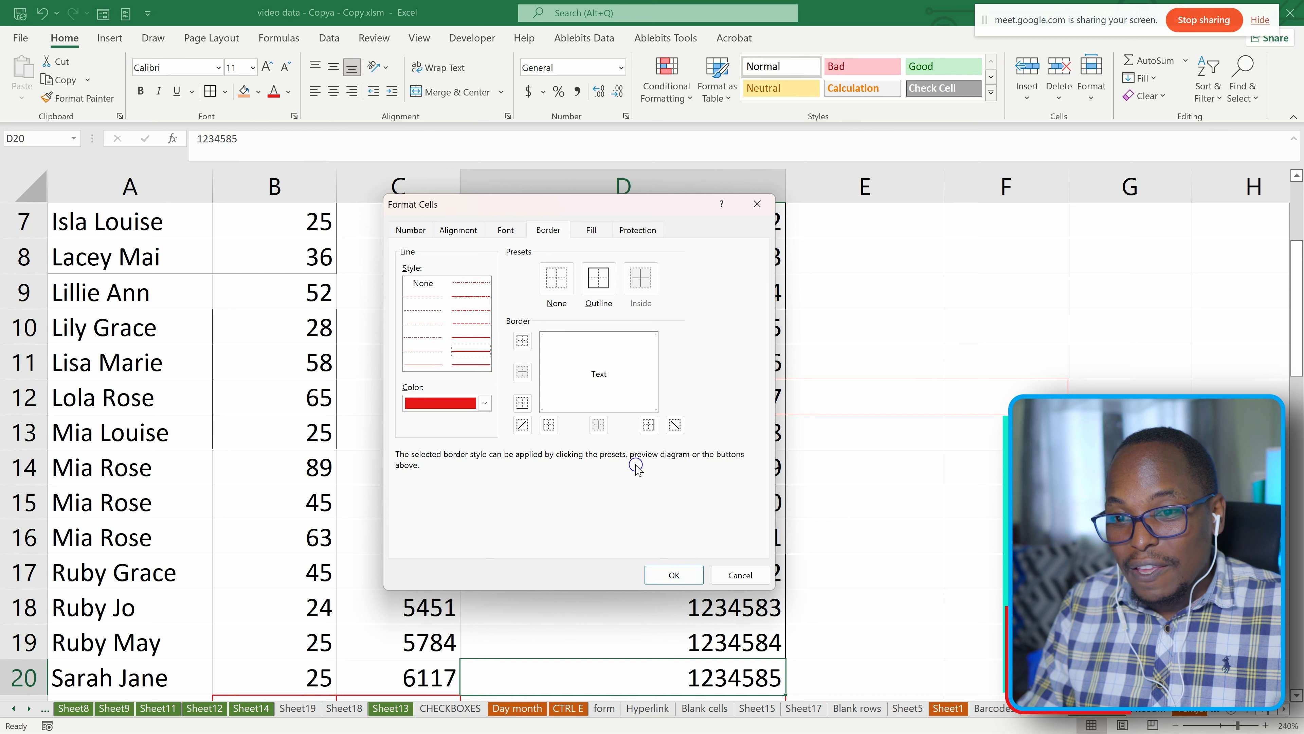
pyautogui.click(597, 278)
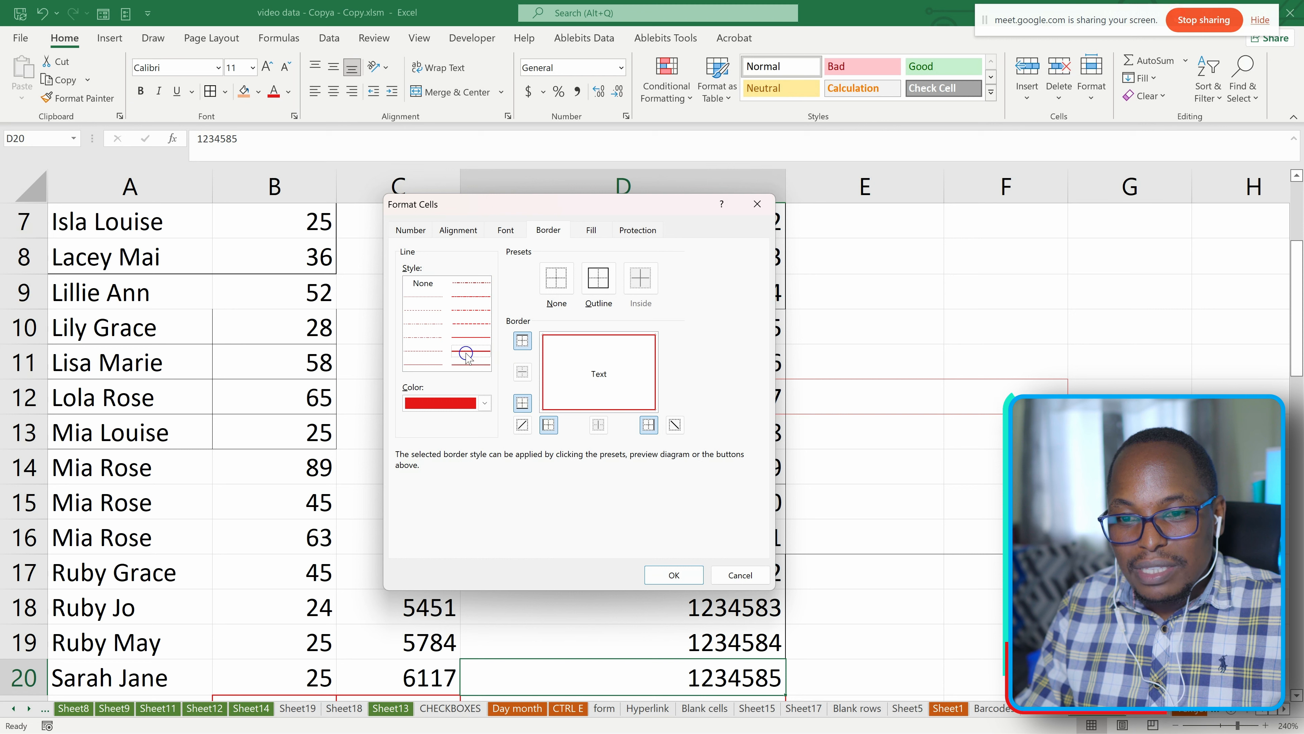
# Remove the left, top, right and bottom borders one by one in the border preview for D20.
pyautogui.click(543, 370)
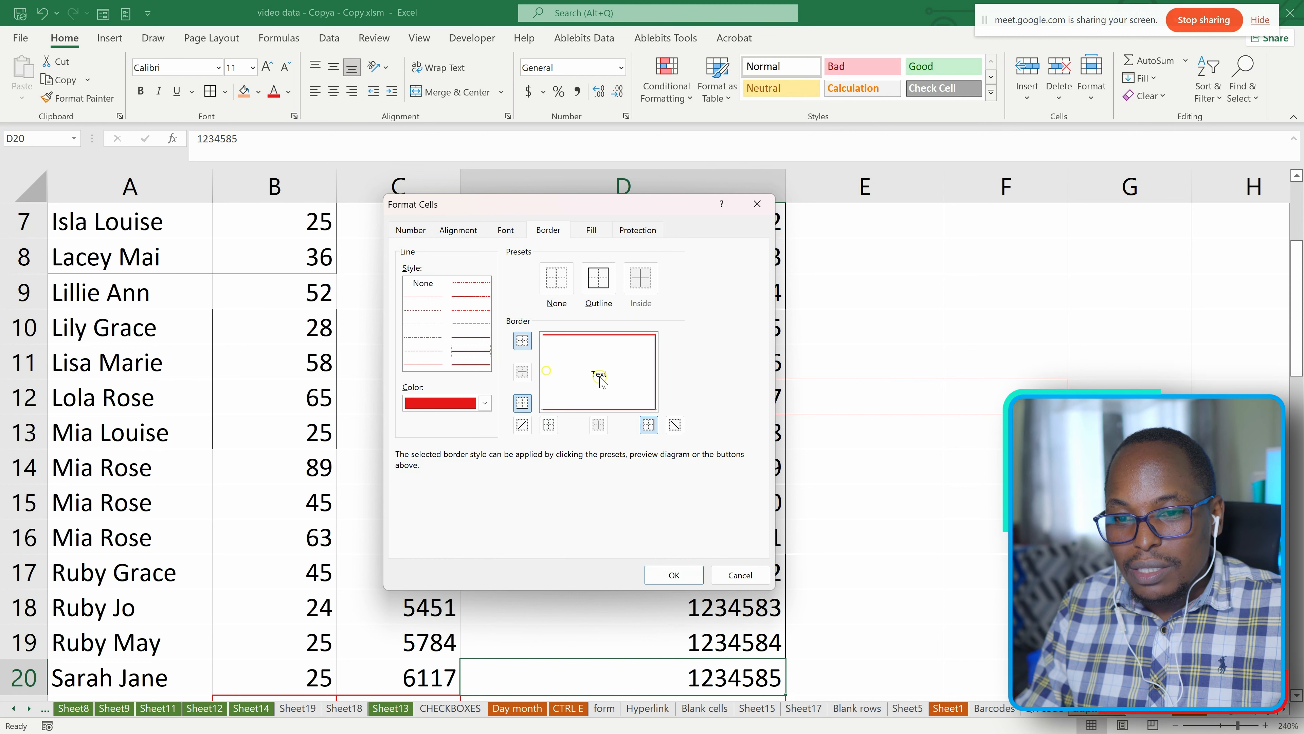
pyautogui.click(597, 334)
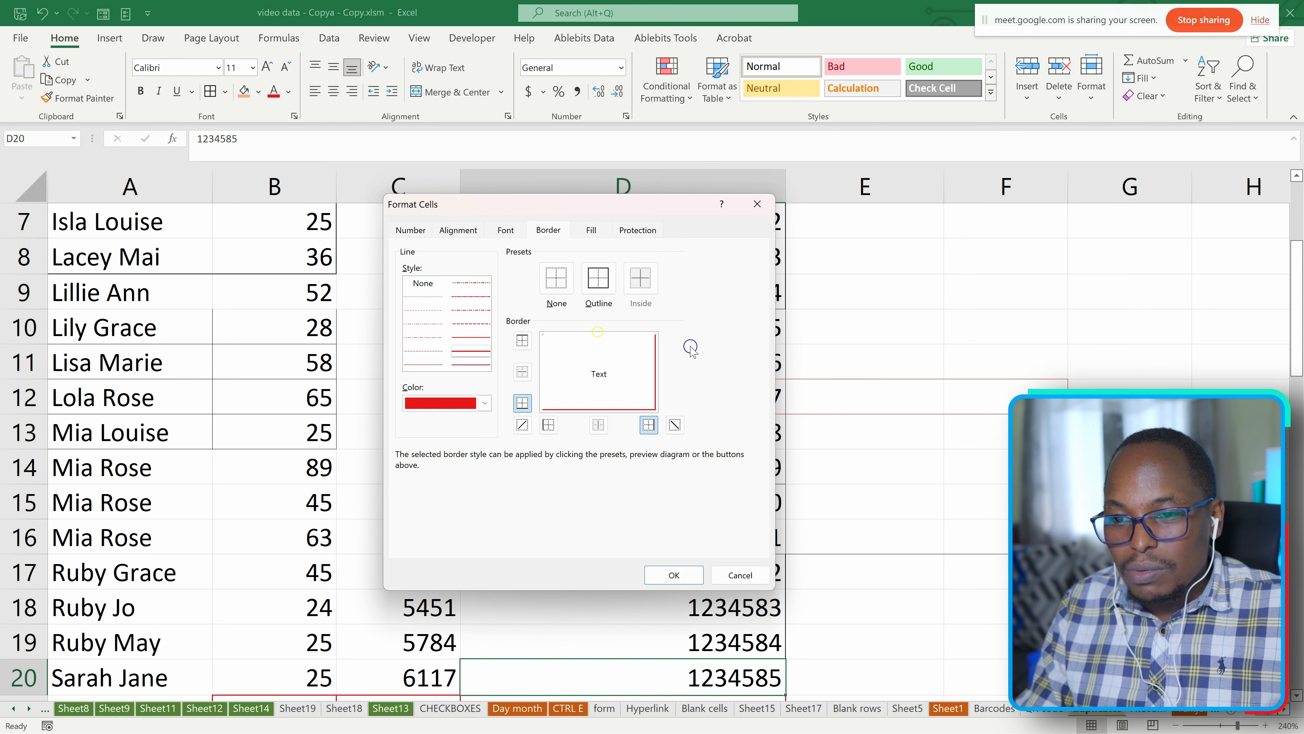
pyautogui.click(656, 369)
pyautogui.click(619, 408)
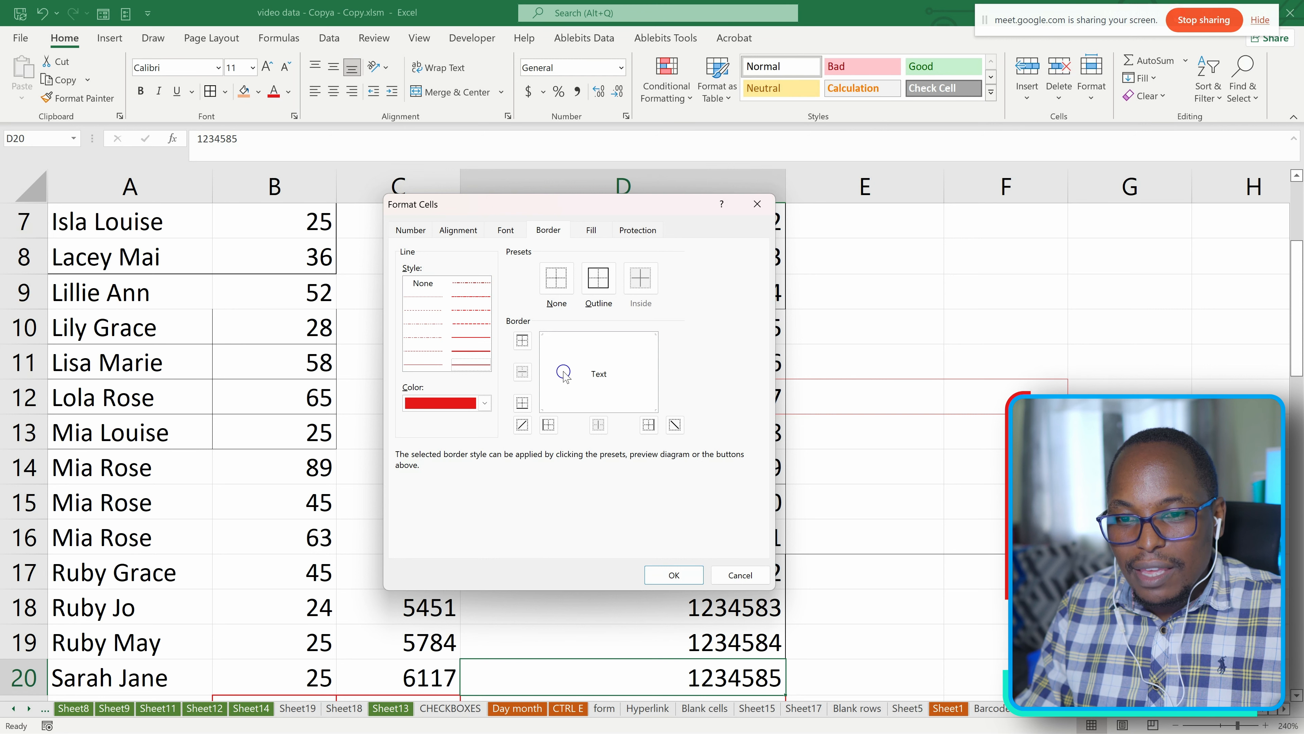
# Try left, right, top and both diagonal borders in the preview for D20, and clear them again.
pyautogui.click(541, 353)
pyautogui.click(591, 366)
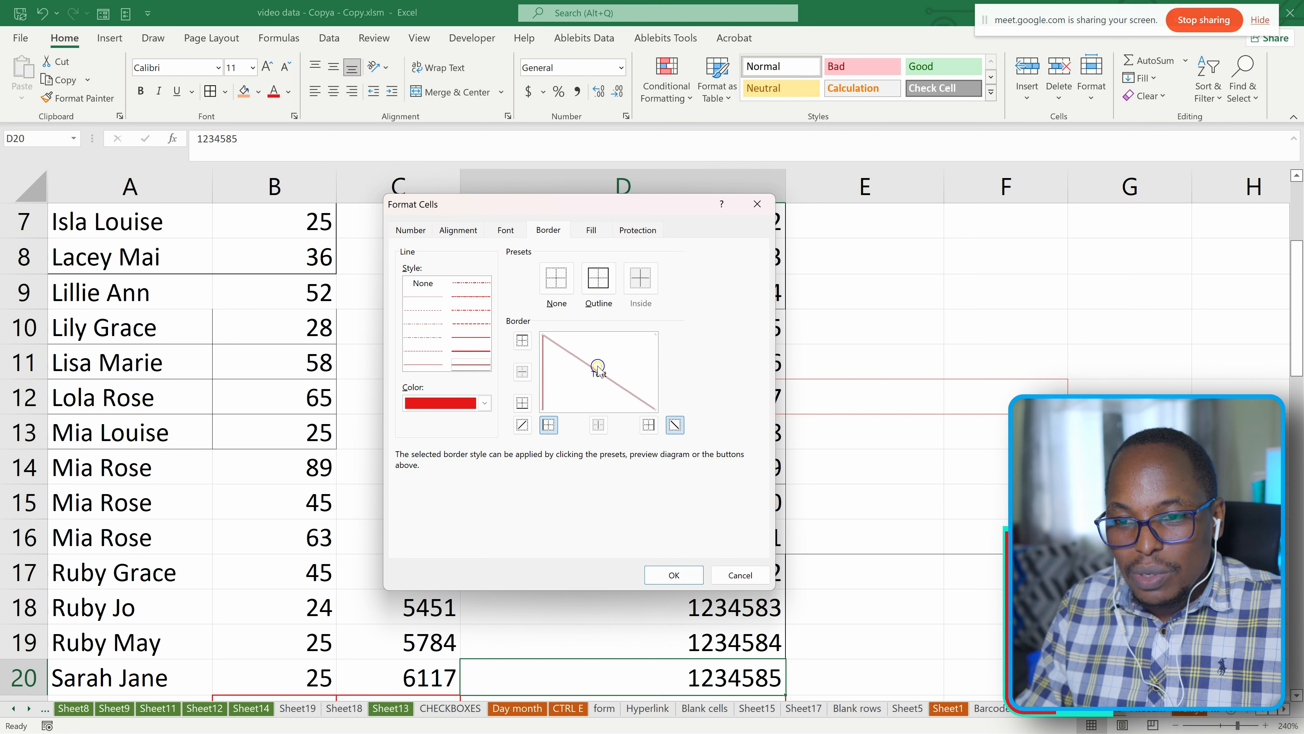
pyautogui.click(650, 341)
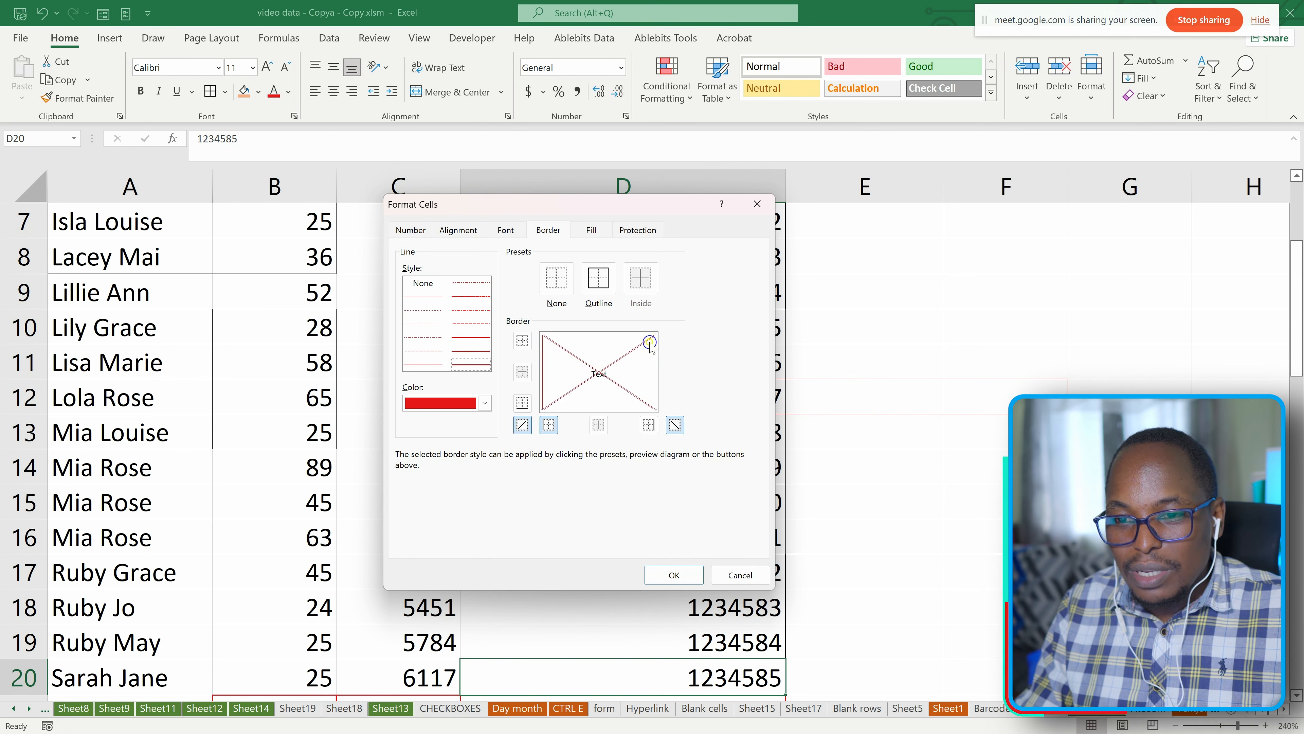
pyautogui.click(655, 367)
pyautogui.click(598, 335)
pyautogui.click(601, 405)
pyautogui.click(608, 368)
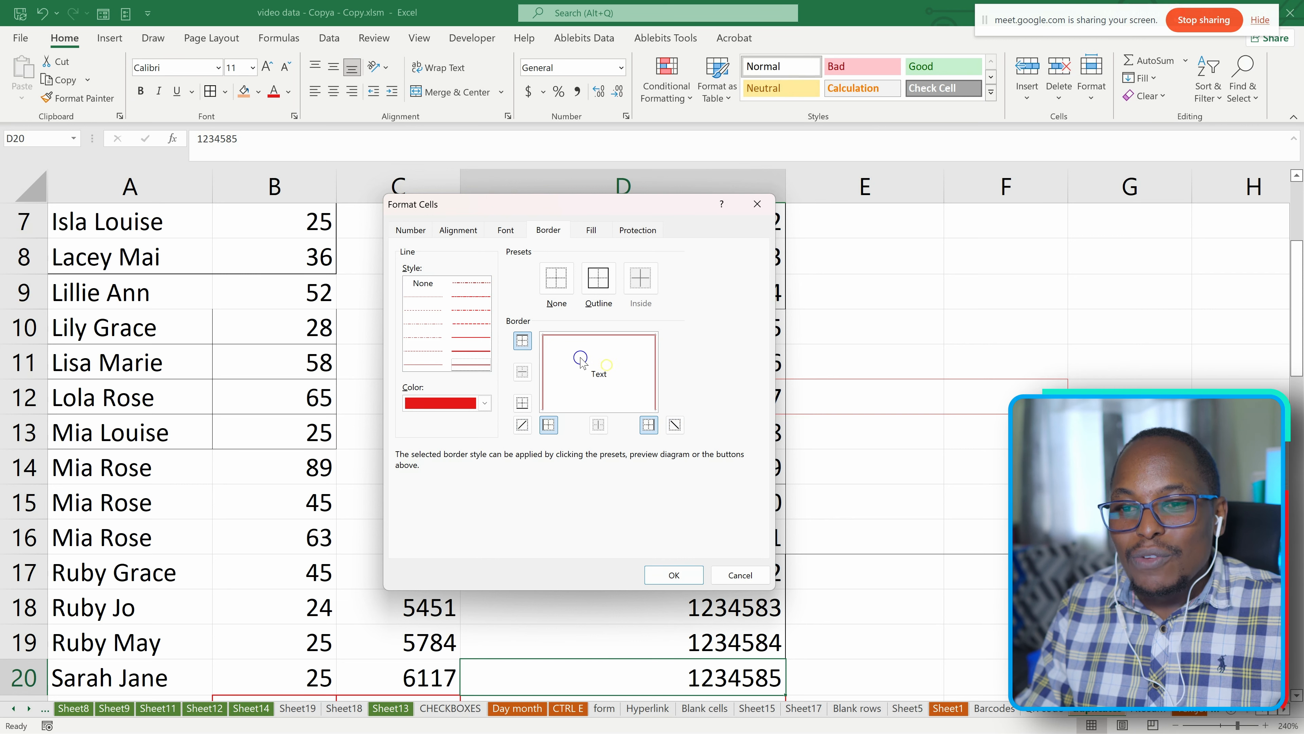
pyautogui.click(543, 374)
pyautogui.click(573, 343)
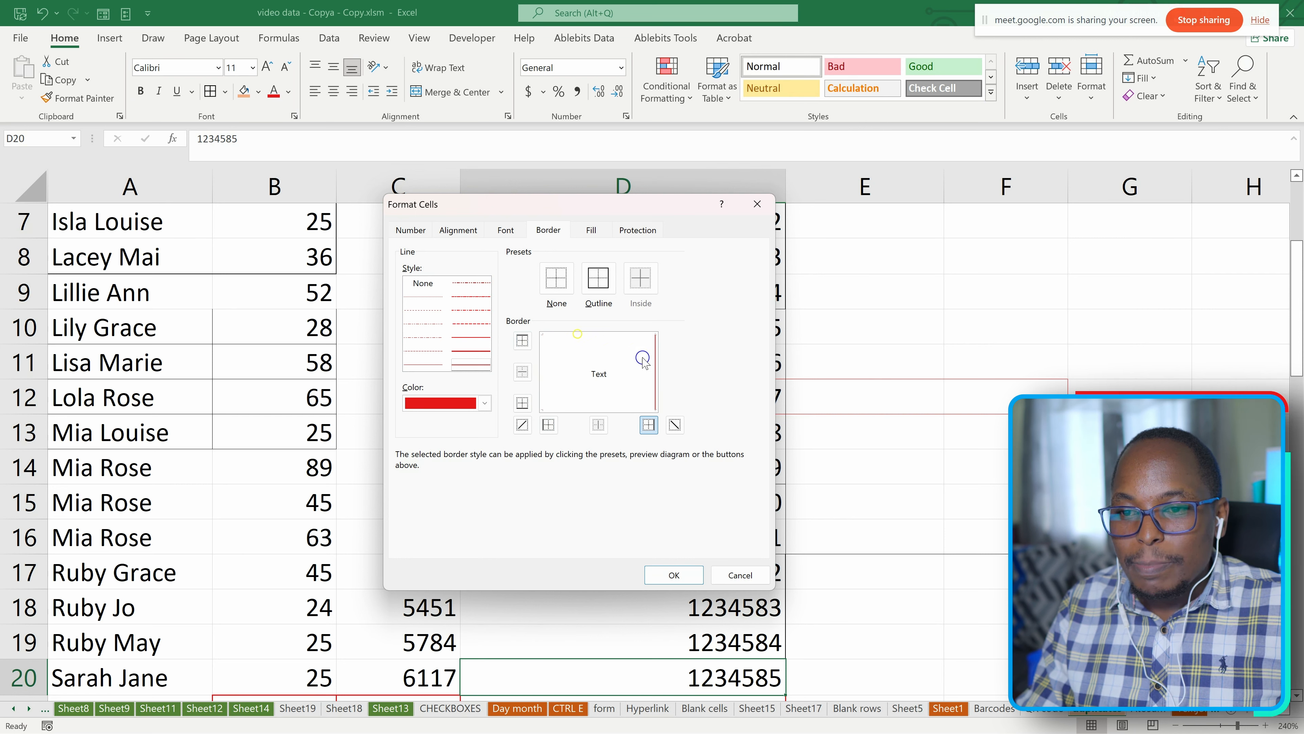
pyautogui.click(657, 369)
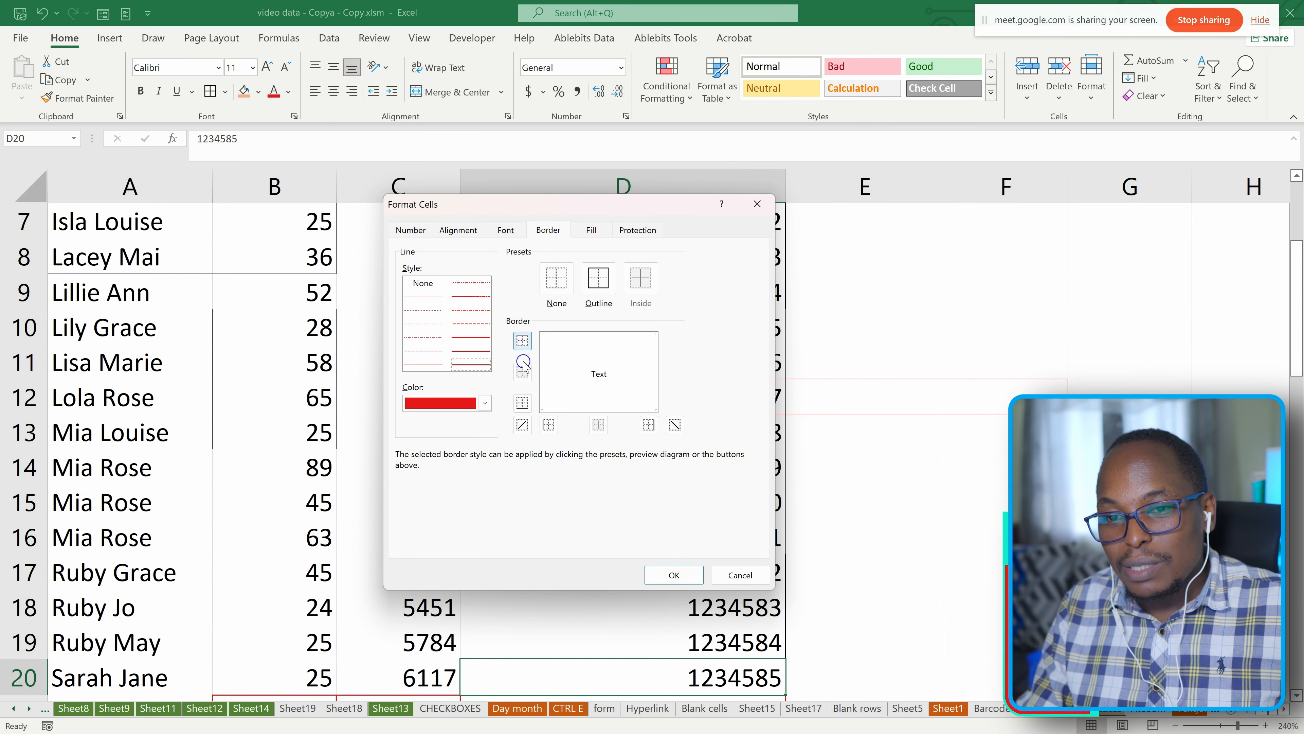
# Try a thicker line style on all four sides of D20, clear it with the None preset and close the settings without applying.
pyautogui.click(472, 352)
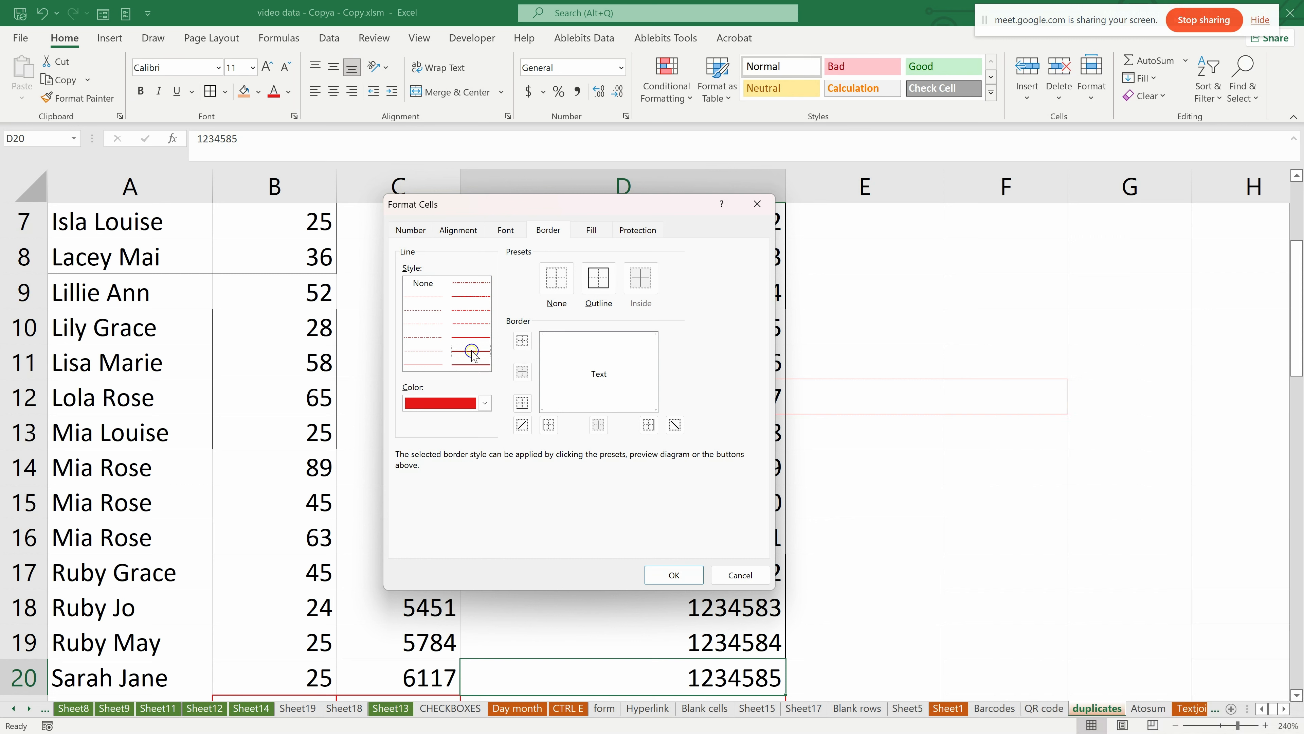
pyautogui.click(541, 356)
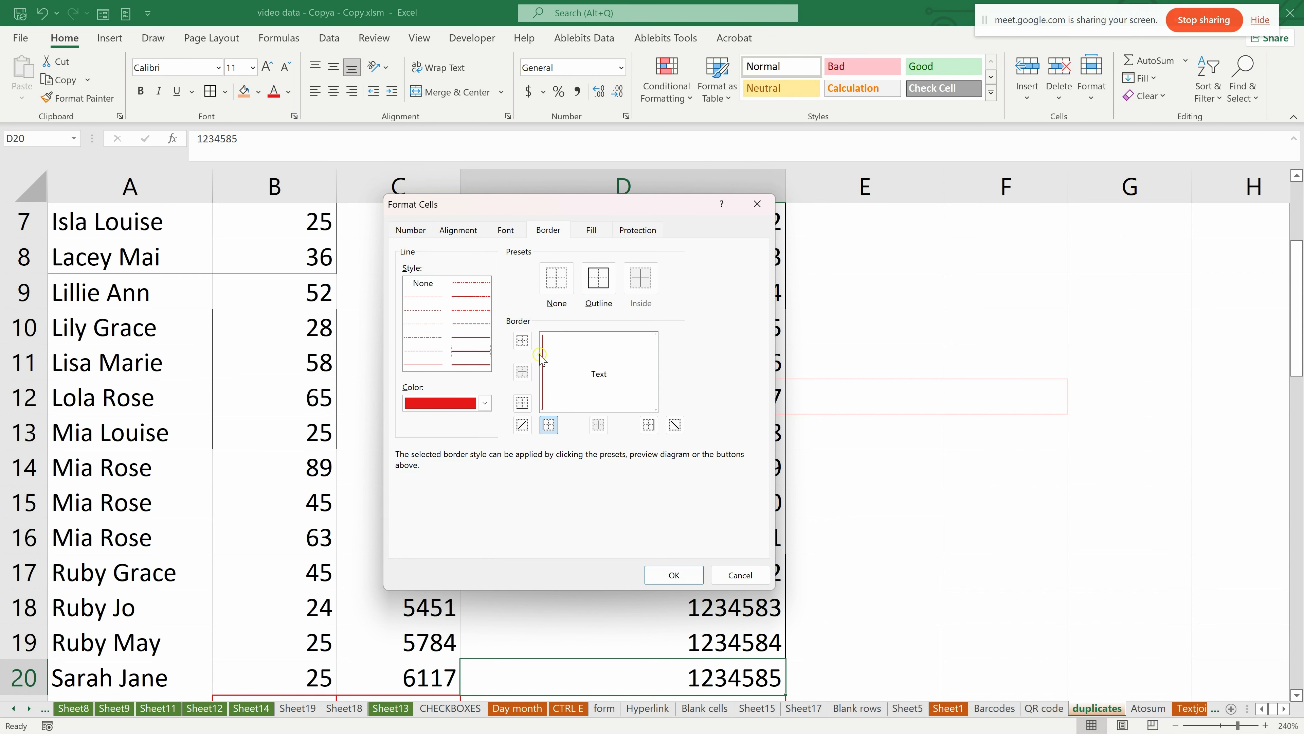
pyautogui.click(580, 334)
pyautogui.click(657, 365)
pyautogui.click(610, 411)
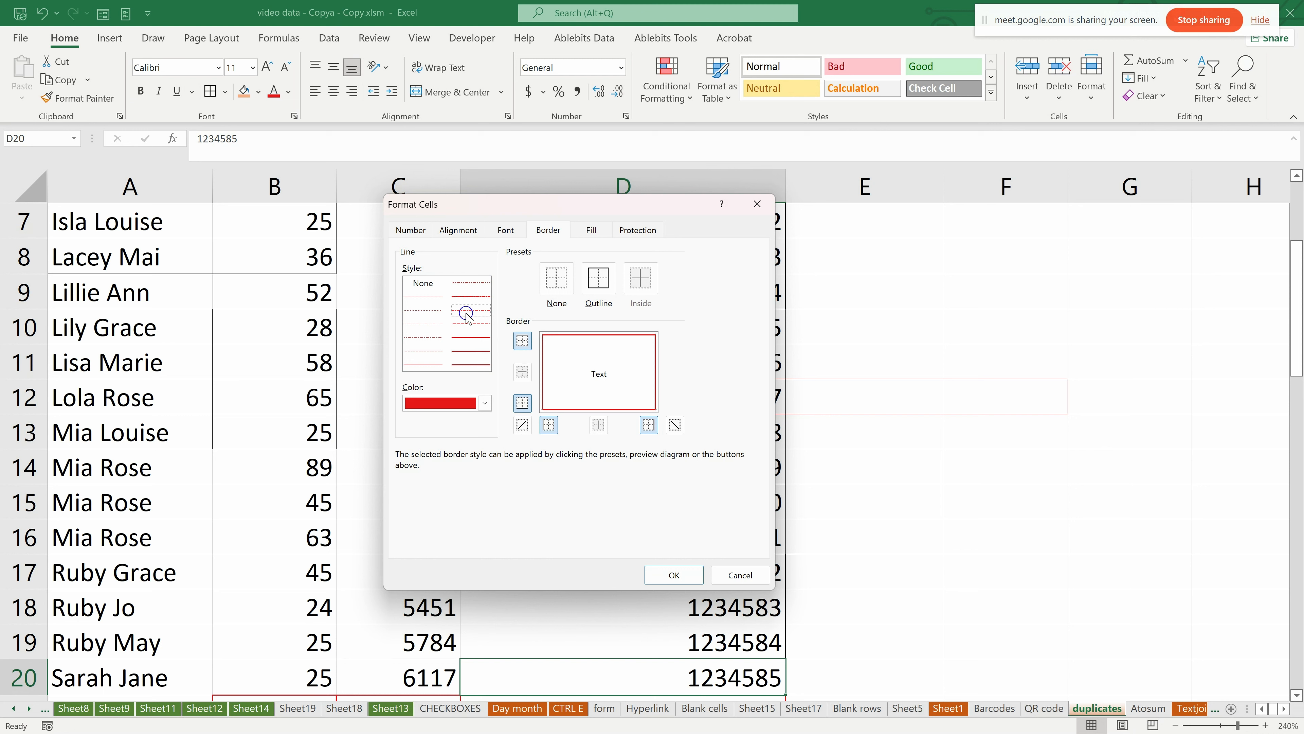
pyautogui.click(601, 379)
pyautogui.click(603, 387)
pyautogui.click(556, 279)
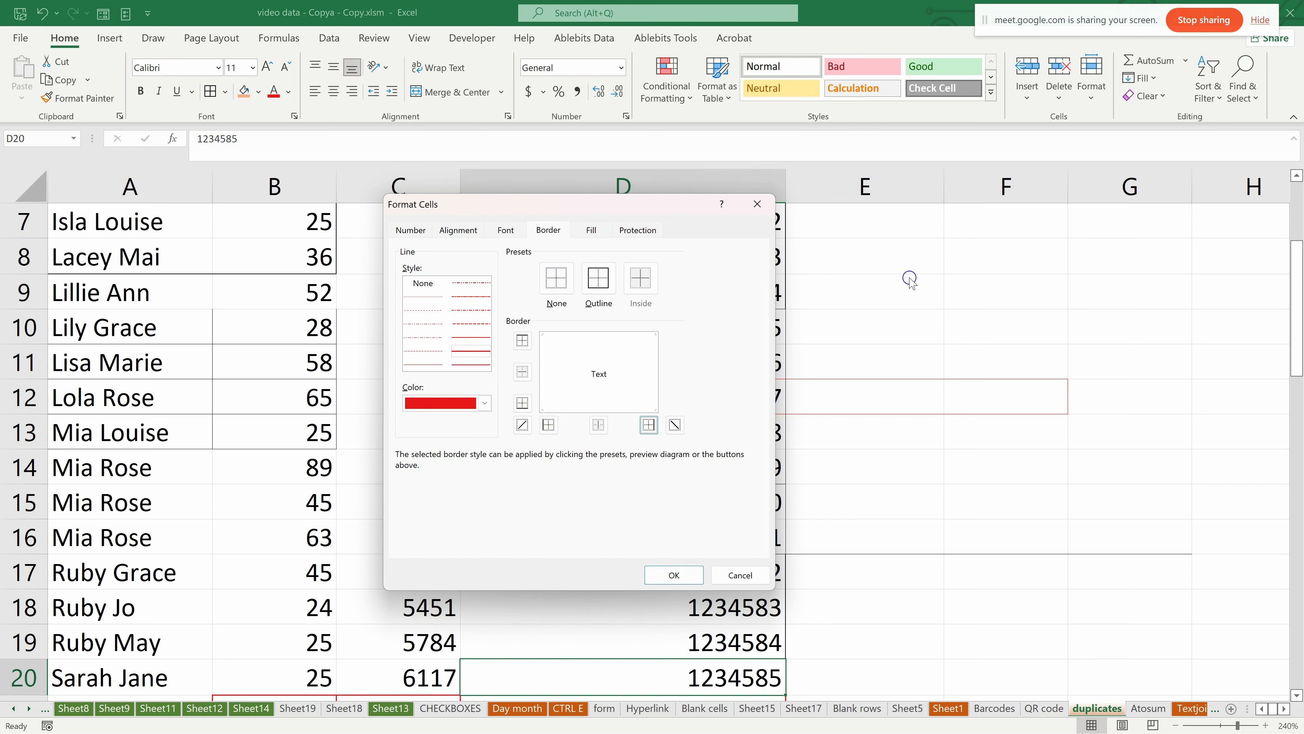
pyautogui.click(757, 204)
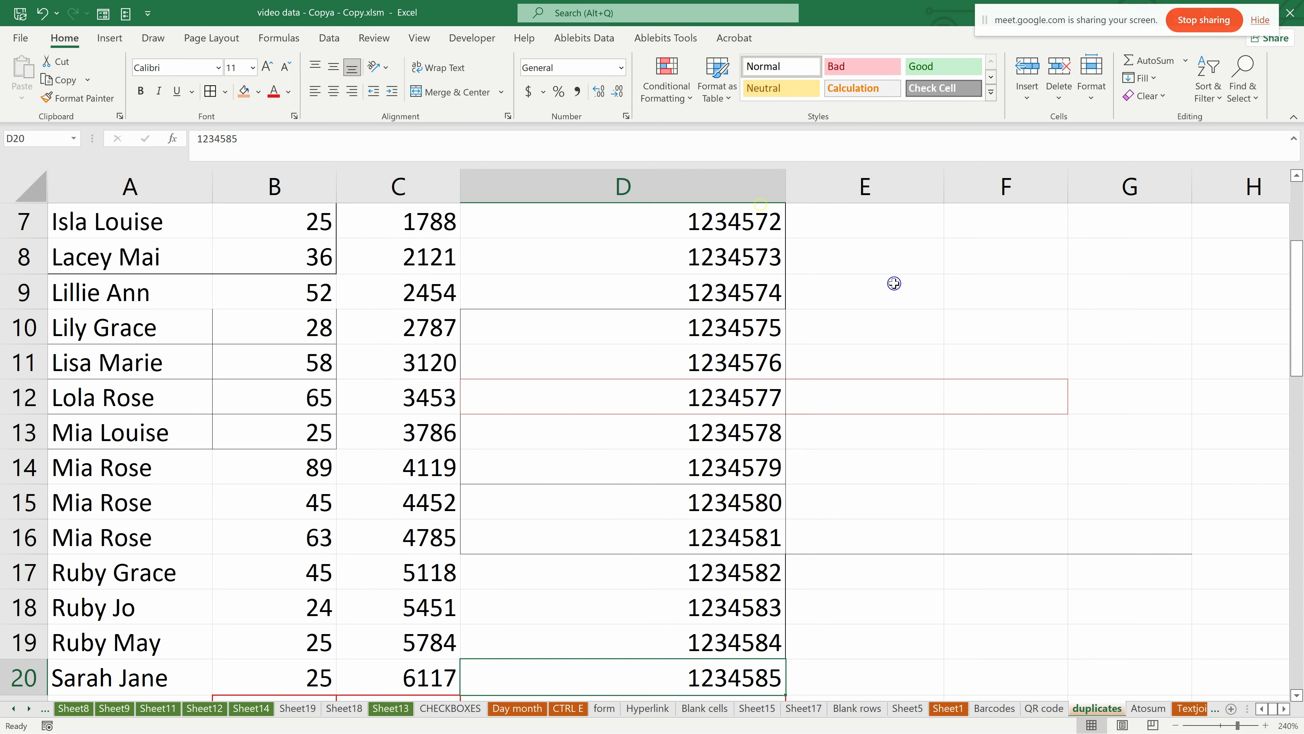
# Open the detailed border settings for cells E7:F10 and add inner lines with the Inside preset.
pyautogui.click(894, 284)
pyautogui.click(859, 227)
pyautogui.moveTo(859, 226); pyautogui.dragTo(975, 317)
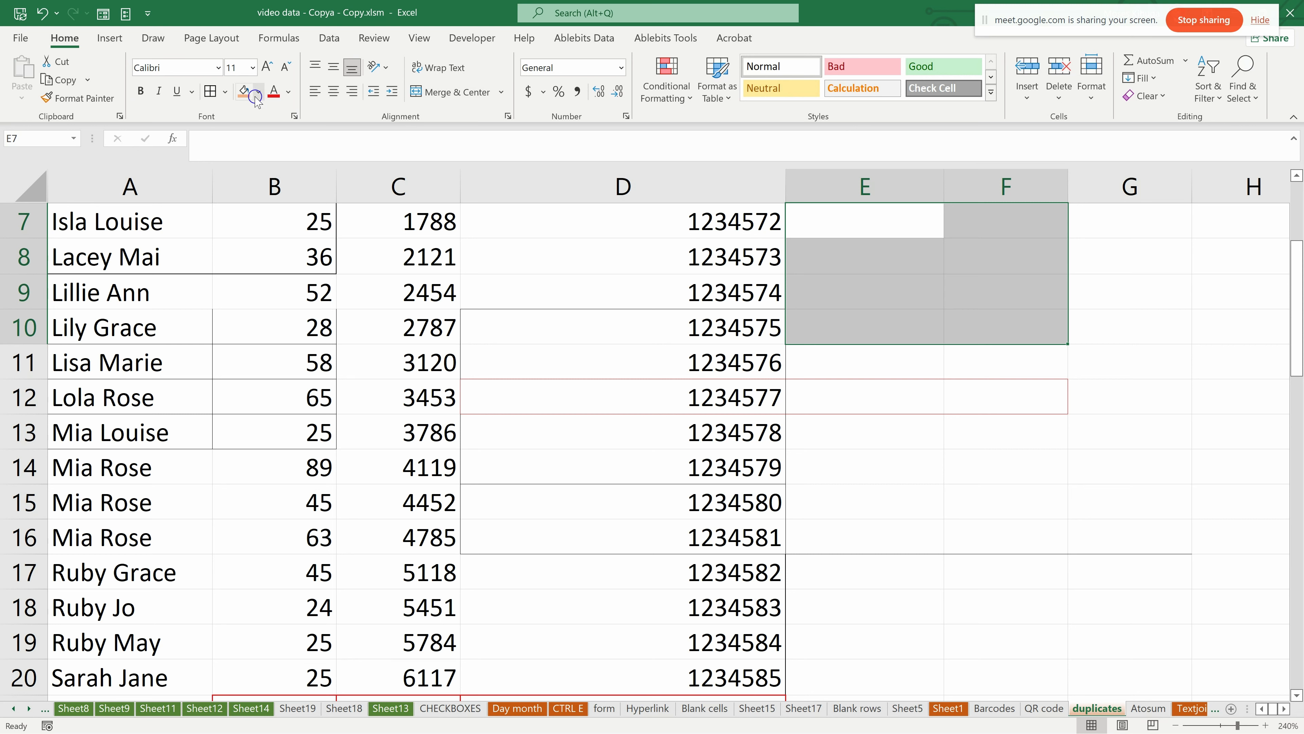
pyautogui.click(224, 92)
pyautogui.click(248, 574)
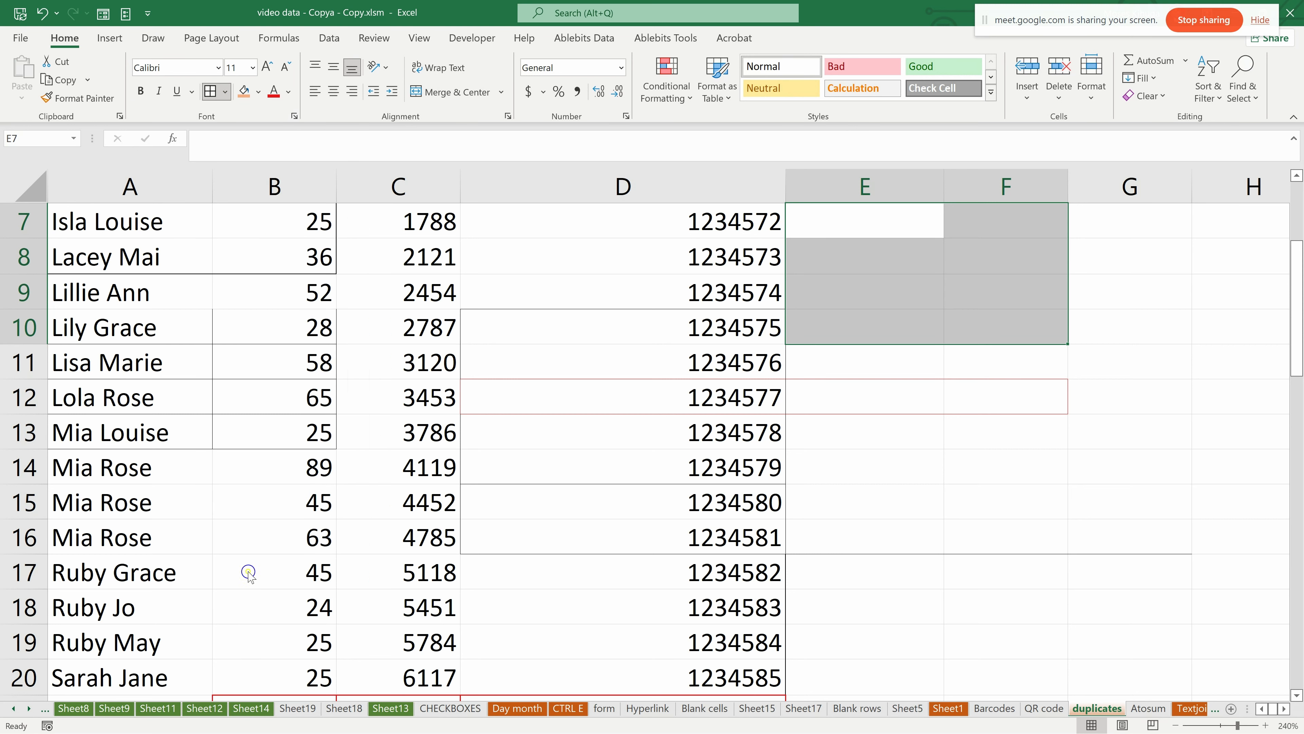
pyautogui.moveTo(573, 199); pyautogui.dragTo(558, 172)
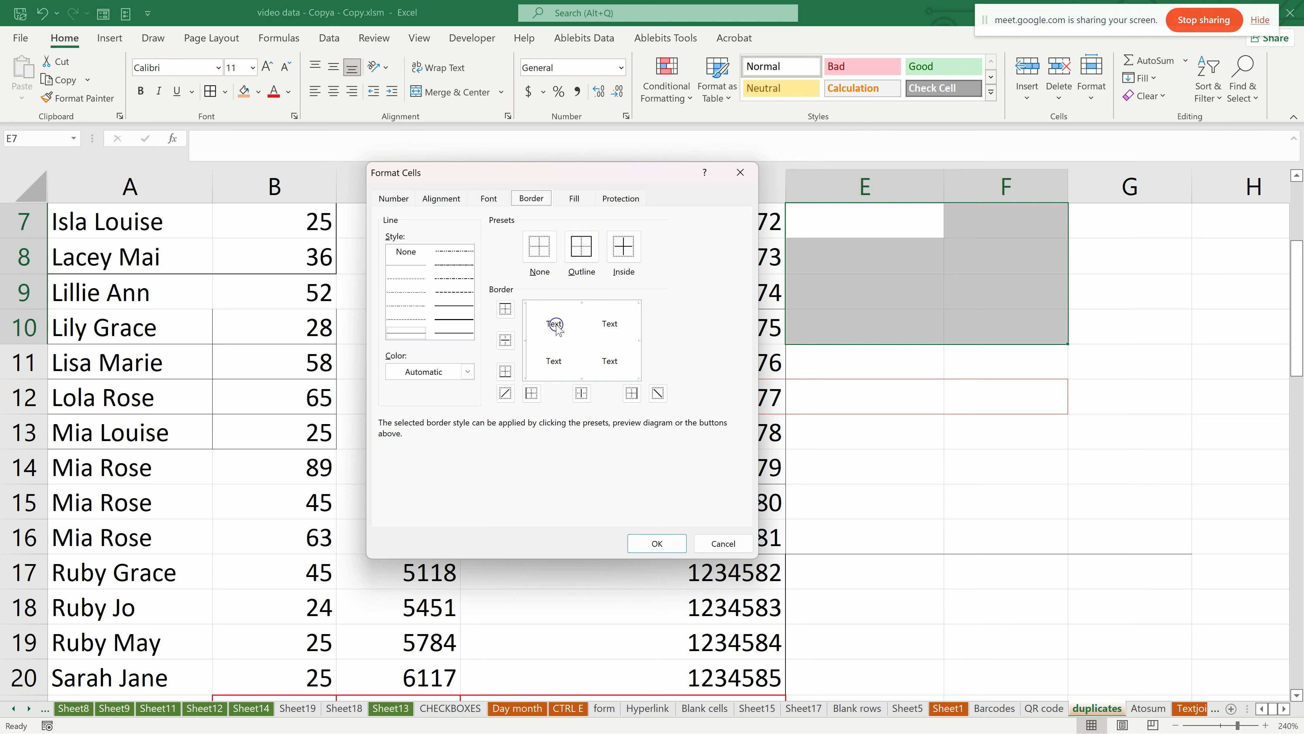
pyautogui.click(536, 273)
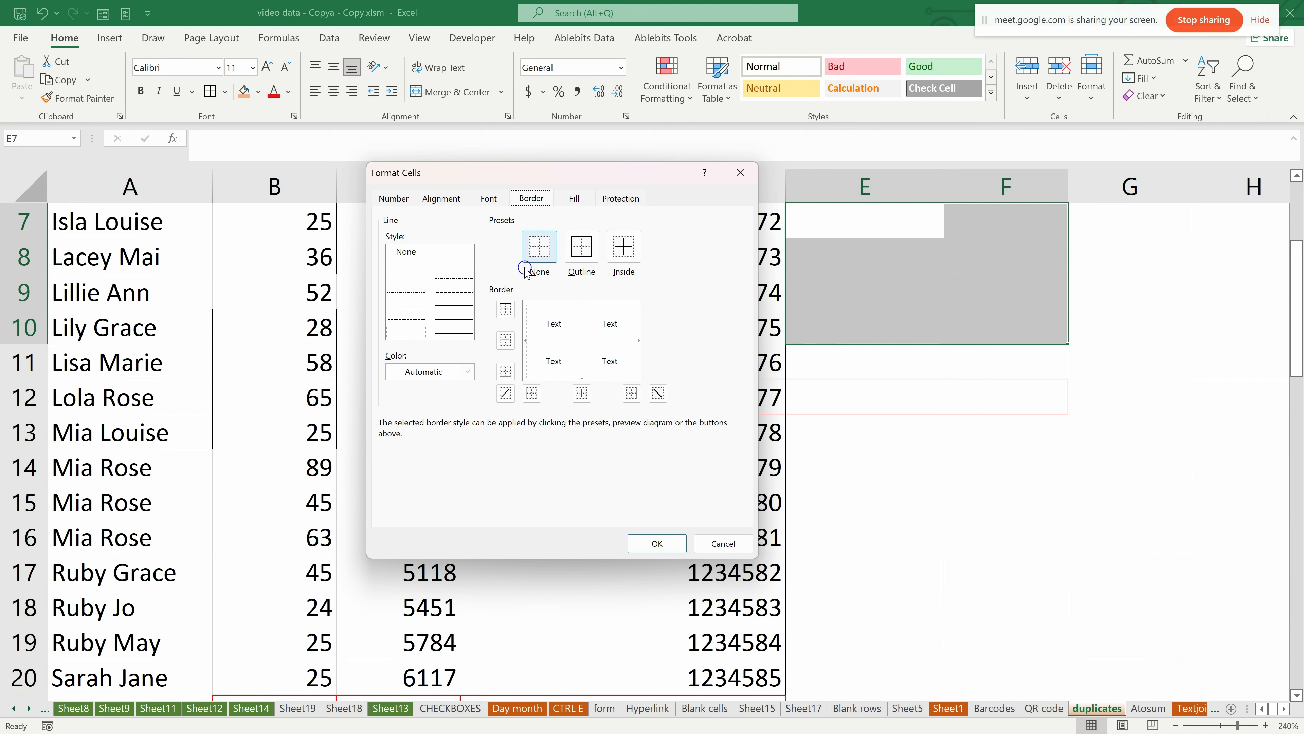
pyautogui.click(625, 254)
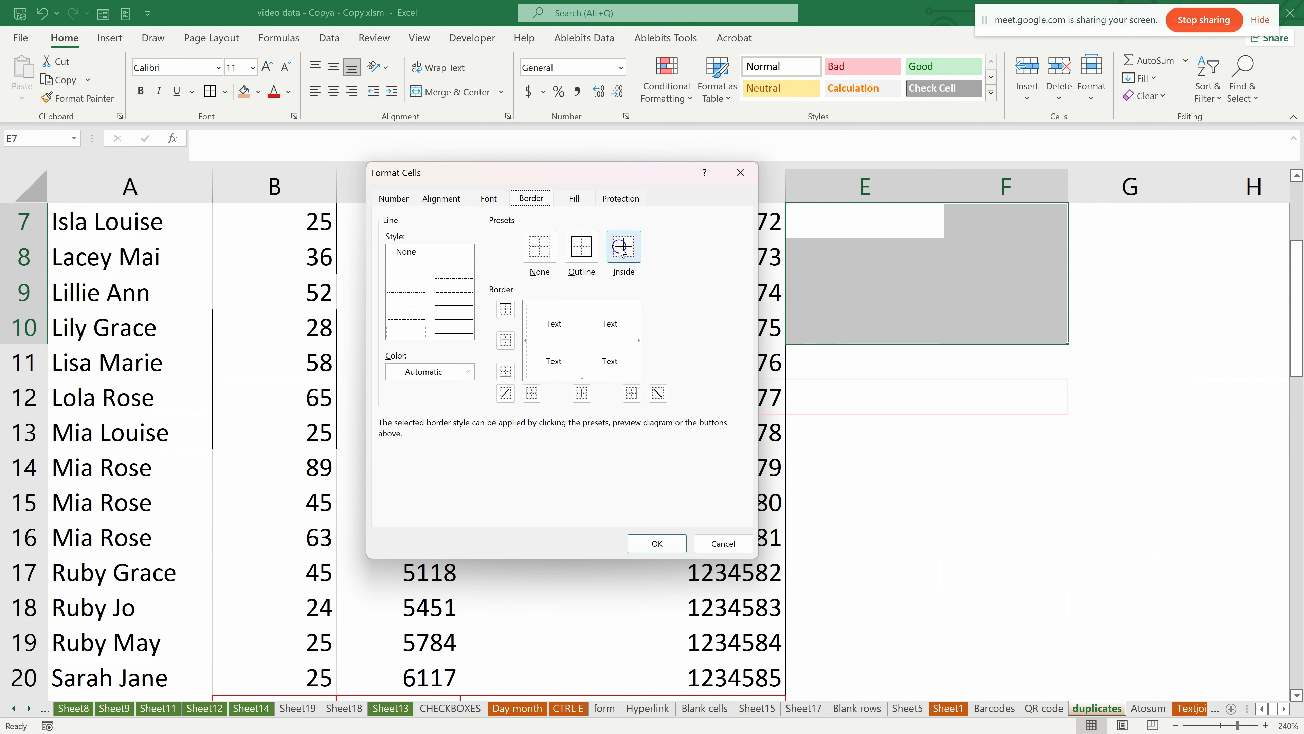
pyautogui.click(632, 272)
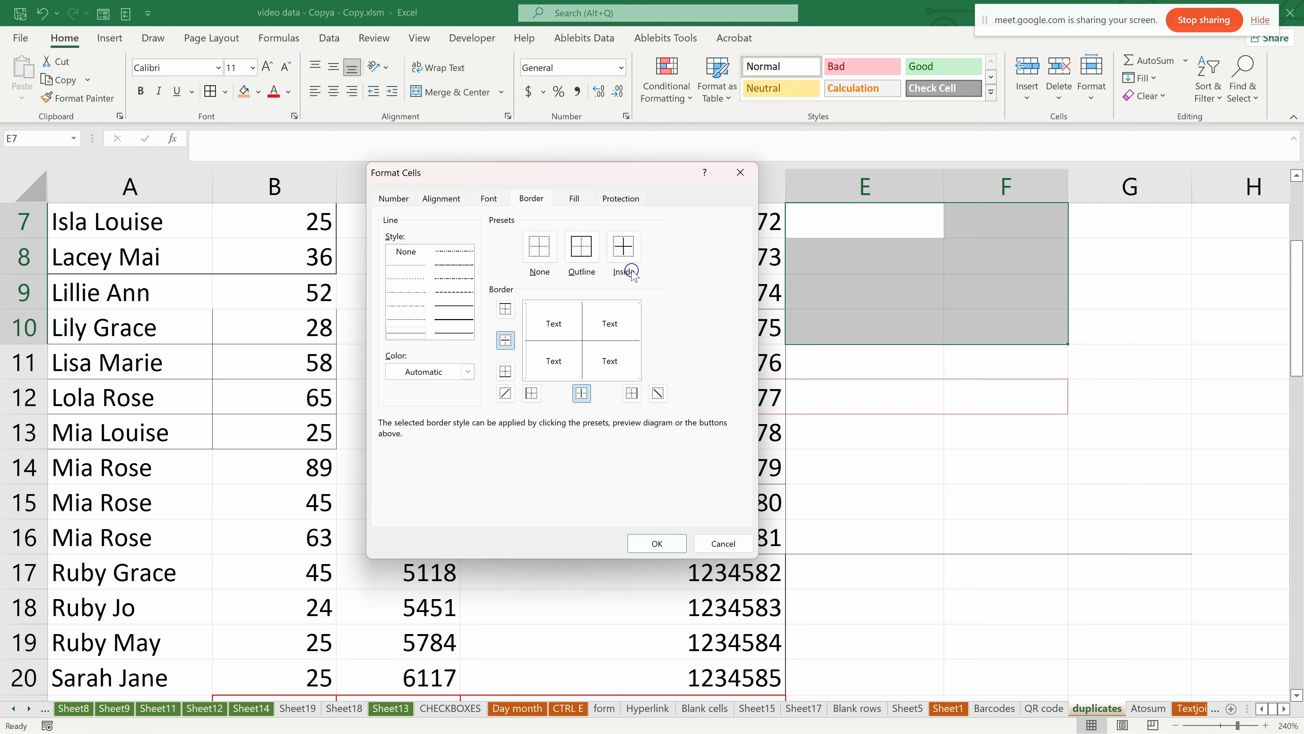
# Change the border colour to red and apply it to E7:F10 with the Inside and Outline presets.
pyautogui.click(468, 370)
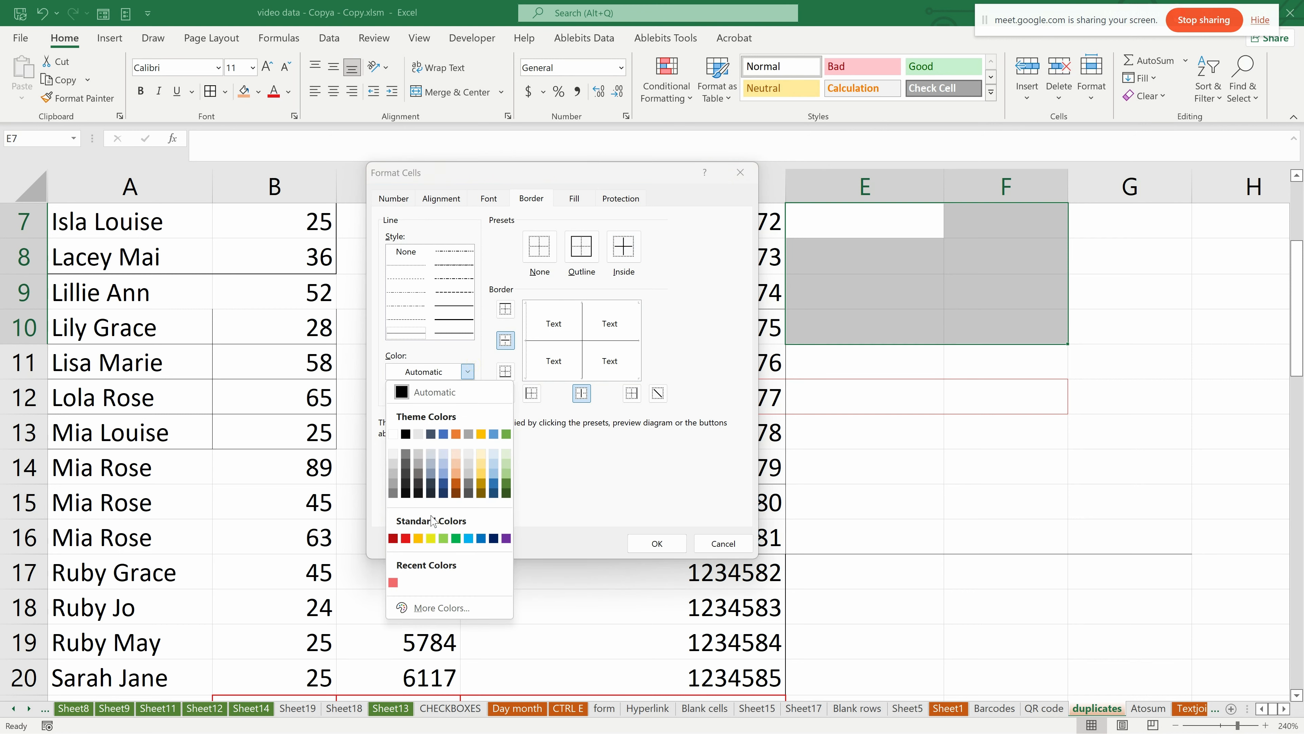
pyautogui.click(406, 538)
pyautogui.click(581, 393)
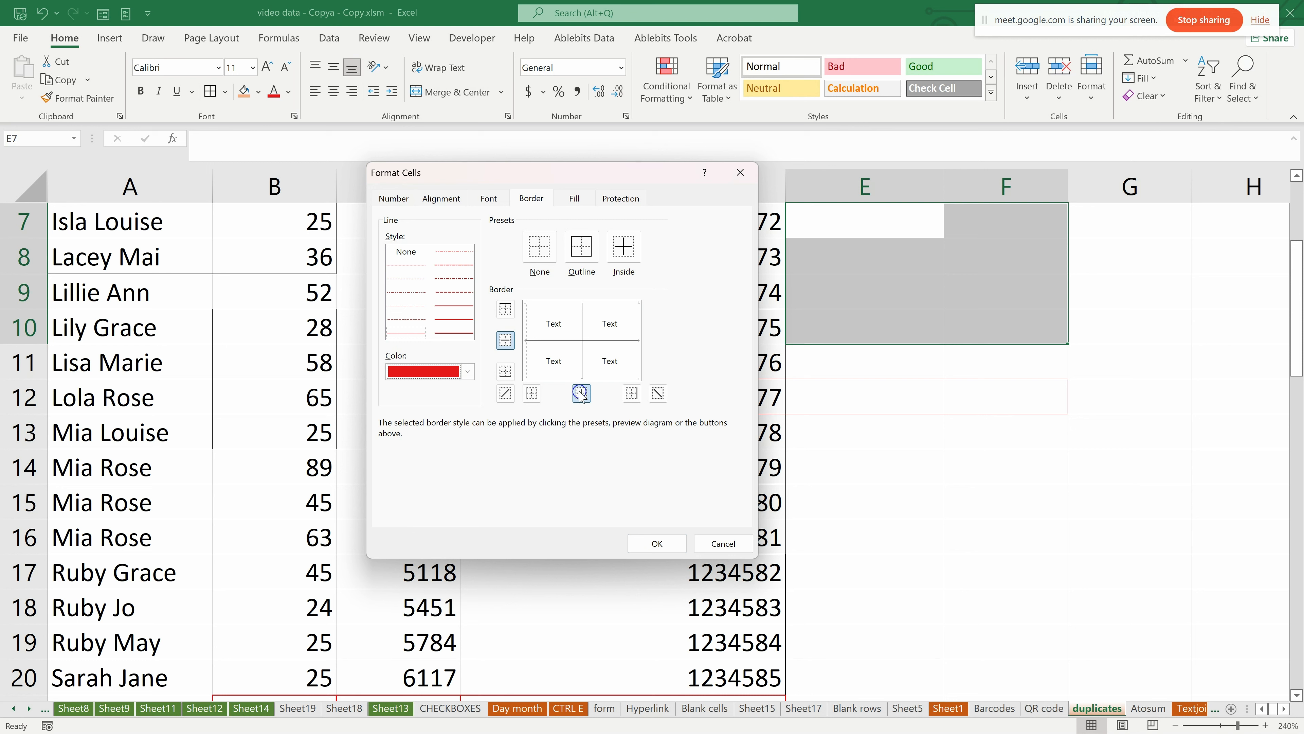
pyautogui.click(622, 251)
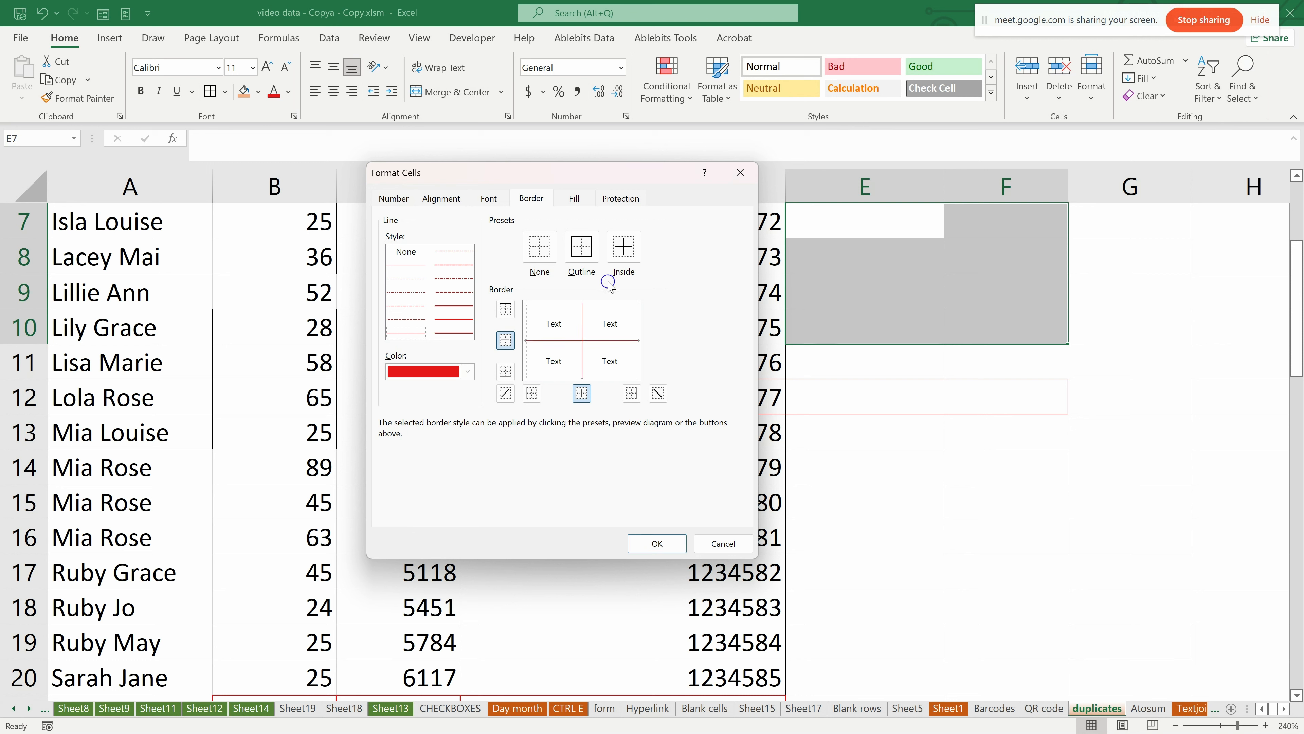
pyautogui.click(618, 246)
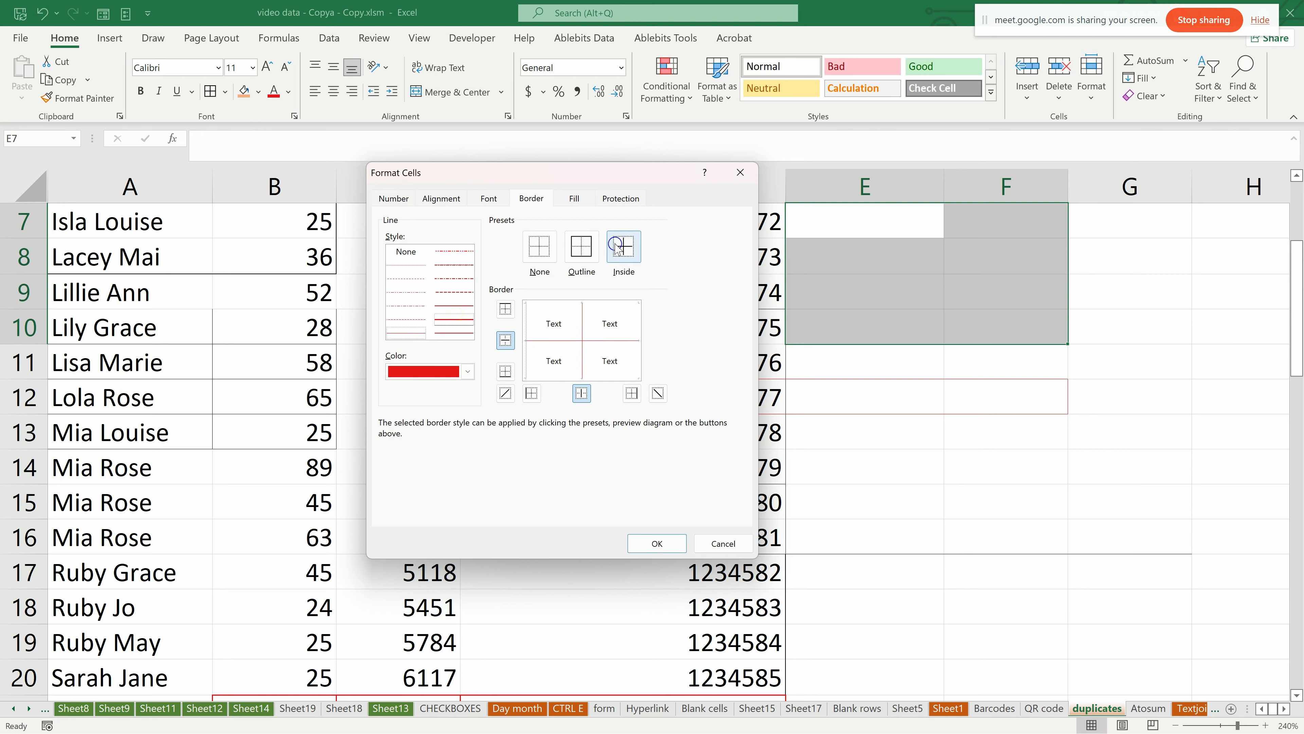
pyautogui.click(581, 246)
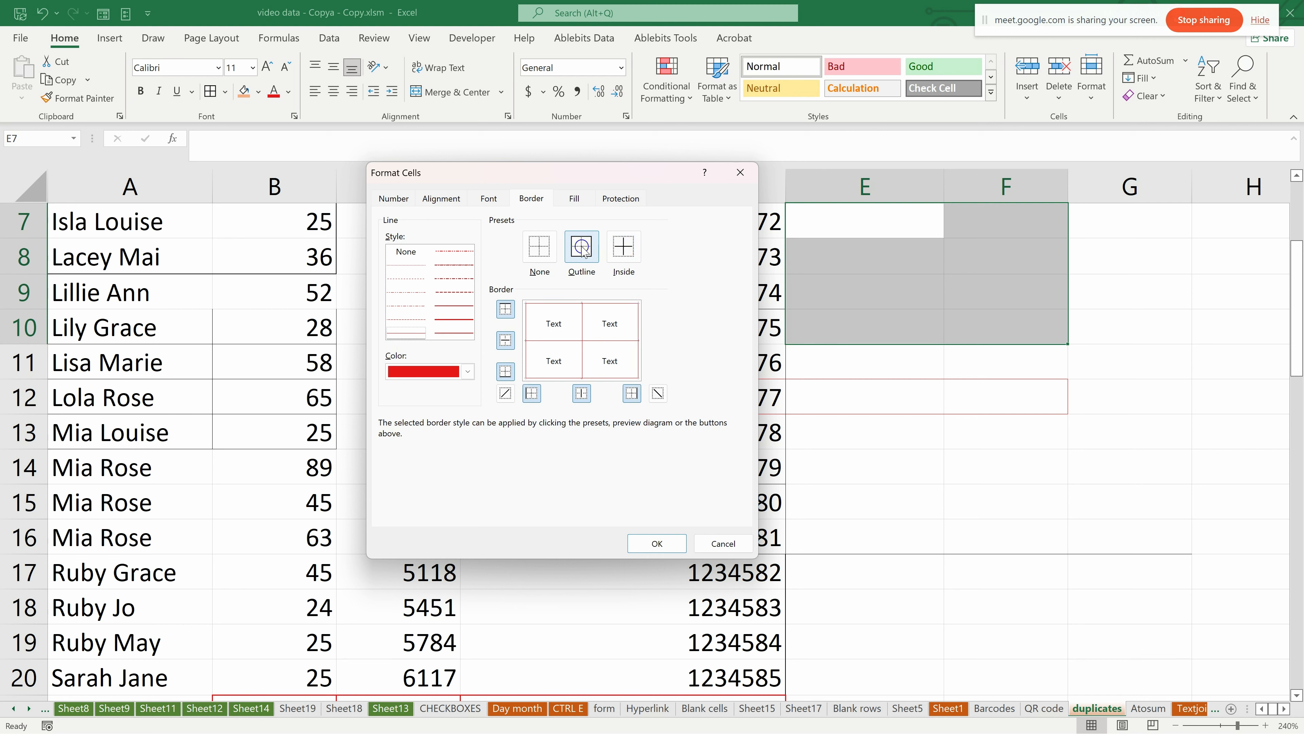
pyautogui.click(617, 249)
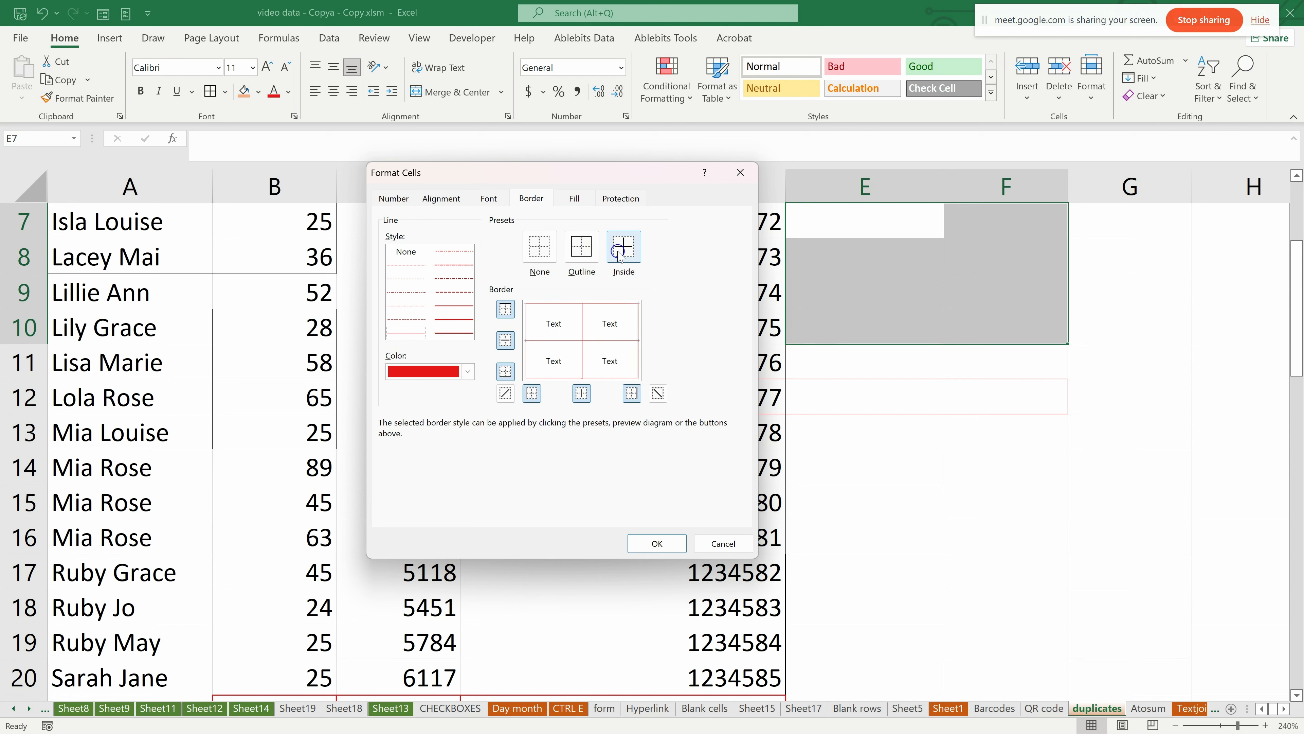
# Remove the inner, top, right and bottom borders one by one in the border preview for E7:F10.
pyautogui.click(558, 340)
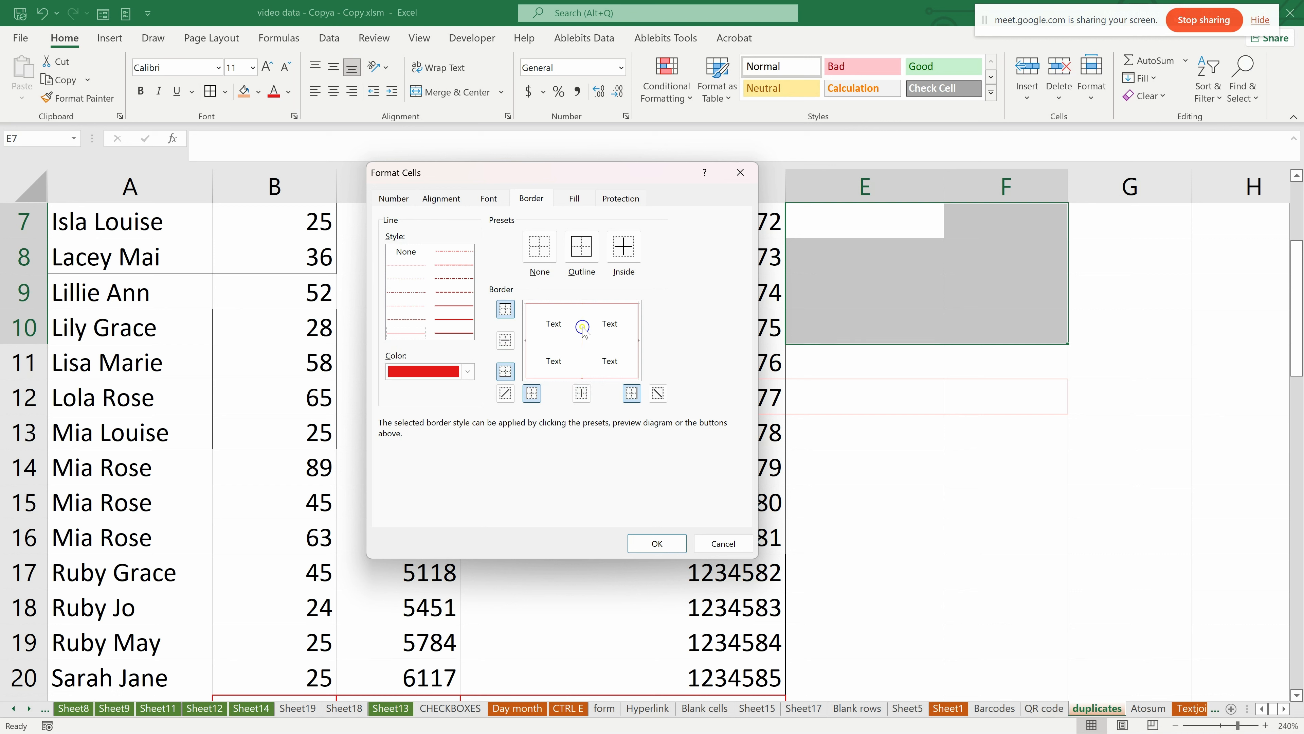
pyautogui.click(637, 362)
pyautogui.click(605, 375)
pyautogui.click(586, 378)
pyautogui.click(593, 366)
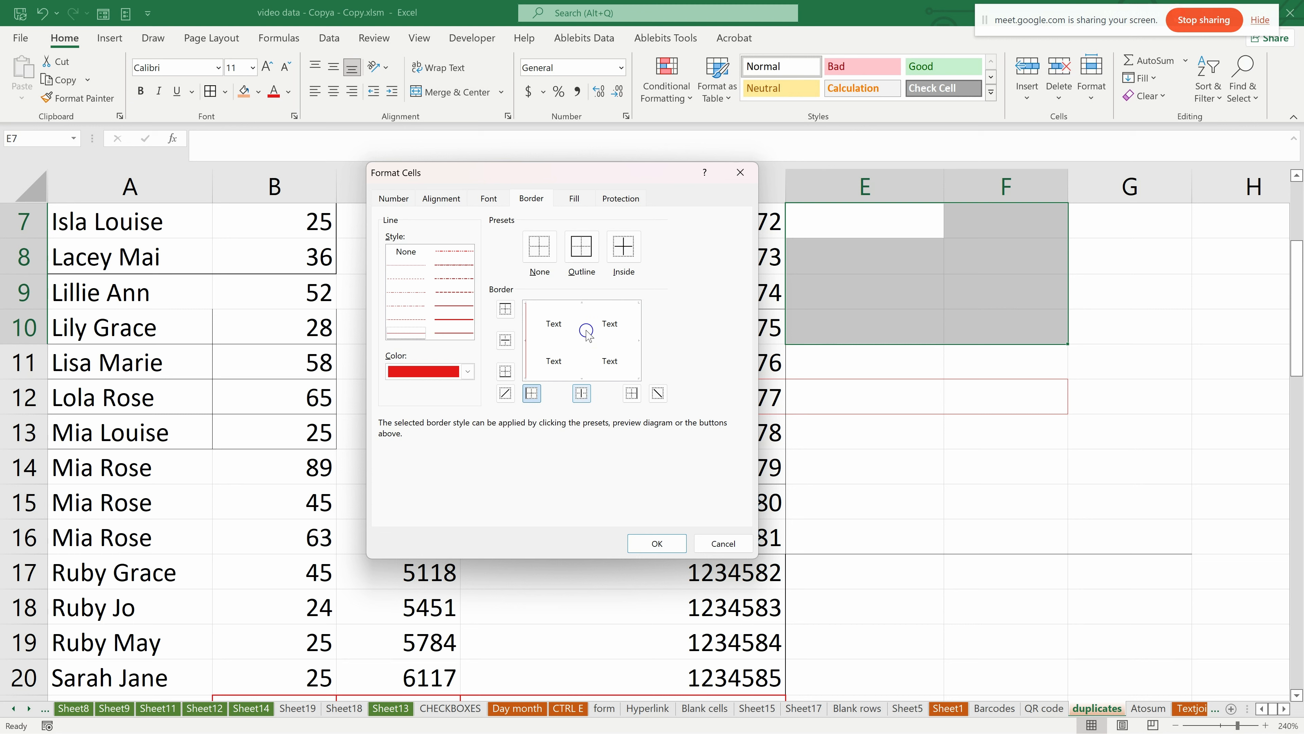
# Try a thick line on the inner vertical border, and set both inner borders of E7:F10 to a red medium-dashed line.
pyautogui.click(581, 394)
pyautogui.click(447, 318)
pyautogui.click(581, 393)
pyautogui.click(455, 292)
pyautogui.click(581, 393)
pyautogui.click(506, 340)
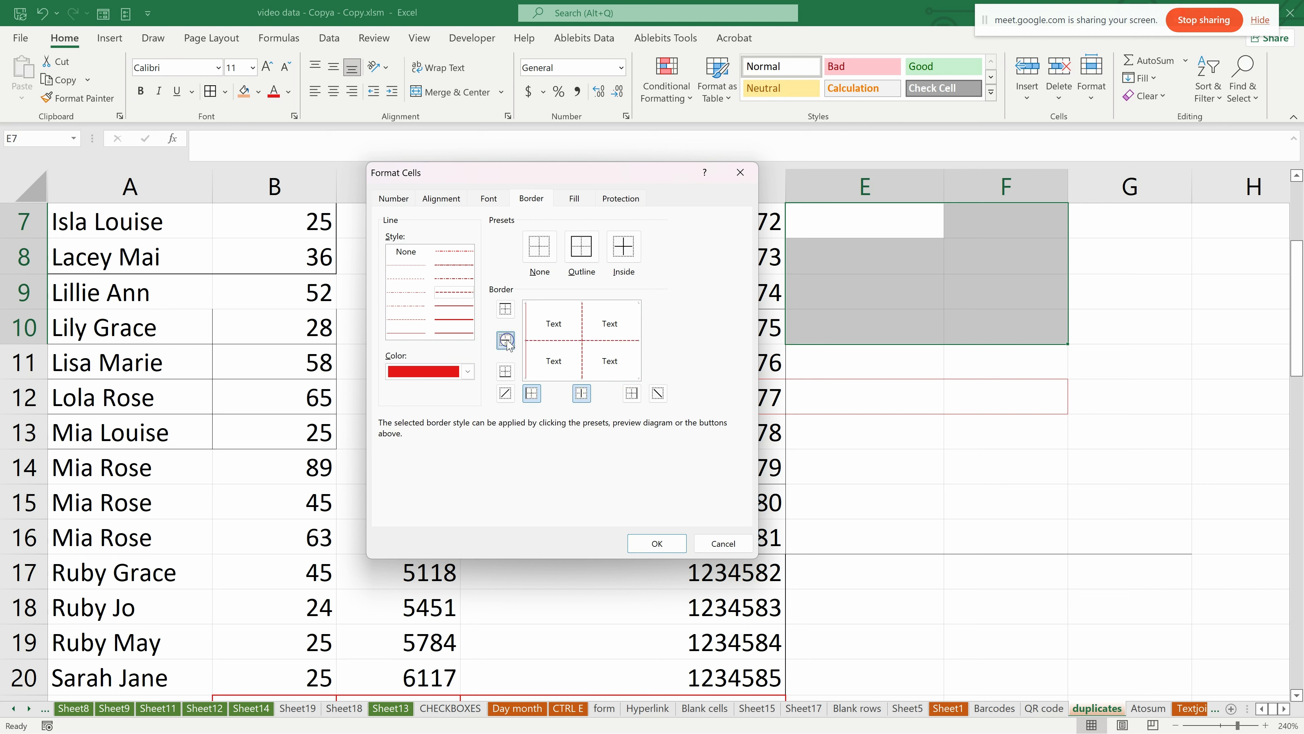
# Try a dashed outline around E7:F10, replace it with a red double-line outline, apply the settings and deselect the range.
pyautogui.click(581, 250)
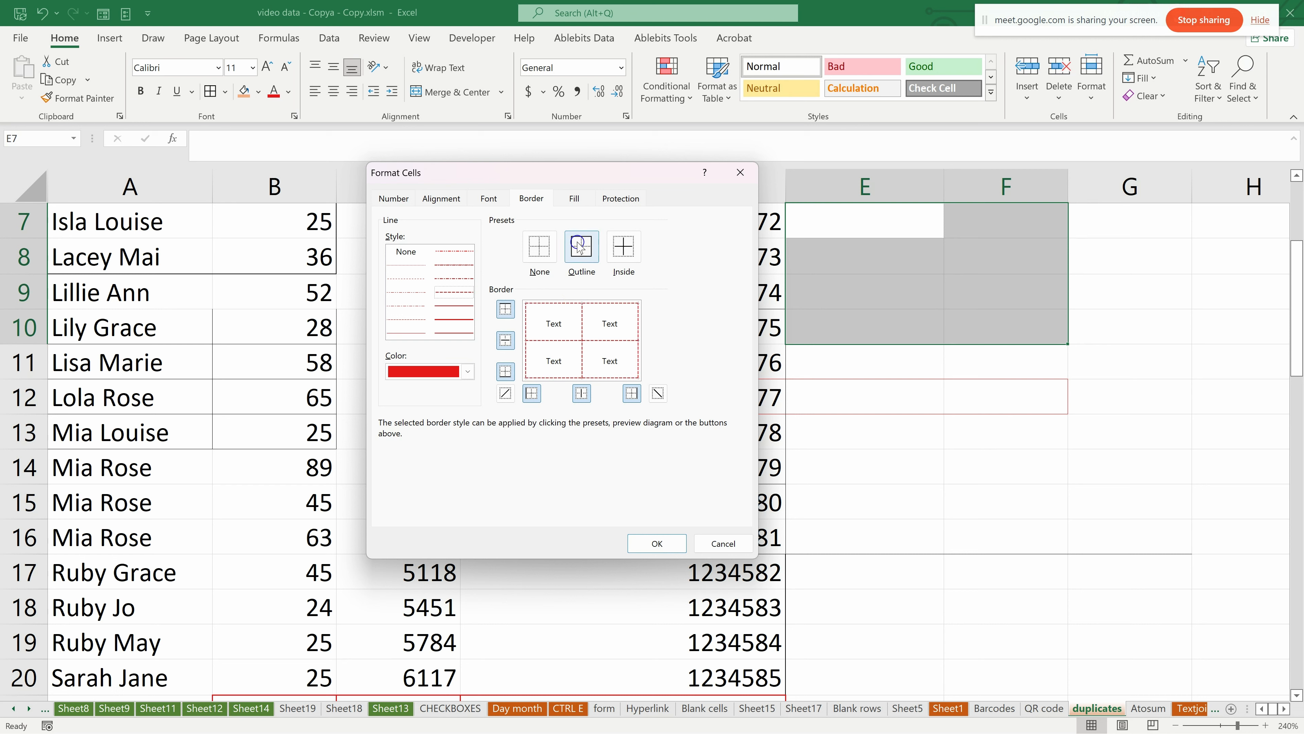
pyautogui.click(456, 331)
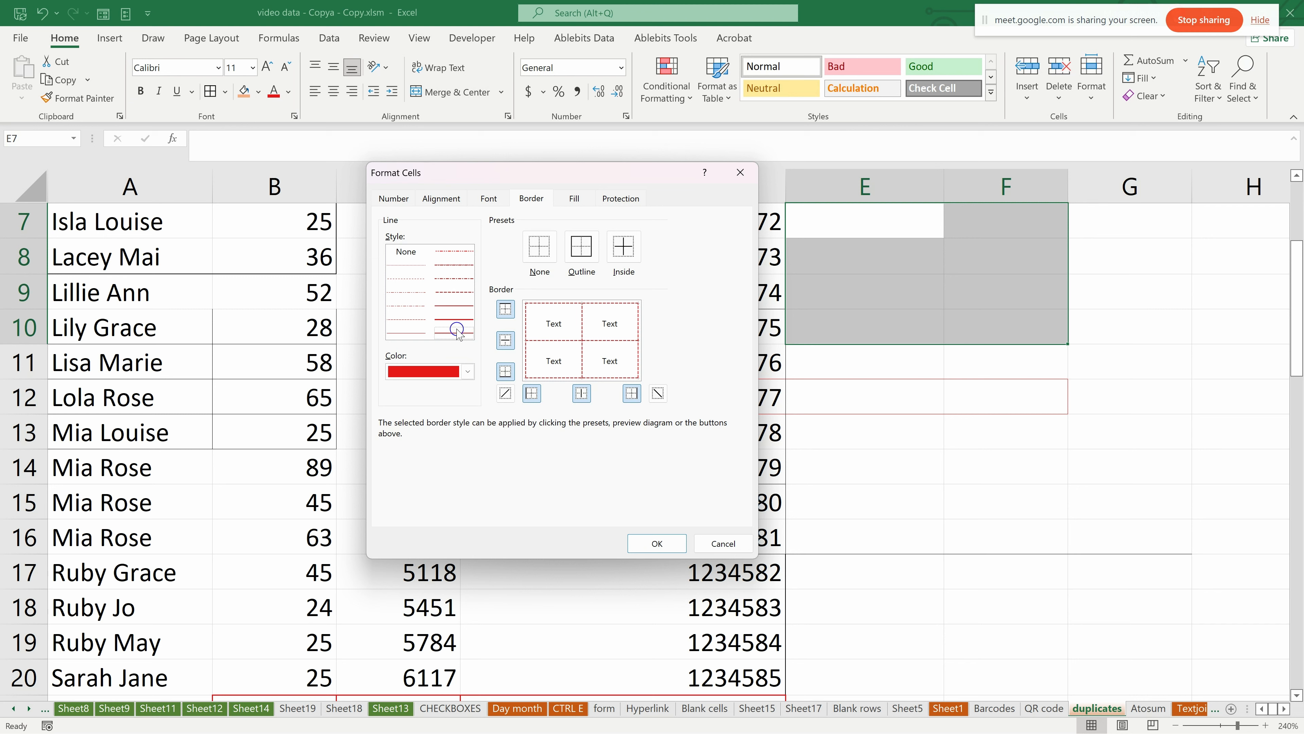
pyautogui.click(582, 245)
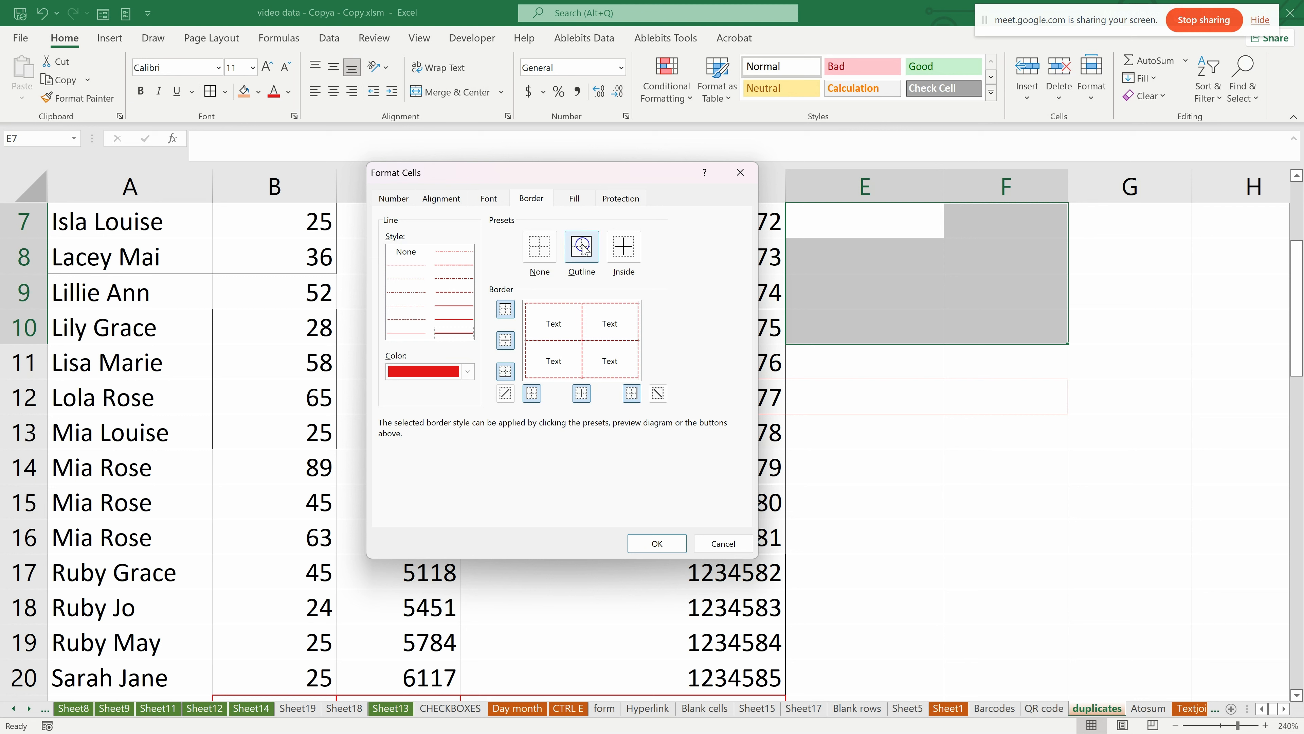
pyautogui.click(581, 245)
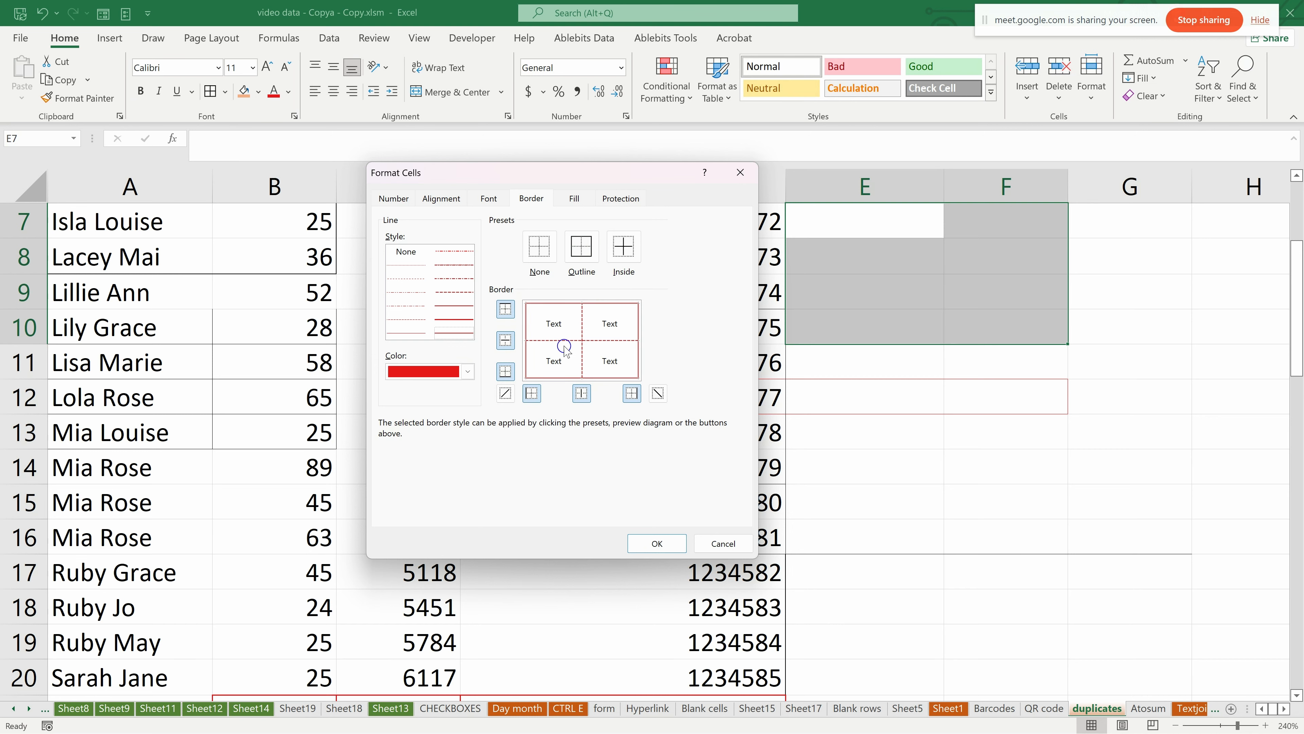
pyautogui.click(657, 543)
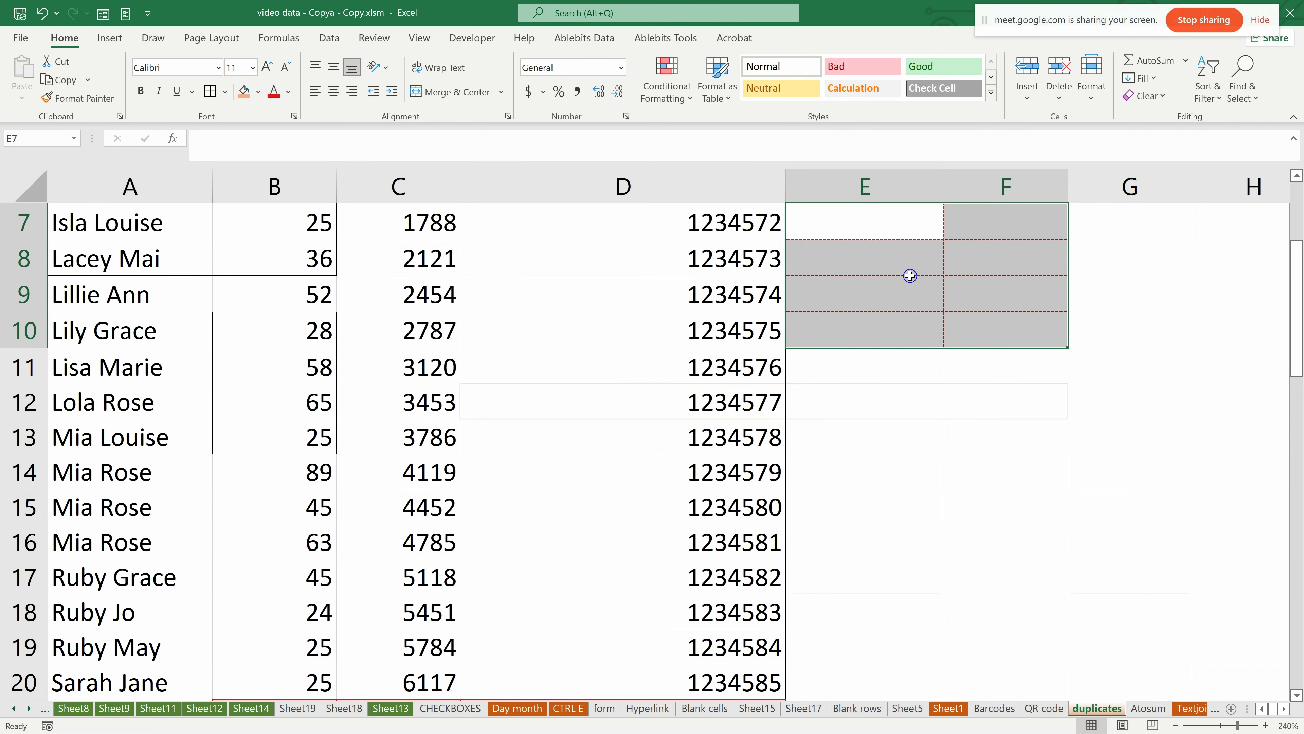
pyautogui.click(885, 260)
pyautogui.moveTo(911, 213); pyautogui.dragTo(982, 330)
pyautogui.click(906, 271)
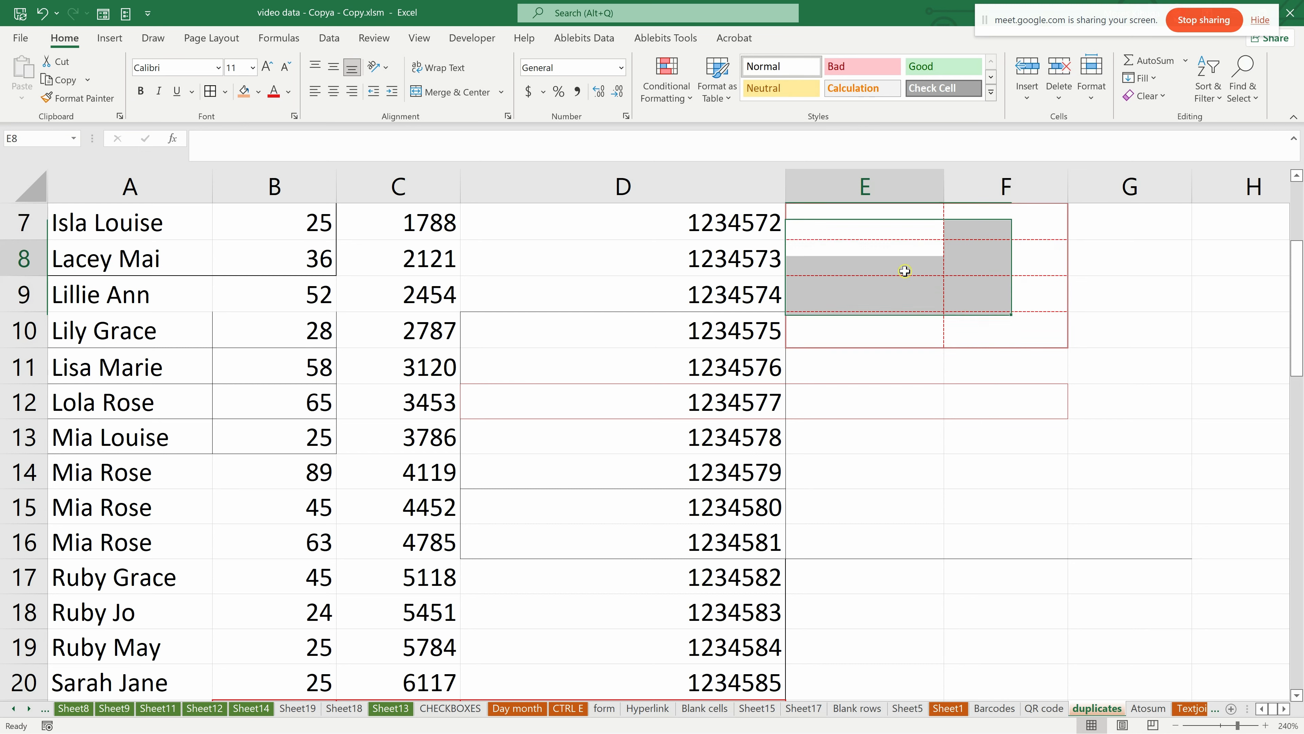
pyautogui.click(904, 415)
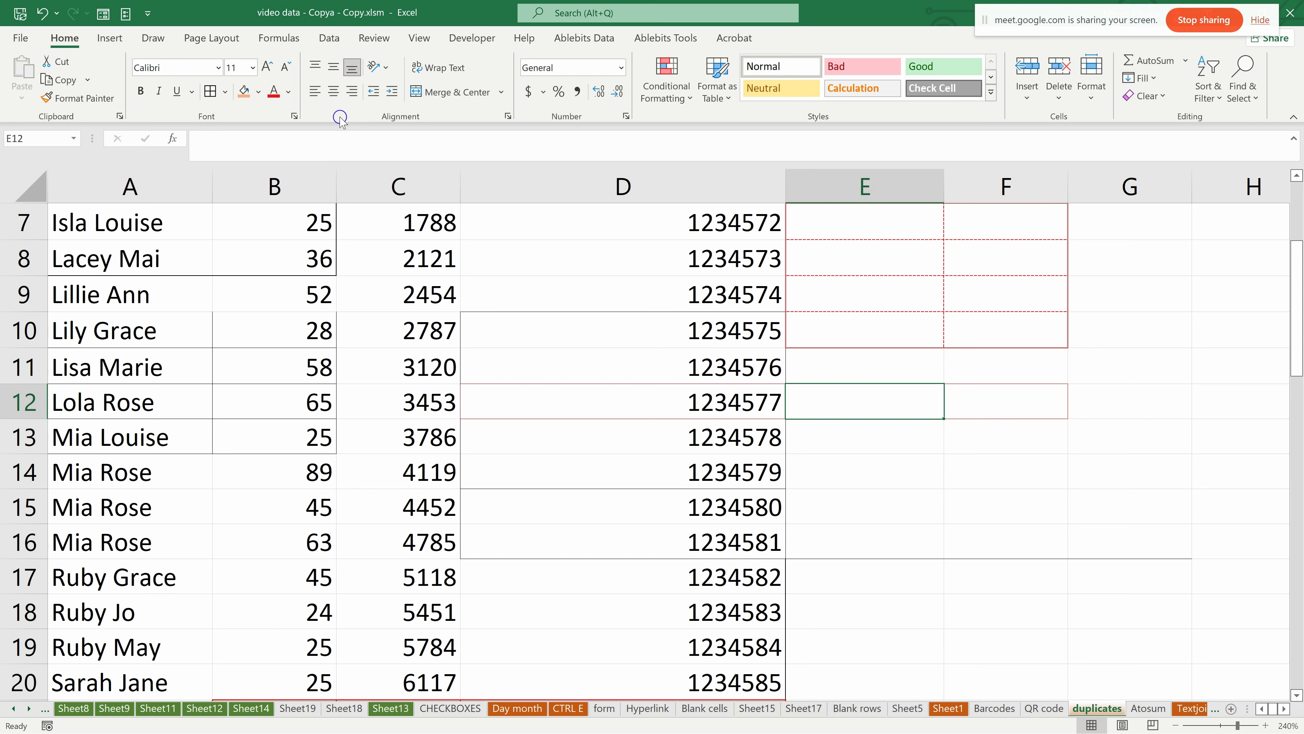